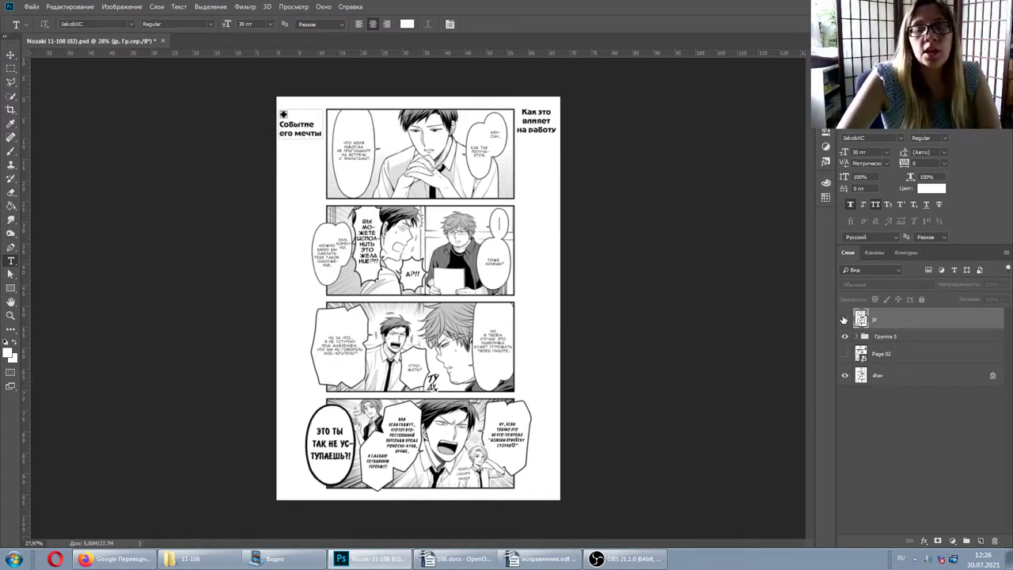
Step: Flip the jp layer on and off to compare Japanese and Russian text, ending on Russian
{"action": "left_click", "coordinate": [846, 318]}
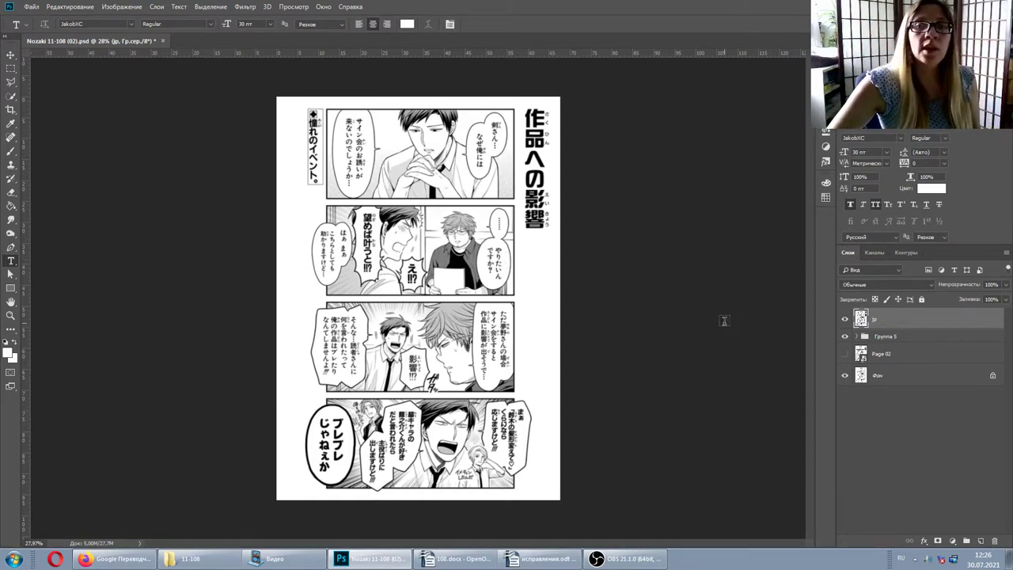
{"action": "left_click", "coordinate": [847, 319]}
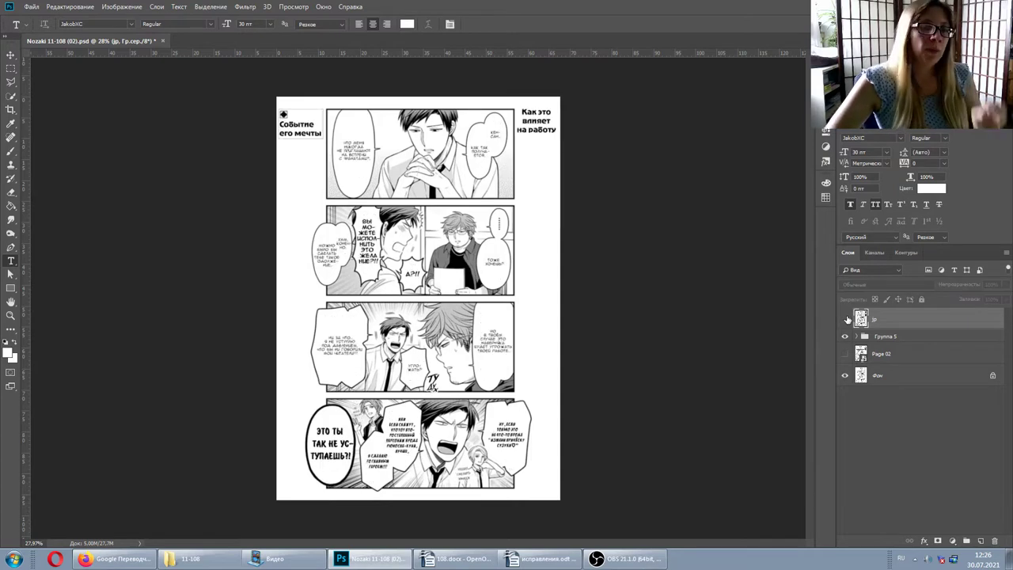
{"action": "left_click", "coordinate": [846, 319]}
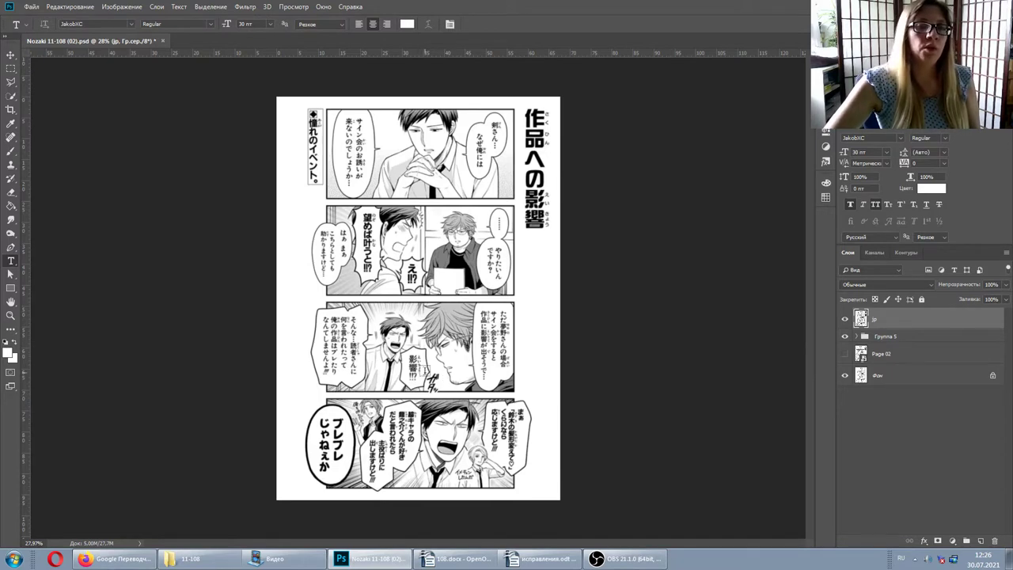
{"action": "left_click", "coordinate": [844, 319]}
{"action": "left_click", "coordinate": [844, 320]}
{"action": "left_click", "coordinate": [846, 320]}
{"action": "left_click", "coordinate": [850, 320]}
{"action": "left_click", "coordinate": [850, 320]}
{"action": "left_click", "coordinate": [851, 320]}
{"action": "left_click", "coordinate": [852, 320]}
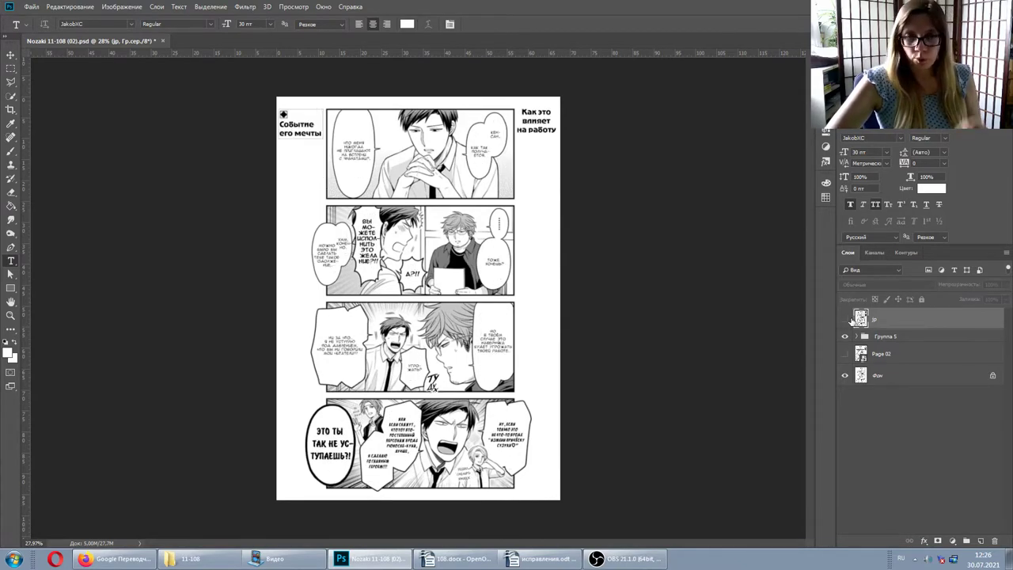
{"action": "left_click", "coordinate": [852, 320]}
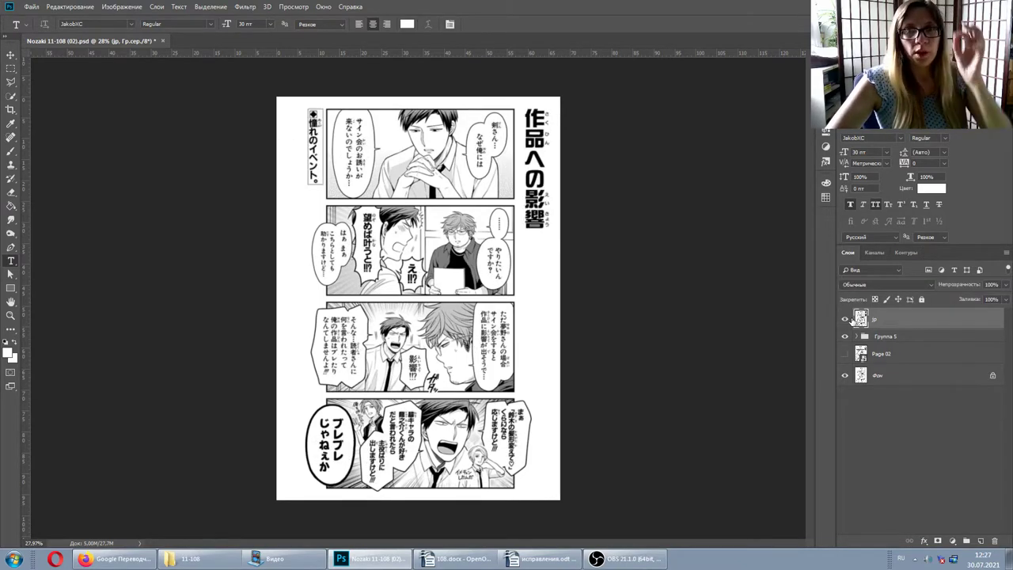
{"action": "left_click", "coordinate": [852, 320]}
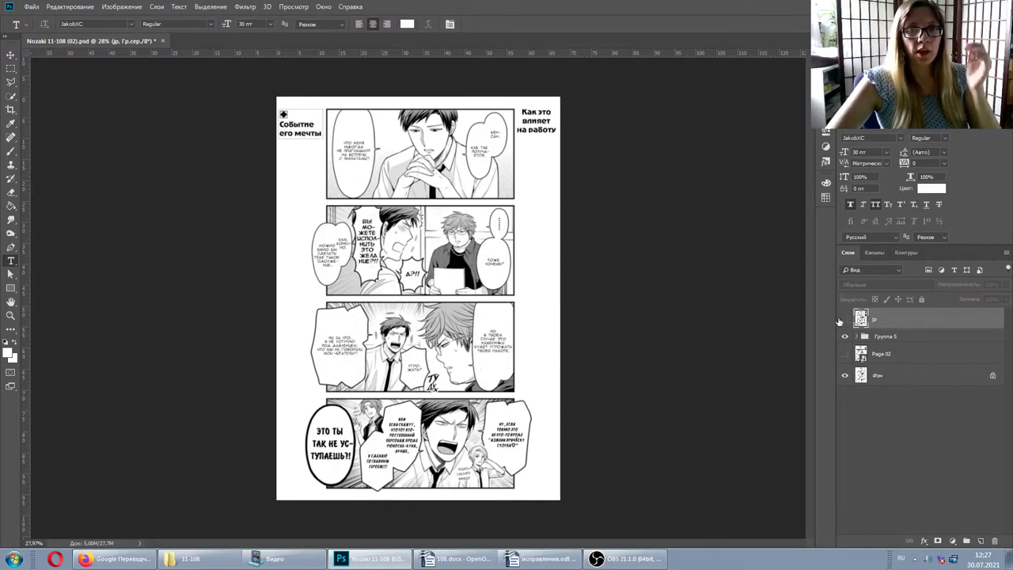
Step: Zoom in on the ТУ ДУХ sound effect and compare it against the Japanese original
{"action": "scroll", "coordinate": [423, 411], "scroll_direction": "up", "scroll_amount": 5}
{"action": "scroll", "coordinate": [428, 395], "scroll_direction": "up", "scroll_amount": 2}
{"action": "scroll", "coordinate": [513, 303], "scroll_direction": "up", "scroll_amount": 2}
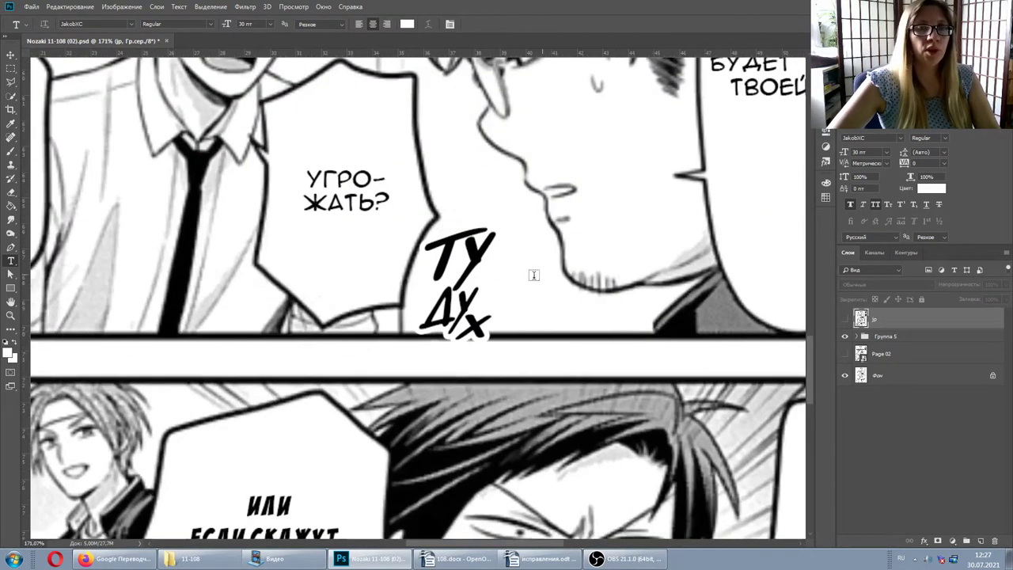
{"action": "left_click", "coordinate": [845, 320]}
{"action": "left_click", "coordinate": [845, 320]}
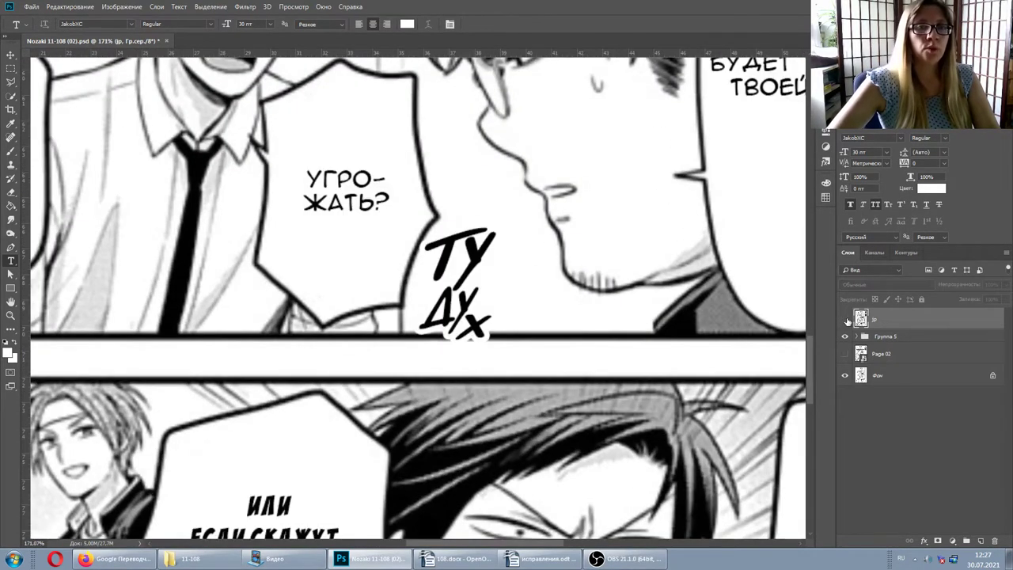
{"action": "left_click", "coordinate": [846, 320]}
{"action": "left_click", "coordinate": [846, 320]}
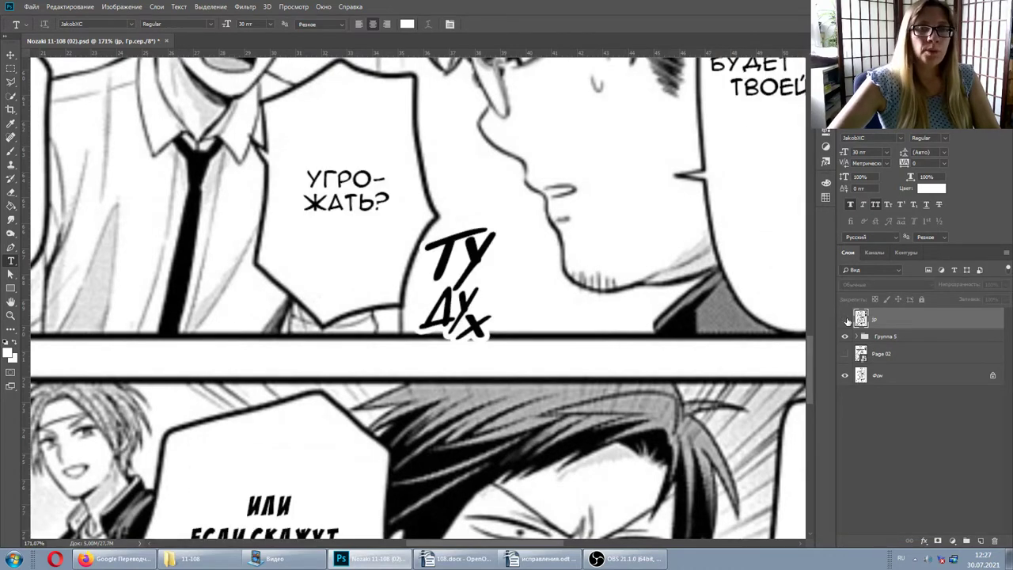
{"action": "left_click", "coordinate": [845, 320]}
{"action": "left_click", "coordinate": [845, 320]}
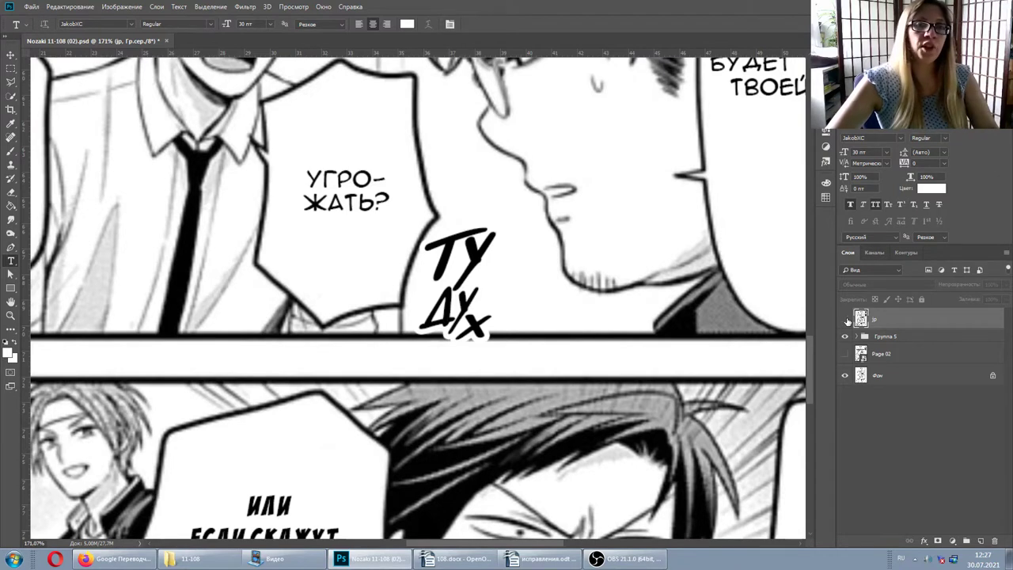
{"action": "left_click", "coordinate": [845, 319]}
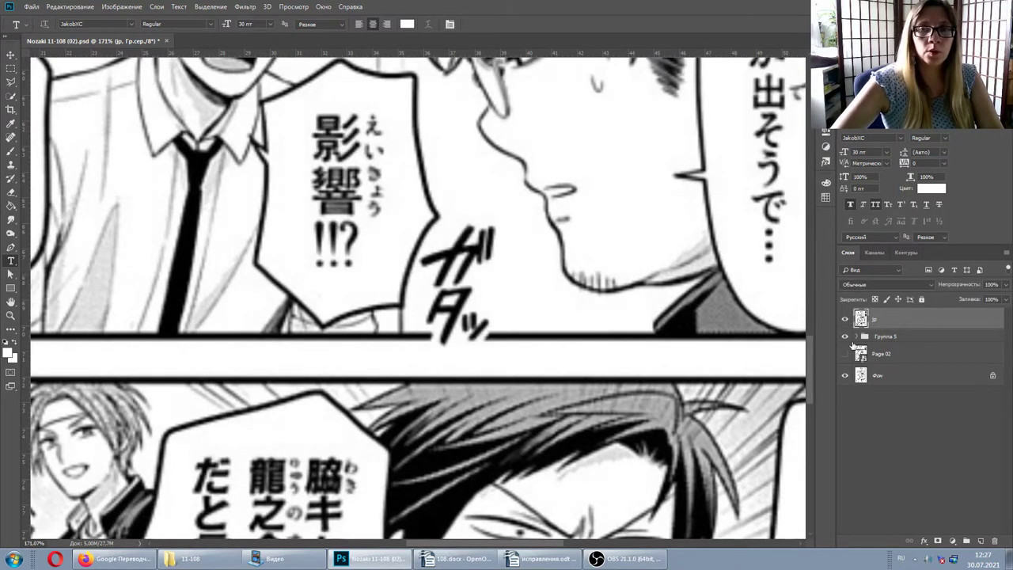
{"action": "left_click", "coordinate": [844, 321]}
Step: Zoom back out and compare the whole page, leaving the Japanese jp layer visible
{"action": "scroll", "coordinate": [508, 222], "scroll_direction": "down", "scroll_amount": 2}
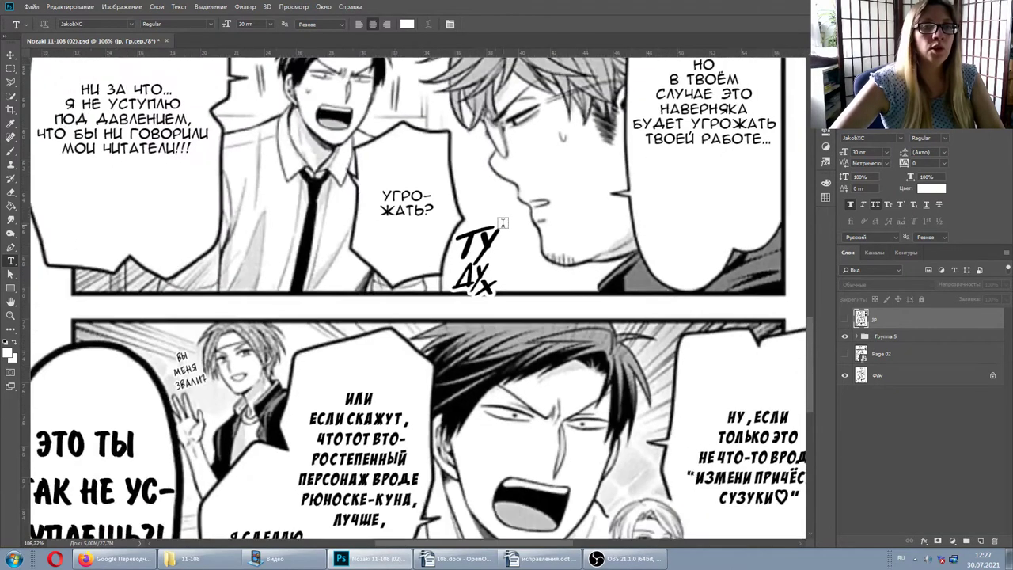
{"action": "scroll", "coordinate": [503, 222], "scroll_direction": "down", "scroll_amount": 2}
{"action": "scroll", "coordinate": [503, 227], "scroll_direction": "down", "scroll_amount": 2}
{"action": "left_click", "coordinate": [845, 320]}
{"action": "left_click", "coordinate": [845, 320]}
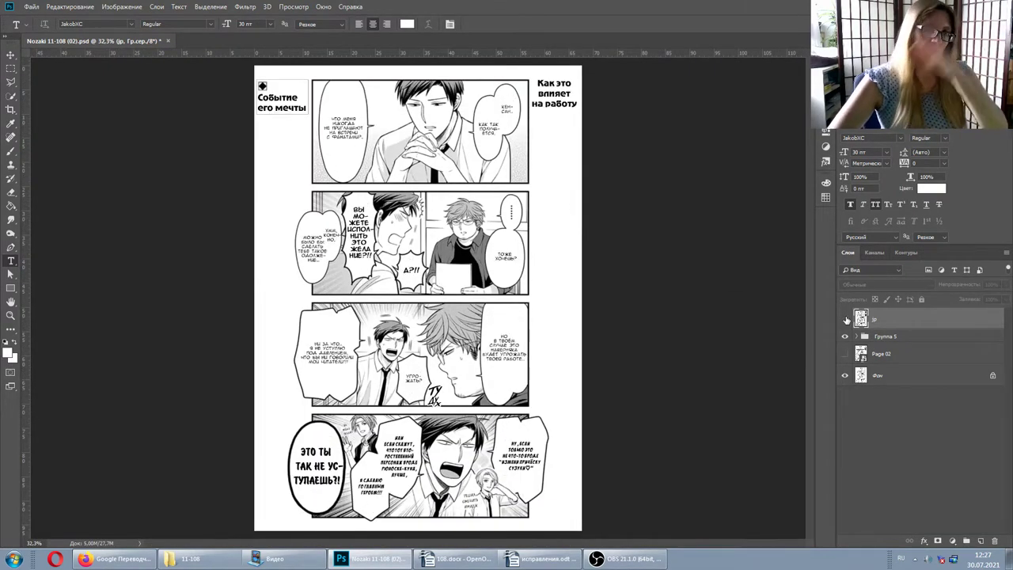
{"action": "left_click", "coordinate": [844, 320]}
{"action": "left_click", "coordinate": [845, 320]}
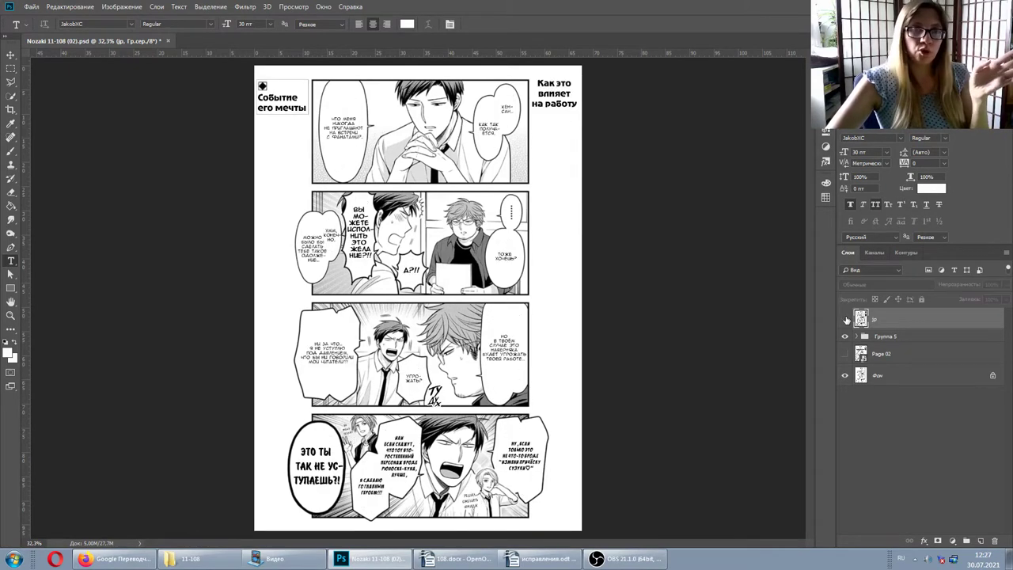
{"action": "left_click", "coordinate": [845, 320]}
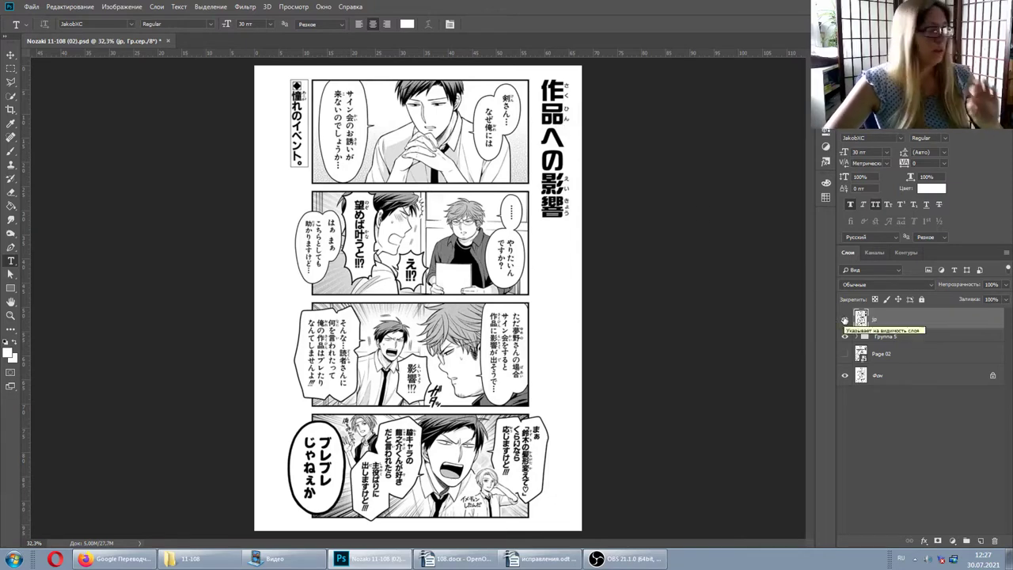
{"action": "left_click", "coordinate": [845, 319]}
{"action": "left_click", "coordinate": [845, 319]}
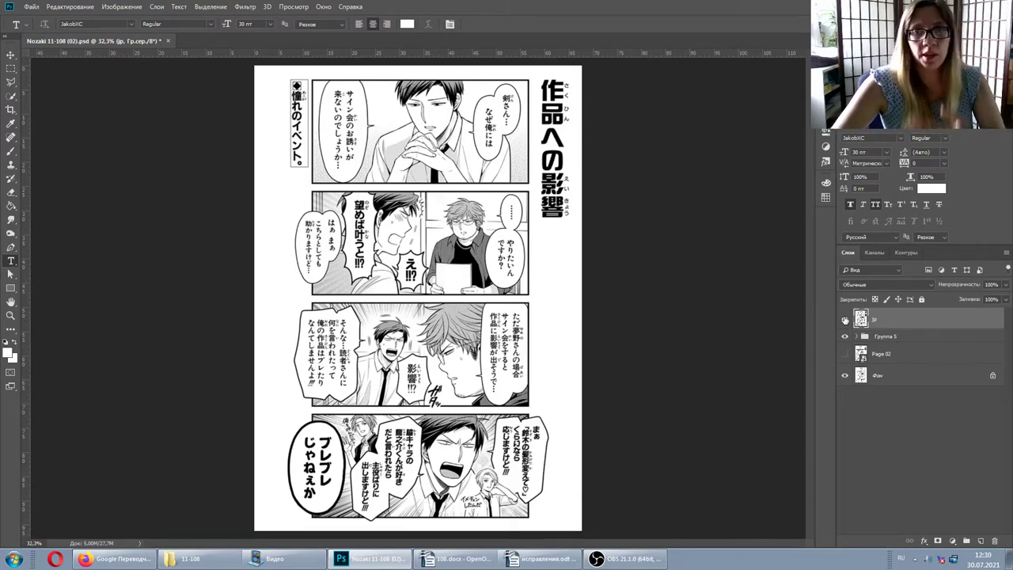
{"action": "left_click_drag", "start_coordinate": [863, 354], "coordinate": [862, 340]}
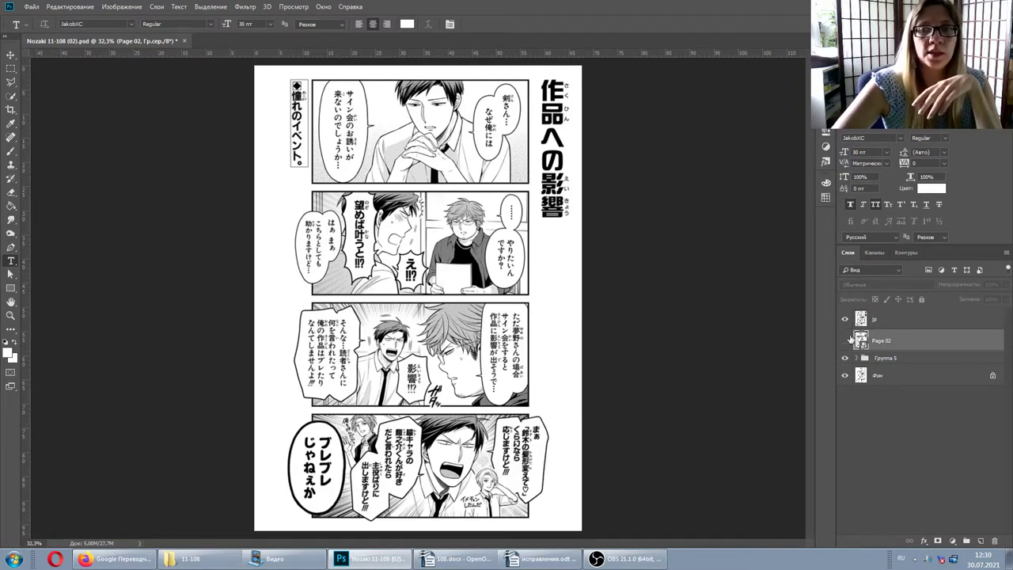
Step: Move the Page 02 layer above jp and make the English page visible
{"action": "left_click_drag", "start_coordinate": [860, 340], "coordinate": [860, 318]}
{"action": "left_click", "coordinate": [844, 319]}
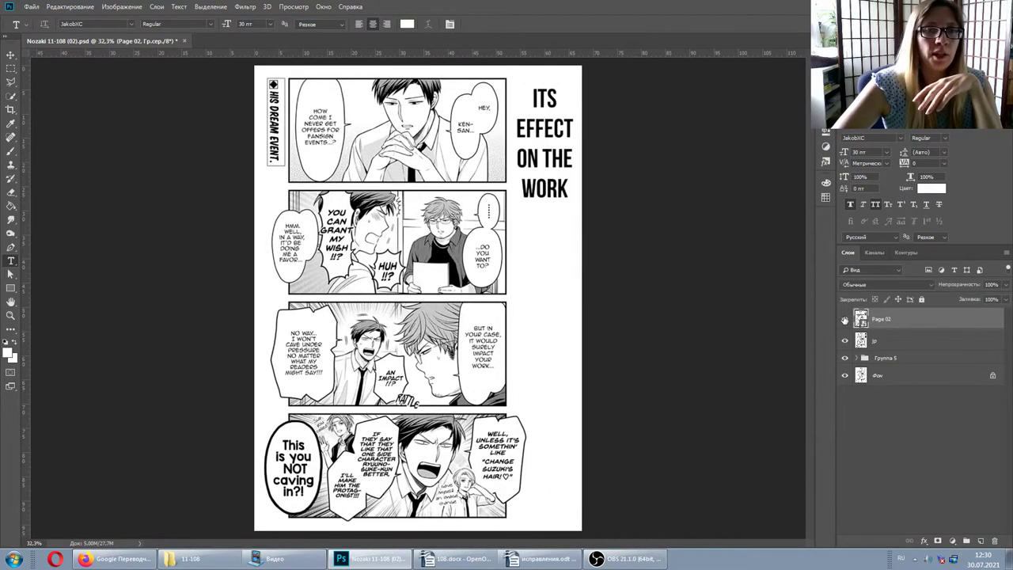
{"action": "left_click", "coordinate": [844, 319]}
{"action": "left_click", "coordinate": [845, 319]}
Step: Alternate Page 02 on and off to compare English and Japanese, ending with English showing
{"action": "left_click", "coordinate": [844, 319]}
{"action": "left_click", "coordinate": [844, 319]}
{"action": "left_click", "coordinate": [844, 319]}
{"action": "left_click", "coordinate": [844, 319]}
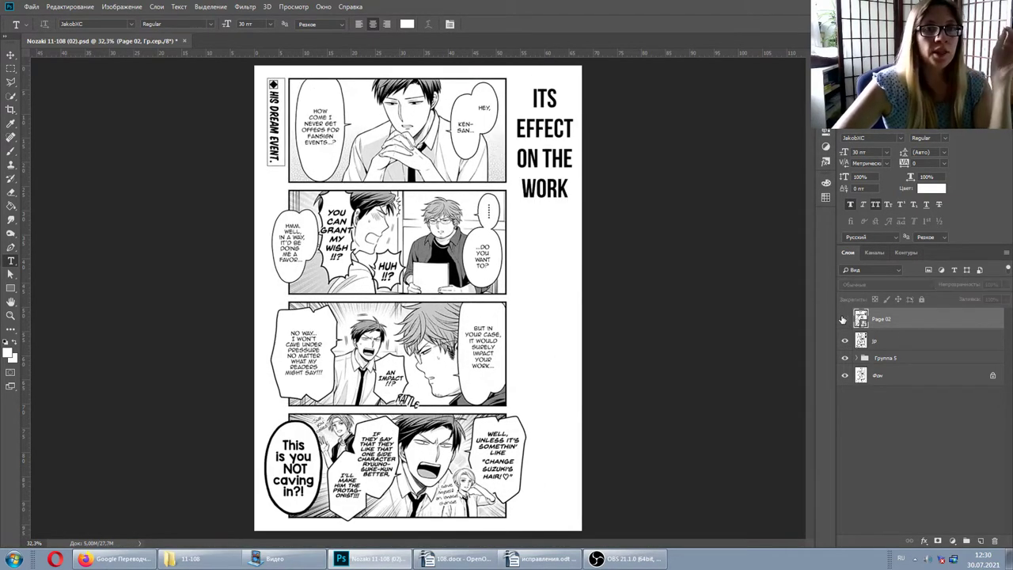
{"action": "left_click", "coordinate": [843, 319]}
{"action": "left_click", "coordinate": [844, 319]}
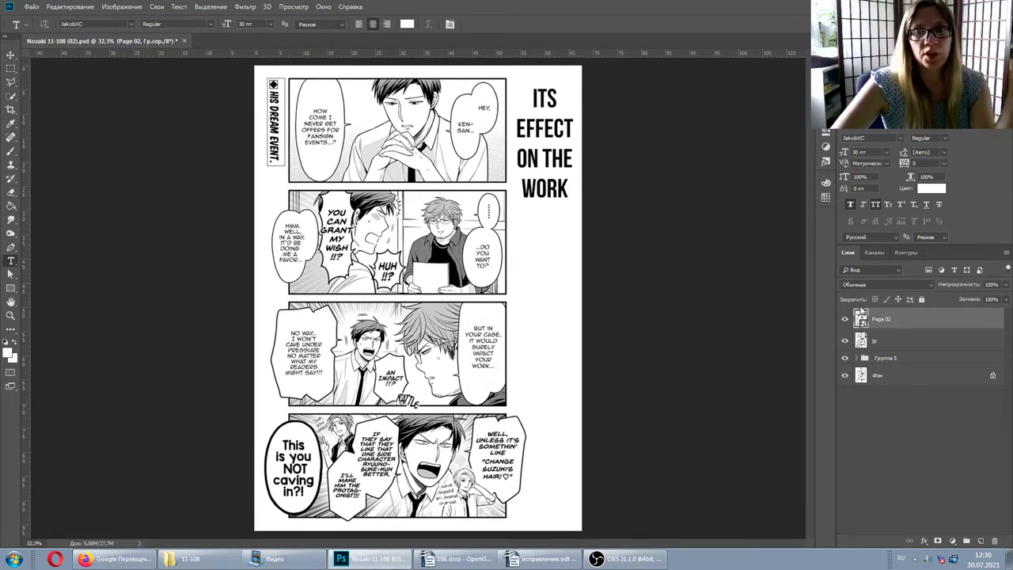
{"action": "left_click", "coordinate": [845, 319]}
{"action": "left_click", "coordinate": [845, 319]}
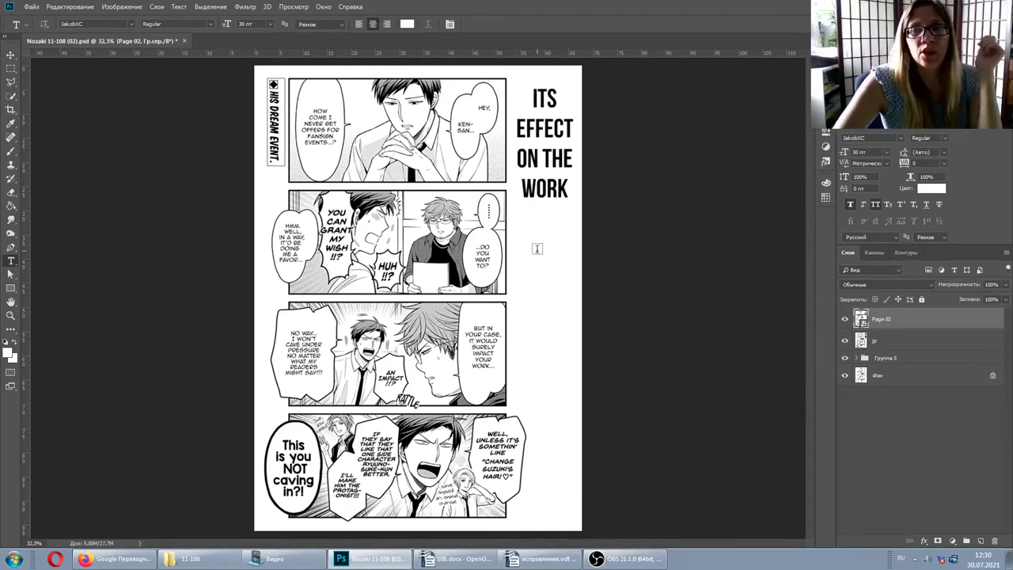
{"action": "left_click", "coordinate": [845, 319]}
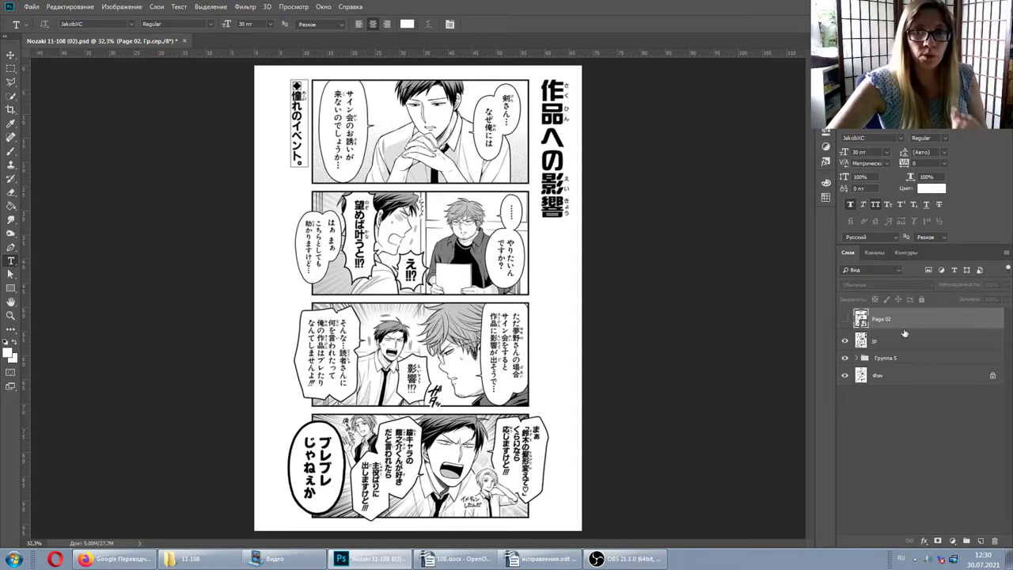
{"action": "left_click", "coordinate": [845, 319]}
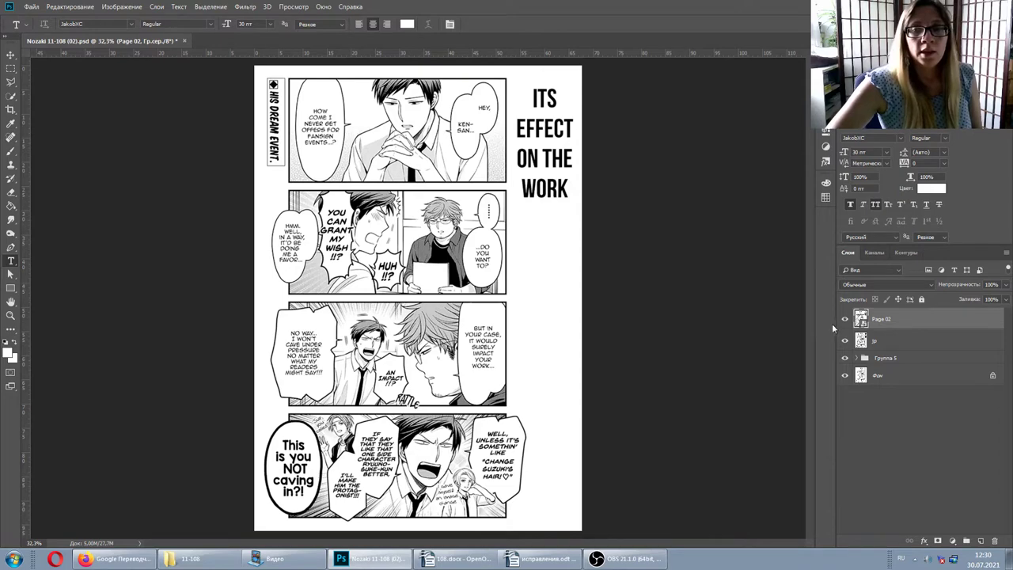
Step: Flip the English Page 02 layer on and off against the Japanese original beneath
{"action": "left_click", "coordinate": [845, 319]}
{"action": "left_click", "coordinate": [845, 319]}
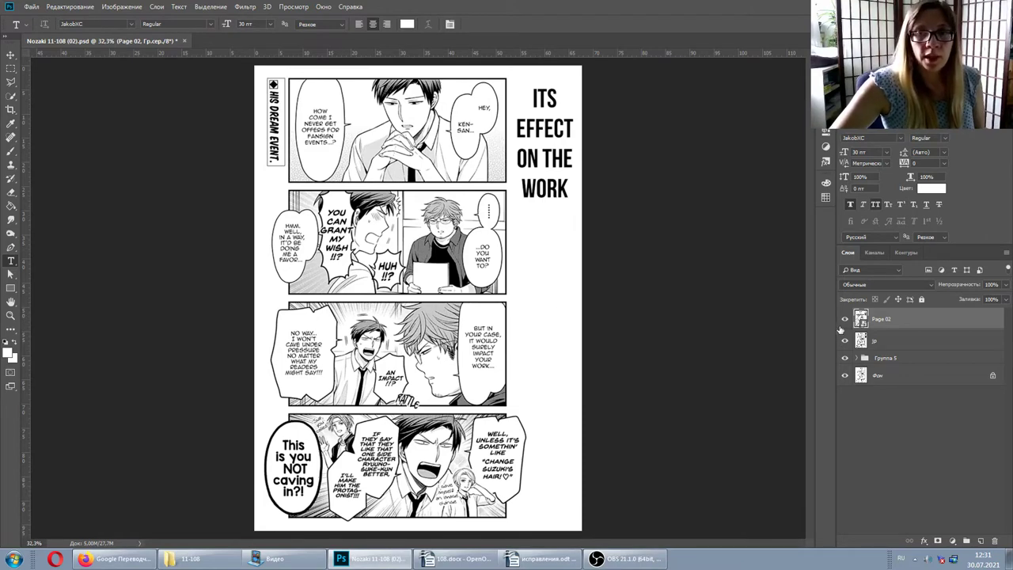
{"action": "left_click", "coordinate": [845, 319]}
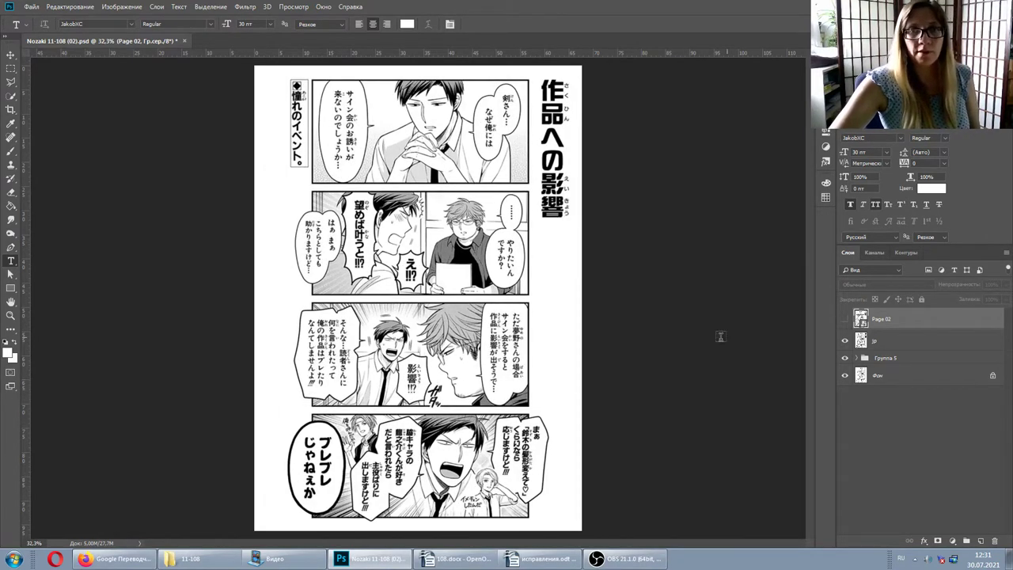
{"action": "left_click", "coordinate": [845, 319]}
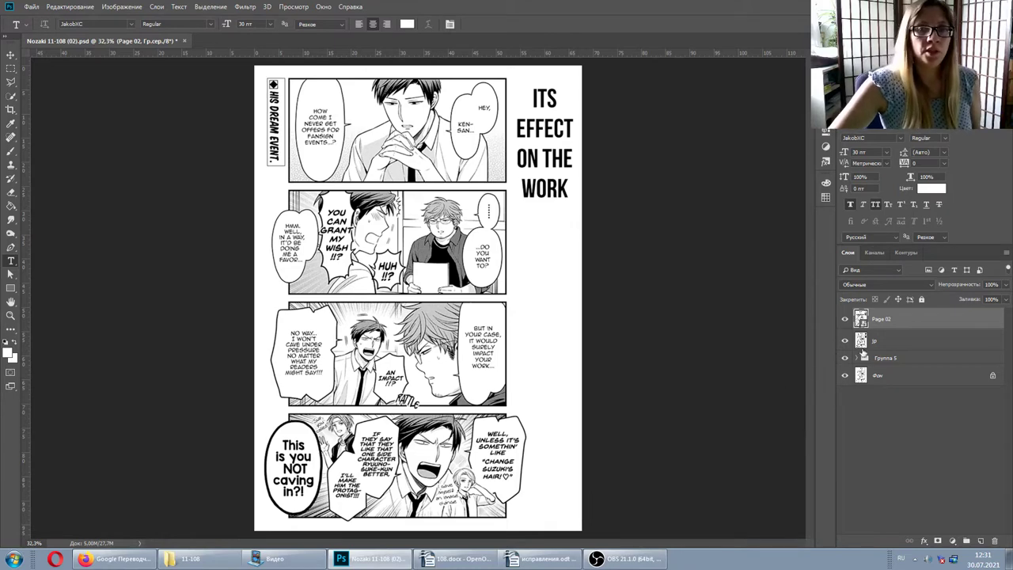
{"action": "left_click", "coordinate": [844, 321]}
{"action": "left_click", "coordinate": [845, 322]}
{"action": "left_click", "coordinate": [845, 322]}
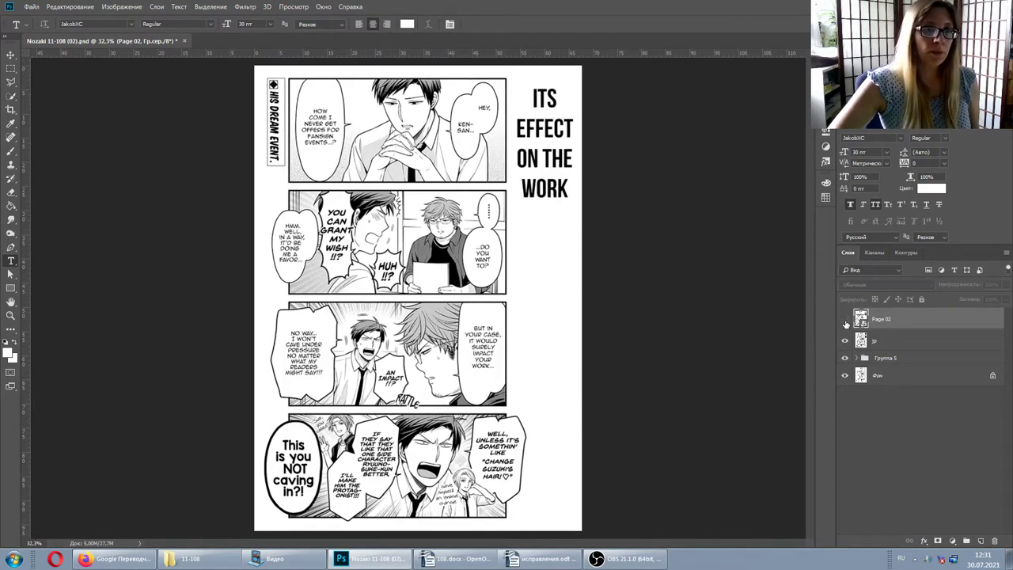
{"action": "left_click", "coordinate": [845, 322]}
{"action": "left_click", "coordinate": [845, 322]}
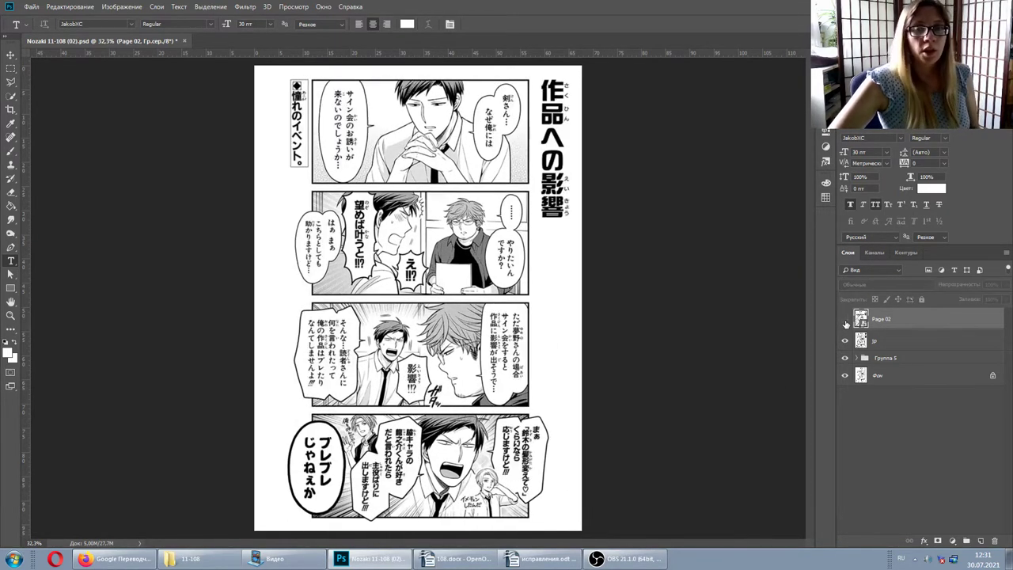
{"action": "left_click", "coordinate": [845, 322]}
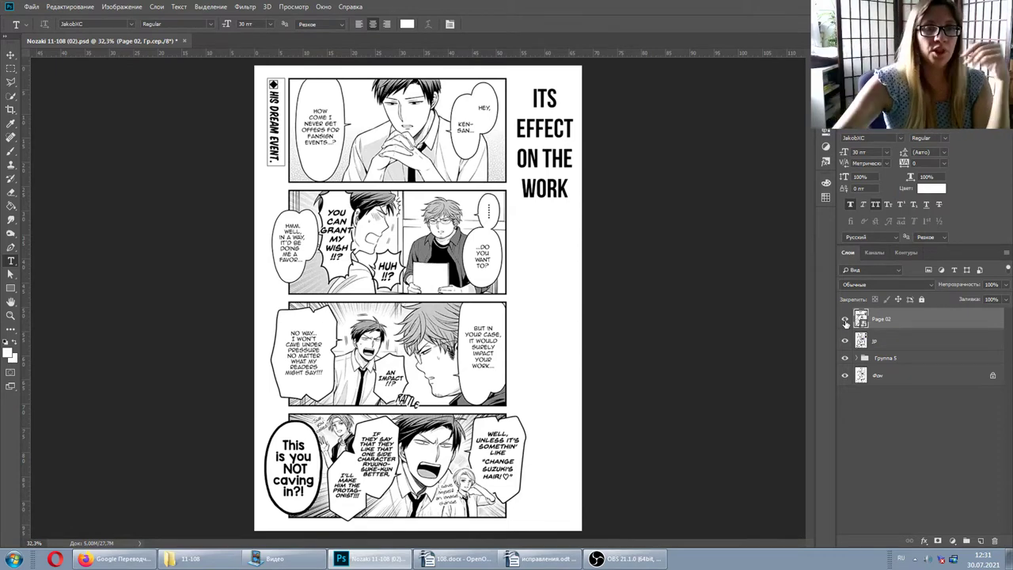
Step: Keep comparing the two pages, finishing with Page 02 hidden so Japanese shows
{"action": "left_click", "coordinate": [845, 320]}
{"action": "left_click", "coordinate": [844, 320]}
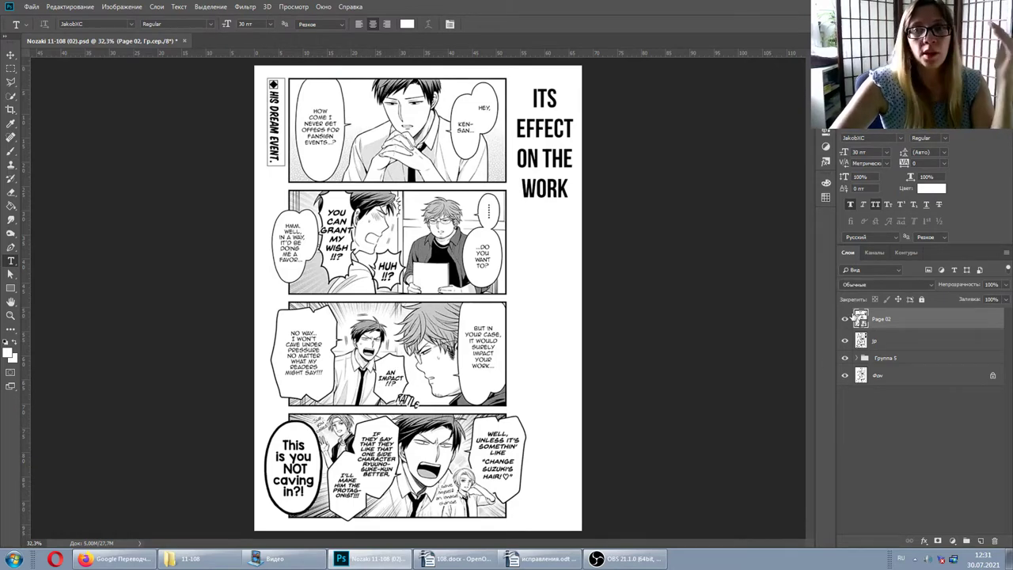
{"action": "left_click", "coordinate": [844, 319]}
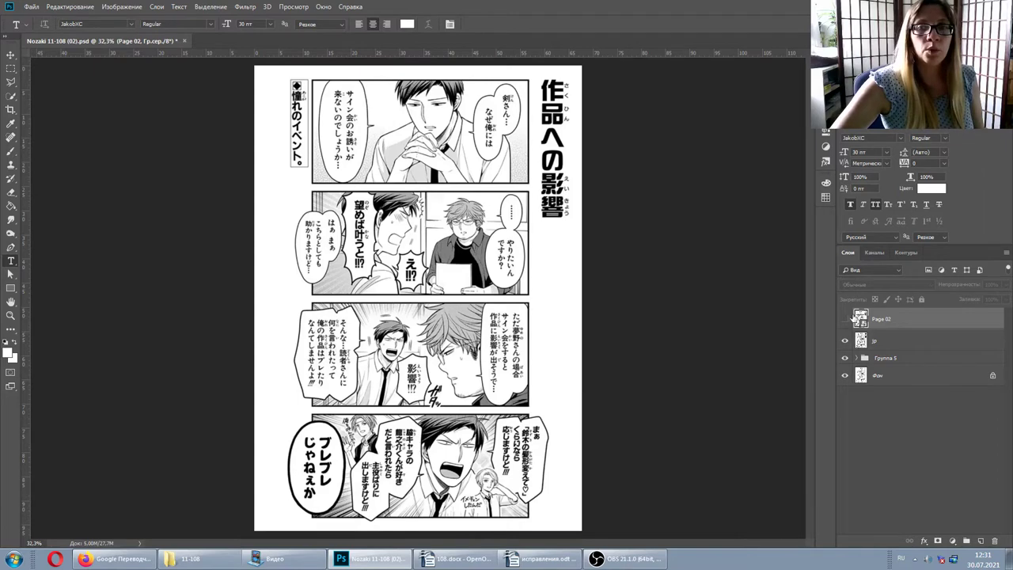
{"action": "left_click", "coordinate": [846, 318]}
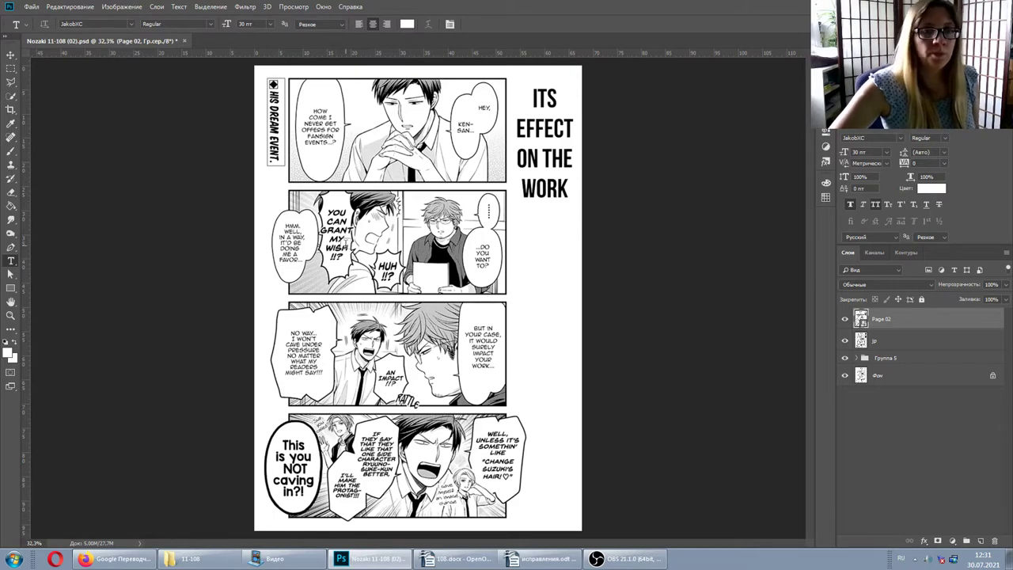
{"action": "left_click", "coordinate": [845, 319]}
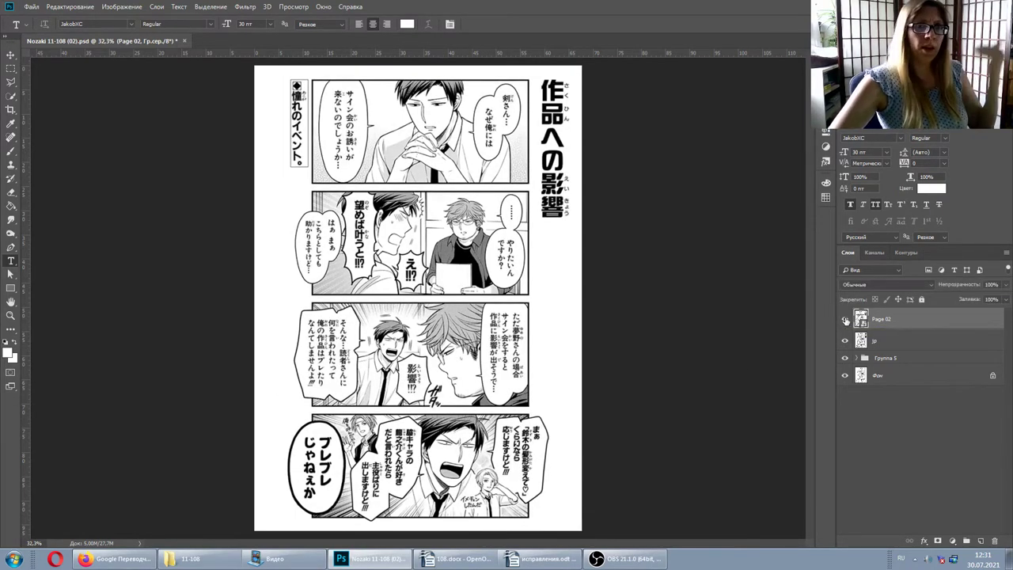
{"action": "left_click", "coordinate": [845, 319]}
{"action": "left_click", "coordinate": [845, 319]}
Step: Move Page 02 below Группа 5, then toggle the jp layer against the Russian text
{"action": "left_click_drag", "start_coordinate": [887, 321], "coordinate": [891, 366]}
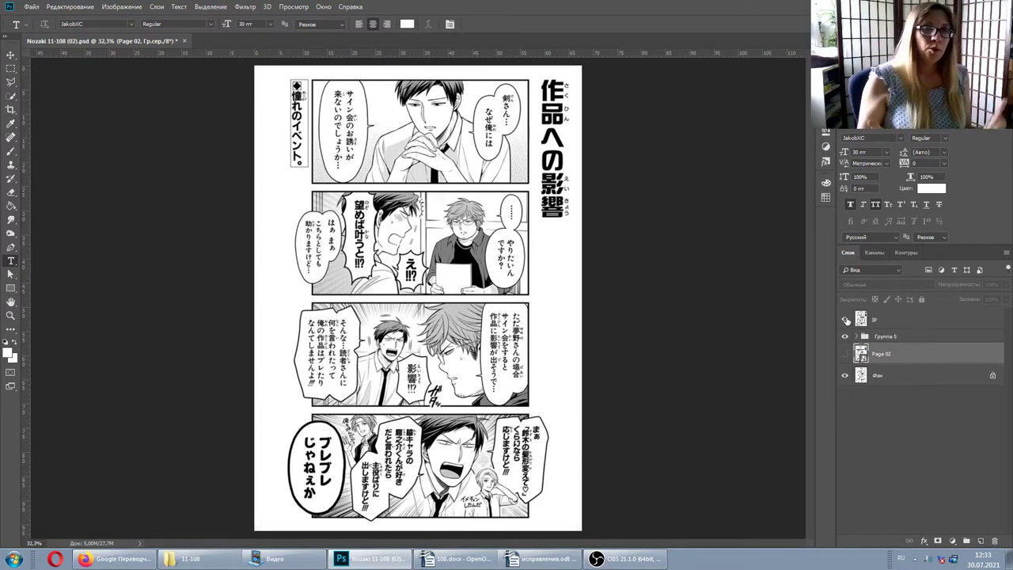
{"action": "left_click", "coordinate": [846, 320]}
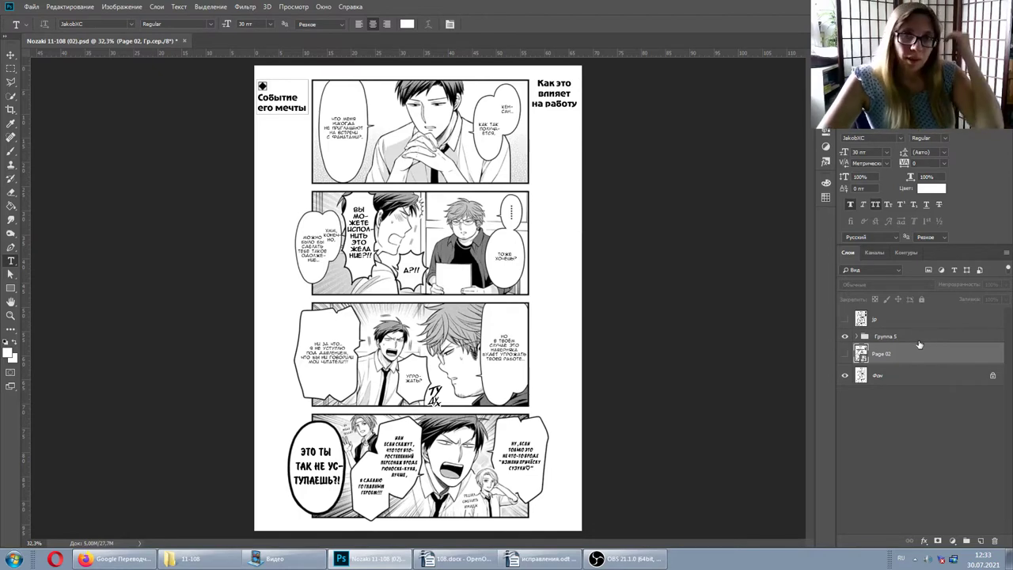
{"action": "left_click", "coordinate": [846, 320]}
{"action": "left_click", "coordinate": [846, 320]}
{"action": "left_click", "coordinate": [845, 320]}
{"action": "left_click", "coordinate": [845, 320]}
Step: Rapidly flip the jp layer to compare Japanese and Russian versions of the page
{"action": "left_click", "coordinate": [846, 320]}
{"action": "left_click", "coordinate": [845, 319]}
{"action": "left_click", "coordinate": [846, 319]}
{"action": "left_click", "coordinate": [845, 320]}
{"action": "left_click", "coordinate": [846, 320]}
{"action": "left_click", "coordinate": [846, 320]}
{"action": "left_click", "coordinate": [846, 320]}
{"action": "left_click", "coordinate": [846, 319]}
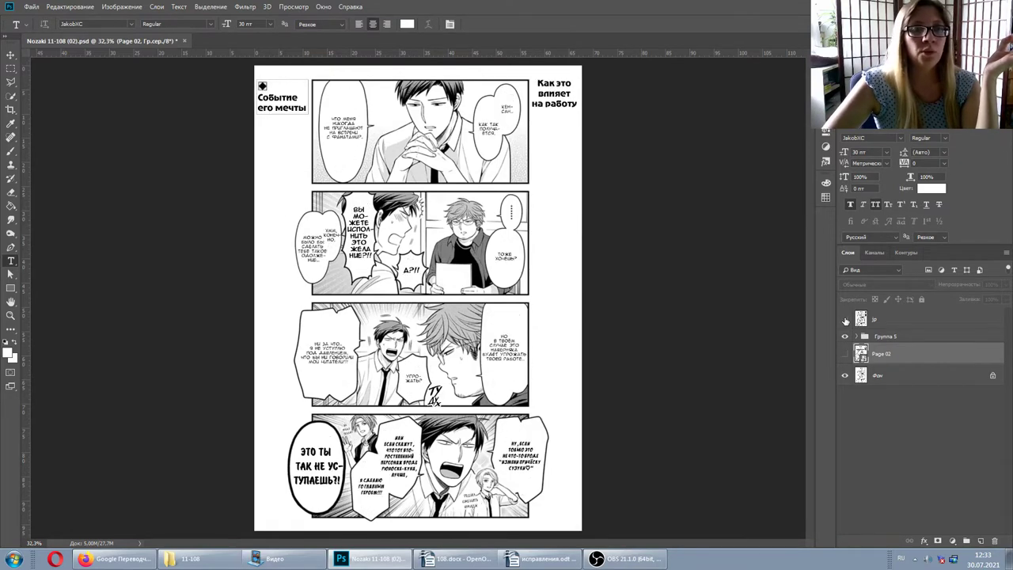
Step: Leave the Russian translation showing and click into the title Как это влияет на работу
{"action": "left_click", "coordinate": [845, 320]}
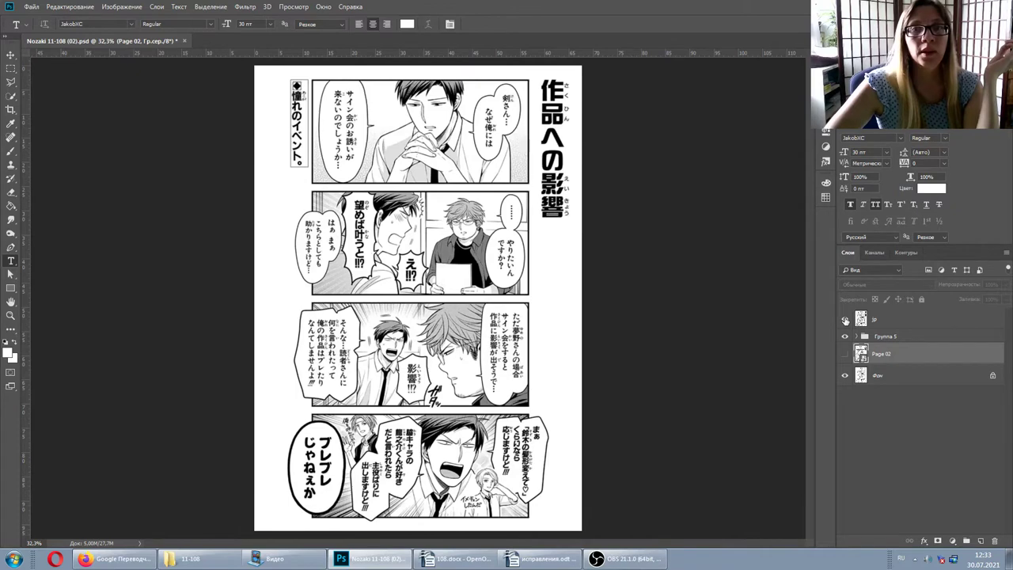
{"action": "left_click", "coordinate": [845, 320]}
{"action": "left_click", "coordinate": [845, 320]}
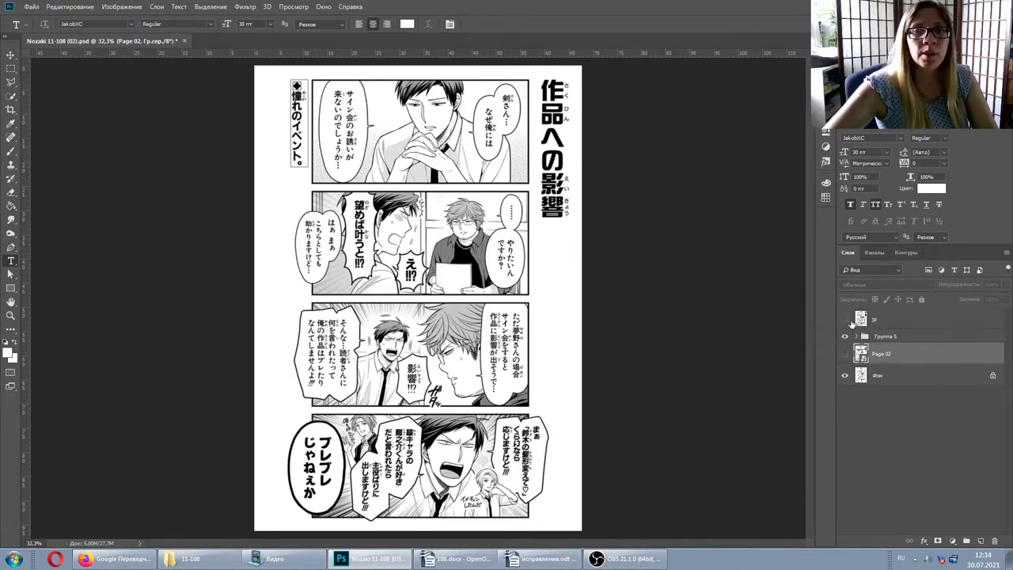
{"action": "left_click", "coordinate": [845, 319]}
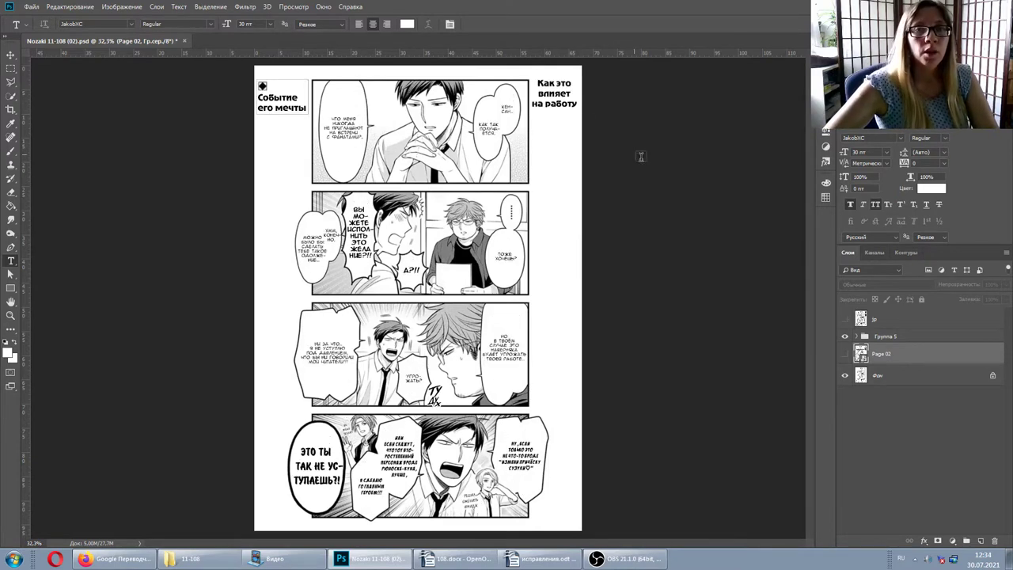
{"action": "left_click", "coordinate": [558, 93]}
{"action": "left_click", "coordinate": [488, 23]}
Step: Delete the line breaks so Как это влияет на работу sits on one line
{"action": "left_click", "coordinate": [567, 95]}
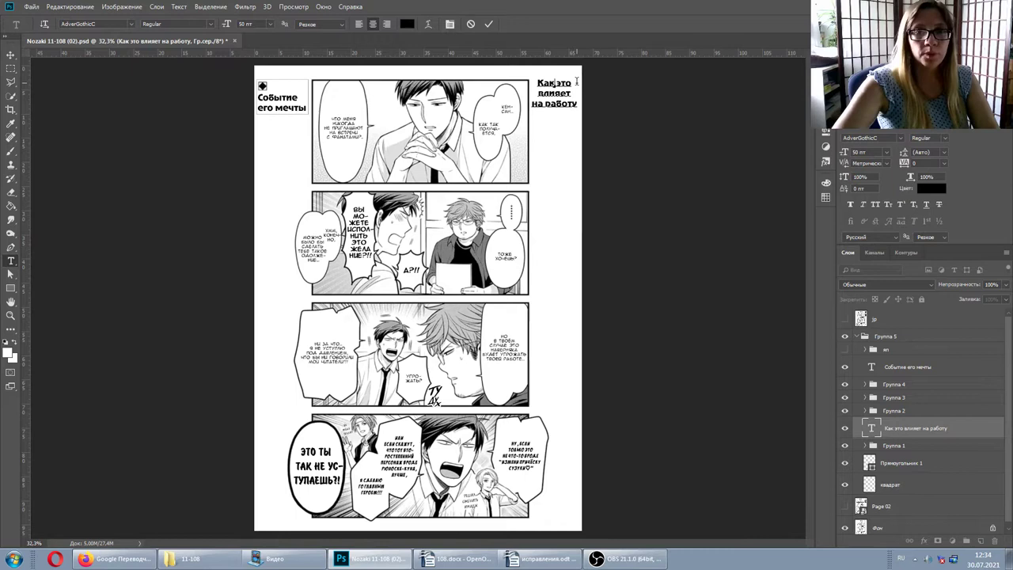
{"action": "left_click", "coordinate": [577, 82]}
{"action": "key", "text": "Delete"}
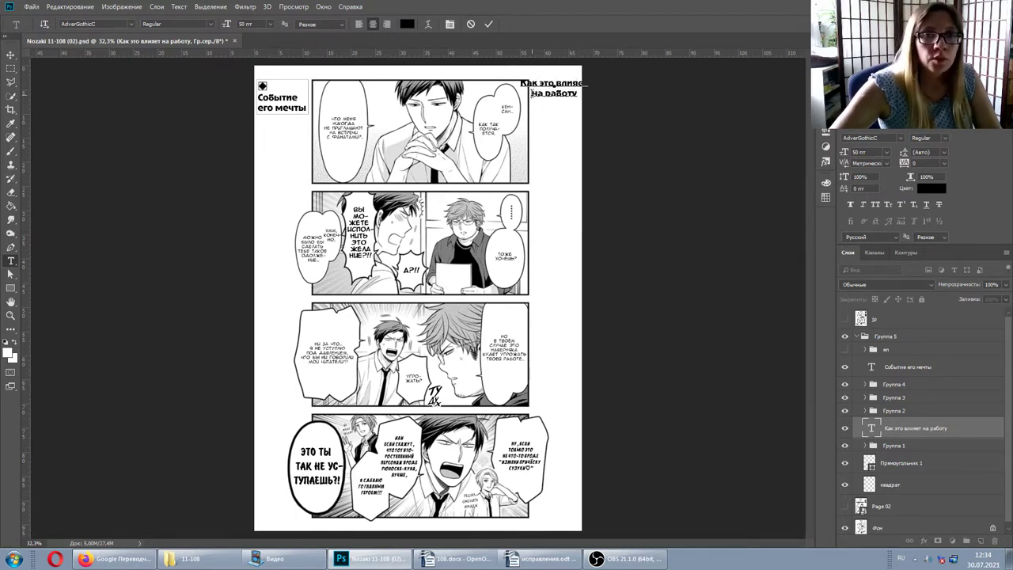
{"action": "key", "text": "Delete"}
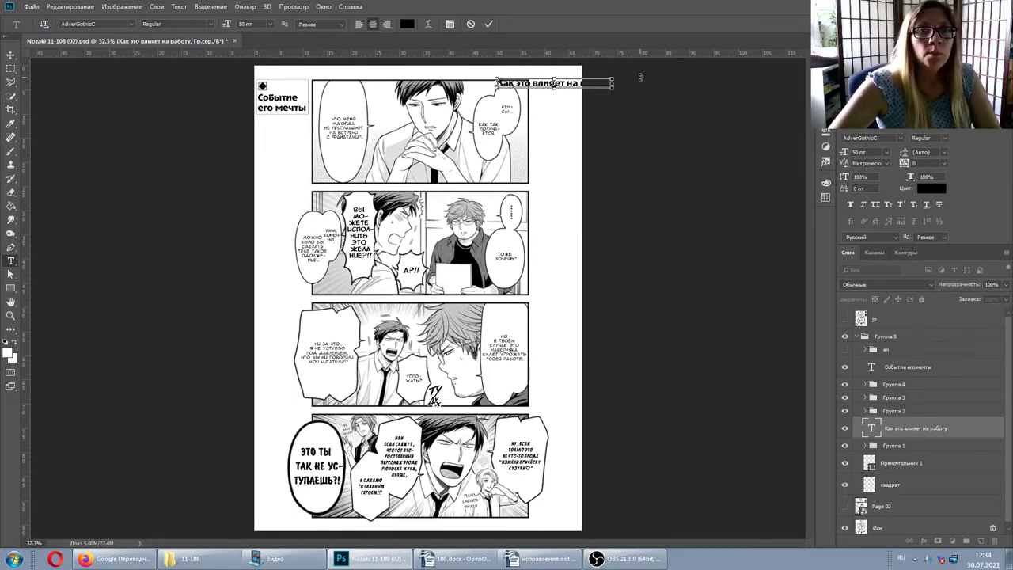
Step: Rotate the title 90°, move it to the right edge, enlarge it and commit
{"action": "left_click_drag", "start_coordinate": [640, 77], "coordinate": [568, 139]}
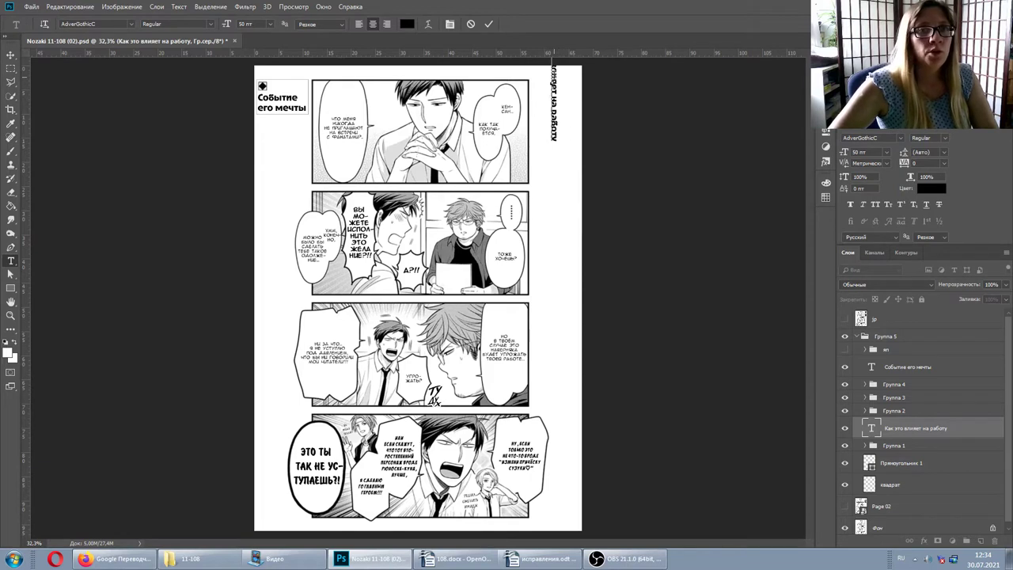
{"action": "left_click_drag", "start_coordinate": [576, 83], "coordinate": [562, 150]}
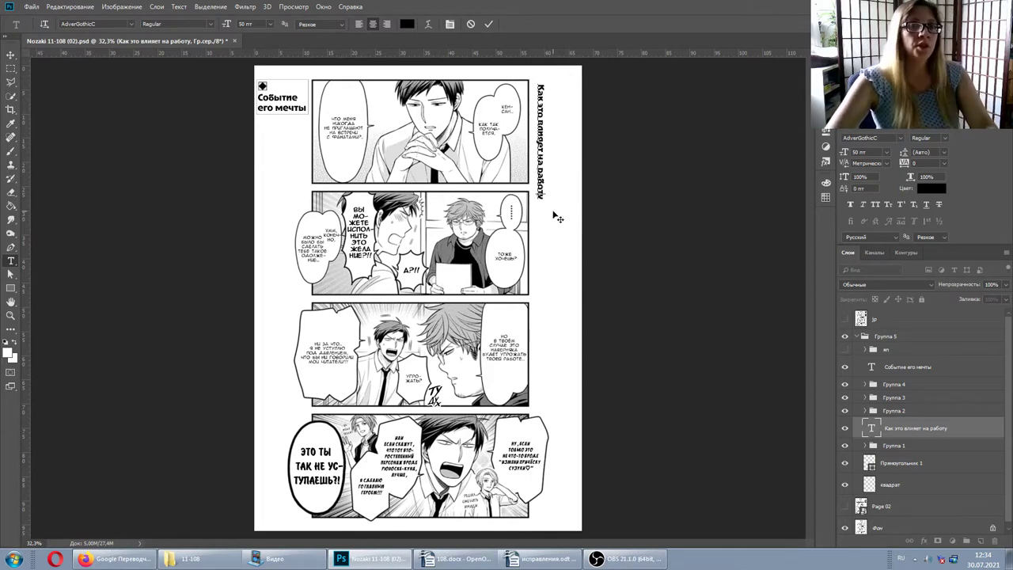
{"action": "left_click_drag", "start_coordinate": [559, 224], "coordinate": [615, 314]}
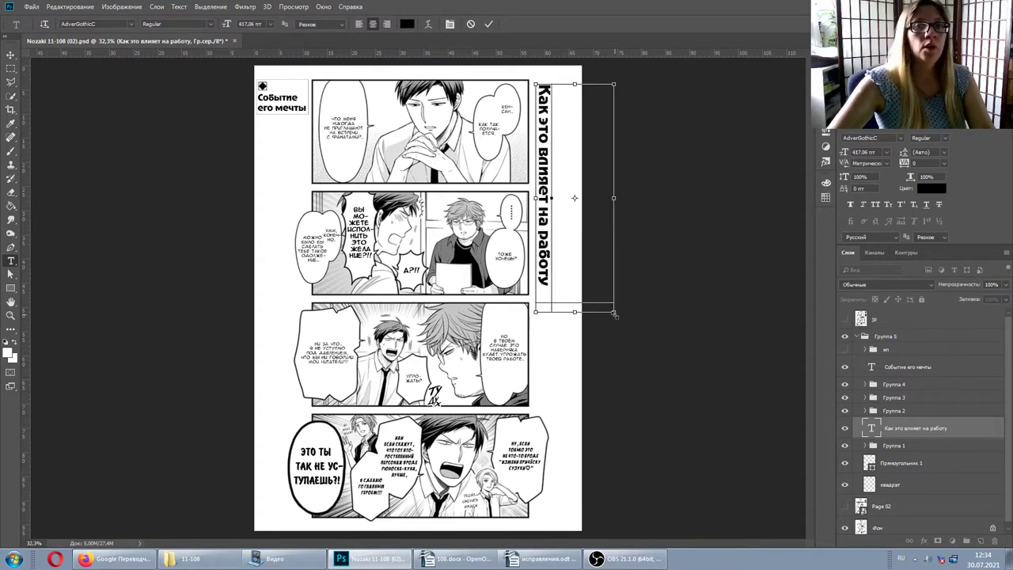
{"action": "left_click_drag", "start_coordinate": [615, 314], "coordinate": [565, 318]}
{"action": "left_click", "coordinate": [875, 321]}
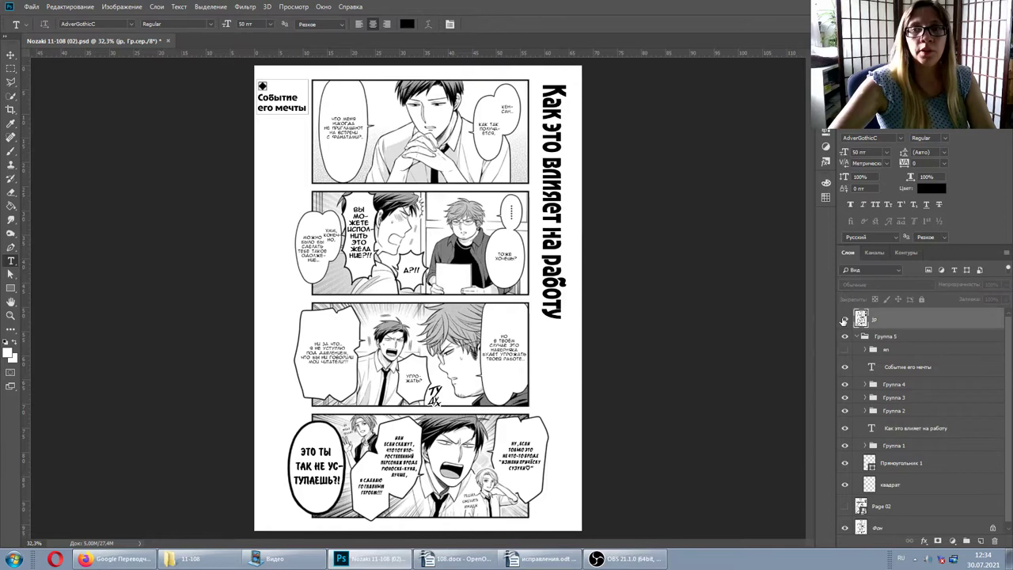
Step: Compare the vertical title with the jp layer, then undo it back to horizontal three-line text
{"action": "left_click", "coordinate": [844, 319]}
{"action": "left_click", "coordinate": [843, 318]}
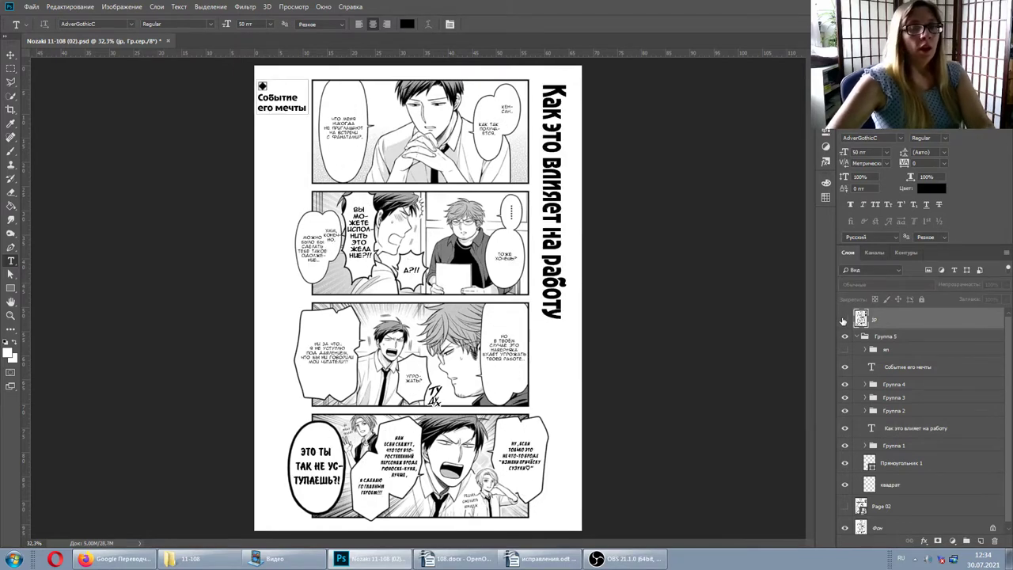
{"action": "left_click", "coordinate": [843, 319]}
{"action": "left_click", "coordinate": [844, 319]}
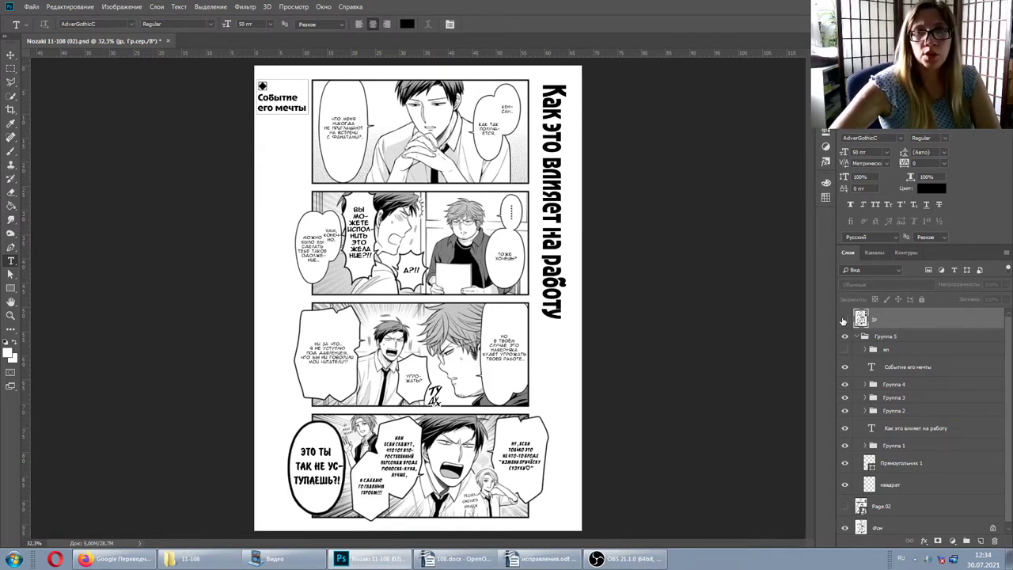
{"action": "left_click", "coordinate": [844, 319]}
{"action": "left_click", "coordinate": [844, 319]}
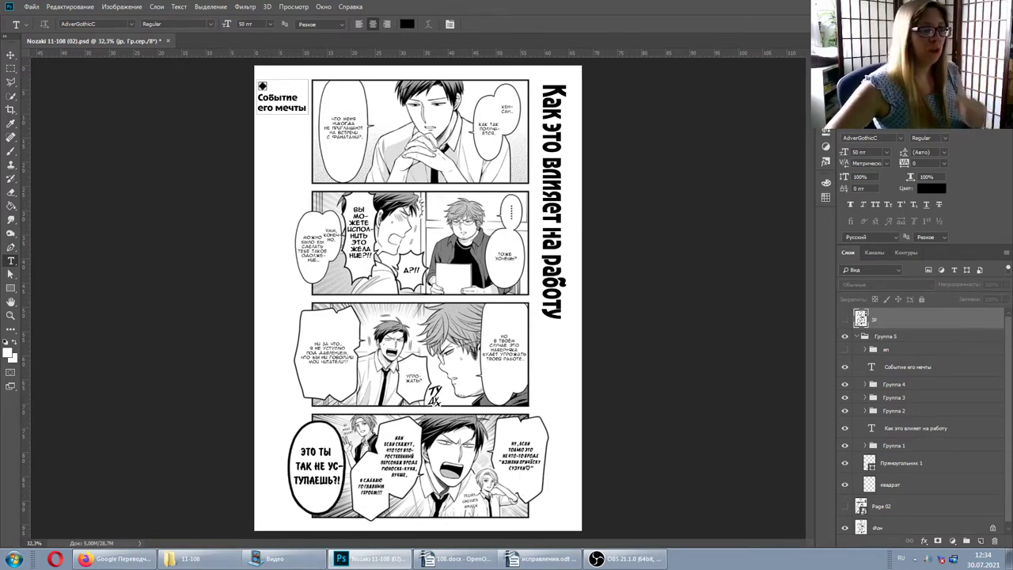
{"action": "key", "text": "ctrl+z"}
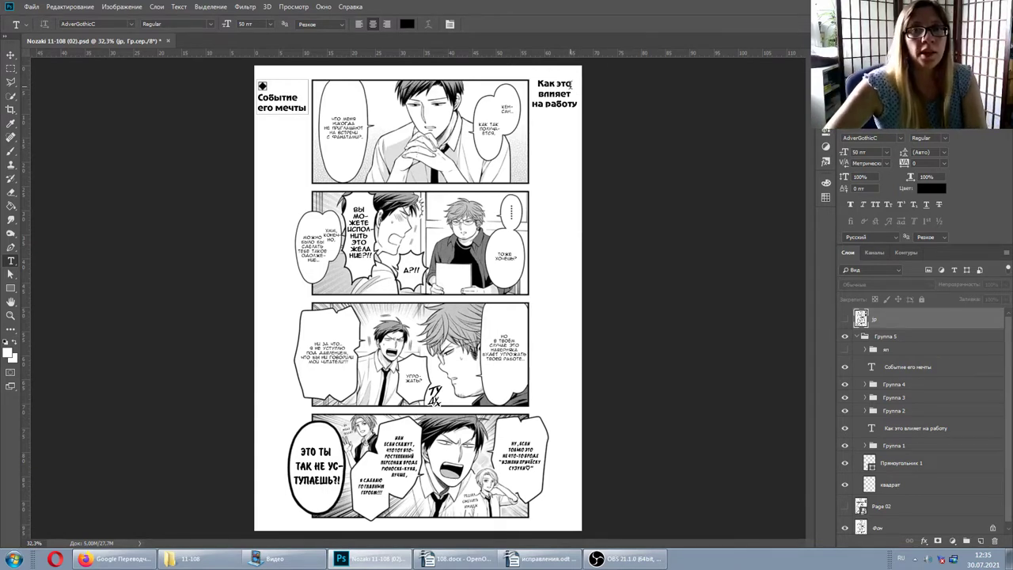
Step: Set the title's font size to 100 pt
{"action": "left_click", "coordinate": [571, 84]}
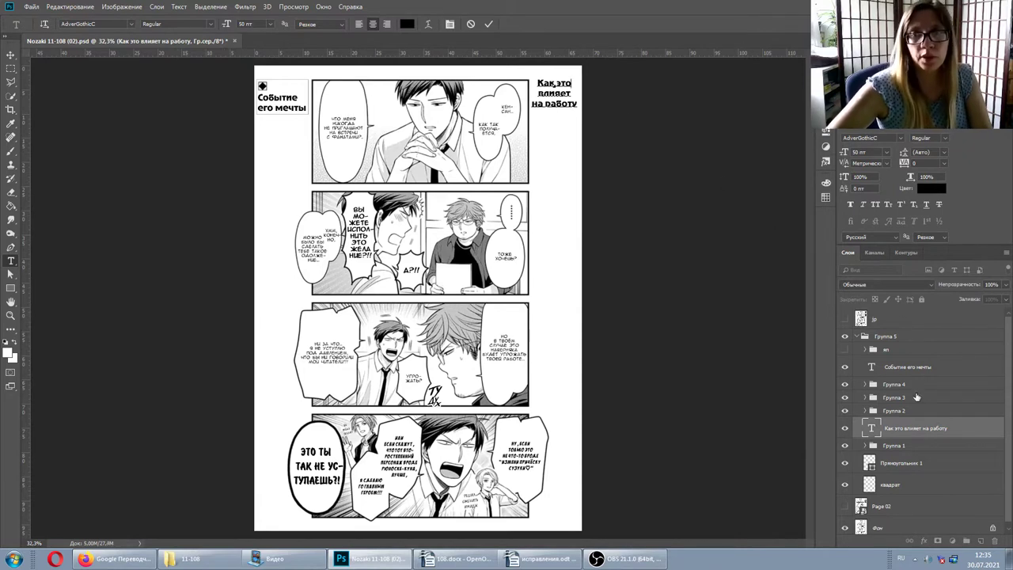
{"action": "left_click", "coordinate": [887, 428]}
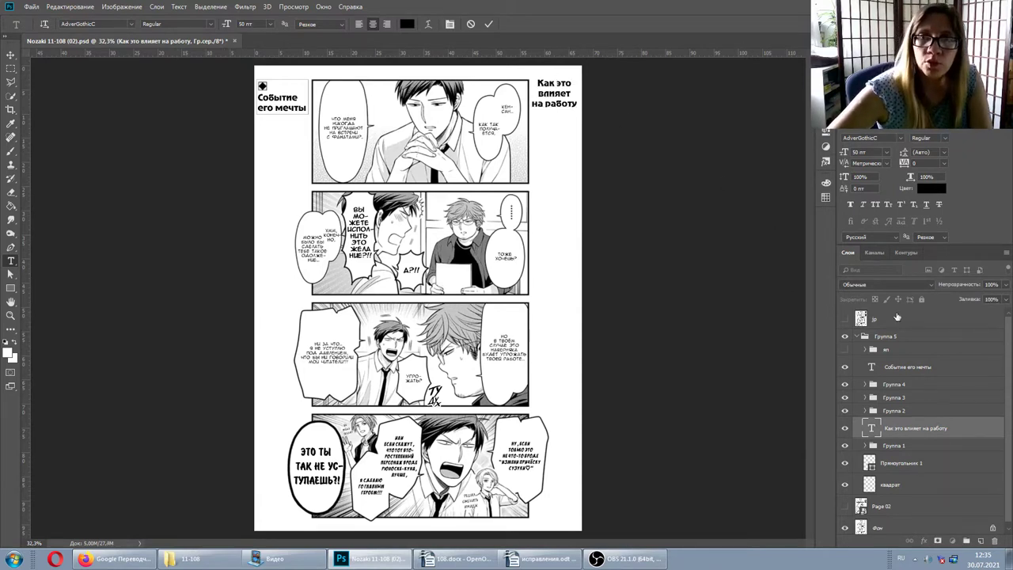
{"action": "left_click", "coordinate": [872, 152]}
{"action": "type", "text": "100"}
{"action": "key", "text": "Return"}
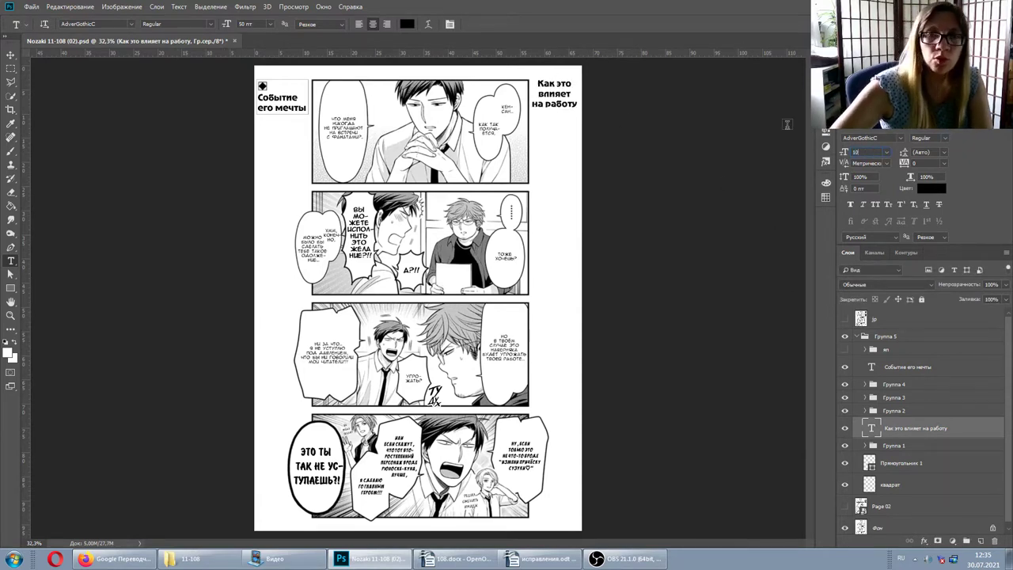
Step: Restack the title with line breaks, hyphenating влияет across two lines
{"action": "left_click", "coordinate": [562, 82]}
{"action": "key", "text": "BackSpace"}
{"action": "key", "text": "Return"}
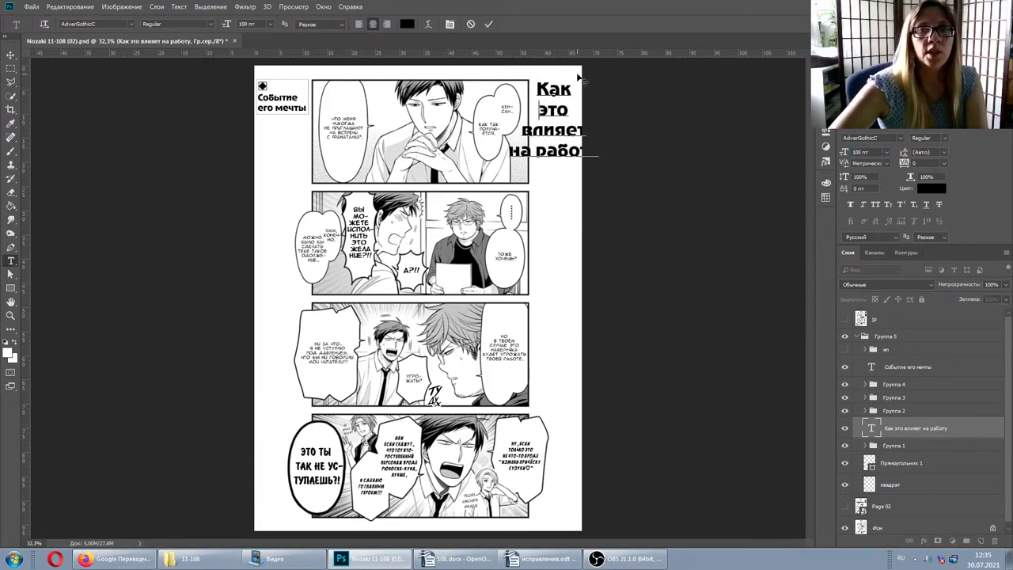
{"action": "left_click", "coordinate": [553, 131]}
{"action": "type", "text": "-"}
{"action": "key", "text": "Return"}
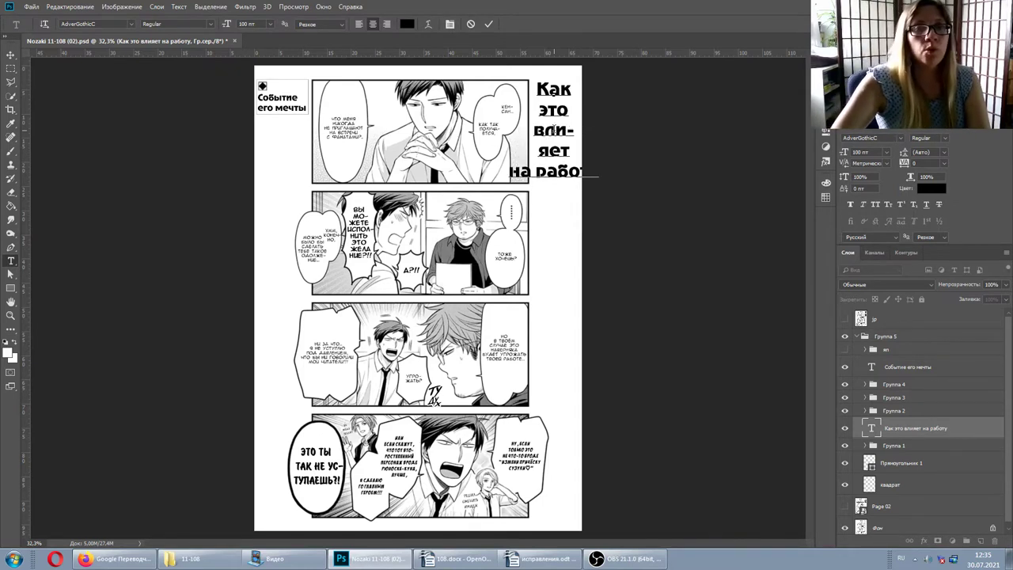
{"action": "key", "text": "Return"}
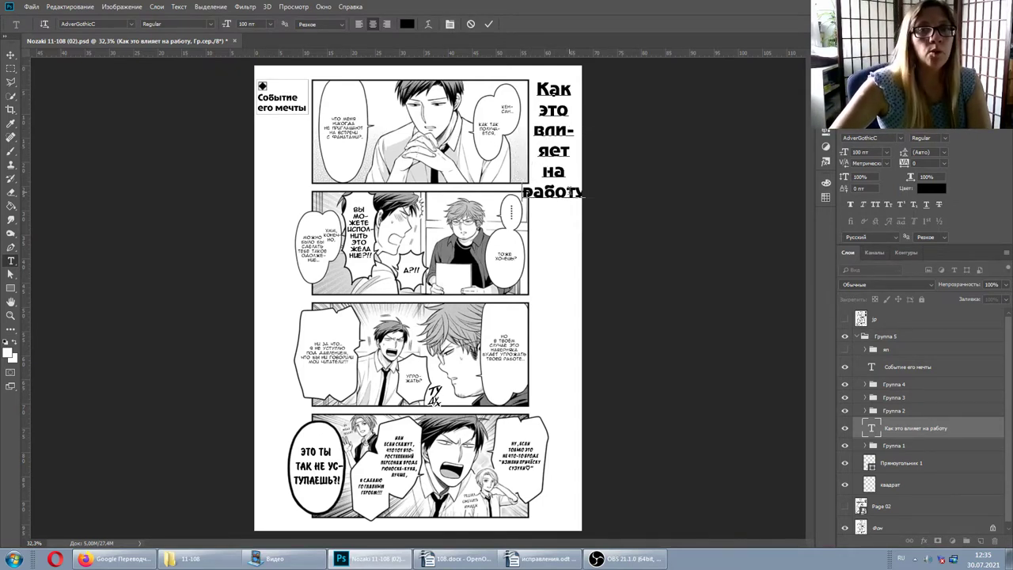
Step: Hyphenate работу as ра-бо-ту, commit, then undo the hyphenated layout
{"action": "left_click", "coordinate": [544, 193]}
{"action": "type", "text": "-"}
{"action": "key", "text": "Return"}
{"action": "left_click", "coordinate": [554, 212]}
{"action": "type", "text": "-"}
{"action": "key", "text": "Return"}
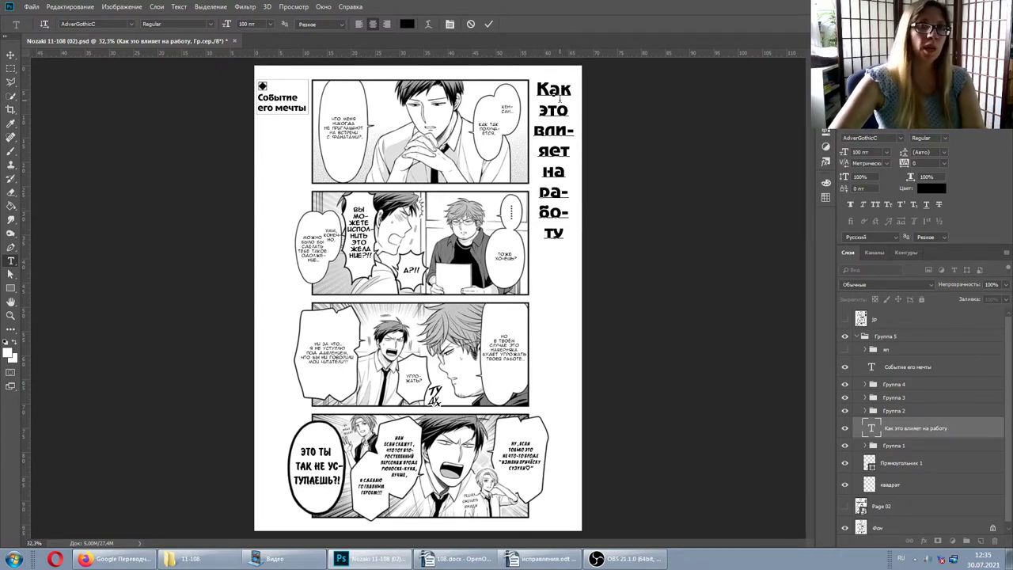
{"action": "key", "text": "ctrl+Return"}
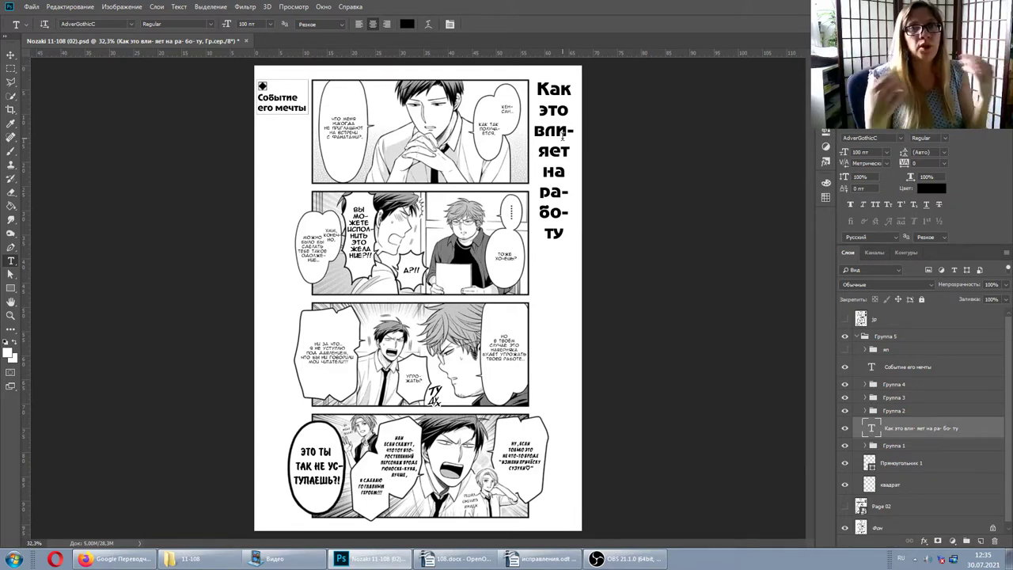
{"action": "left_click_drag", "start_coordinate": [539, 192], "coordinate": [568, 191]}
{"action": "key", "text": "ctrl+Return"}
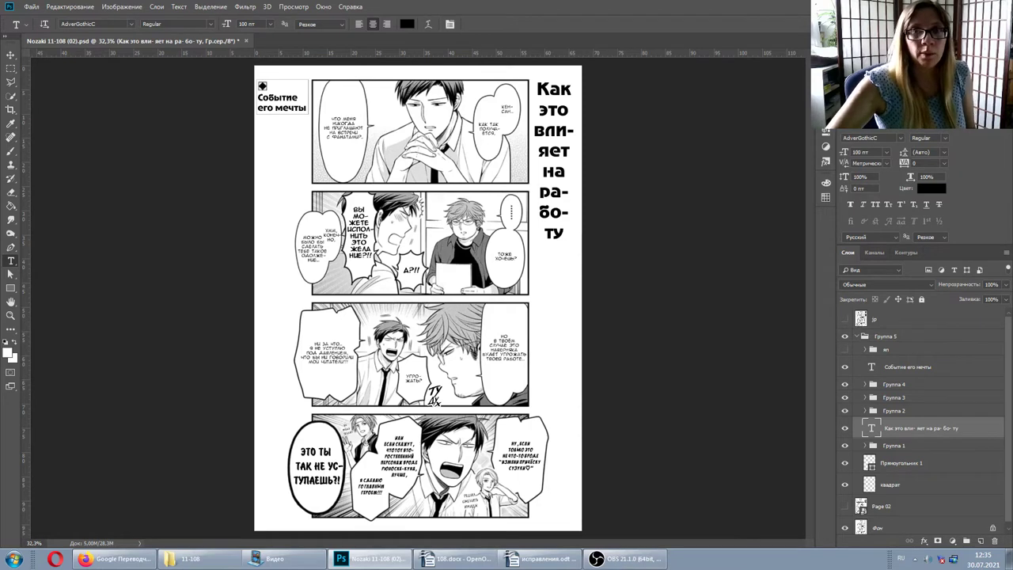
{"action": "key", "text": "ctrl+z"}
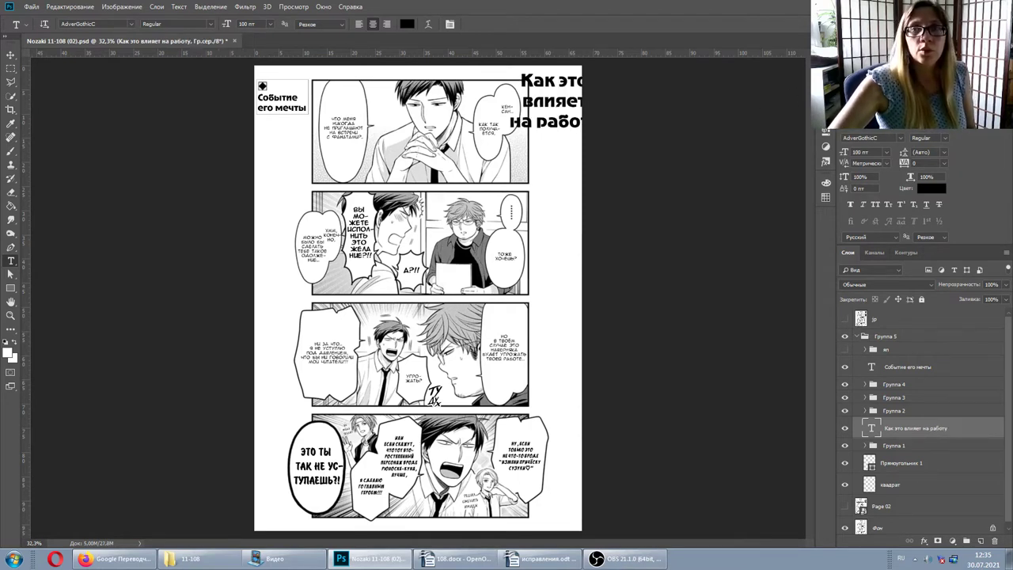
Step: Undo back to the 50 pt three-line title, then show the jp layer for comparison
{"action": "key", "text": "ctrl+z"}
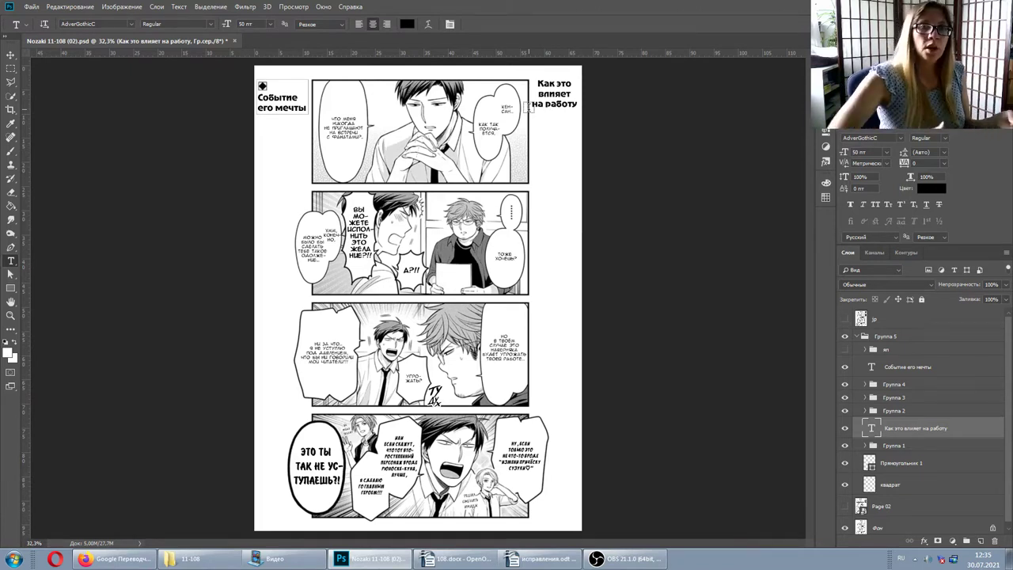
{"action": "left_click", "coordinate": [532, 101]}
{"action": "left_click", "coordinate": [899, 427]}
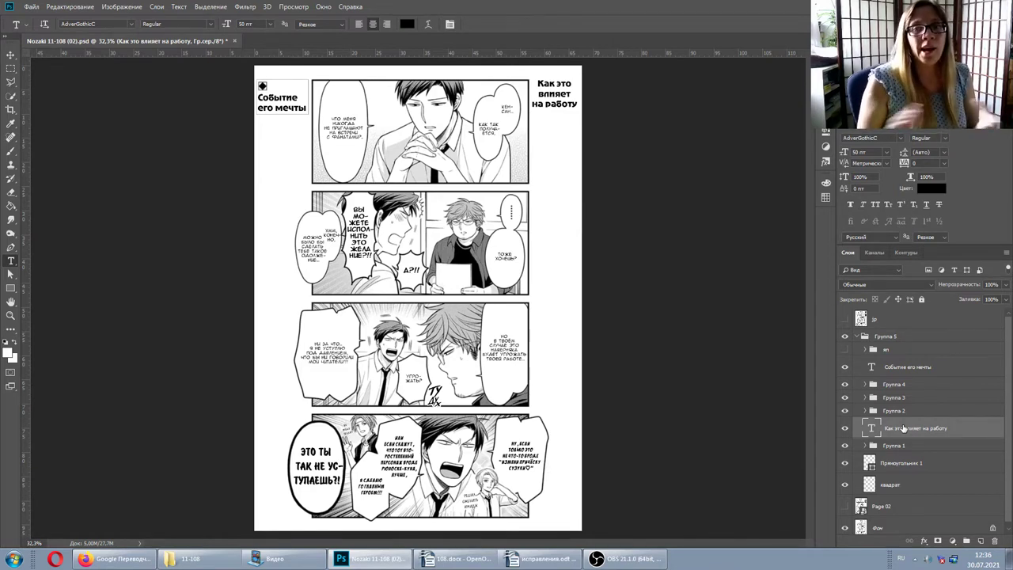
{"action": "left_click", "coordinate": [846, 321]}
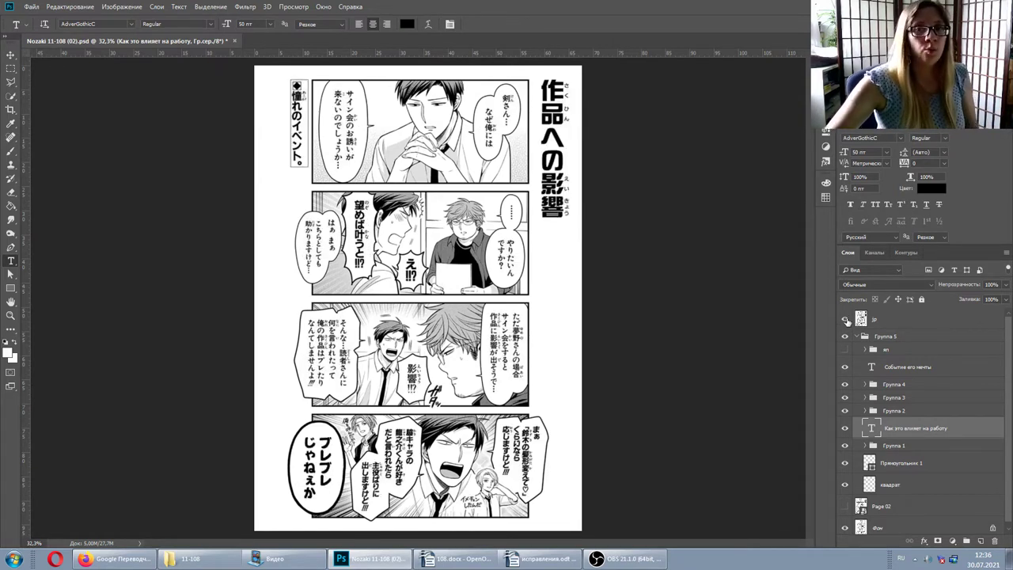
Step: Zoom in on the title, then show the jp layer and hide the Группа 5 lettering group
{"action": "left_click", "coordinate": [846, 321]}
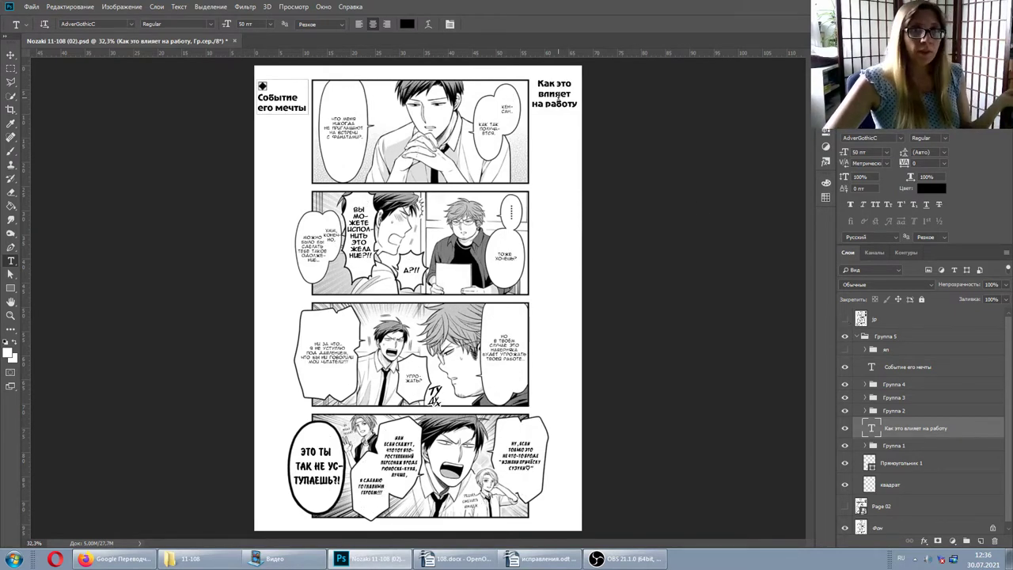
{"action": "left_click", "coordinate": [558, 95]}
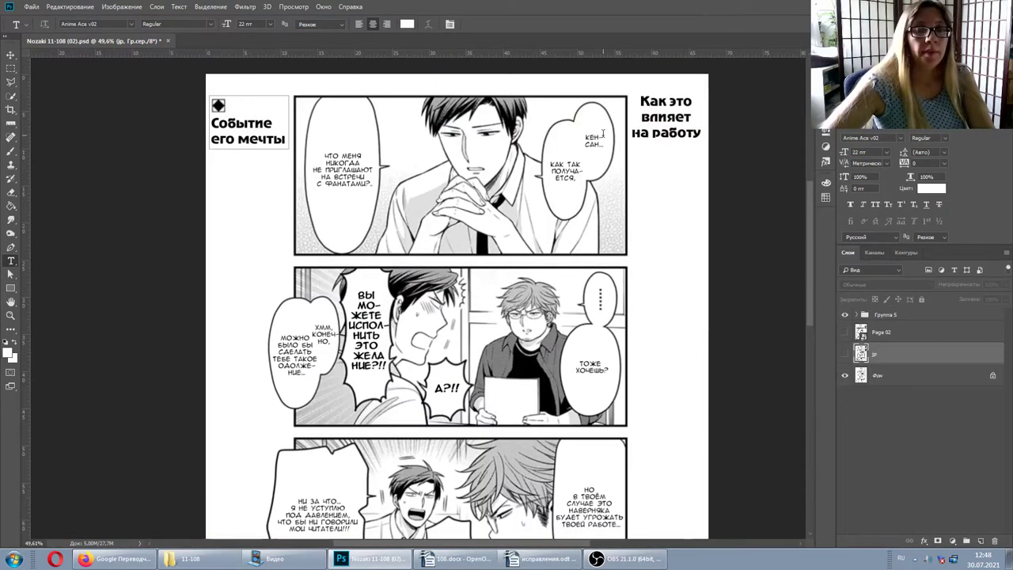
{"action": "scroll", "coordinate": [594, 161], "scroll_direction": "up", "scroll_amount": 1}
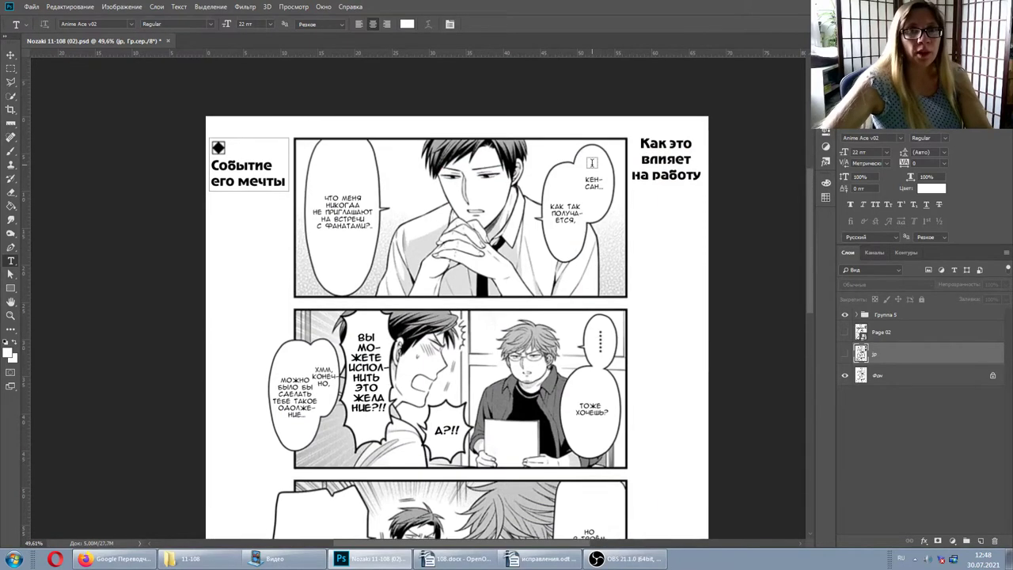
{"action": "left_click", "coordinate": [845, 353]}
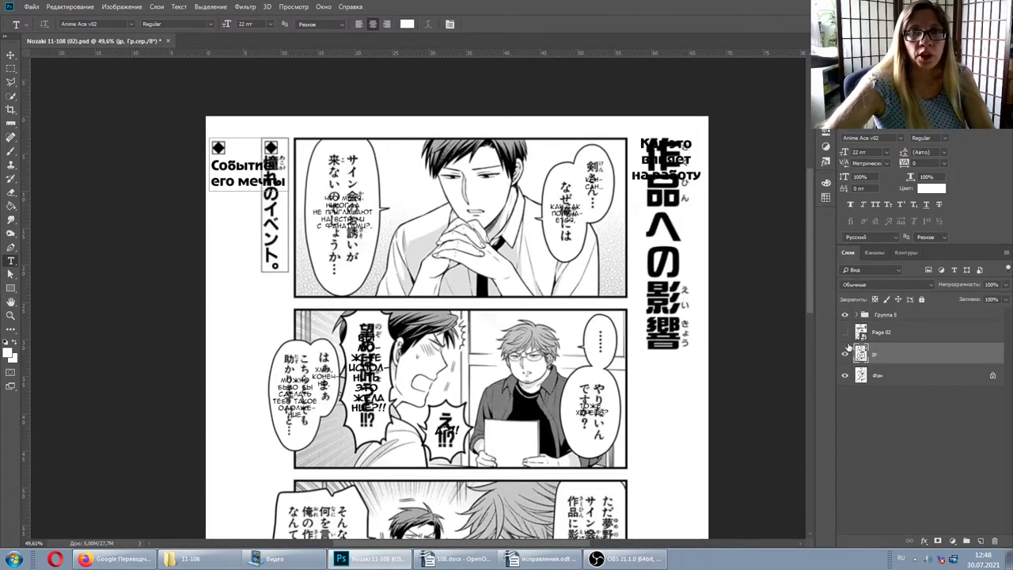
{"action": "left_click", "coordinate": [846, 316]}
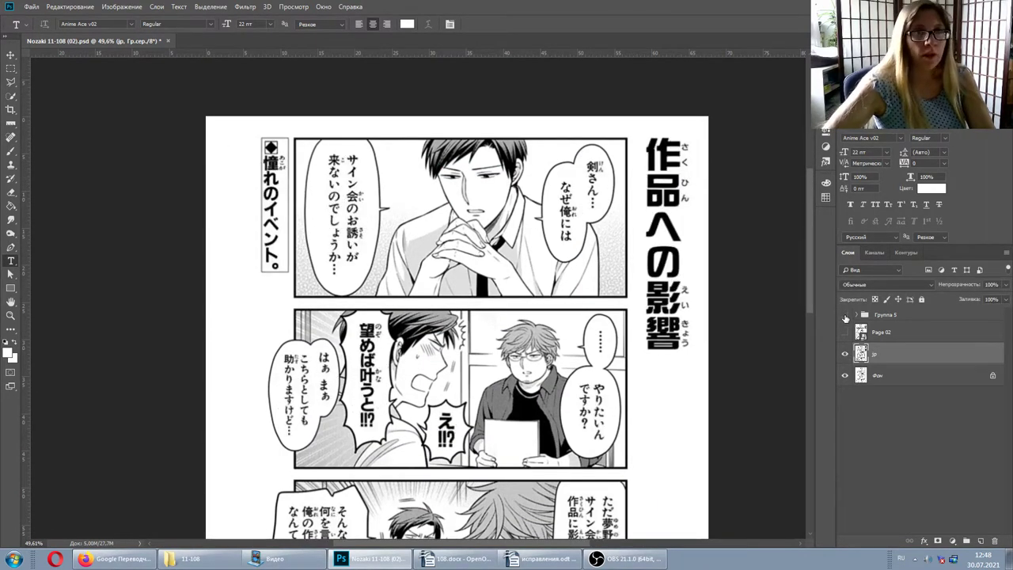
Step: Briefly show then hide the Russian lettering, and pick the Ruler tool
{"action": "left_click", "coordinate": [846, 315]}
{"action": "left_click", "coordinate": [846, 316]}
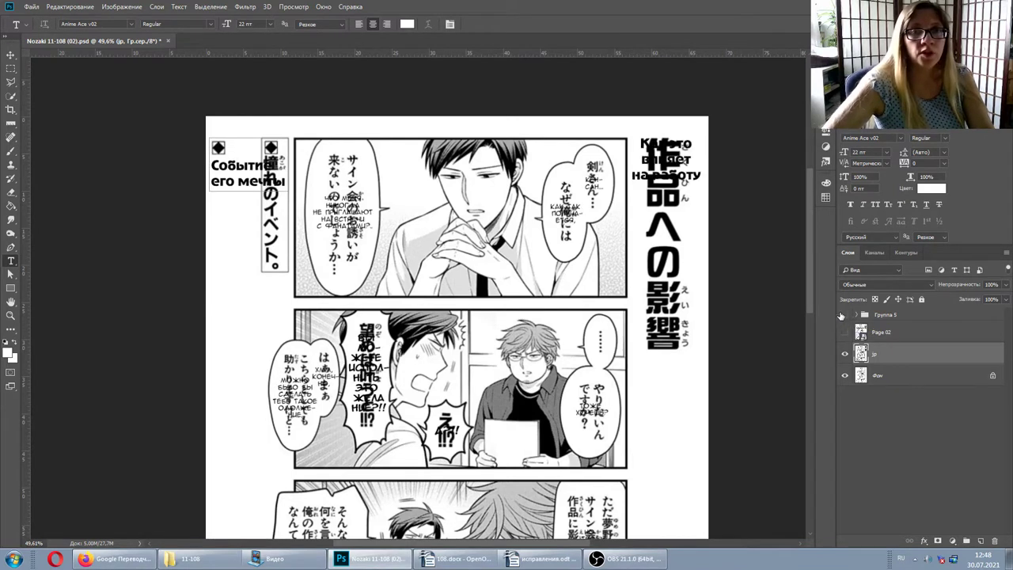
{"action": "left_click", "coordinate": [11, 124]}
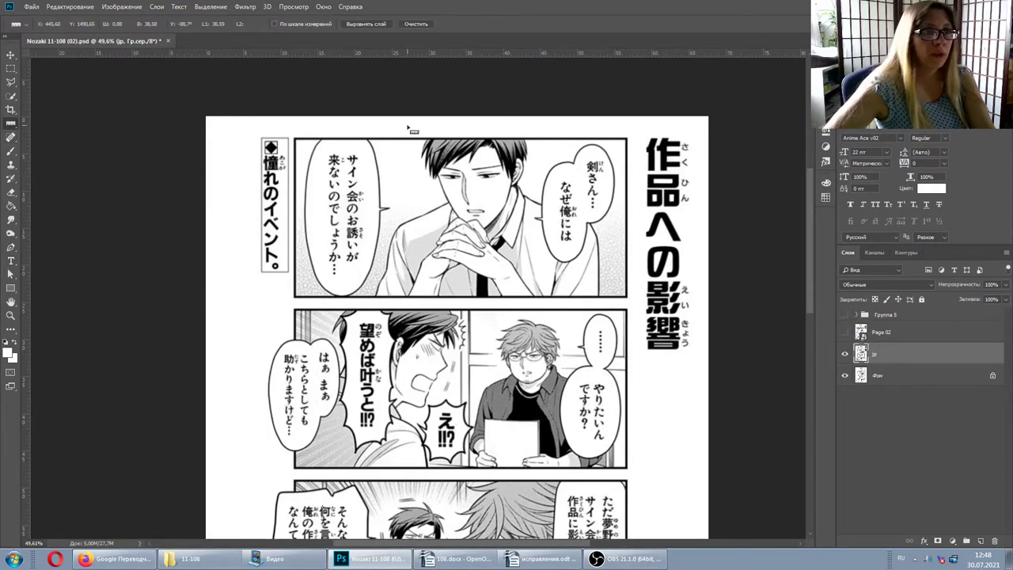
{"action": "right_click", "coordinate": [11, 127]}
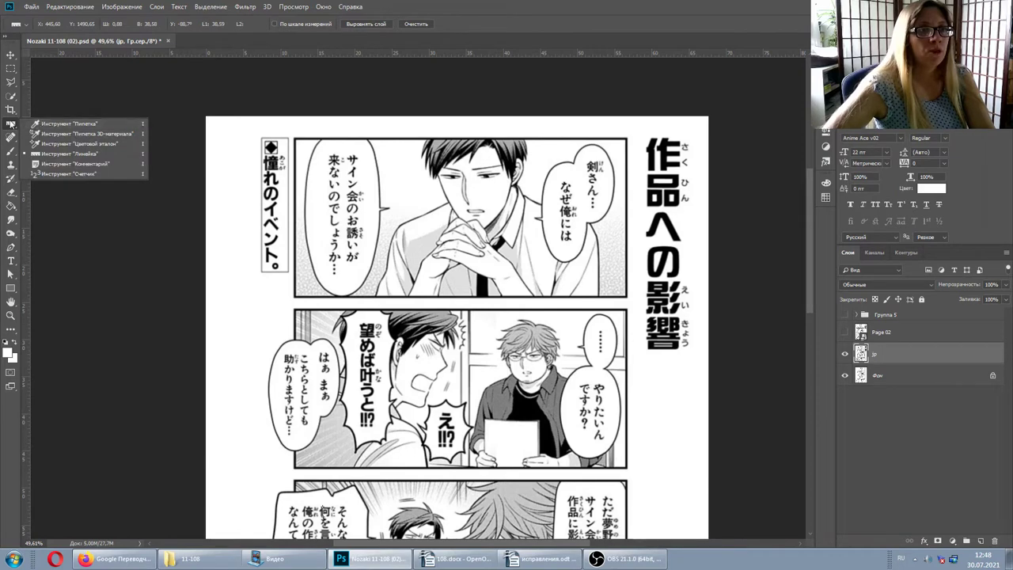
{"action": "left_click", "coordinate": [11, 126]}
{"action": "right_click", "coordinate": [9, 126]}
{"action": "left_click", "coordinate": [13, 129]}
Step: Zoom in and pan to the 剣さん… speech bubble
{"action": "scroll", "coordinate": [610, 188], "scroll_direction": "up", "scroll_amount": 2}
{"action": "scroll", "coordinate": [610, 189], "scroll_direction": "up", "scroll_amount": 4}
{"action": "left_click_drag", "start_coordinate": [609, 190], "coordinate": [572, 140]}
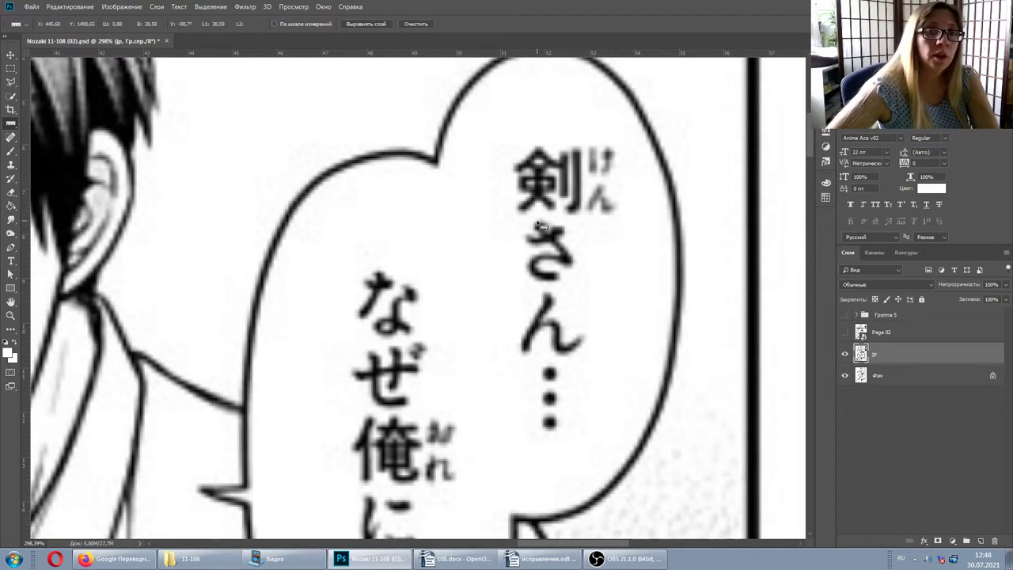
Step: Measure the heights of 剣, さ and ん with the Ruler, ending near 35.86
{"action": "left_click_drag", "start_coordinate": [539, 151], "coordinate": [539, 212]}
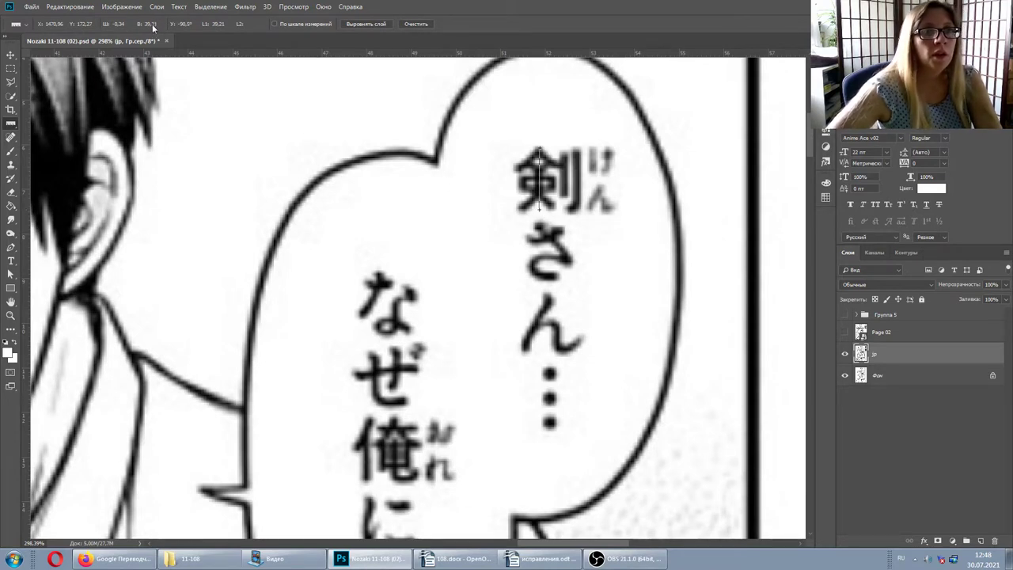
{"action": "left_click_drag", "start_coordinate": [541, 219], "coordinate": [542, 278]}
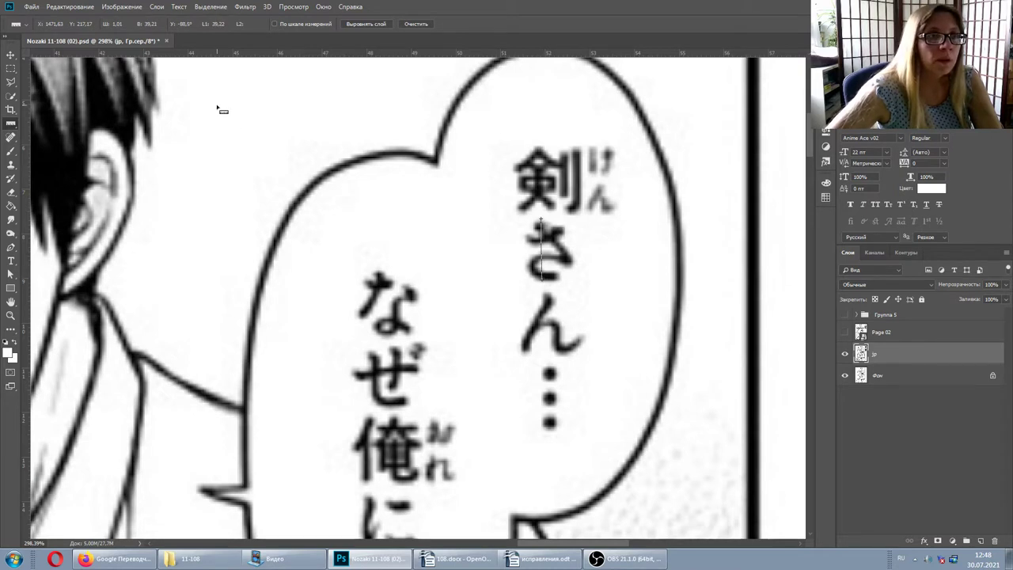
{"action": "left_click_drag", "start_coordinate": [547, 295], "coordinate": [548, 354]}
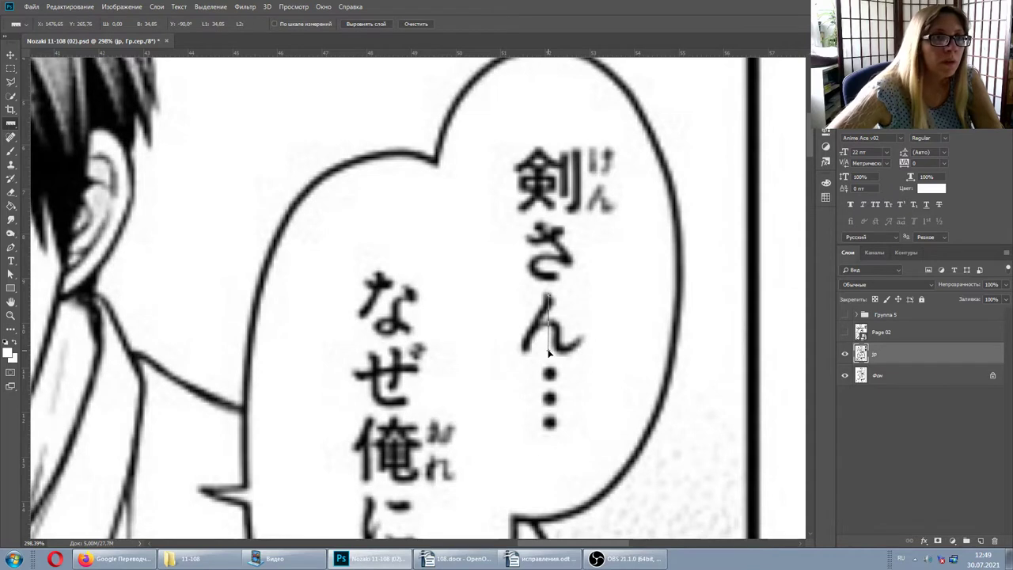
{"action": "left_click_drag", "start_coordinate": [549, 354], "coordinate": [549, 355]}
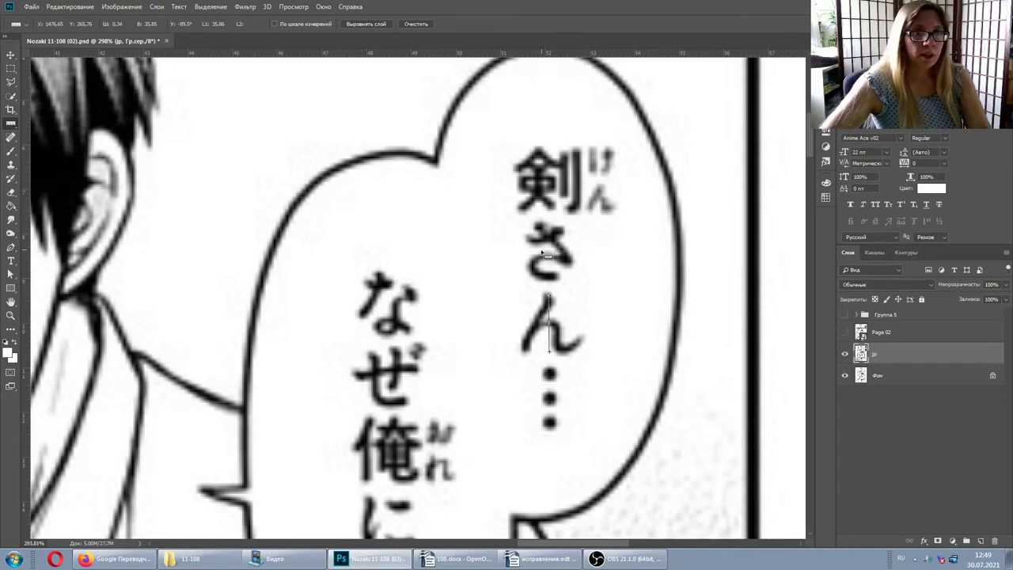
Step: Zoom out and scroll sideways across the page
{"action": "scroll", "coordinate": [543, 259], "scroll_direction": "down", "scroll_amount": 5}
{"action": "scroll", "coordinate": [543, 259], "scroll_direction": "left", "scroll_amount": 1}
{"action": "scroll", "coordinate": [366, 194], "scroll_direction": "left", "scroll_amount": 4}
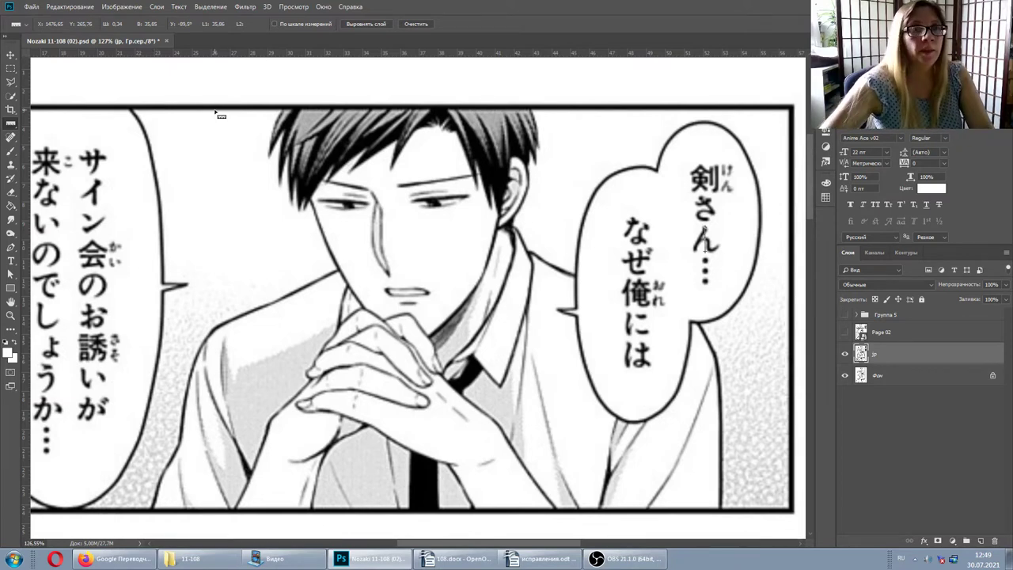
{"action": "scroll", "coordinate": [220, 115], "scroll_direction": "left", "scroll_amount": 3}
{"action": "scroll", "coordinate": [705, 252], "scroll_direction": "right", "scroll_amount": 3}
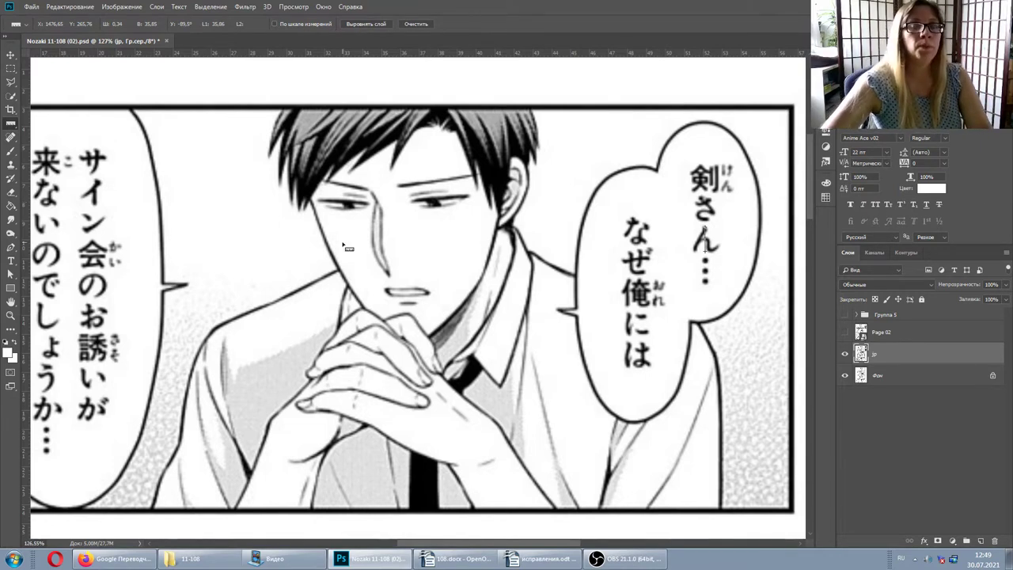
{"action": "scroll", "coordinate": [264, 208], "scroll_direction": "left", "scroll_amount": 3}
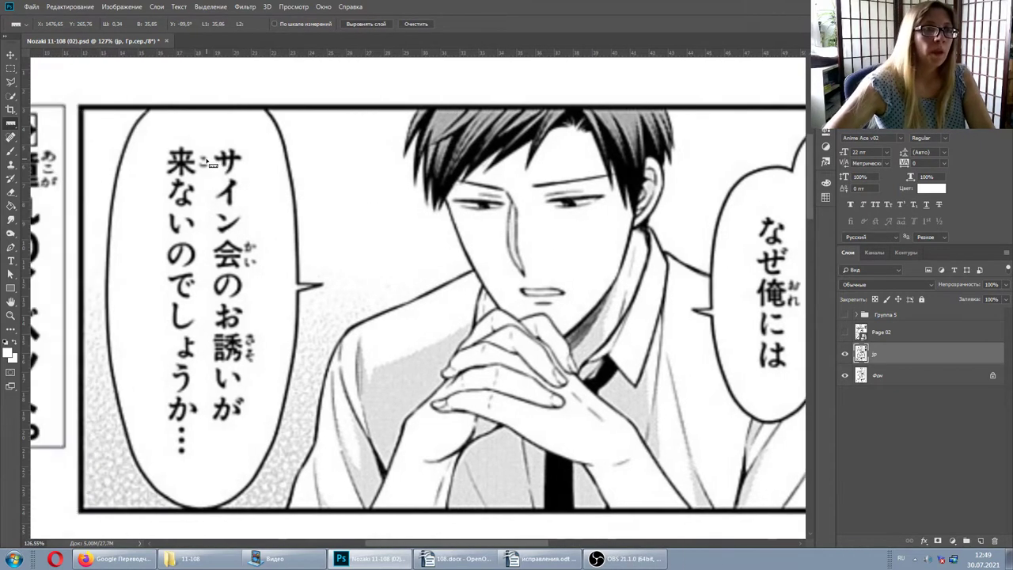
Step: Measure サ in the サイン会 bubble and や in the やりたいんですか? bubble
{"action": "scroll", "coordinate": [209, 162], "scroll_direction": "up", "scroll_amount": 2}
{"action": "scroll", "coordinate": [256, 152], "scroll_direction": "up", "scroll_amount": 3}
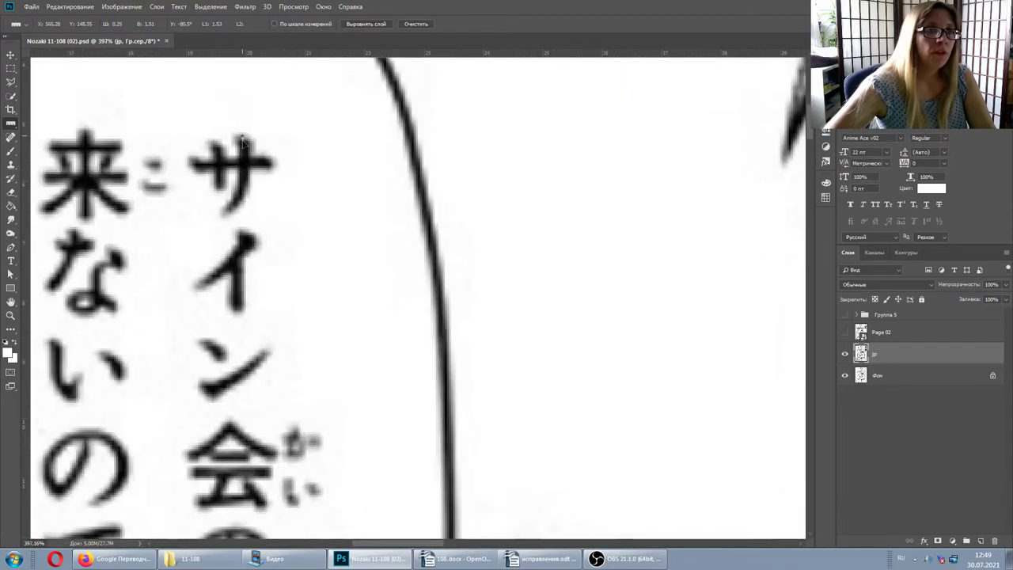
{"action": "left_click_drag", "start_coordinate": [242, 137], "coordinate": [241, 212]}
{"action": "scroll", "coordinate": [176, 63], "scroll_direction": "down", "scroll_amount": 1}
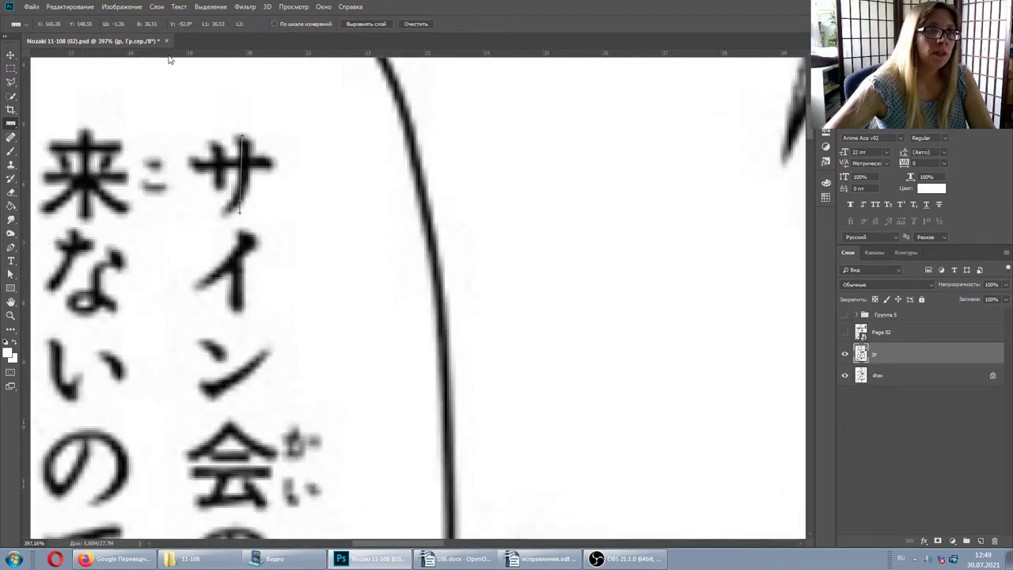
{"action": "scroll", "coordinate": [247, 250], "scroll_direction": "down", "scroll_amount": 5}
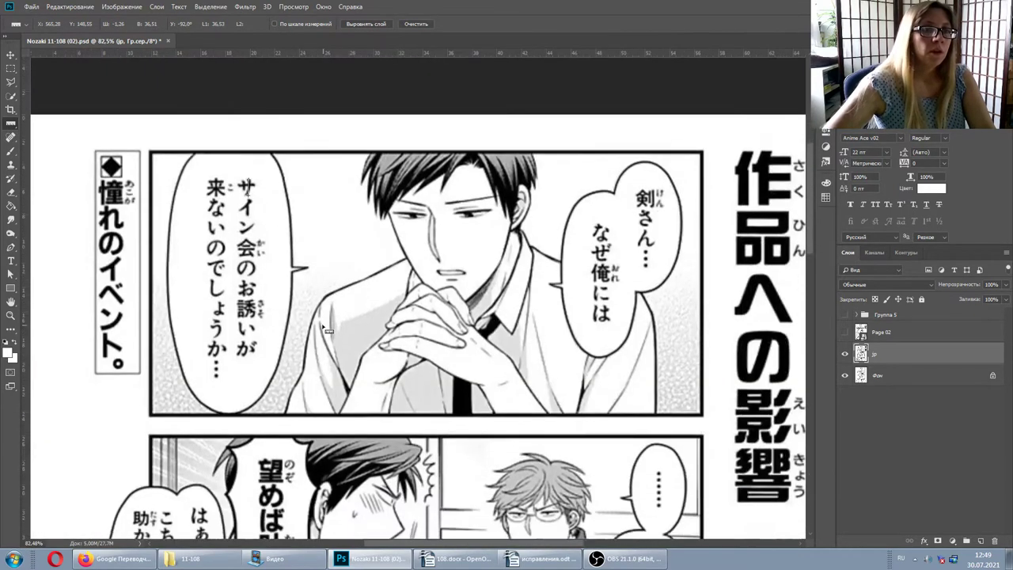
{"action": "scroll", "coordinate": [475, 301], "scroll_direction": "down", "scroll_amount": 2}
{"action": "scroll", "coordinate": [554, 301], "scroll_direction": "down", "scroll_amount": 2}
{"action": "scroll", "coordinate": [654, 306], "scroll_direction": "up", "scroll_amount": 4}
{"action": "left_click_drag", "start_coordinate": [653, 239], "coordinate": [654, 293]}
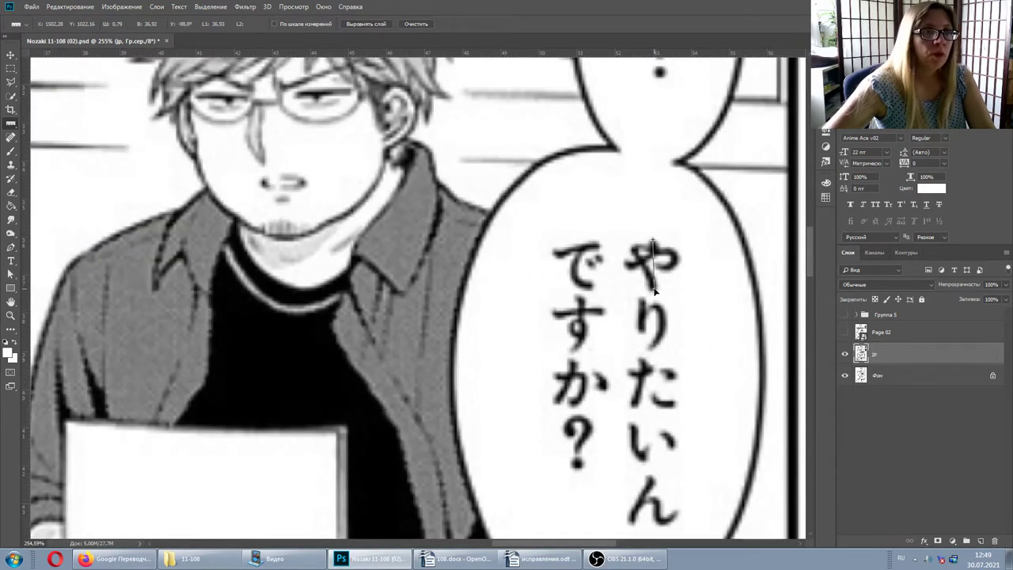
Step: Measure は, こ and か in the はぁ まぁ こちらとしても bubble, about 30.61
{"action": "scroll", "coordinate": [604, 300], "scroll_direction": "down", "scroll_amount": 4}
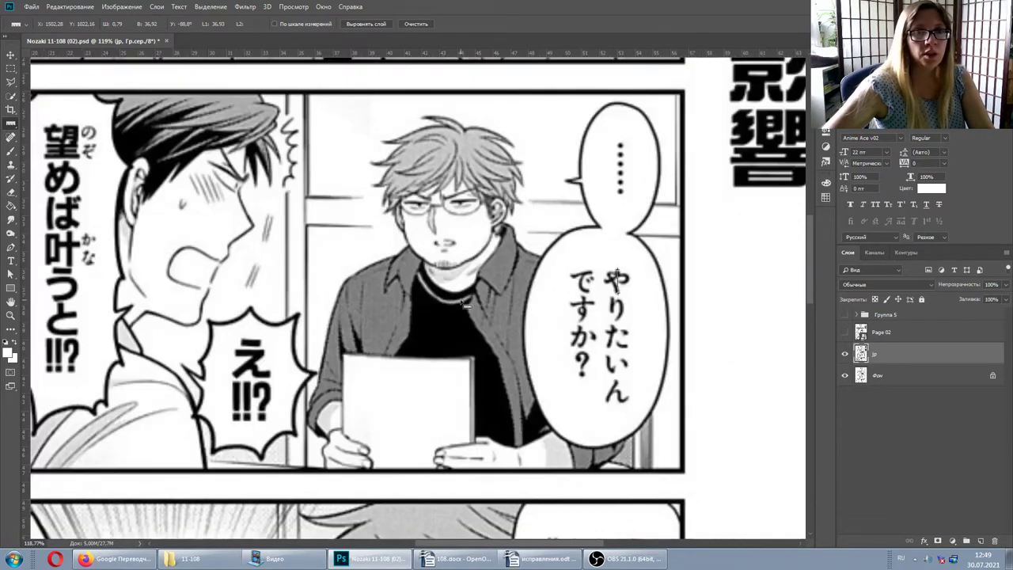
{"action": "scroll", "coordinate": [188, 271], "scroll_direction": "down", "scroll_amount": 2}
{"action": "scroll", "coordinate": [188, 271], "scroll_direction": "left", "scroll_amount": 2}
{"action": "scroll", "coordinate": [198, 261], "scroll_direction": "left", "scroll_amount": 2}
{"action": "scroll", "coordinate": [291, 193], "scroll_direction": "up", "scroll_amount": 3}
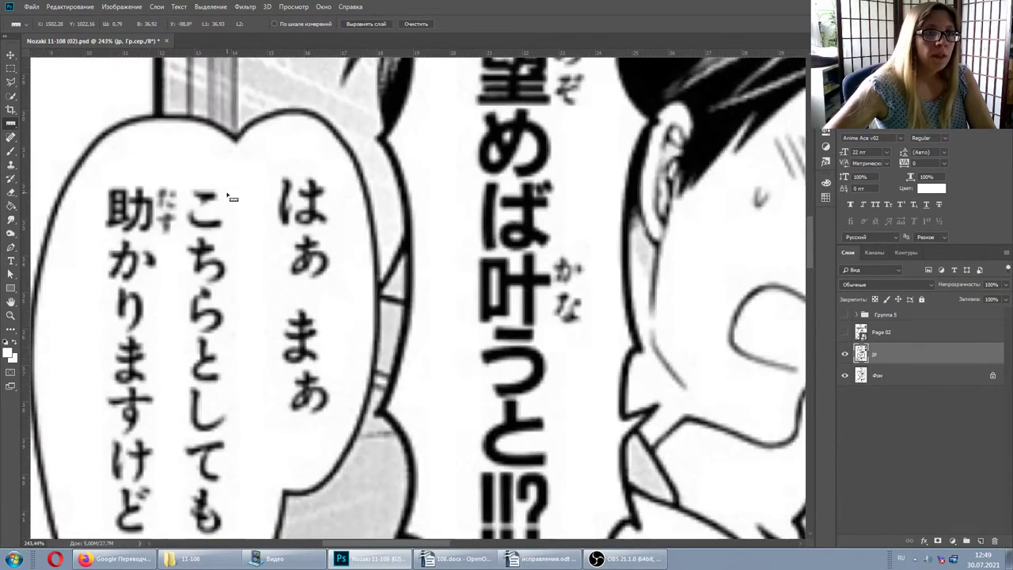
{"action": "scroll", "coordinate": [291, 192], "scroll_direction": "up", "scroll_amount": 2}
{"action": "left_click_drag", "start_coordinate": [290, 249], "coordinate": [285, 249]}
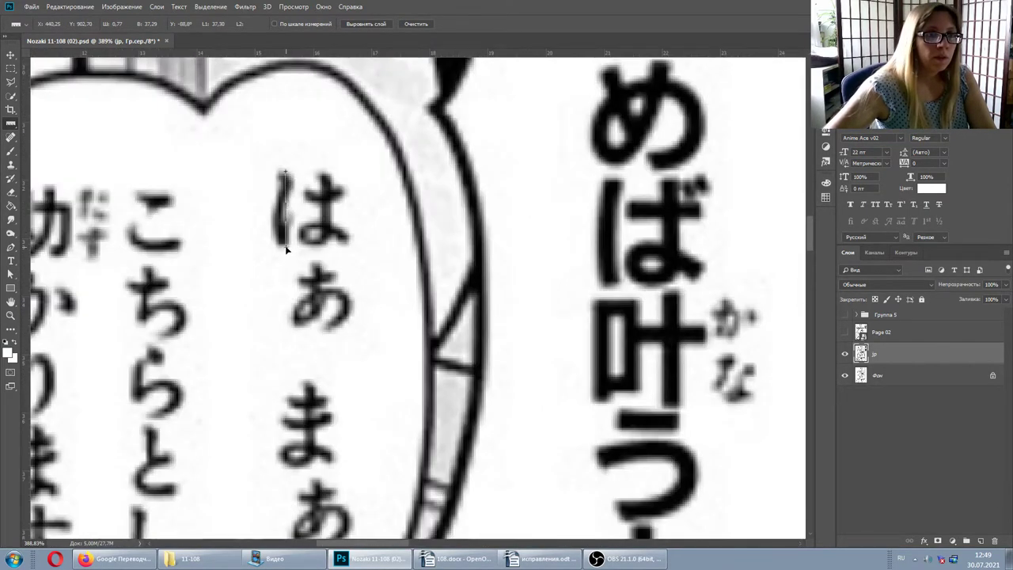
{"action": "left_click_drag", "start_coordinate": [157, 193], "coordinate": [156, 249]}
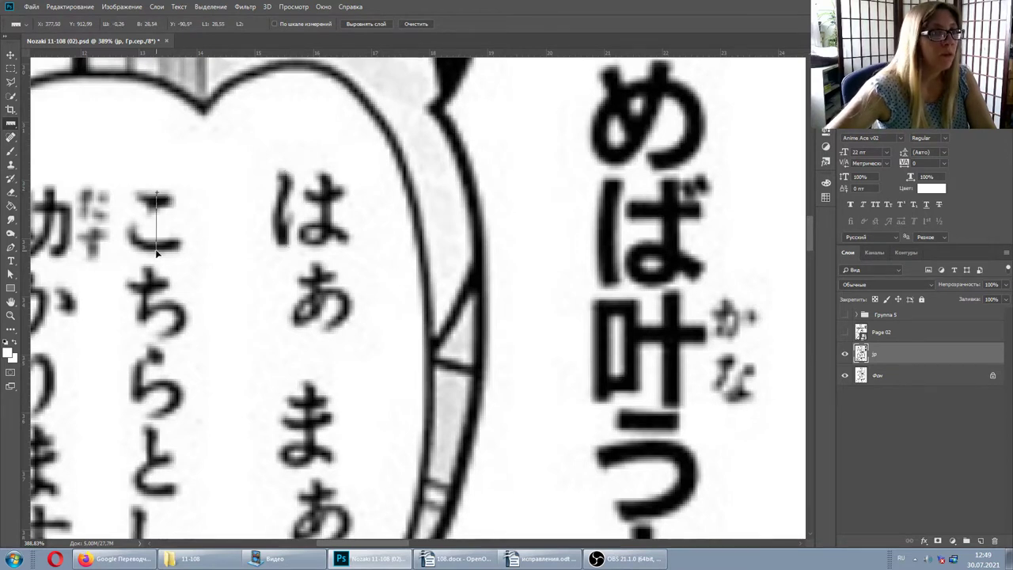
{"action": "scroll", "coordinate": [156, 252], "scroll_direction": "left", "scroll_amount": 2}
{"action": "scroll", "coordinate": [131, 262], "scroll_direction": "left", "scroll_amount": 1}
{"action": "left_click_drag", "start_coordinate": [190, 271], "coordinate": [188, 332]}
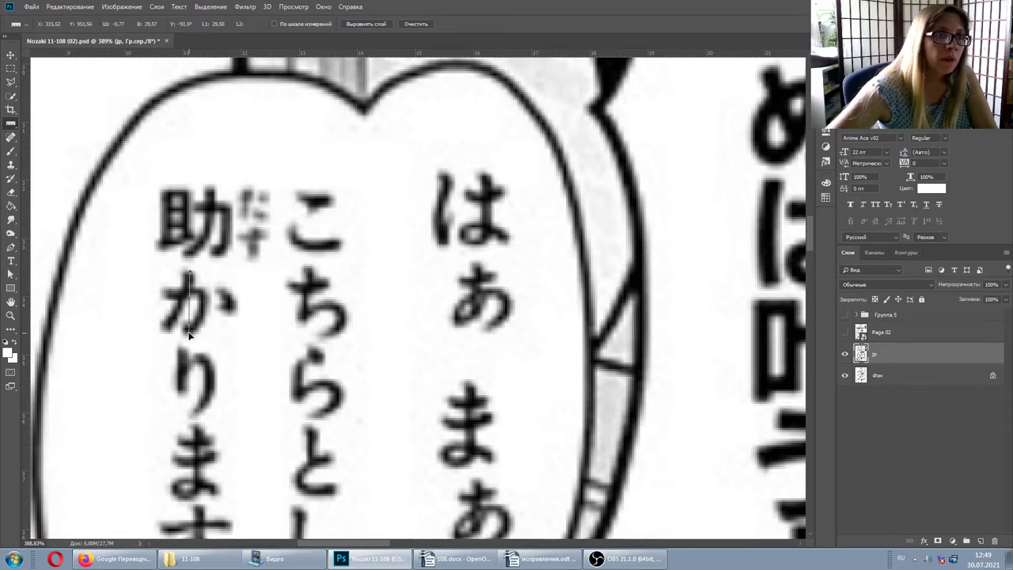
{"action": "left_click_drag", "start_coordinate": [189, 334], "coordinate": [190, 336]}
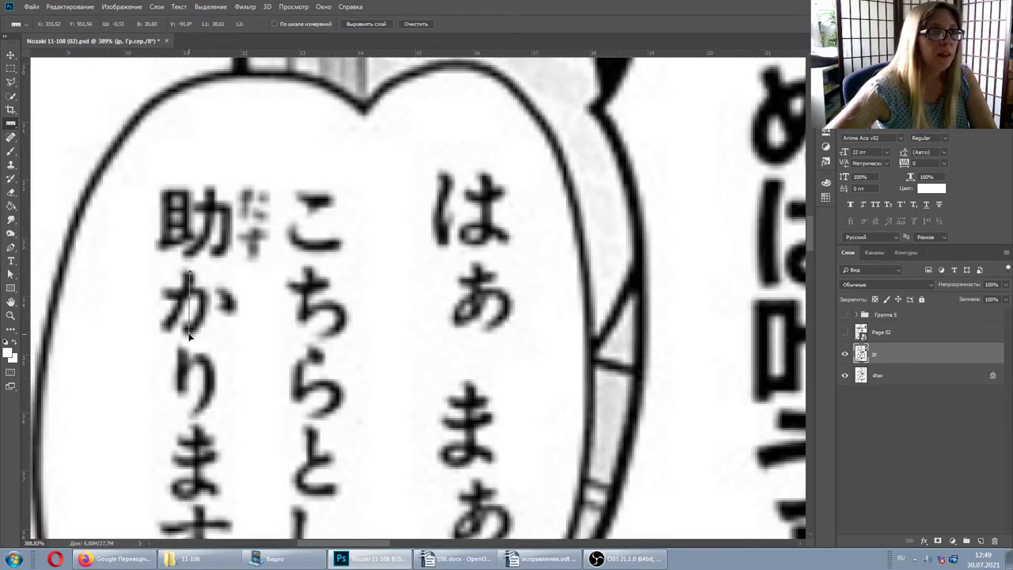
Step: Zoom back out and scroll right across the page
{"action": "scroll", "coordinate": [198, 325], "scroll_direction": "down", "scroll_amount": 3}
{"action": "scroll", "coordinate": [252, 203], "scroll_direction": "down", "scroll_amount": 2}
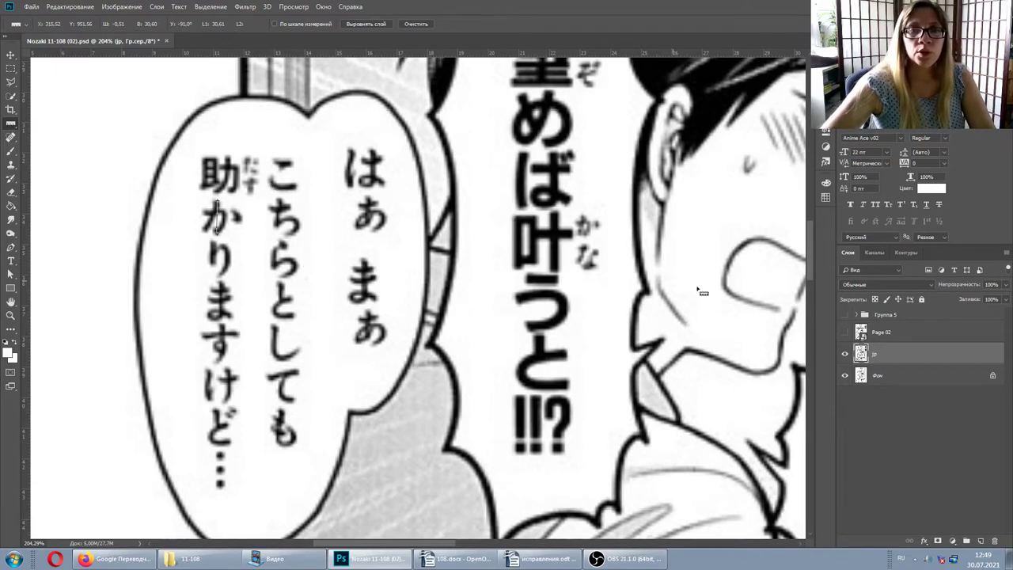
{"action": "scroll", "coordinate": [779, 311], "scroll_direction": "down", "scroll_amount": 3}
{"action": "scroll", "coordinate": [301, 197], "scroll_direction": "right", "scroll_amount": 3}
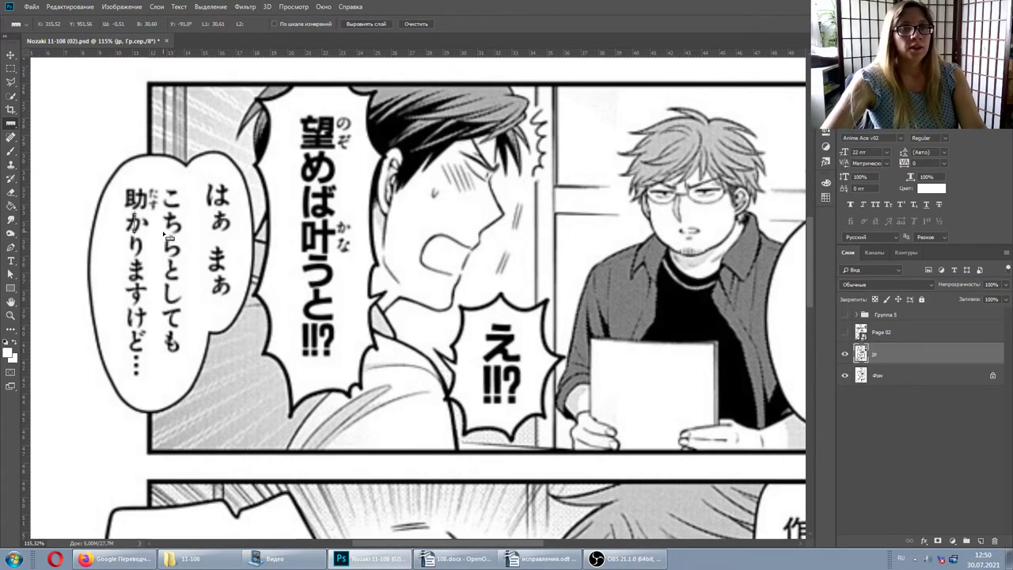
{"action": "scroll", "coordinate": [183, 250], "scroll_direction": "down", "scroll_amount": 5}
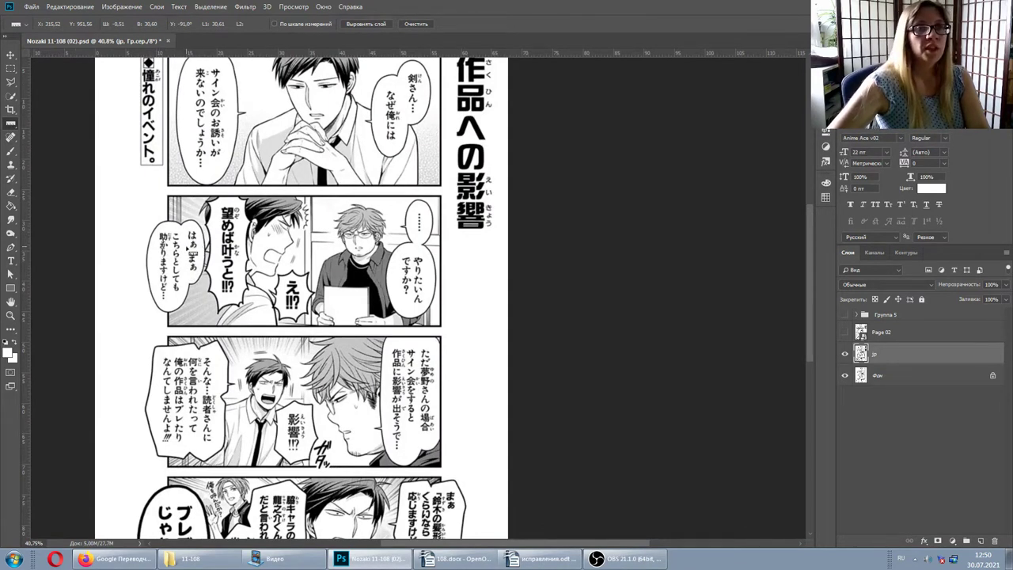
{"action": "scroll", "coordinate": [190, 253], "scroll_direction": "up", "scroll_amount": 1}
{"action": "scroll", "coordinate": [190, 253], "scroll_direction": "up", "scroll_amount": 2}
{"action": "scroll", "coordinate": [238, 238], "scroll_direction": "up", "scroll_amount": 2}
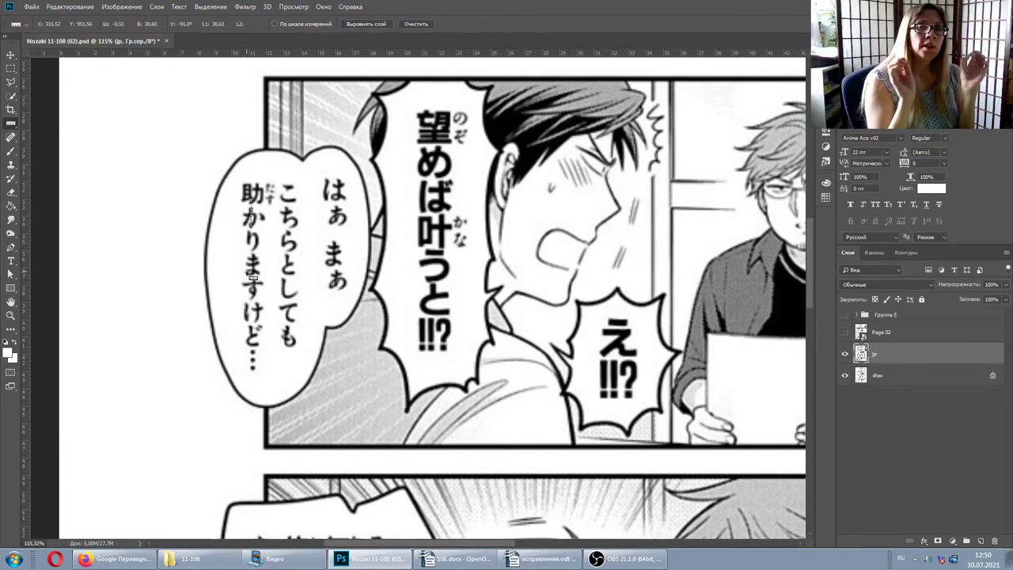
{"action": "scroll", "coordinate": [251, 275], "scroll_direction": "down", "scroll_amount": 2}
{"action": "scroll", "coordinate": [563, 333], "scroll_direction": "down", "scroll_amount": 3}
{"action": "scroll", "coordinate": [563, 332], "scroll_direction": "down", "scroll_amount": 3}
{"action": "scroll", "coordinate": [238, 184], "scroll_direction": "up", "scroll_amount": 3}
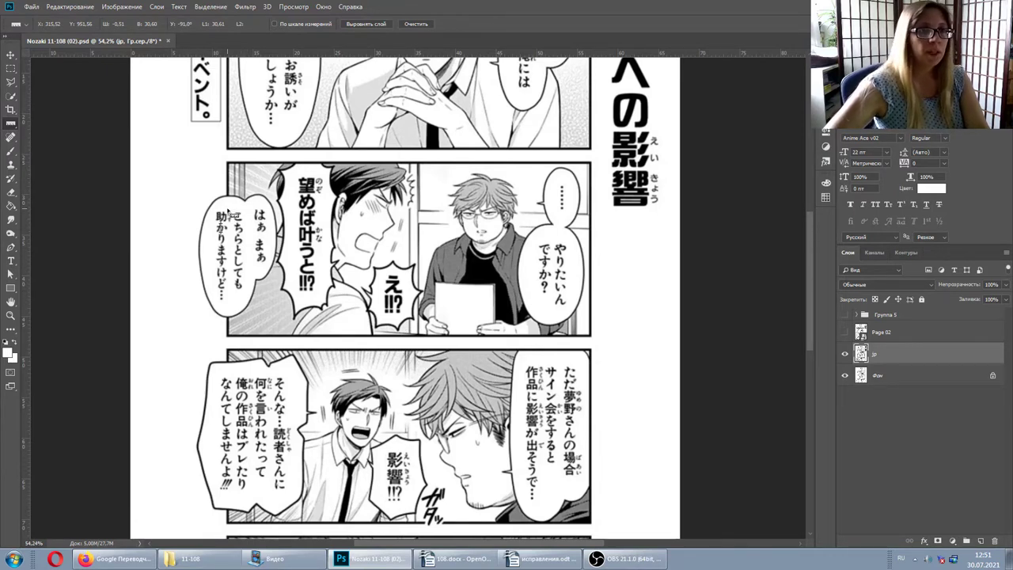
{"action": "scroll", "coordinate": [241, 292], "scroll_direction": "down", "scroll_amount": 2}
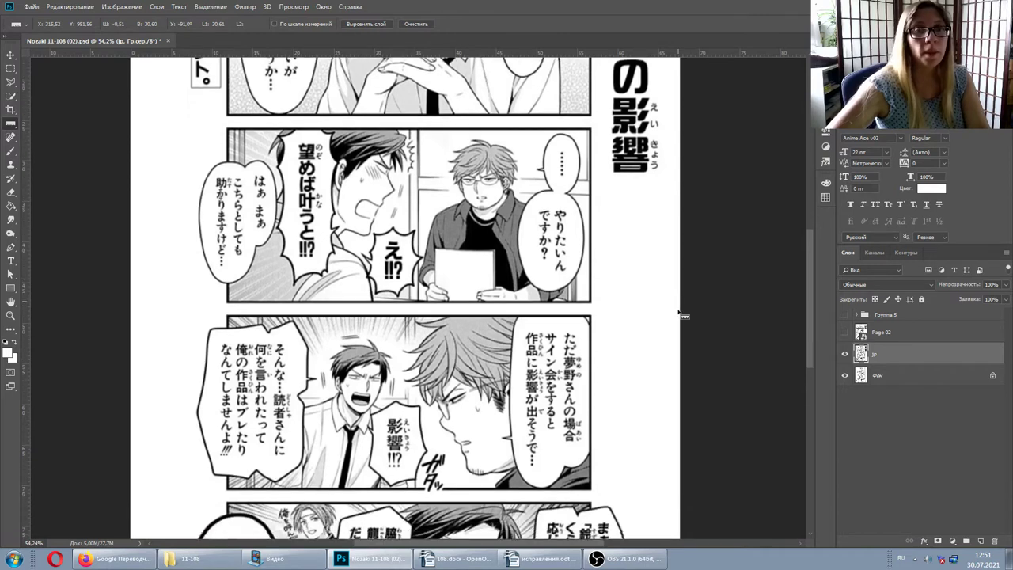
Step: Measure the heights of a Japanese text column and the 影響 characters with the Ruler
{"action": "scroll", "coordinate": [242, 293], "scroll_direction": "down", "scroll_amount": 3}
{"action": "scroll", "coordinate": [532, 186], "scroll_direction": "up", "scroll_amount": 5}
{"action": "scroll", "coordinate": [532, 186], "scroll_direction": "up", "scroll_amount": 1}
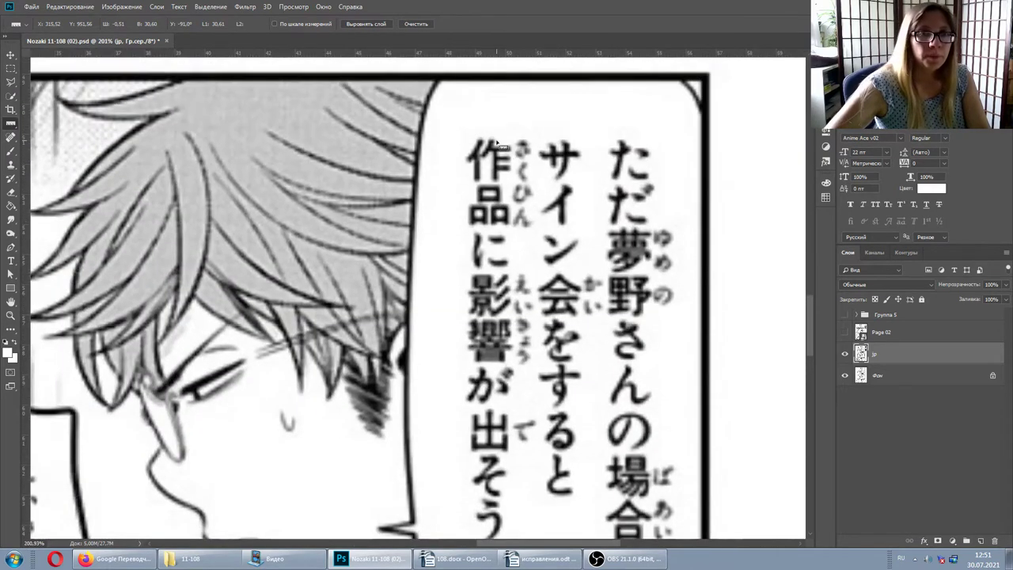
{"action": "left_click_drag", "start_coordinate": [495, 145], "coordinate": [492, 181]}
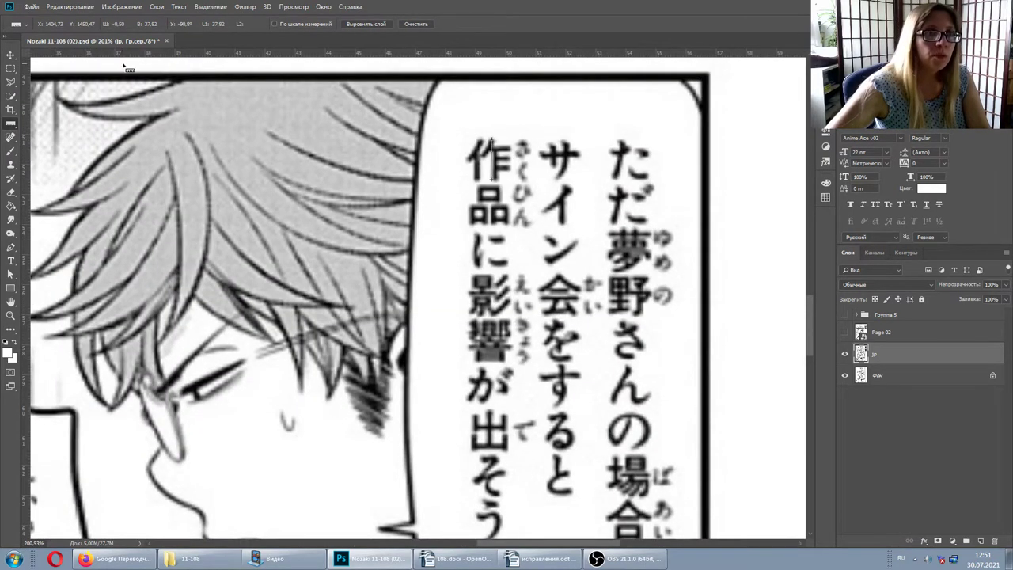
{"action": "scroll", "coordinate": [386, 145], "scroll_direction": "down", "scroll_amount": 3}
{"action": "scroll", "coordinate": [348, 190], "scroll_direction": "left", "scroll_amount": 3}
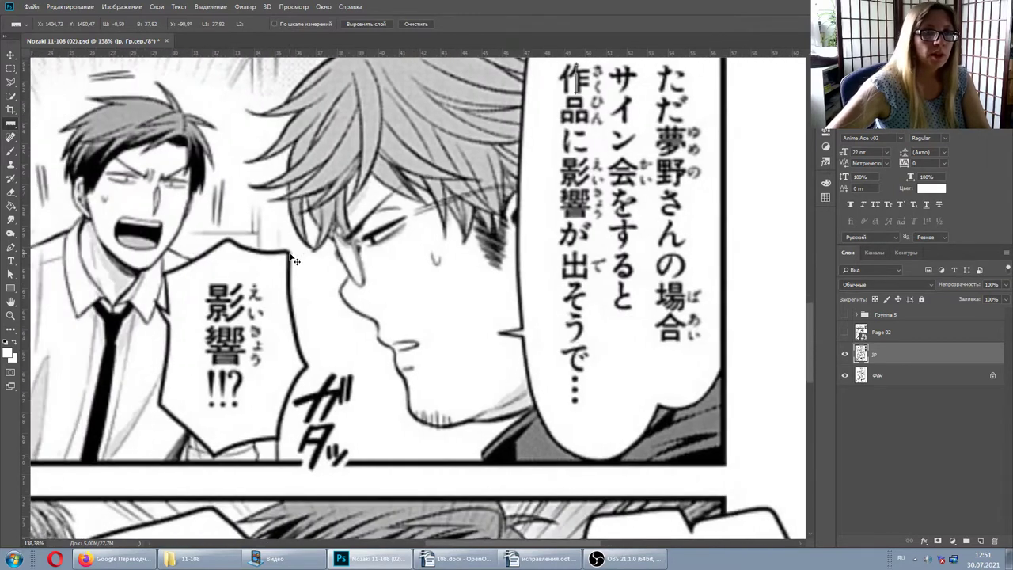
{"action": "scroll", "coordinate": [317, 229], "scroll_direction": "left", "scroll_amount": 3}
{"action": "scroll", "coordinate": [291, 258], "scroll_direction": "left", "scroll_amount": 3}
{"action": "left_click_drag", "start_coordinate": [150, 123], "coordinate": [150, 127]}
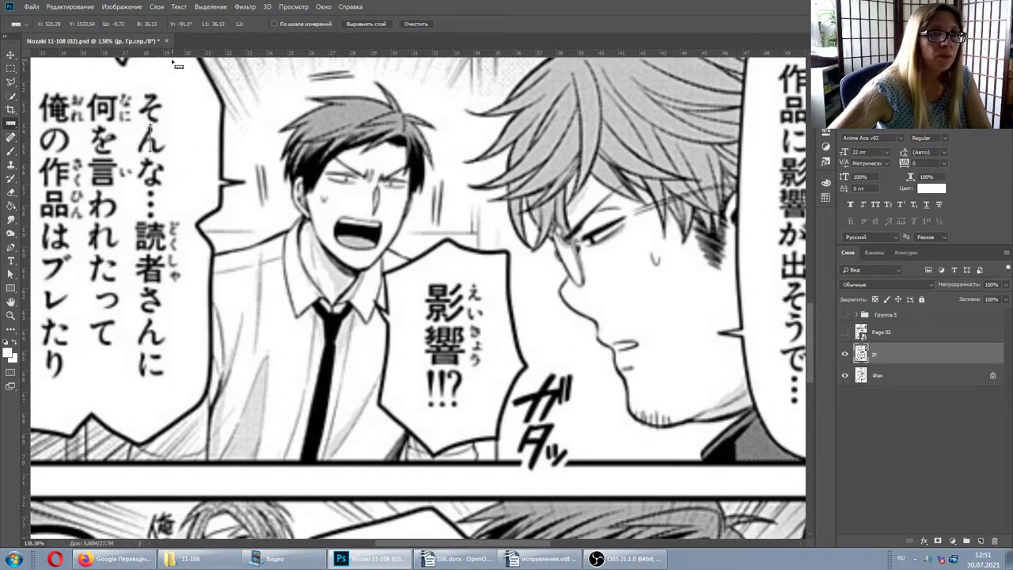
{"action": "scroll", "coordinate": [453, 281], "scroll_direction": "up", "scroll_amount": 3}
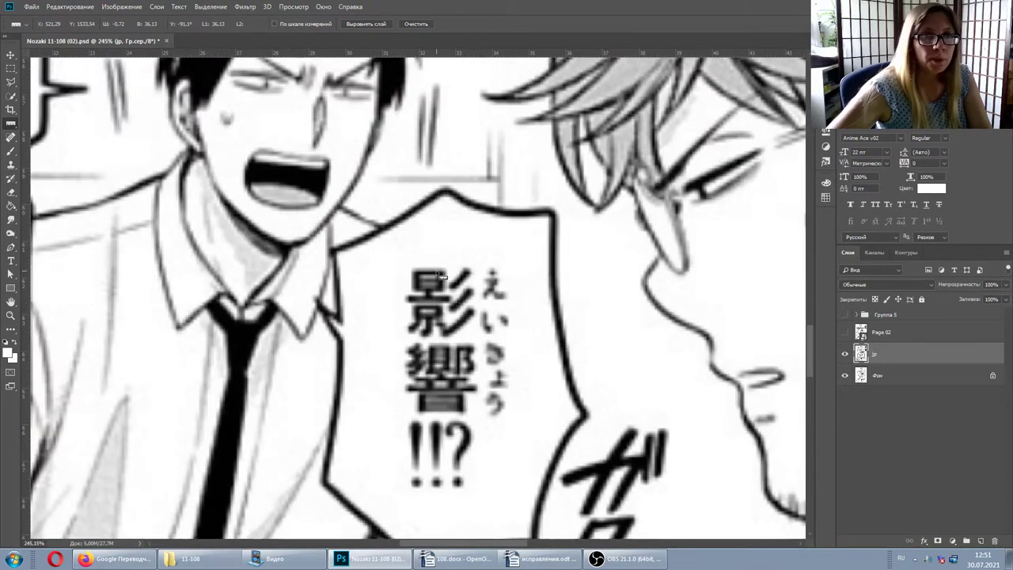
{"action": "left_click_drag", "start_coordinate": [436, 289], "coordinate": [429, 339]}
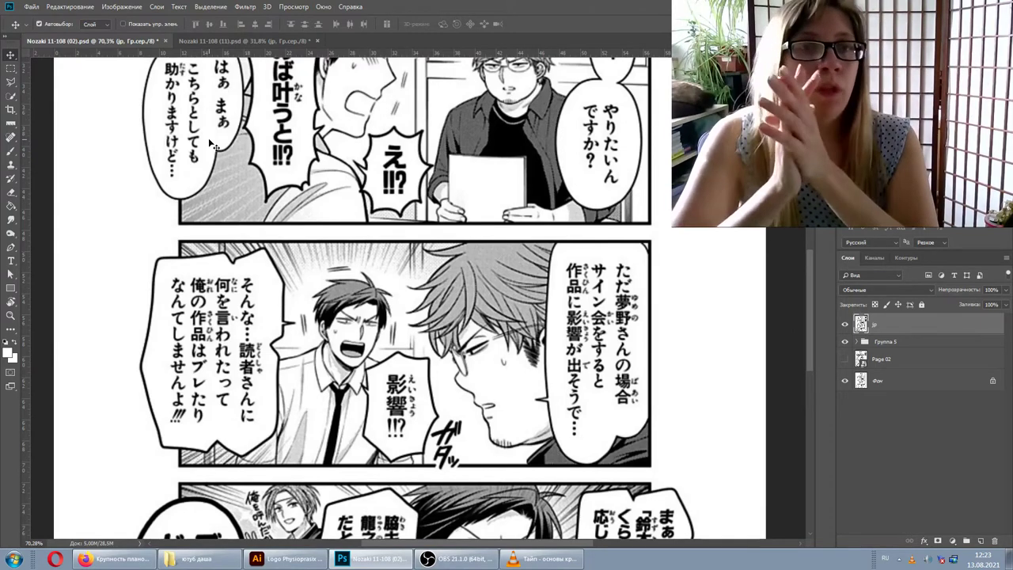
{"action": "scroll", "coordinate": [198, 127], "scroll_direction": "up", "scroll_amount": 1}
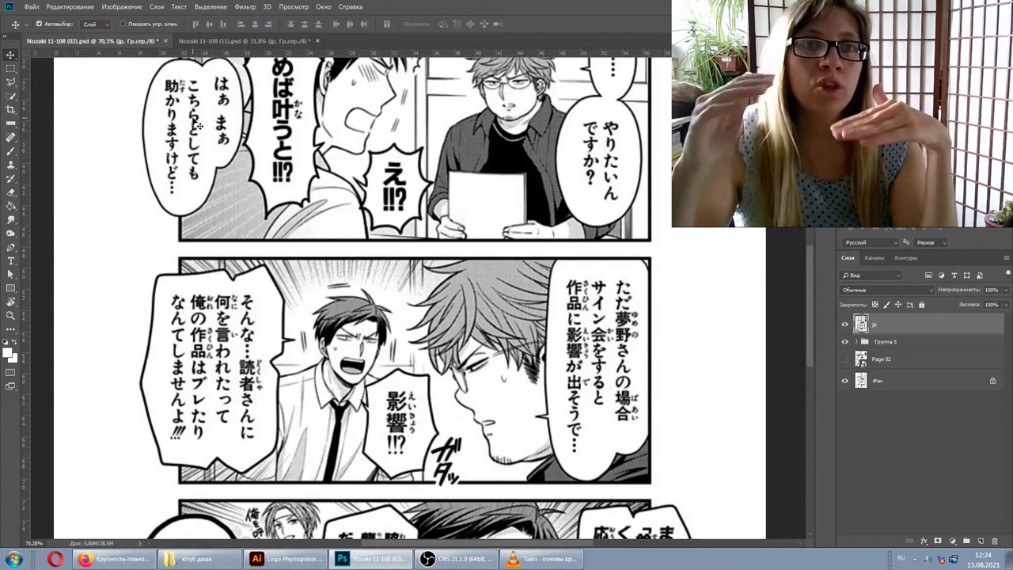
{"action": "scroll", "coordinate": [201, 118], "scroll_direction": "up", "scroll_amount": 2}
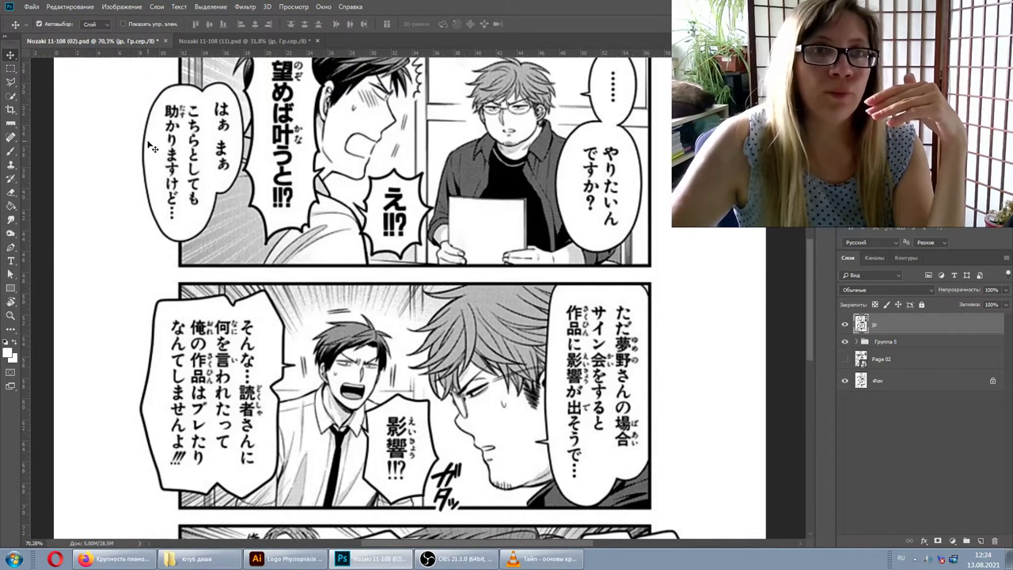
{"action": "scroll", "coordinate": [366, 291], "scroll_direction": "down", "scroll_amount": 1}
{"action": "scroll", "coordinate": [366, 291], "scroll_direction": "down", "scroll_amount": 2}
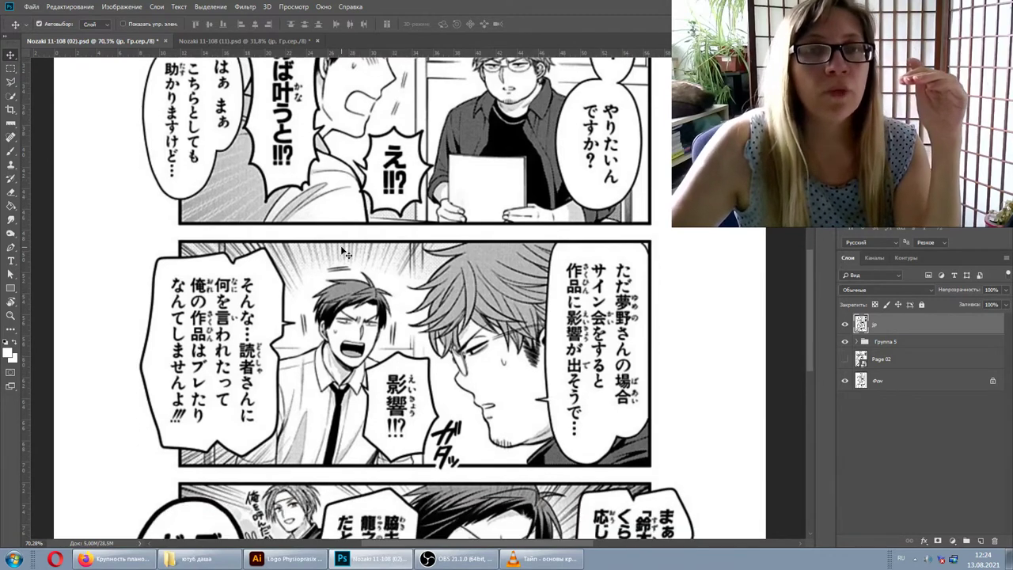
{"action": "scroll", "coordinate": [366, 291], "scroll_direction": "down", "scroll_amount": 2}
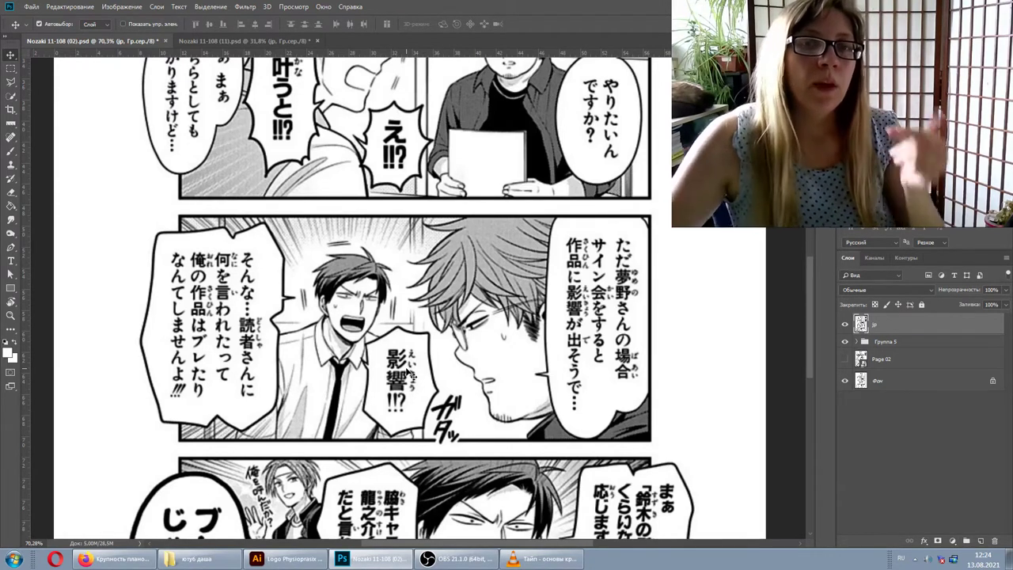
{"action": "scroll", "coordinate": [409, 372], "scroll_direction": "down", "scroll_amount": 1}
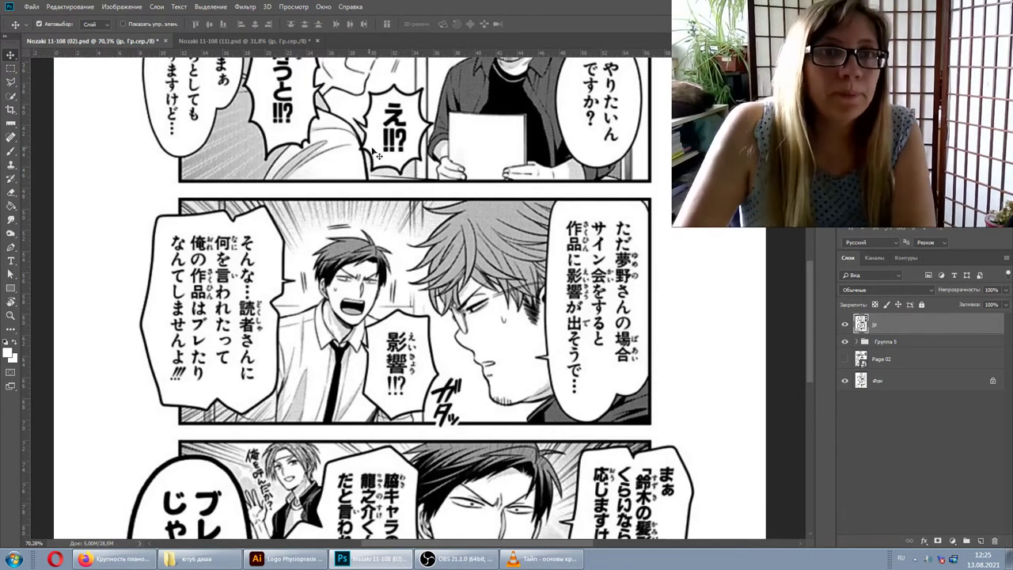
Step: Switch to Nozaki 11-108 (11), zoom in, then flip to (02) and back
{"action": "left_click", "coordinate": [279, 40]}
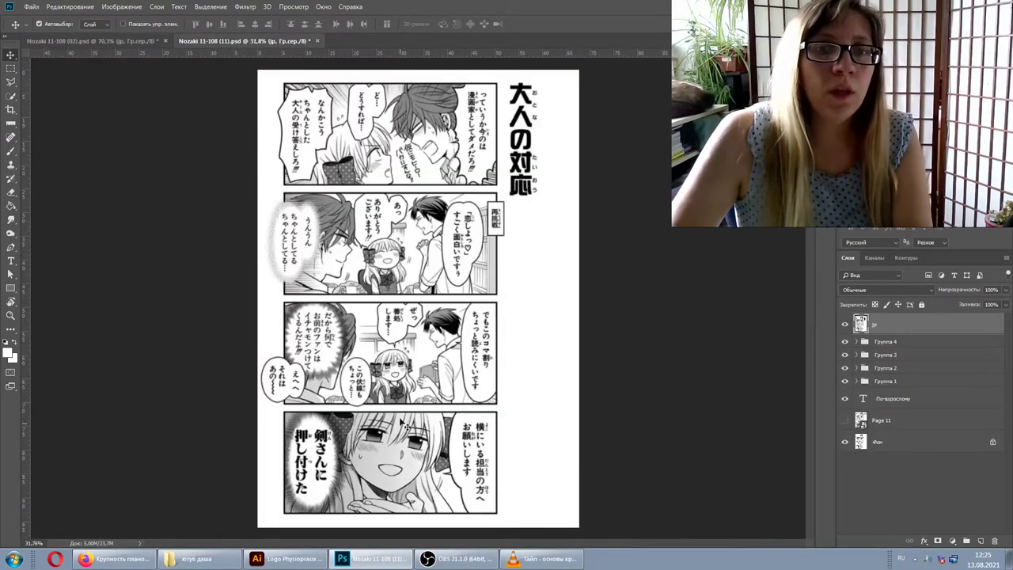
{"action": "scroll", "coordinate": [369, 475], "scroll_direction": "up", "scroll_amount": 2}
{"action": "scroll", "coordinate": [380, 459], "scroll_direction": "up", "scroll_amount": 1}
{"action": "scroll", "coordinate": [392, 435], "scroll_direction": "up", "scroll_amount": 1}
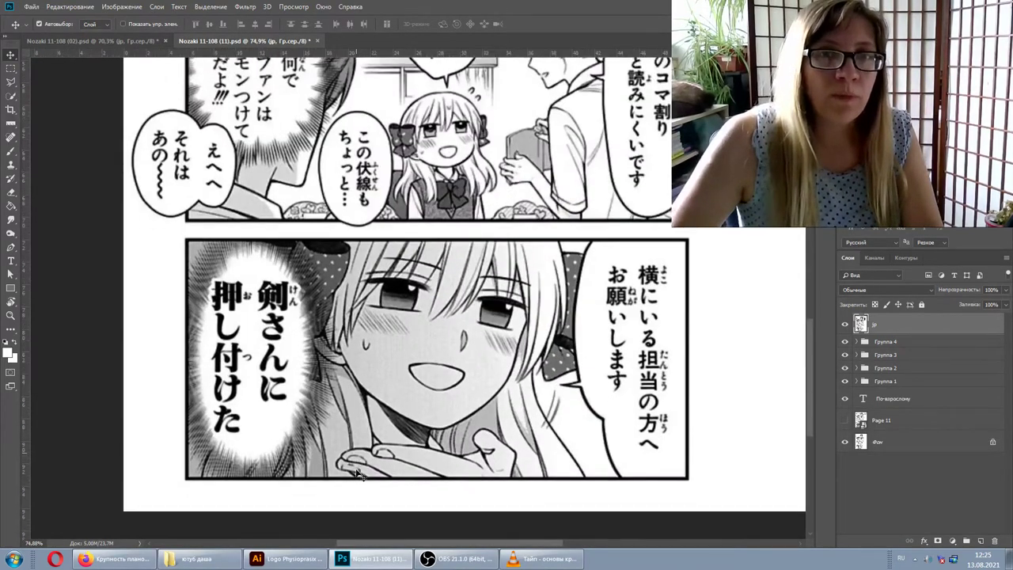
{"action": "scroll", "coordinate": [400, 416], "scroll_direction": "up", "scroll_amount": 1}
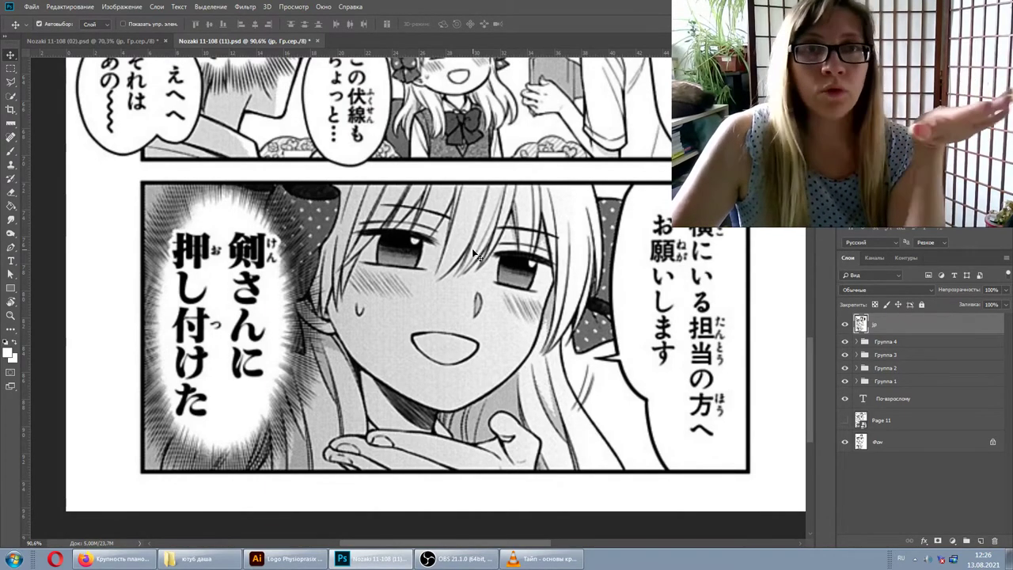
{"action": "left_click", "coordinate": [116, 46]}
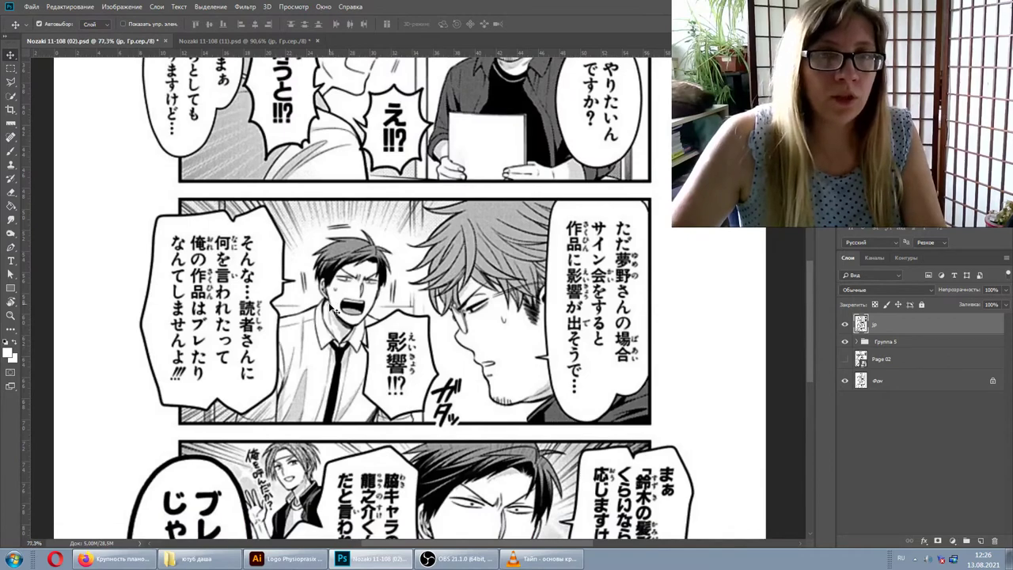
{"action": "scroll", "coordinate": [334, 309], "scroll_direction": "up", "scroll_amount": 3}
{"action": "scroll", "coordinate": [439, 220], "scroll_direction": "up", "scroll_amount": 2}
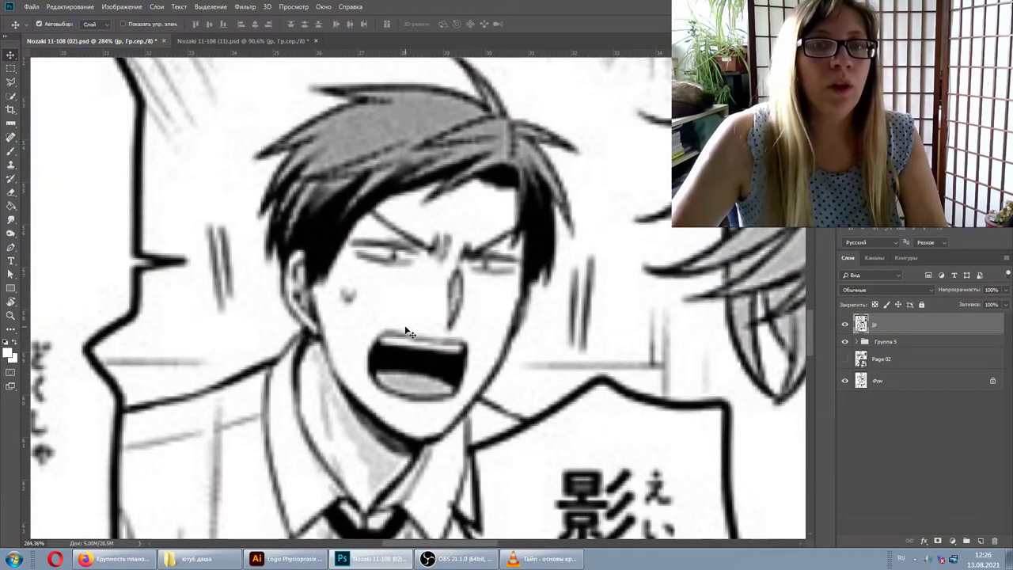
{"action": "left_click", "coordinate": [282, 38]}
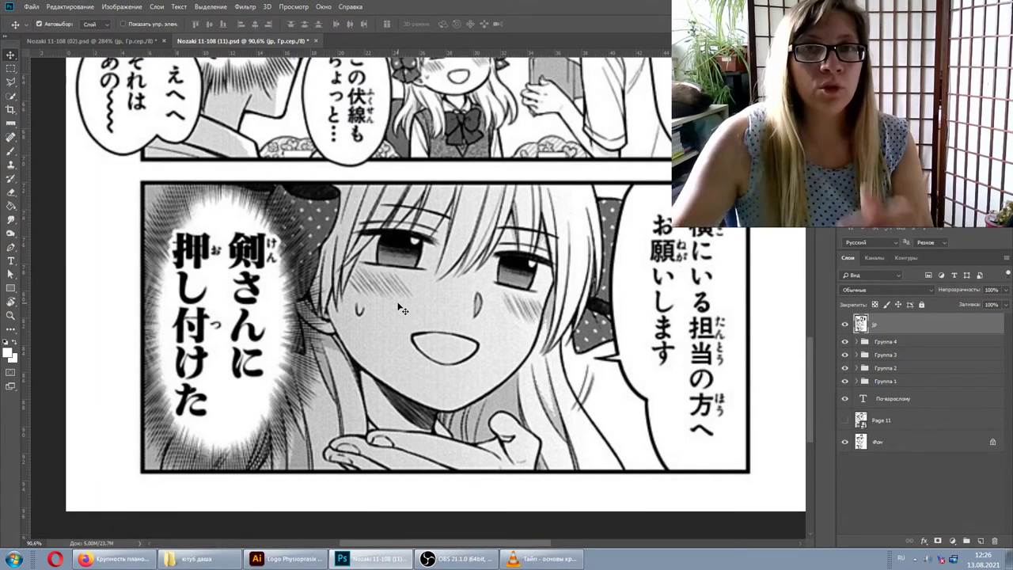
Step: Zoom out and pan across page 11's panels to view its Japanese lines
{"action": "scroll", "coordinate": [458, 273], "scroll_direction": "down", "scroll_amount": 1}
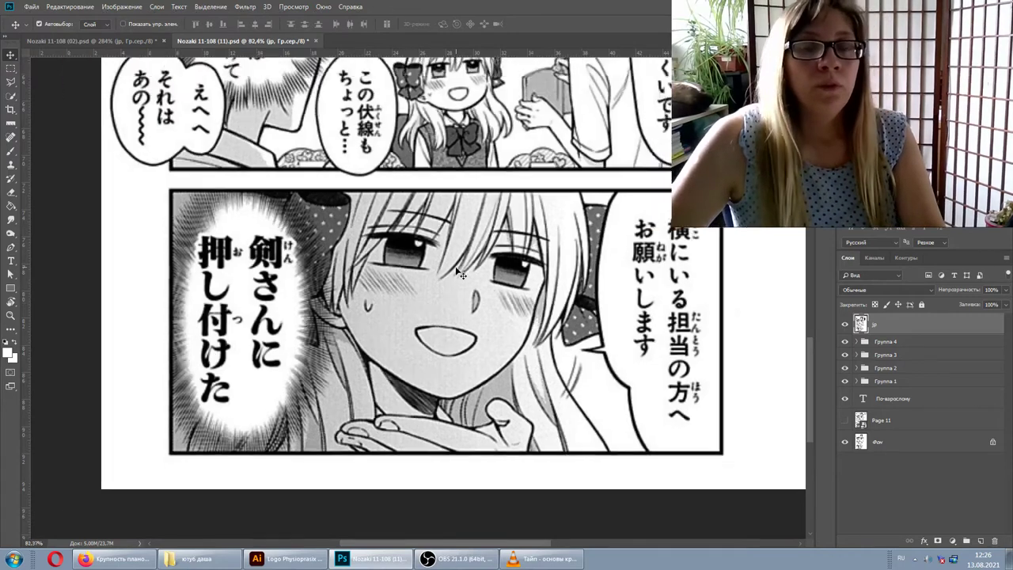
{"action": "scroll", "coordinate": [458, 273], "scroll_direction": "down", "scroll_amount": 1}
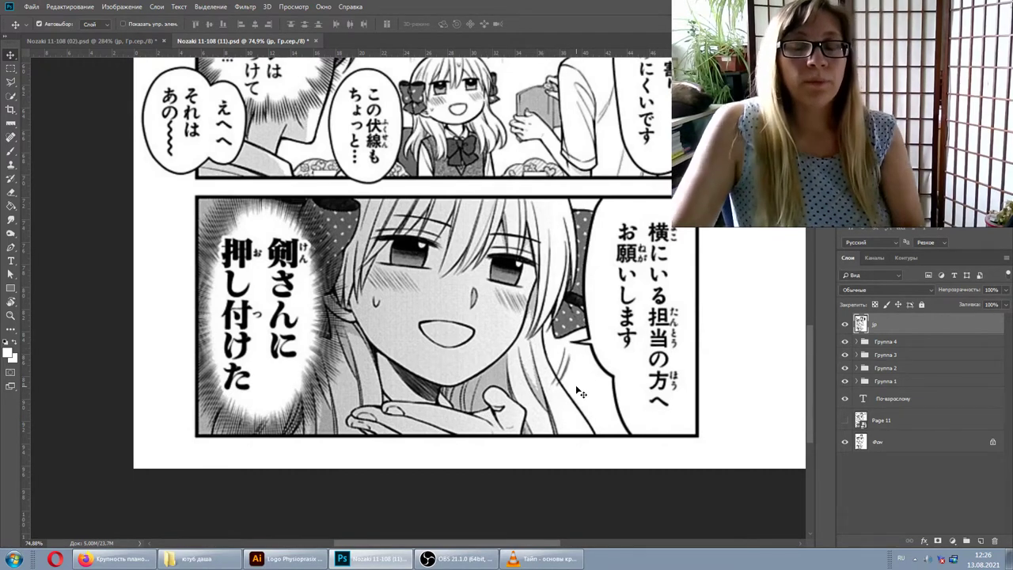
{"action": "left_click_drag", "start_coordinate": [669, 240], "coordinate": [672, 284]}
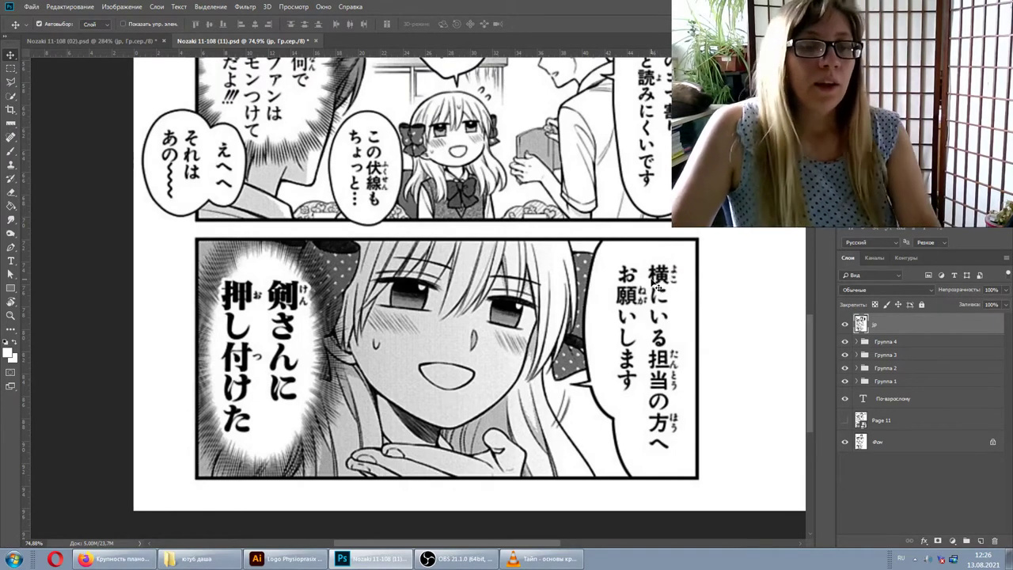
{"action": "scroll", "coordinate": [613, 261], "scroll_direction": "down", "scroll_amount": 2}
{"action": "scroll", "coordinate": [617, 270], "scroll_direction": "down", "scroll_amount": 2}
{"action": "scroll", "coordinate": [623, 277], "scroll_direction": "down", "scroll_amount": 1}
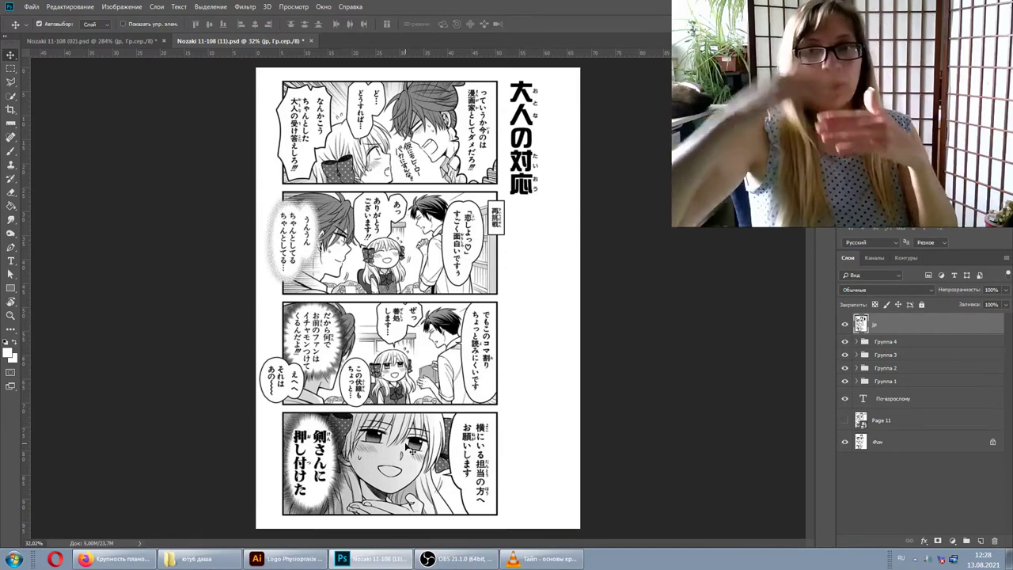
Step: Zoom the view in and back out once
{"action": "scroll", "coordinate": [470, 469], "scroll_direction": "up", "scroll_amount": 2}
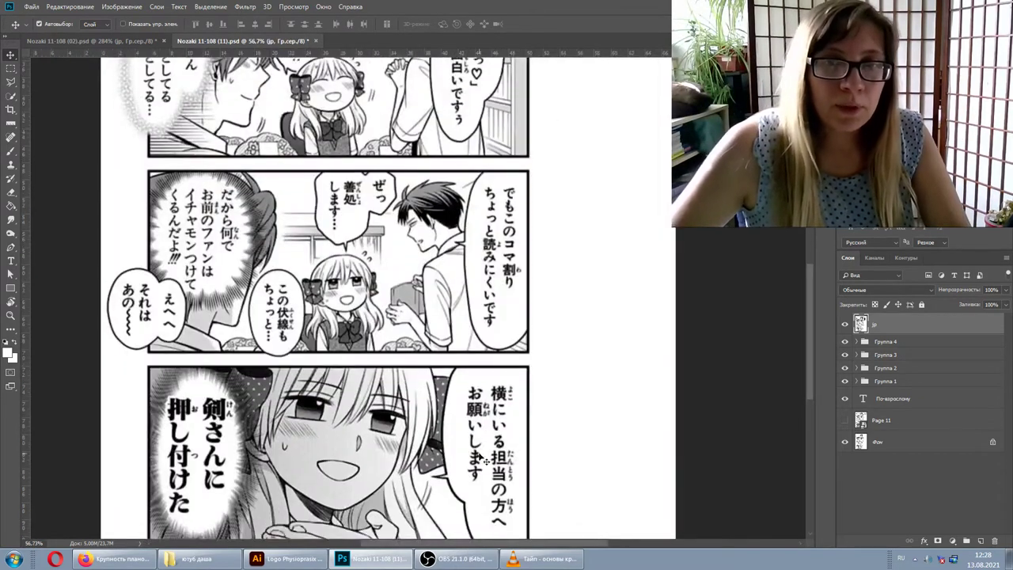
{"action": "scroll", "coordinate": [503, 319], "scroll_direction": "down", "scroll_amount": 2}
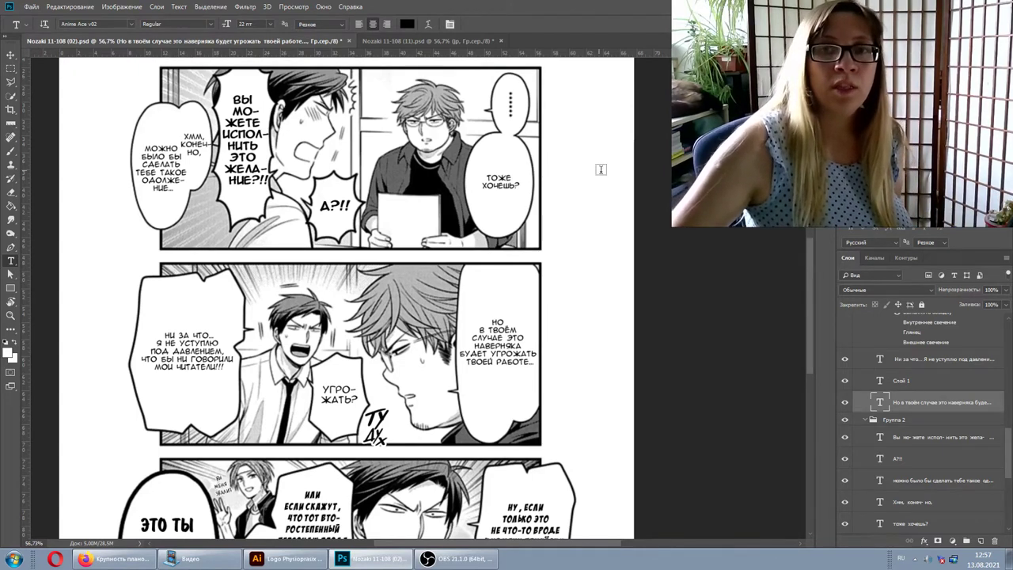
Step: Click into the тоже хочешь? text and adjust the zoom
{"action": "left_click", "coordinate": [512, 199]}
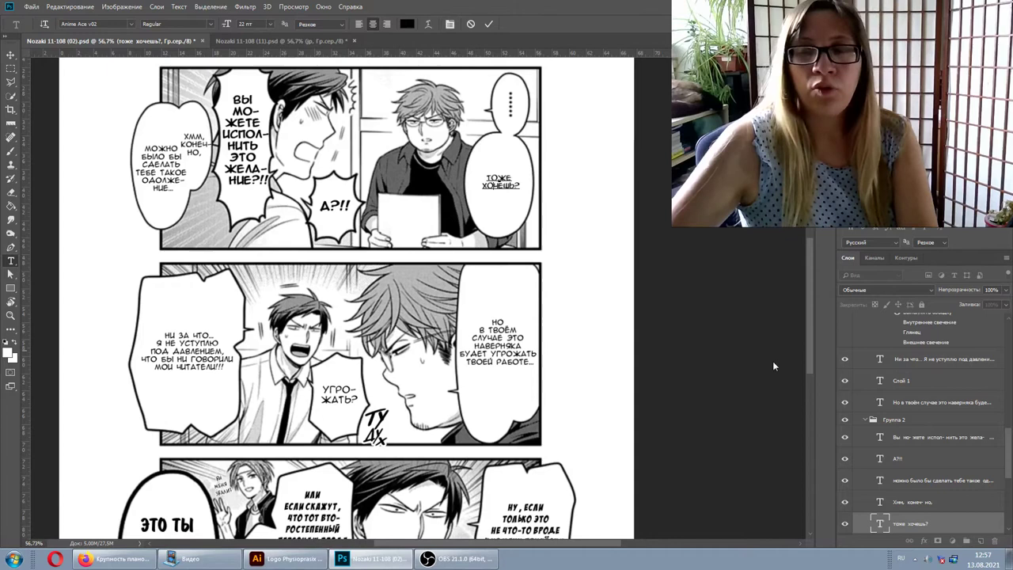
{"action": "scroll", "coordinate": [876, 354], "scroll_direction": "down", "scroll_amount": 5}
{"action": "scroll", "coordinate": [871, 348], "scroll_direction": "up", "scroll_amount": 4}
{"action": "scroll", "coordinate": [857, 332], "scroll_direction": "up", "scroll_amount": 3}
Step: Collapse Группа 5, move jp above it, and toggle jp on and off to compare
{"action": "left_click", "coordinate": [856, 320]}
{"action": "left_click", "coordinate": [880, 320]}
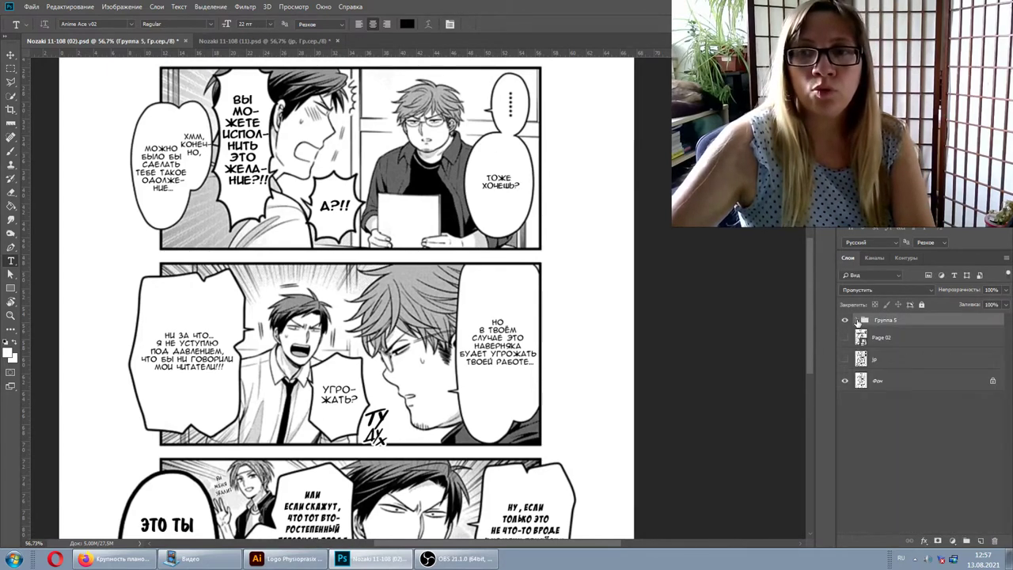
{"action": "left_click_drag", "start_coordinate": [881, 323], "coordinate": [879, 315]}
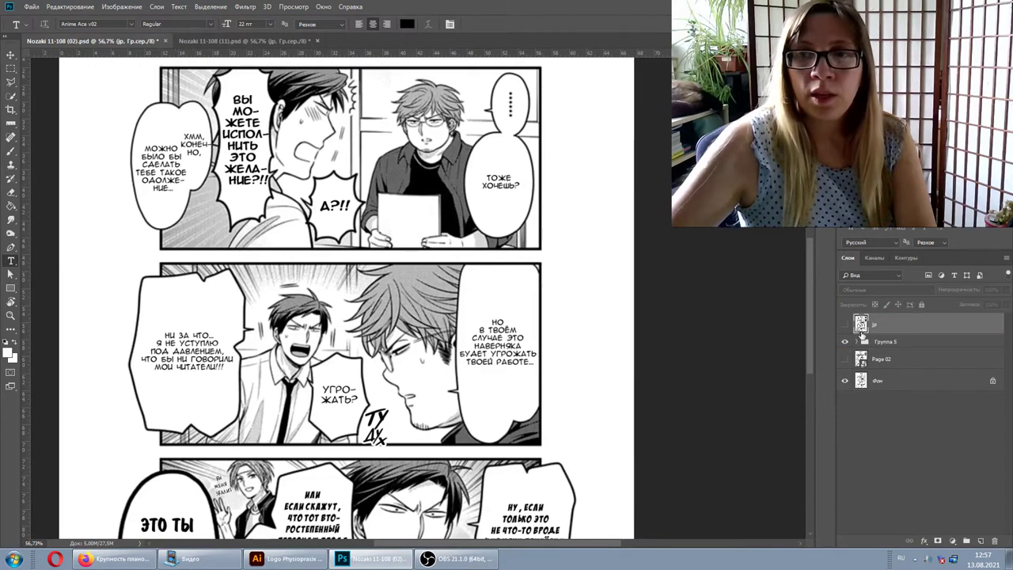
{"action": "left_click", "coordinate": [845, 324]}
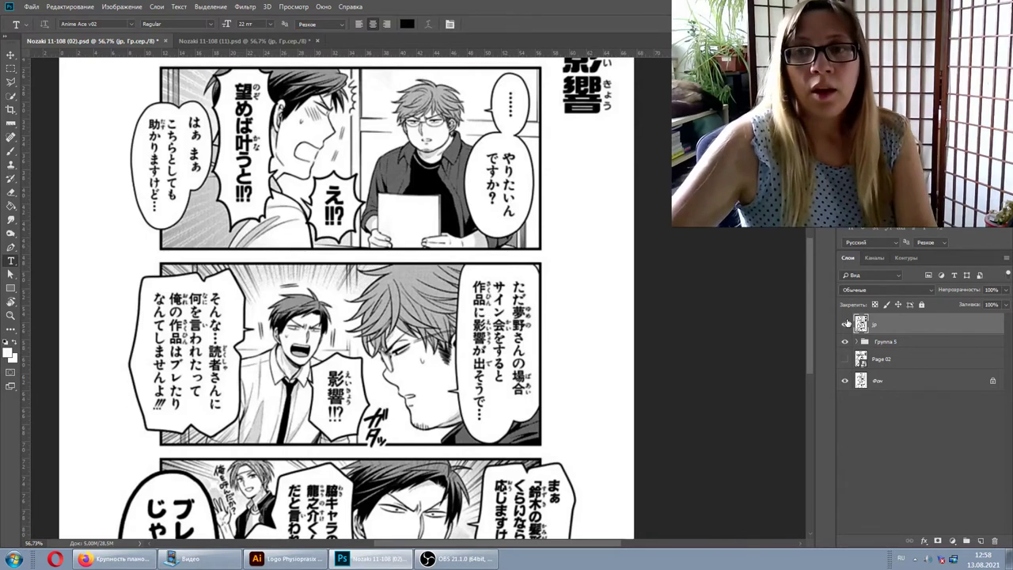
{"action": "left_click", "coordinate": [844, 324]}
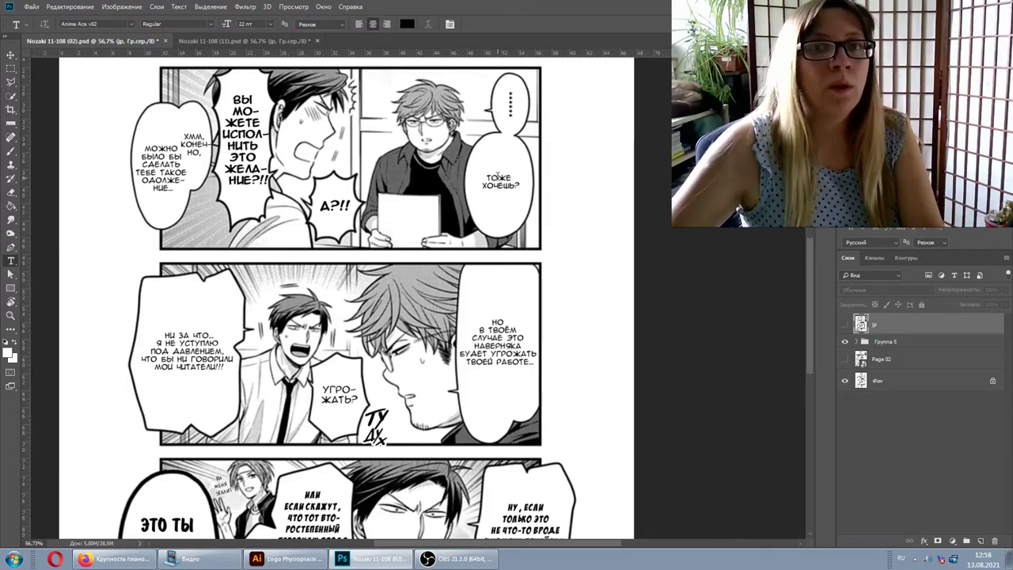
Step: Hyphenate ТОЖЕ ХОЧЕШЬ? into four lines and scale it up to about 48 pt
{"action": "left_click", "coordinate": [498, 177]}
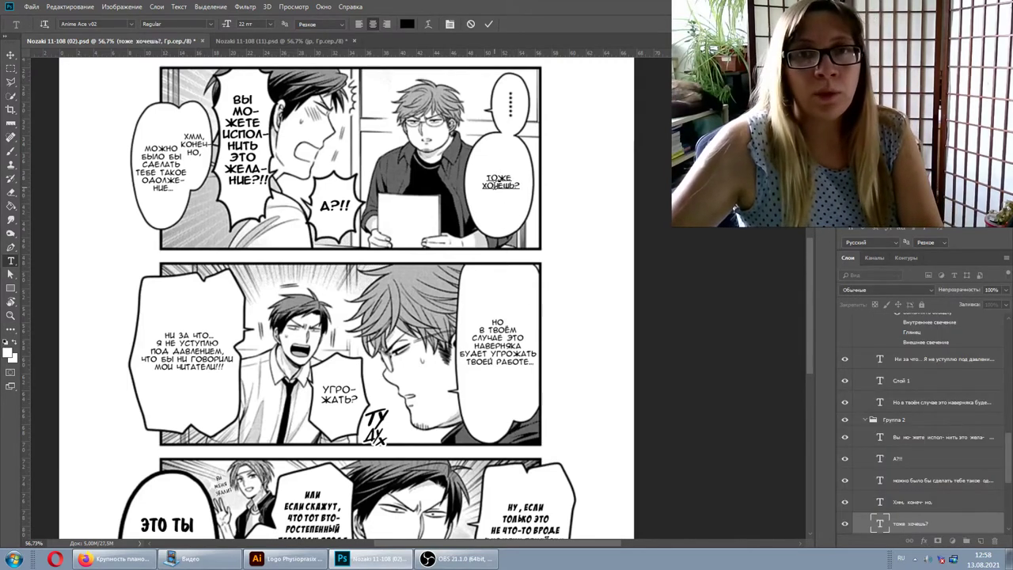
{"action": "type", "text": "-"}
{"action": "key", "text": "Return"}
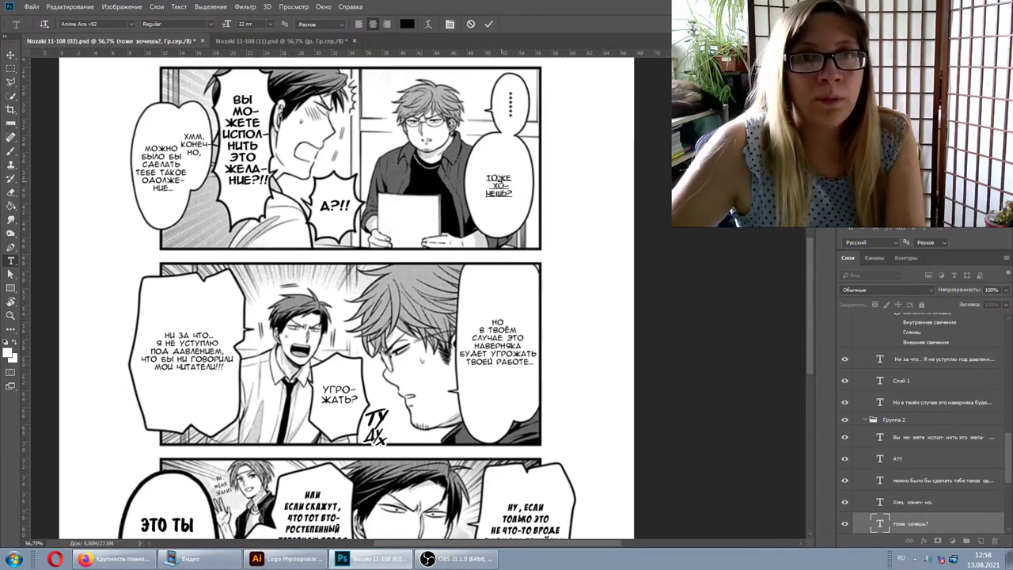
{"action": "type", "text": "-"}
{"action": "key", "text": "Return"}
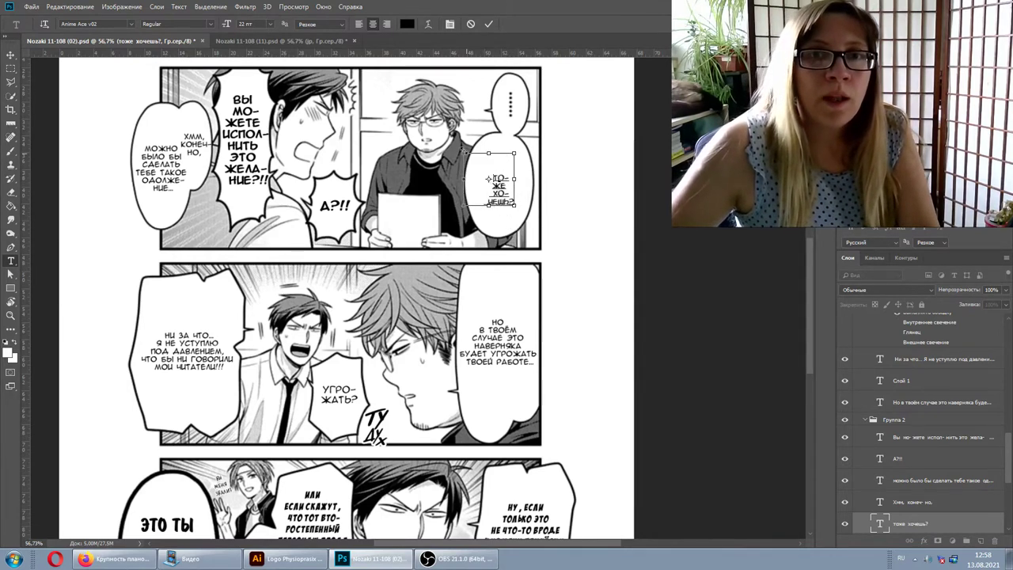
{"action": "left_click_drag", "start_coordinate": [483, 172], "coordinate": [465, 151]}
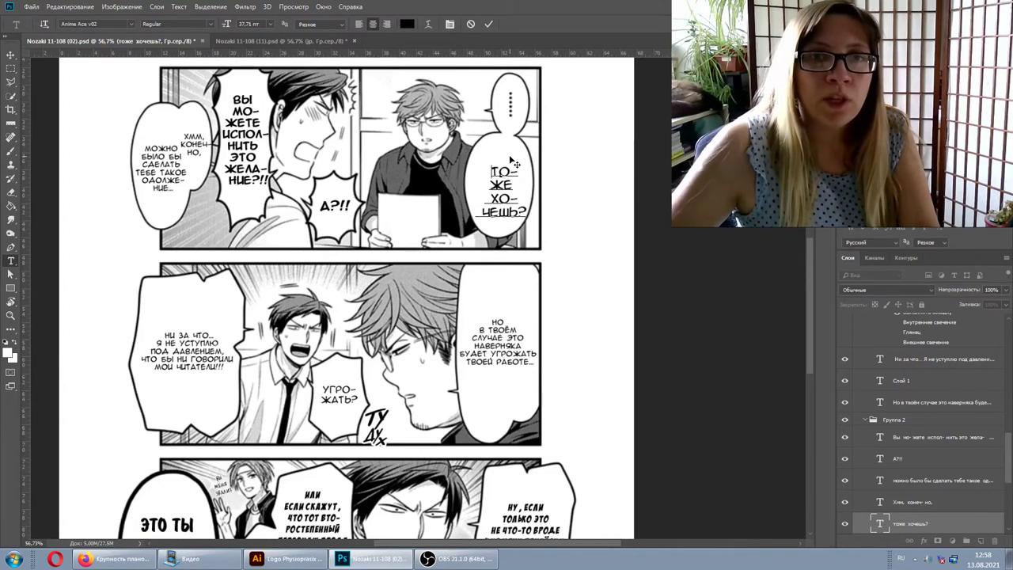
{"action": "left_click_drag", "start_coordinate": [478, 166], "coordinate": [510, 144]}
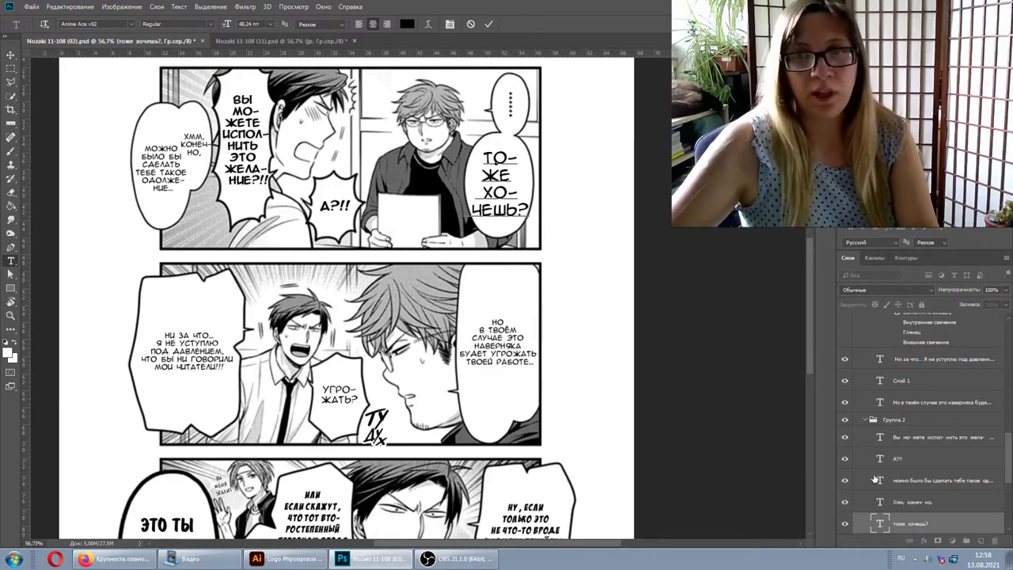
Step: Commit that text and enlarge УГРО-ЖАТЬ? to fill its bubble
{"action": "left_click", "coordinate": [583, 455]}
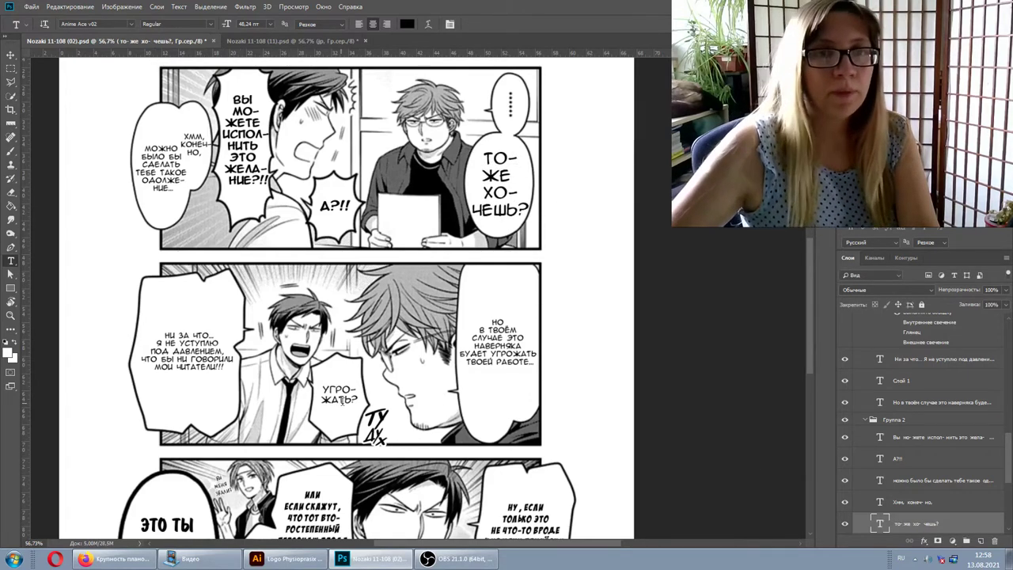
{"action": "left_click", "coordinate": [347, 399]}
{"action": "left_click_drag", "start_coordinate": [336, 389], "coordinate": [319, 405]}
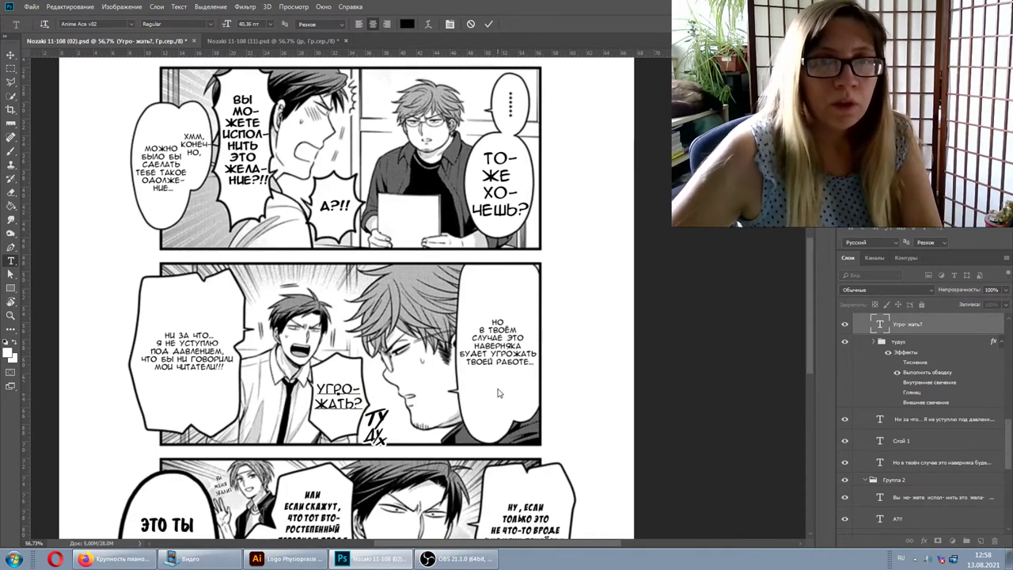
Step: Open and close the Layer Style dialog for the Угро-жать? text
{"action": "double_click", "coordinate": [880, 332]}
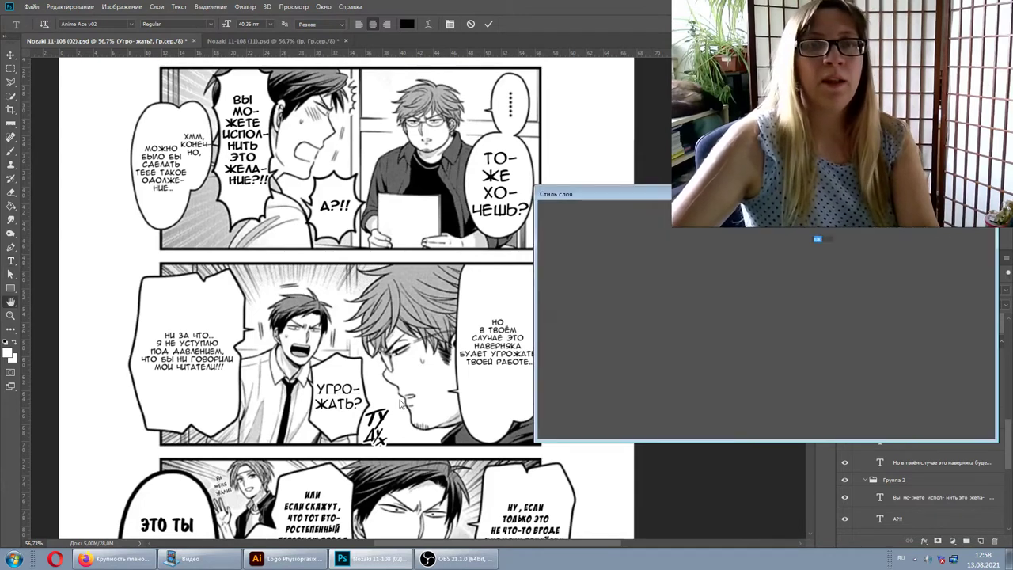
{"action": "left_click", "coordinate": [977, 235]}
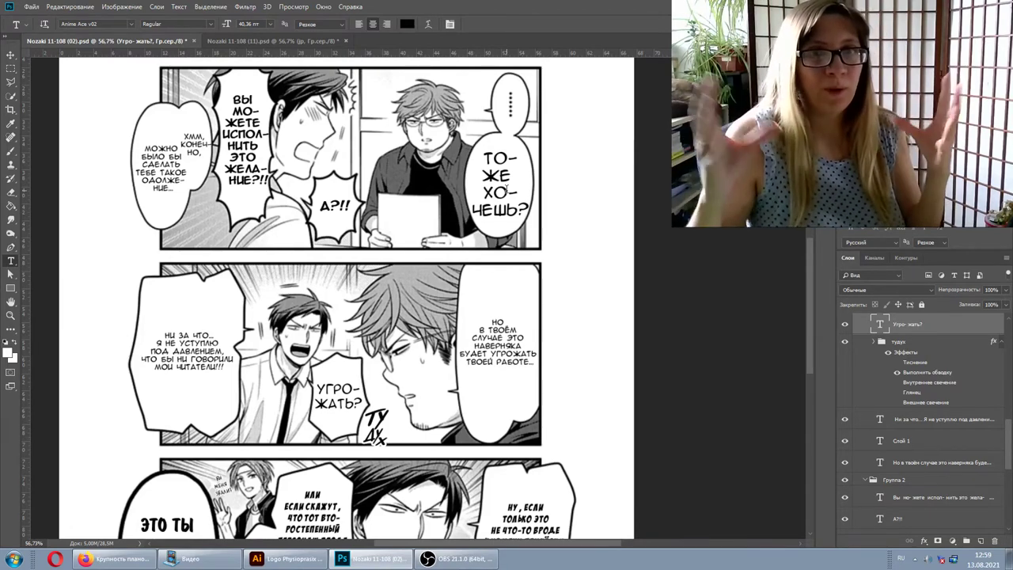
{"action": "scroll", "coordinate": [554, 364], "scroll_direction": "down", "scroll_amount": 2}
Step: Scroll the Layers panel, collapse Группа 5 and switch the jp layer on
{"action": "scroll", "coordinate": [562, 383], "scroll_direction": "down", "scroll_amount": 1}
{"action": "scroll", "coordinate": [866, 338], "scroll_direction": "up", "scroll_amount": 3}
{"action": "scroll", "coordinate": [867, 339], "scroll_direction": "up", "scroll_amount": 3}
{"action": "scroll", "coordinate": [866, 339], "scroll_direction": "up", "scroll_amount": 3}
{"action": "left_click", "coordinate": [858, 342]}
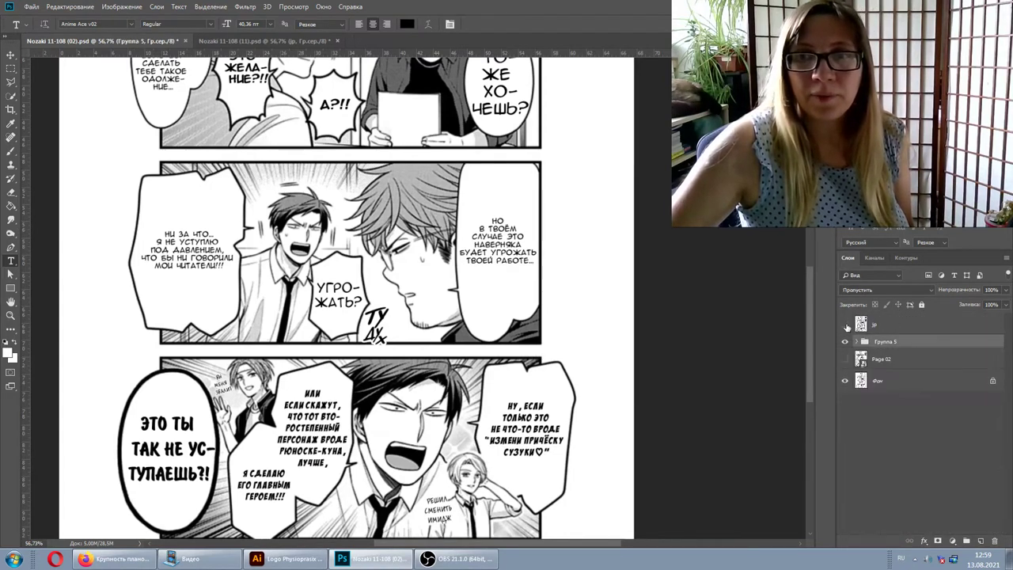
{"action": "left_click", "coordinate": [845, 324]}
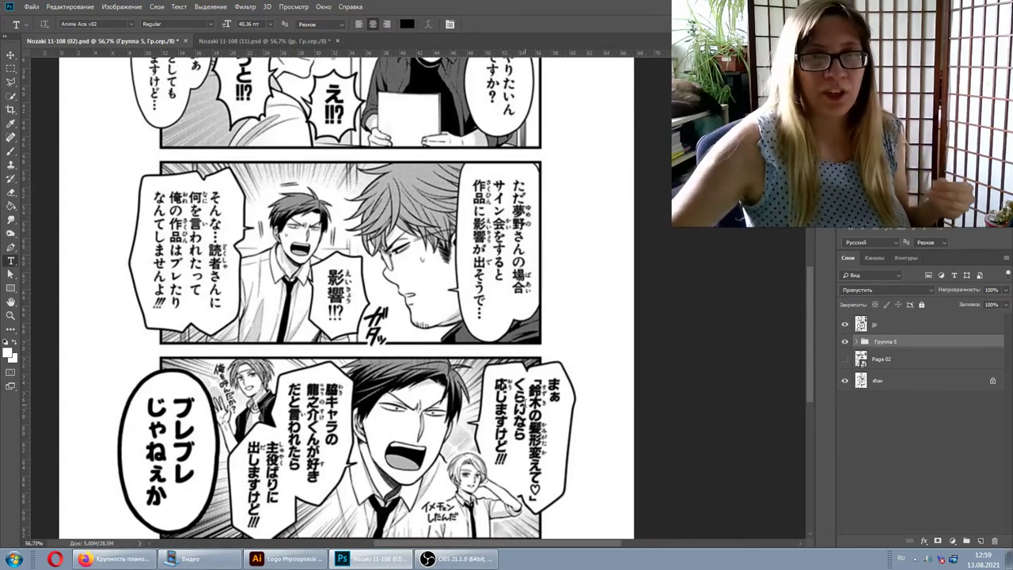
Step: Scroll up and toggle the jp layer's visibility to hide the Japanese original
{"action": "scroll", "coordinate": [524, 404], "scroll_direction": "up", "scroll_amount": 3}
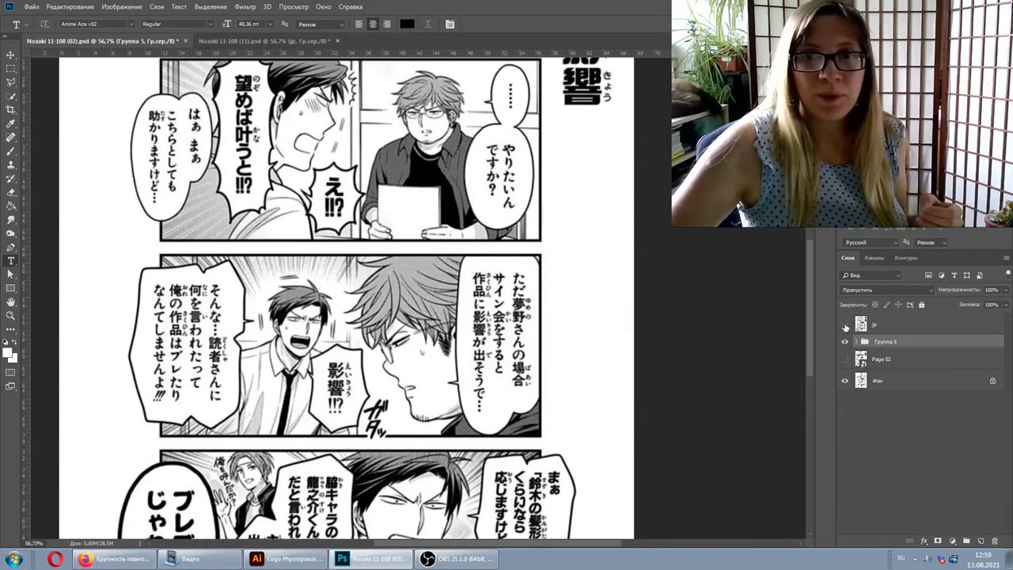
{"action": "left_click", "coordinate": [845, 324]}
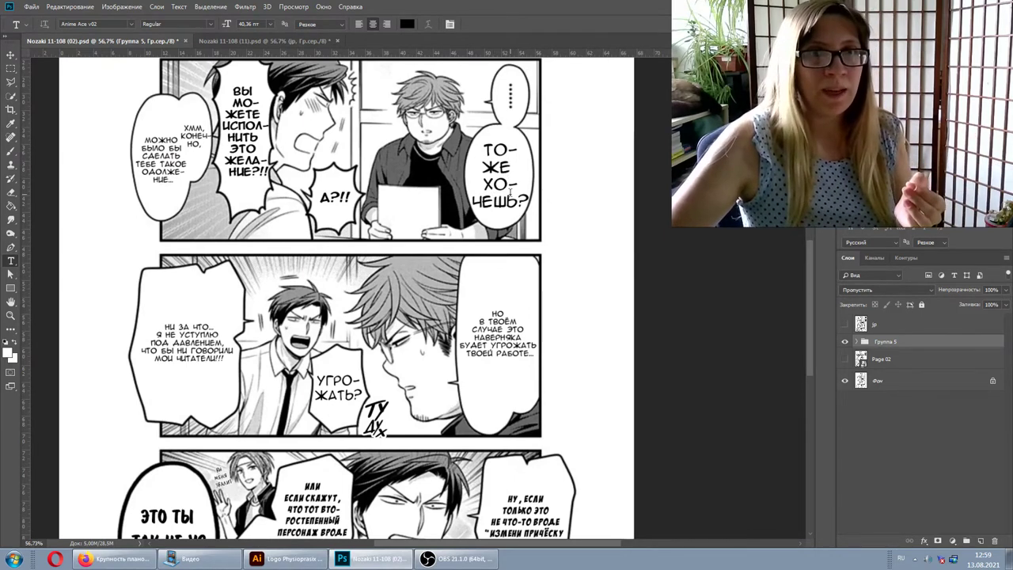
Step: Enter the ТО-ЖЕ ХО-ЧЕШЬ? bubble text and scroll the page to check its hyphenation
{"action": "left_click", "coordinate": [519, 164]}
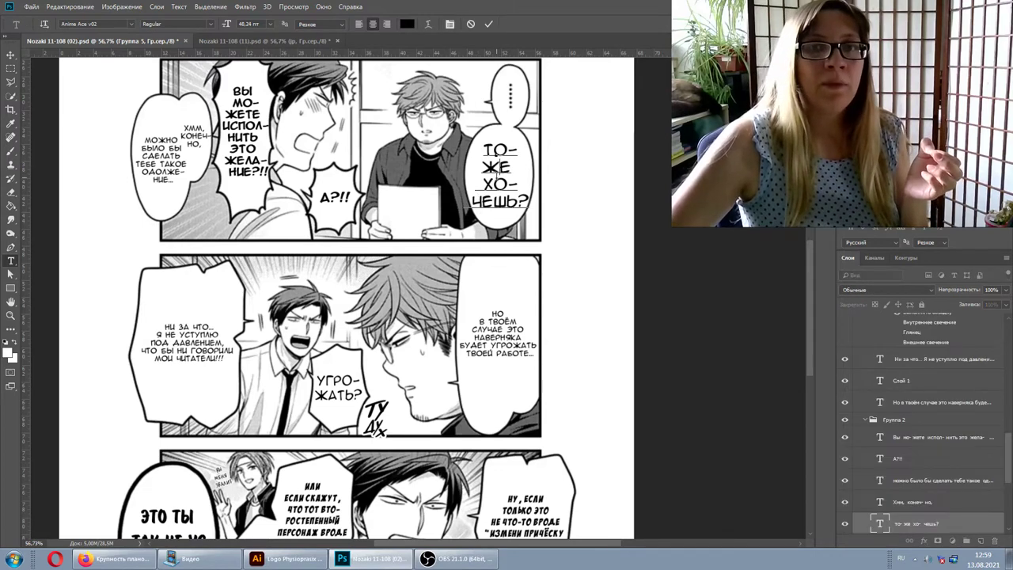
{"action": "scroll", "coordinate": [506, 198], "scroll_direction": "up", "scroll_amount": 3}
{"action": "scroll", "coordinate": [490, 235], "scroll_direction": "up", "scroll_amount": 1}
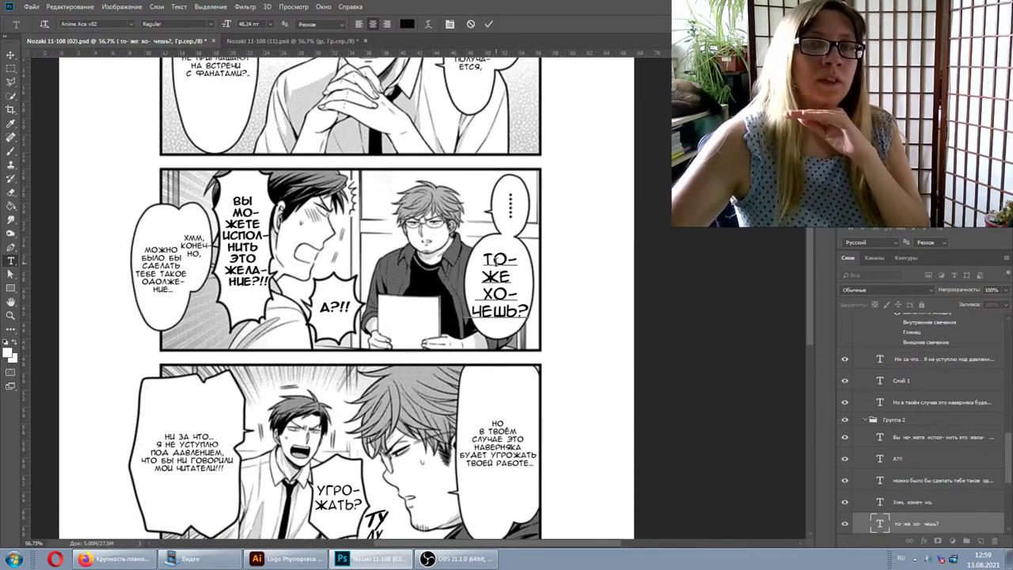
{"action": "scroll", "coordinate": [467, 237], "scroll_direction": "up", "scroll_amount": 1}
{"action": "scroll", "coordinate": [464, 227], "scroll_direction": "up", "scroll_amount": 1}
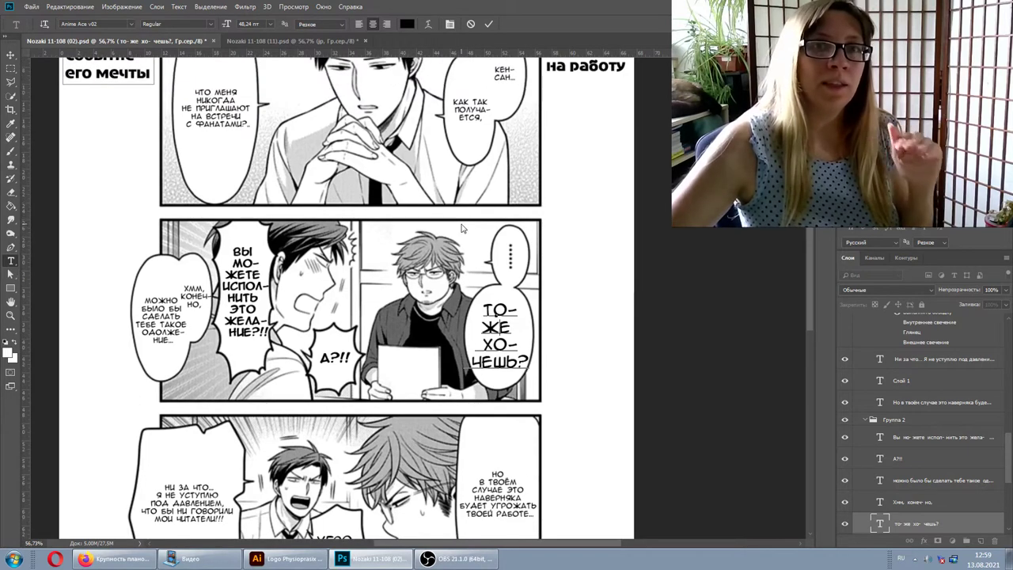
{"action": "scroll", "coordinate": [464, 227], "scroll_direction": "down", "scroll_amount": 1}
{"action": "scroll", "coordinate": [459, 236], "scroll_direction": "down", "scroll_amount": 2}
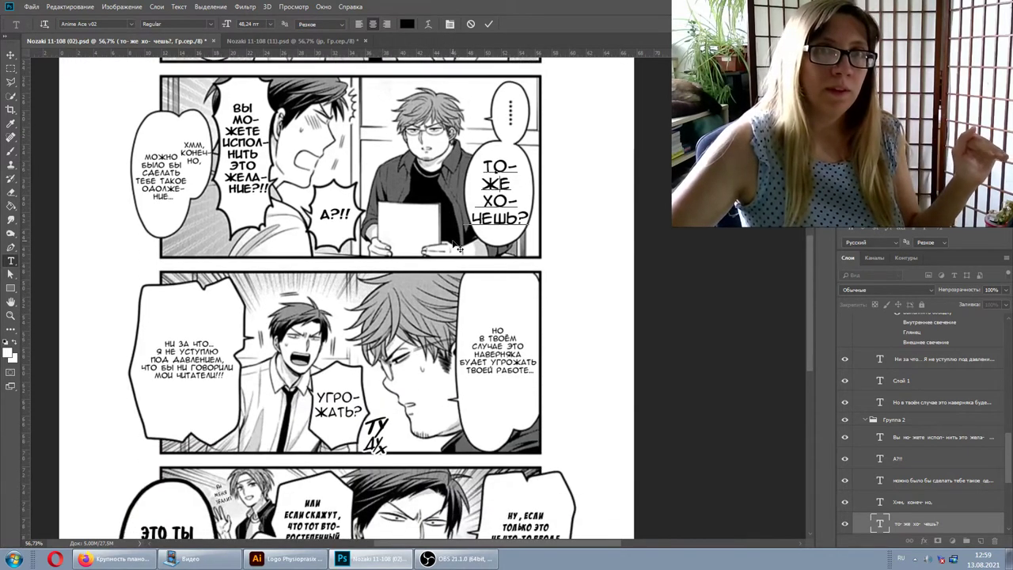
{"action": "scroll", "coordinate": [454, 244], "scroll_direction": "down", "scroll_amount": 1}
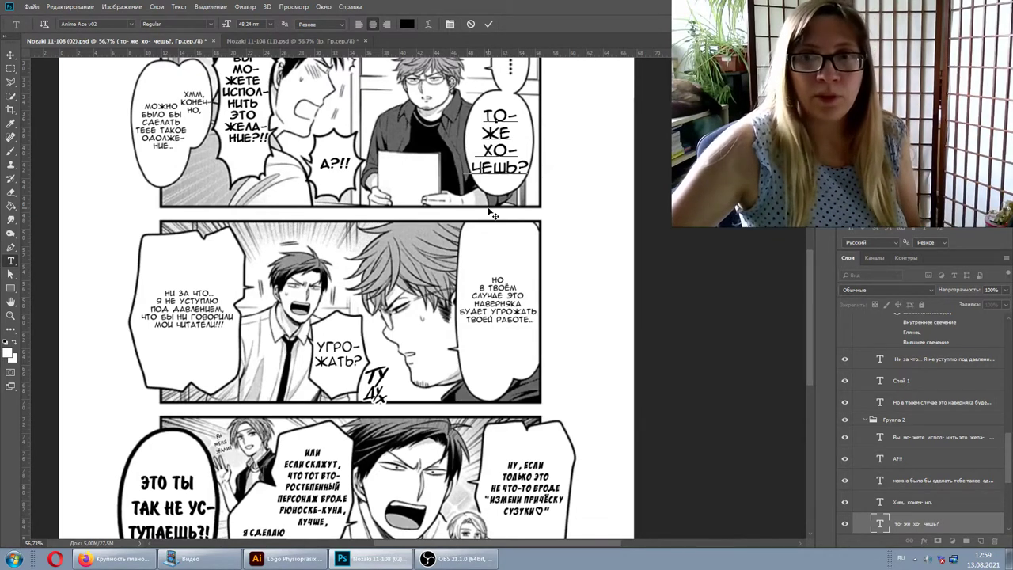
Step: Commit the text edit, collapse to Группа 5, and show the jp Japanese layer
{"action": "scroll", "coordinate": [889, 391], "scroll_direction": "up", "scroll_amount": 5}
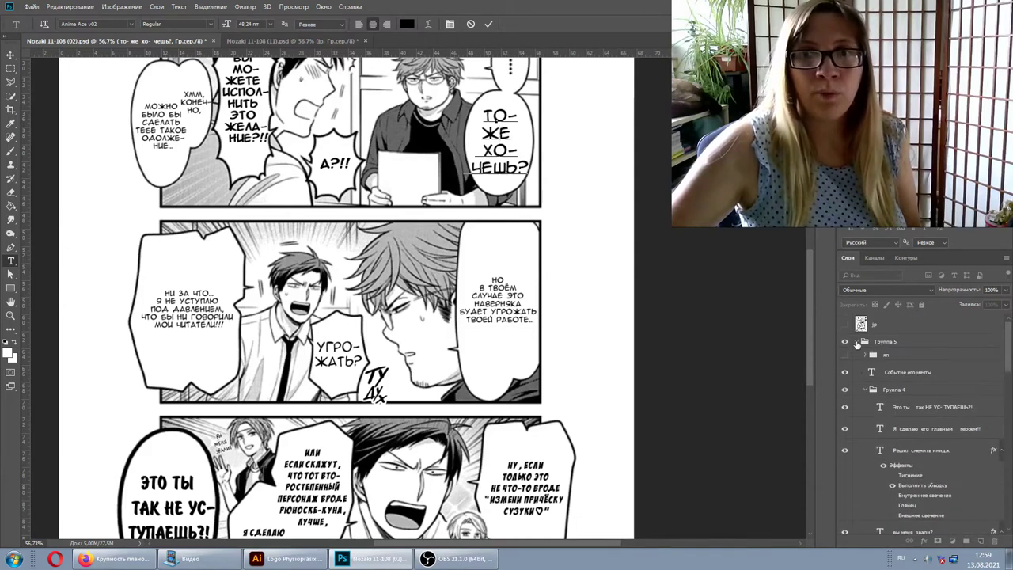
{"action": "left_click", "coordinate": [856, 341]}
{"action": "left_click", "coordinate": [844, 325]}
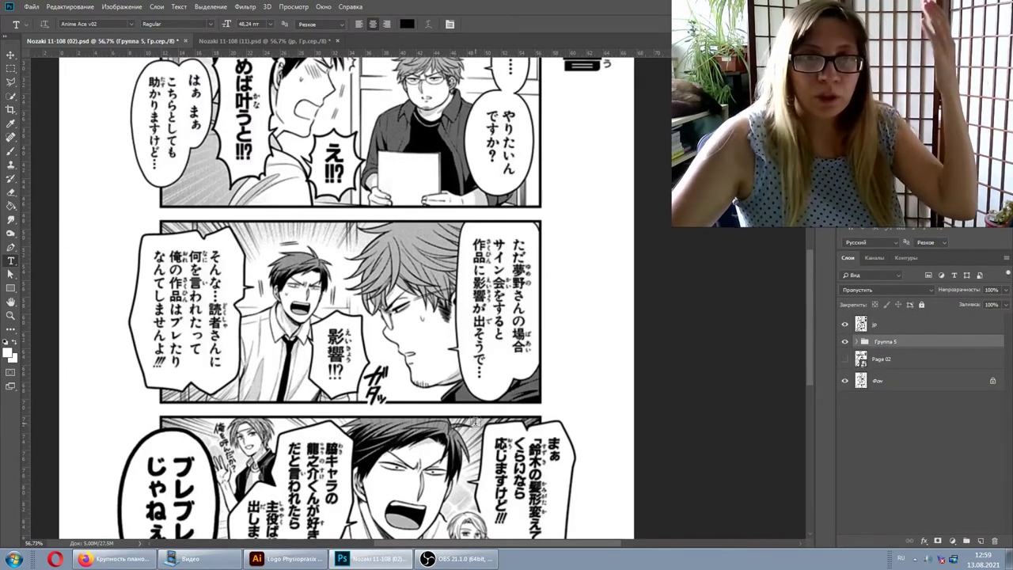
Step: Turn off the jp layer so ТО-ЖЕ ХО-ЧЕШЬ? and УГРО-ЖАТЬ? show in Russian
{"action": "scroll", "coordinate": [237, 273], "scroll_direction": "up", "scroll_amount": 3}
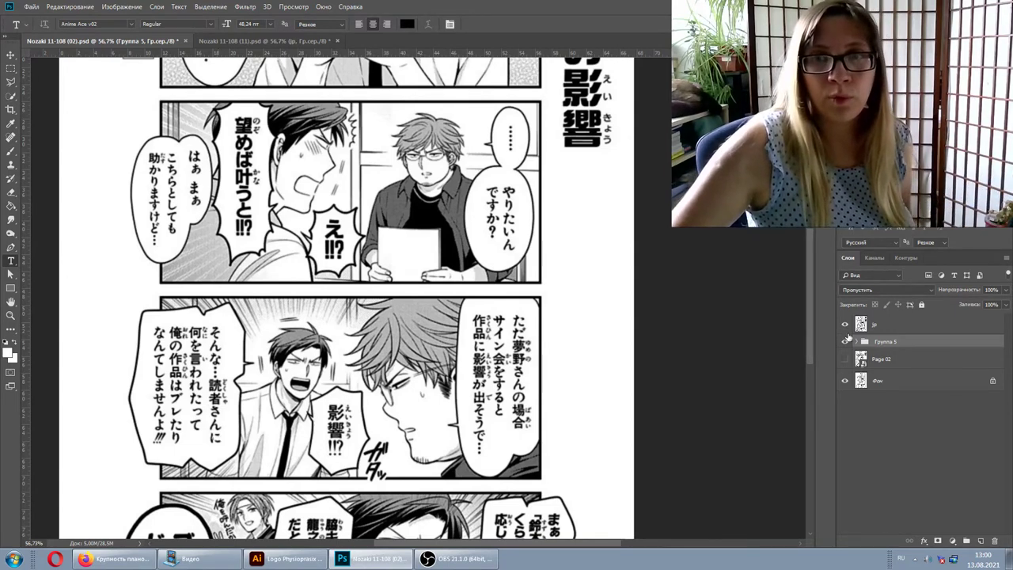
{"action": "left_click", "coordinate": [844, 325]}
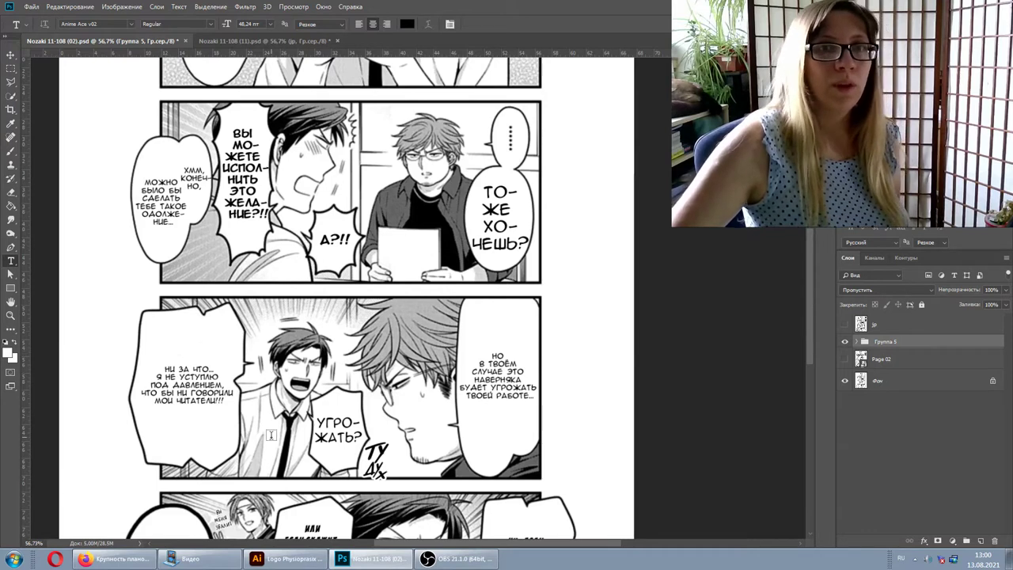
{"action": "scroll", "coordinate": [522, 356], "scroll_direction": "up", "scroll_amount": 3}
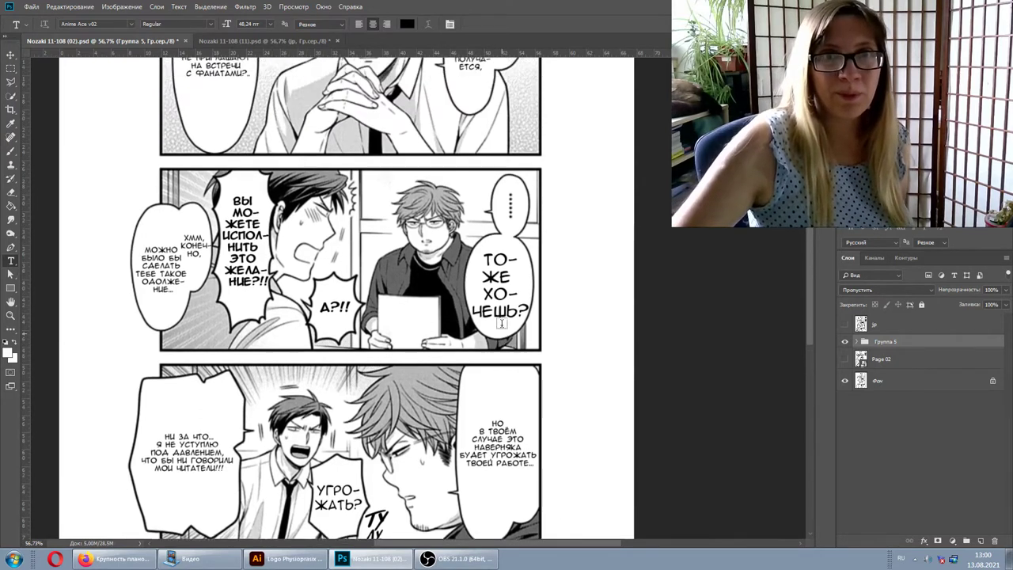
{"action": "scroll", "coordinate": [521, 355], "scroll_direction": "up", "scroll_amount": 3}
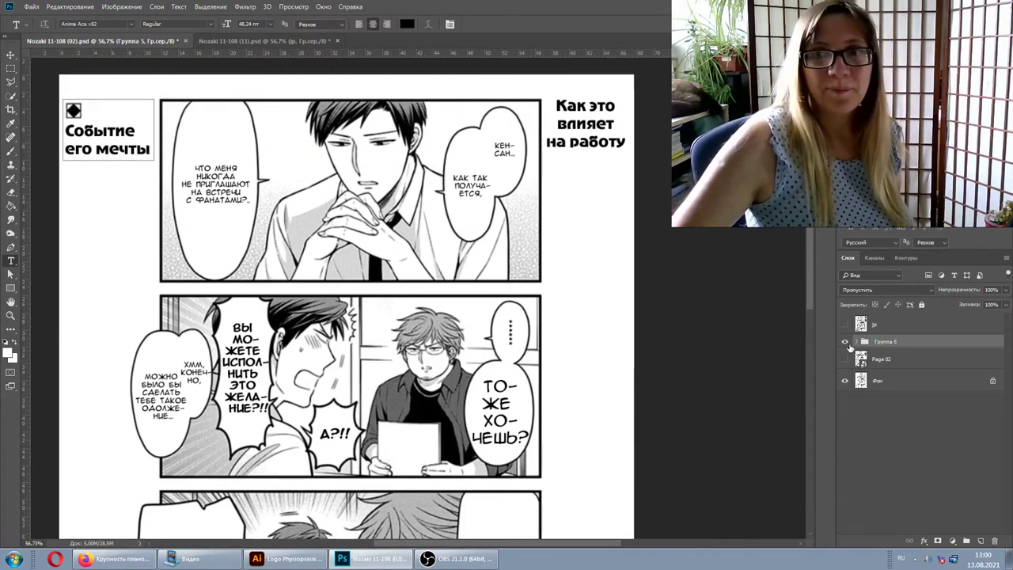
{"action": "left_click", "coordinate": [844, 341]}
{"action": "left_click", "coordinate": [845, 341]}
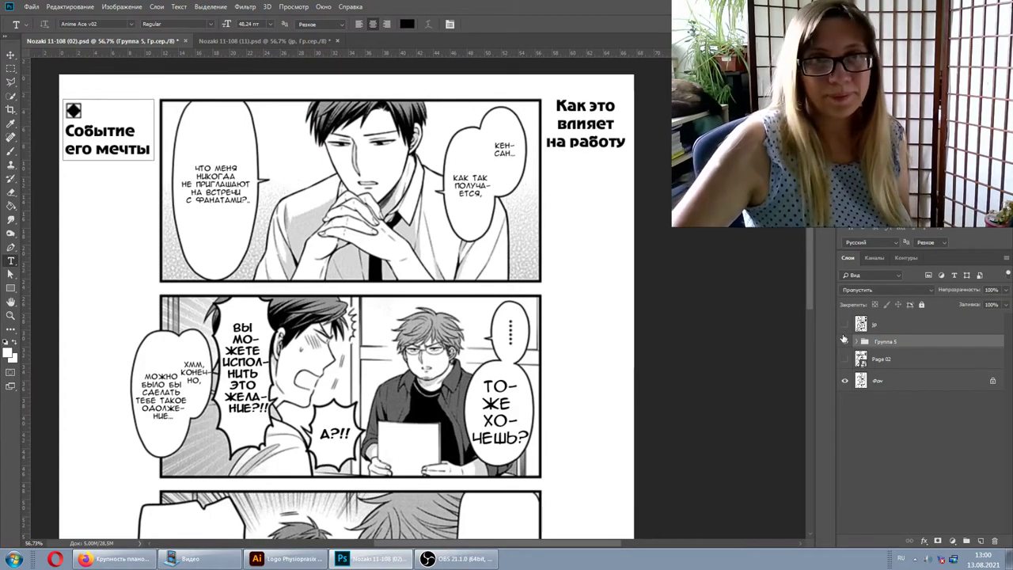
{"action": "left_click", "coordinate": [845, 329]}
{"action": "left_click", "coordinate": [846, 327]}
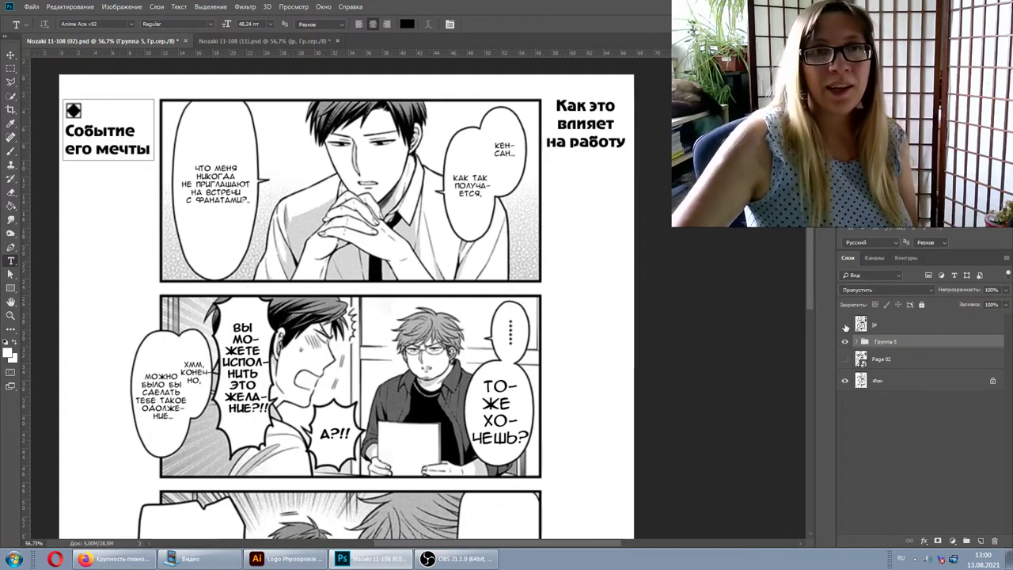
{"action": "left_click", "coordinate": [845, 327]}
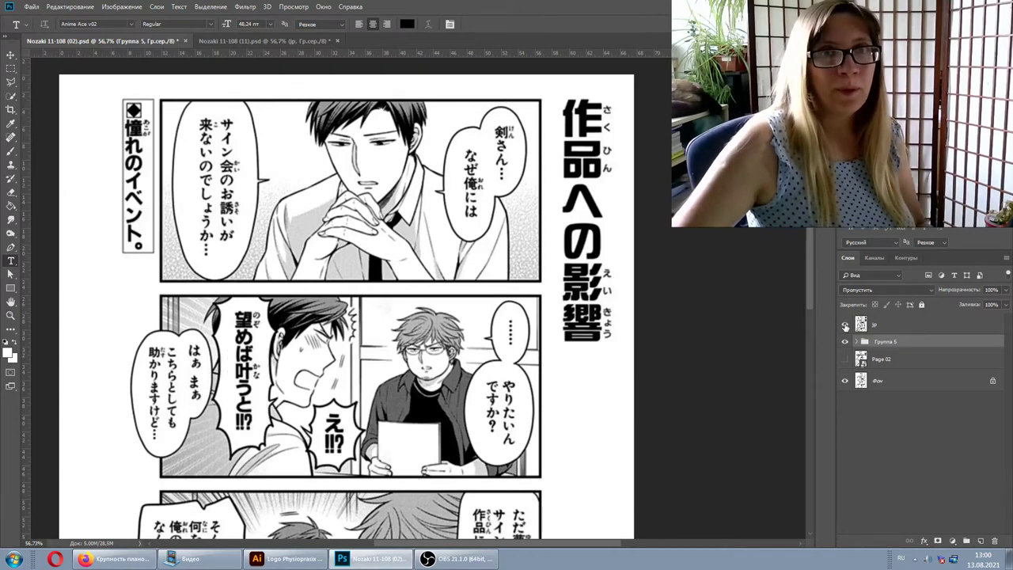
{"action": "left_click", "coordinate": [845, 327]}
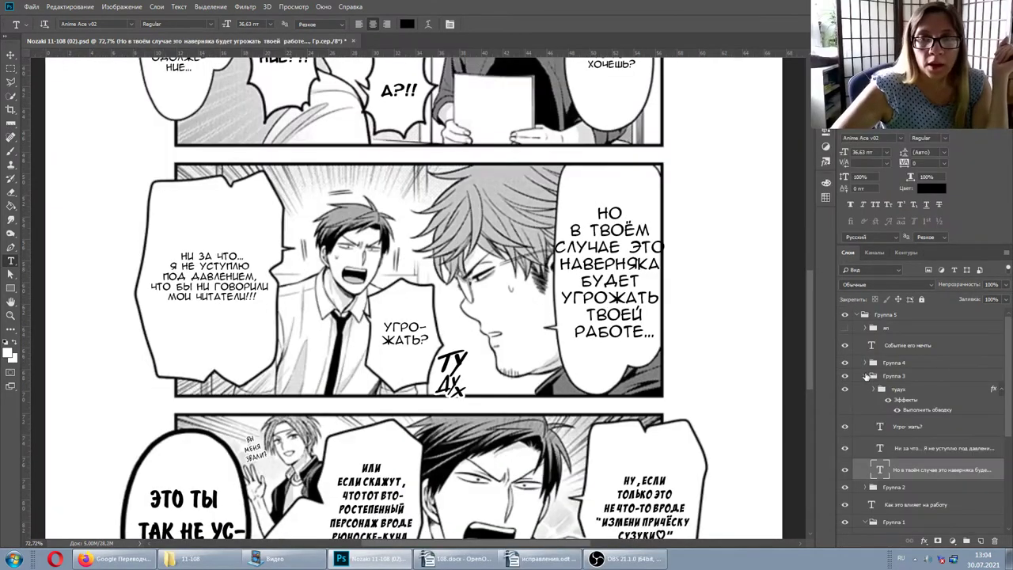
{"action": "left_click", "coordinate": [866, 377]}
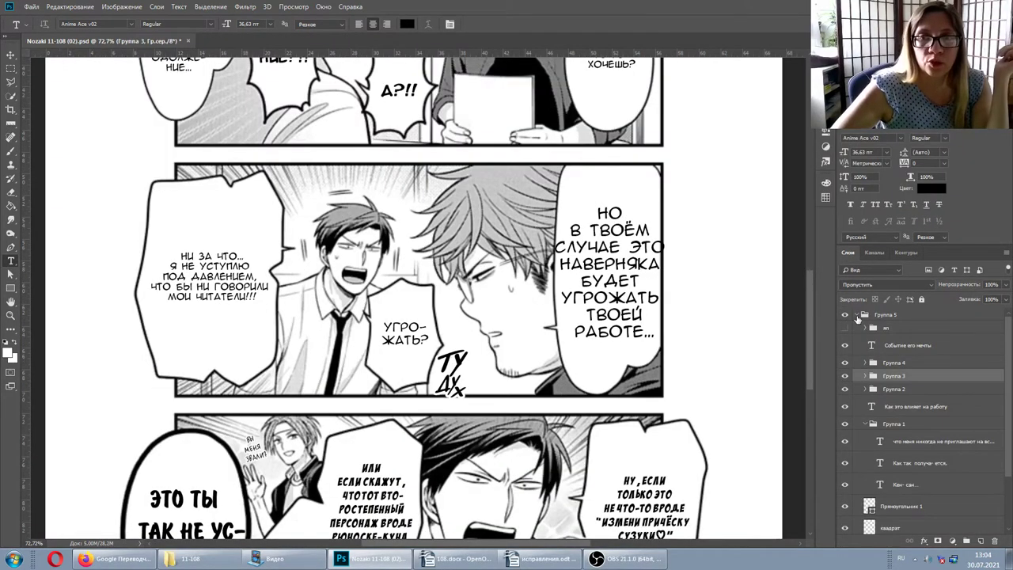
Step: Collapse Группа 5, show the jp layer, hide Группа 5, and scroll through the Japanese page
{"action": "left_click", "coordinate": [853, 315]}
{"action": "left_click", "coordinate": [845, 354]}
{"action": "left_click", "coordinate": [845, 315]}
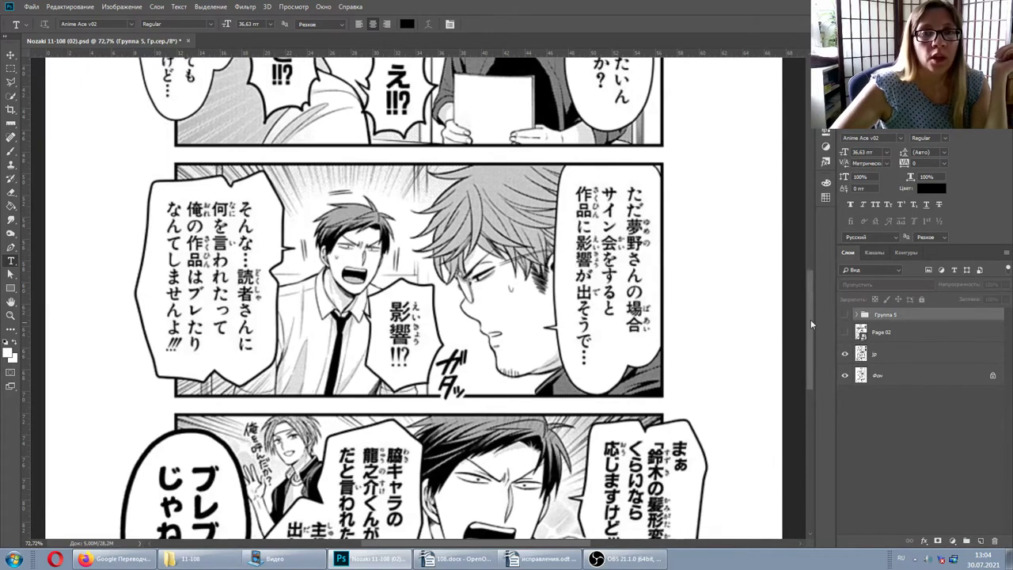
{"action": "scroll", "coordinate": [197, 77], "scroll_direction": "up", "scroll_amount": 3}
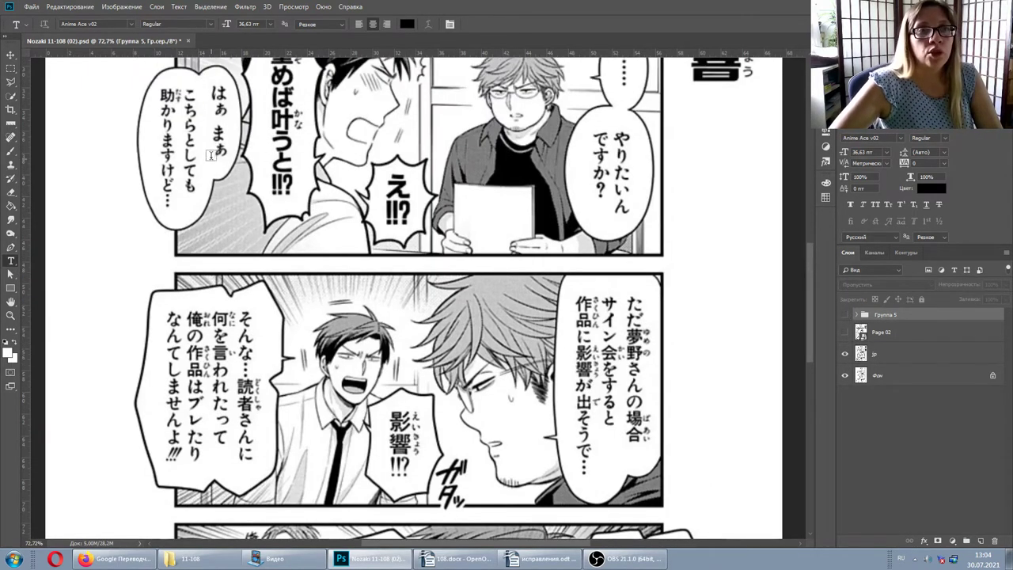
{"action": "scroll", "coordinate": [380, 375], "scroll_direction": "down", "scroll_amount": 2}
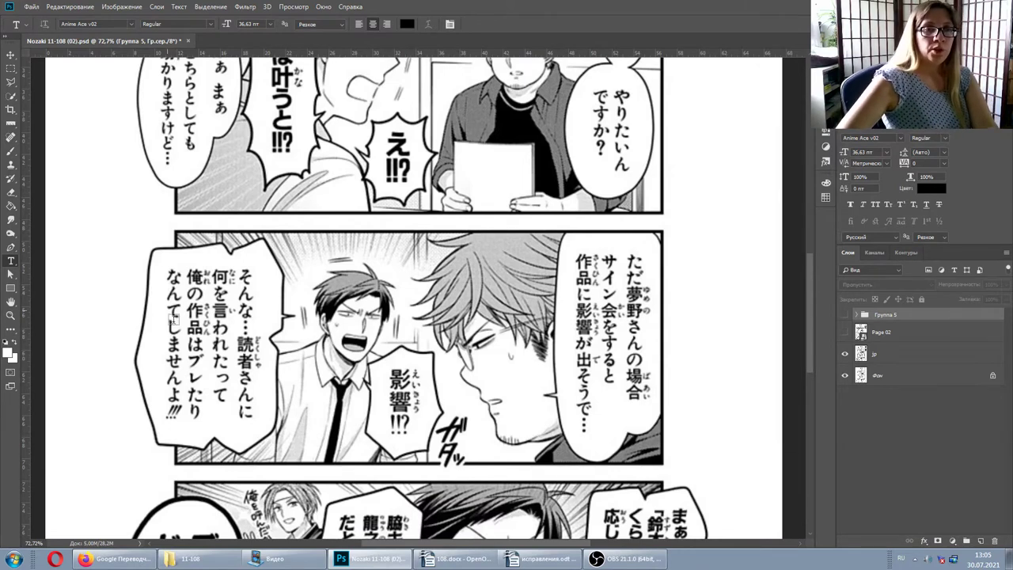
{"action": "scroll", "coordinate": [263, 278], "scroll_direction": "up", "scroll_amount": 3}
{"action": "scroll", "coordinate": [252, 235], "scroll_direction": "up", "scroll_amount": 5}
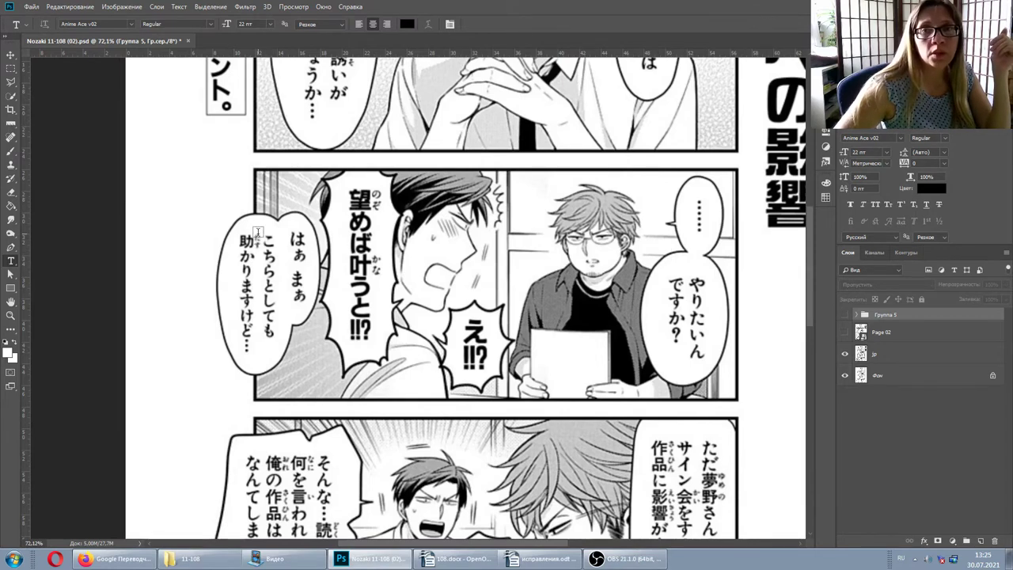
{"action": "scroll", "coordinate": [258, 247], "scroll_direction": "down", "scroll_amount": 2}
{"action": "scroll", "coordinate": [342, 271], "scroll_direction": "down", "scroll_amount": 1}
{"action": "scroll", "coordinate": [491, 379], "scroll_direction": "down", "scroll_amount": 1}
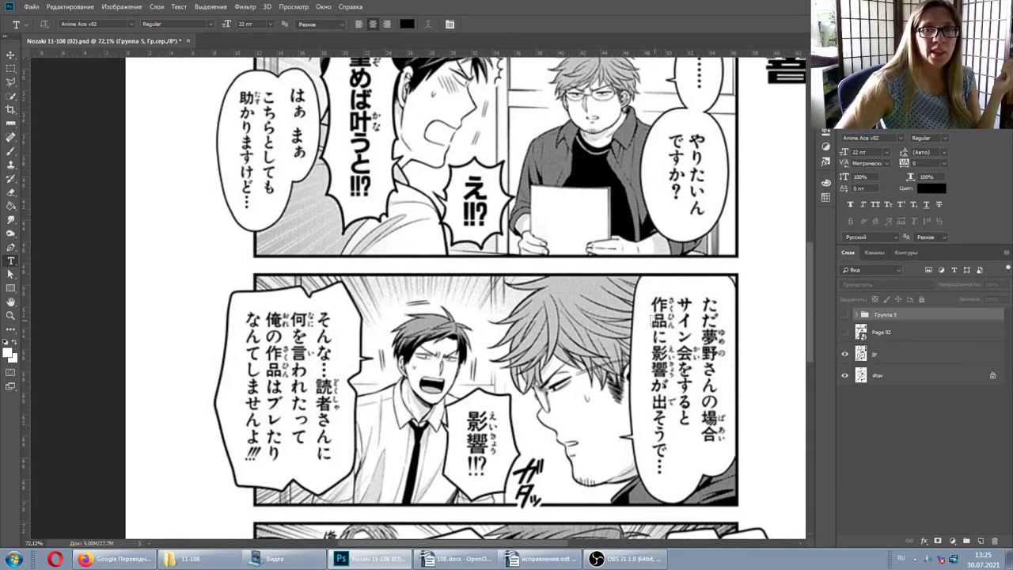
{"action": "scroll", "coordinate": [476, 411], "scroll_direction": "down", "scroll_amount": 1}
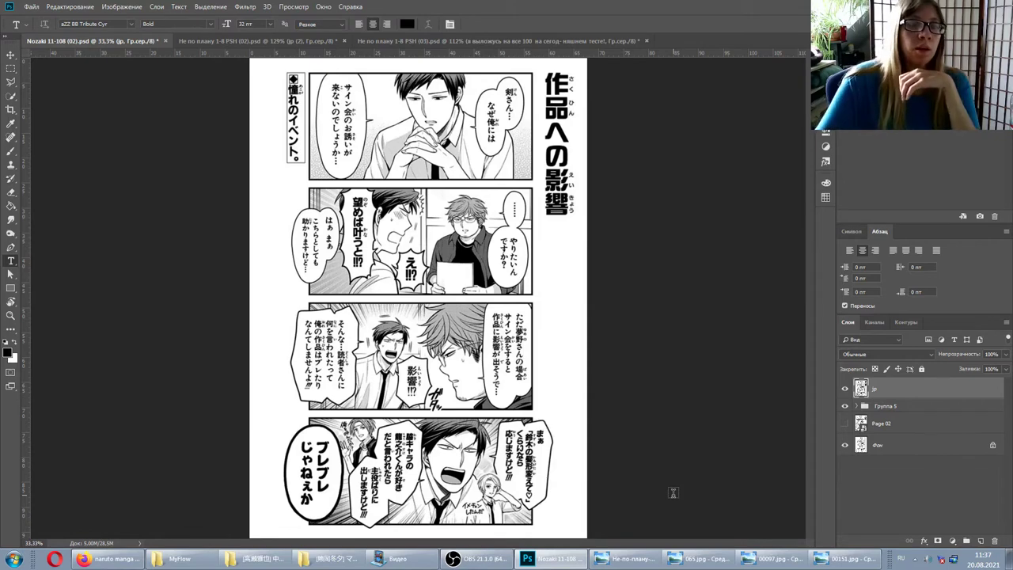
Step: Preview the Naruto Chapter 631 raw page in the manga image results
{"action": "left_click", "coordinate": [110, 559]}
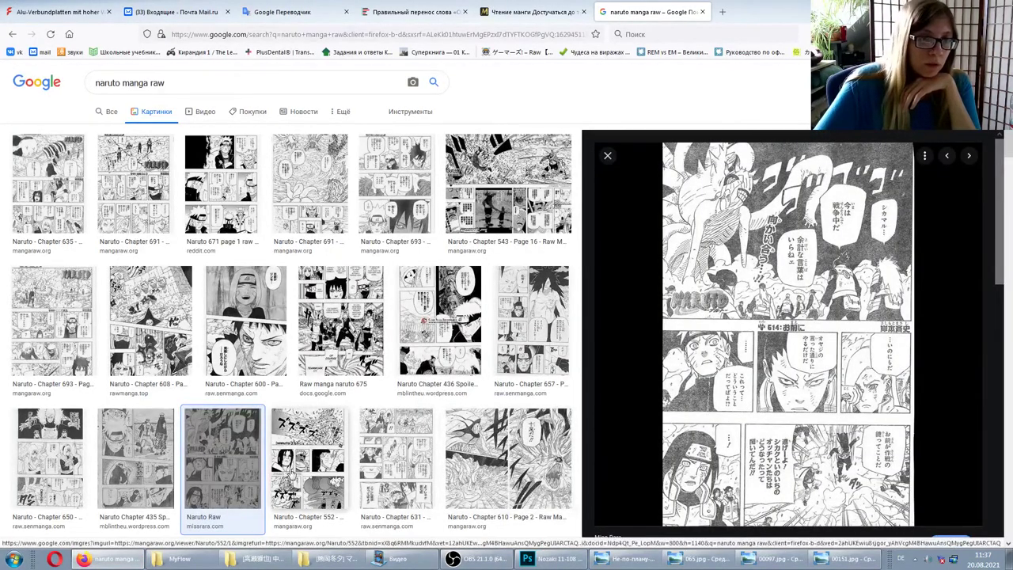
{"action": "left_click", "coordinate": [395, 465]}
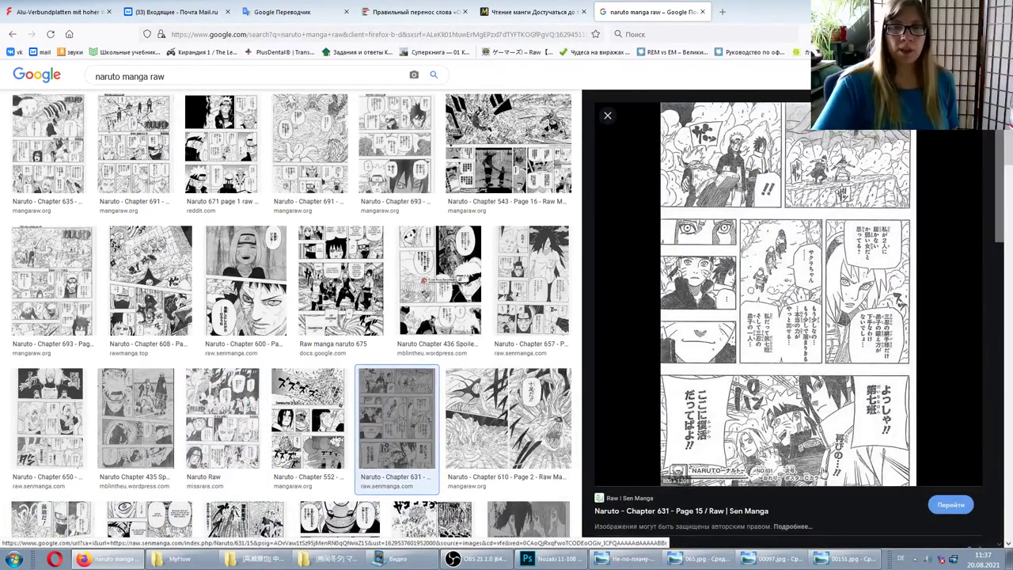
{"action": "left_click", "coordinate": [475, 559]}
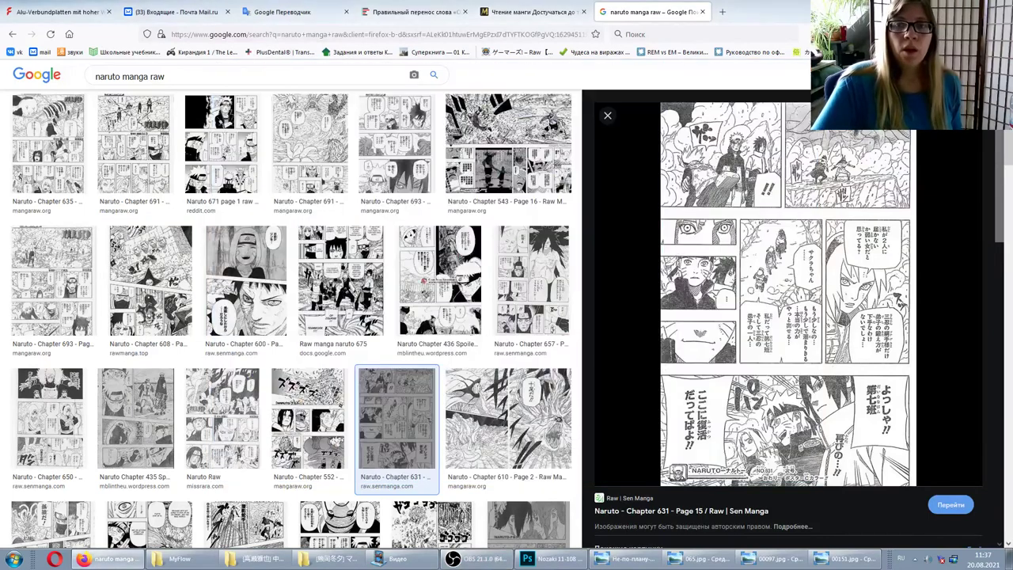
{"action": "left_click", "coordinate": [769, 69]}
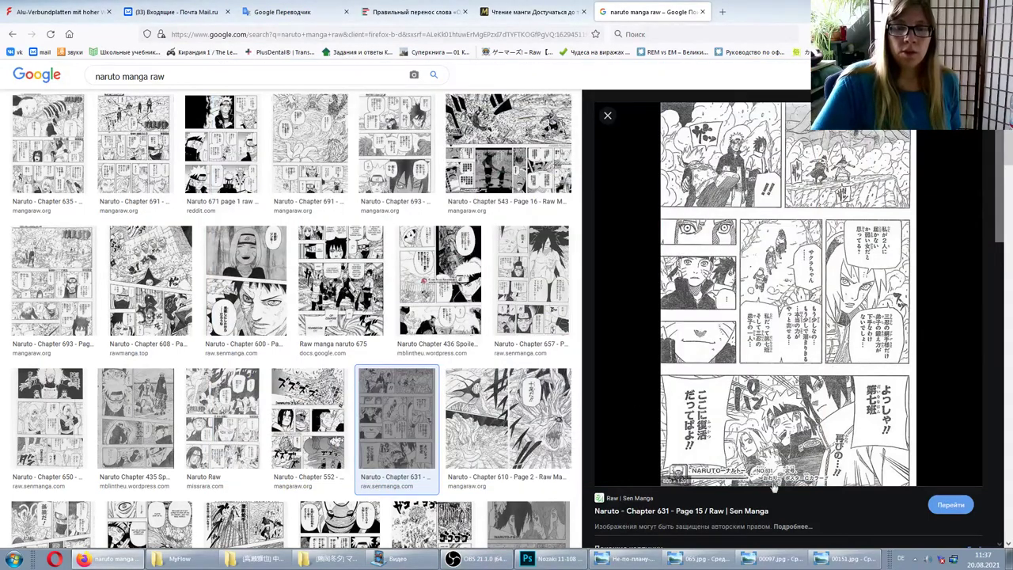
Step: Preview the next raw manga result, then display 00151.jpg in Windows Photo Viewer
{"action": "left_click", "coordinate": [475, 559]}
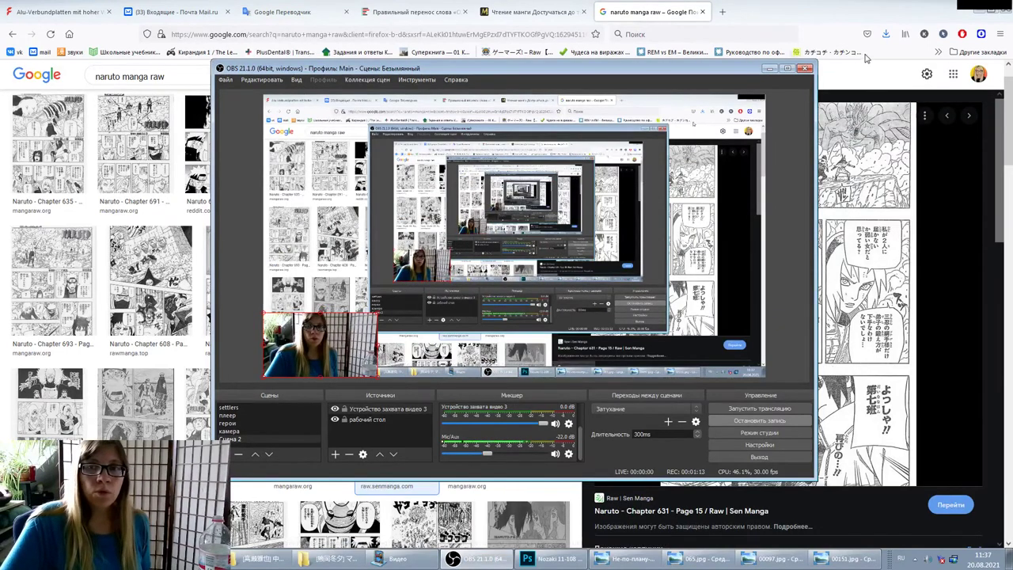
{"action": "left_click", "coordinate": [834, 32]}
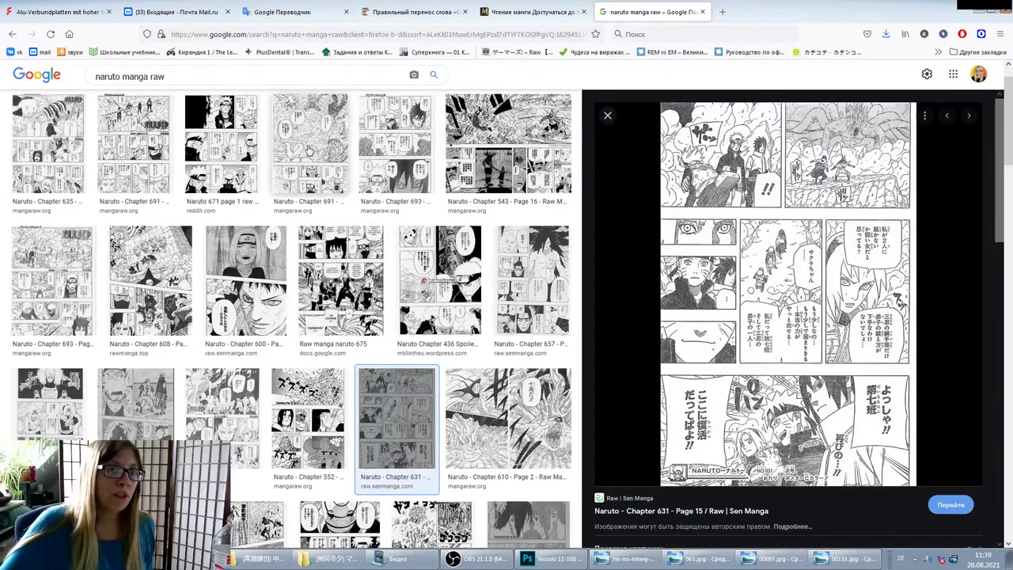
{"action": "key", "text": "Left"}
{"action": "key", "text": "Left"}
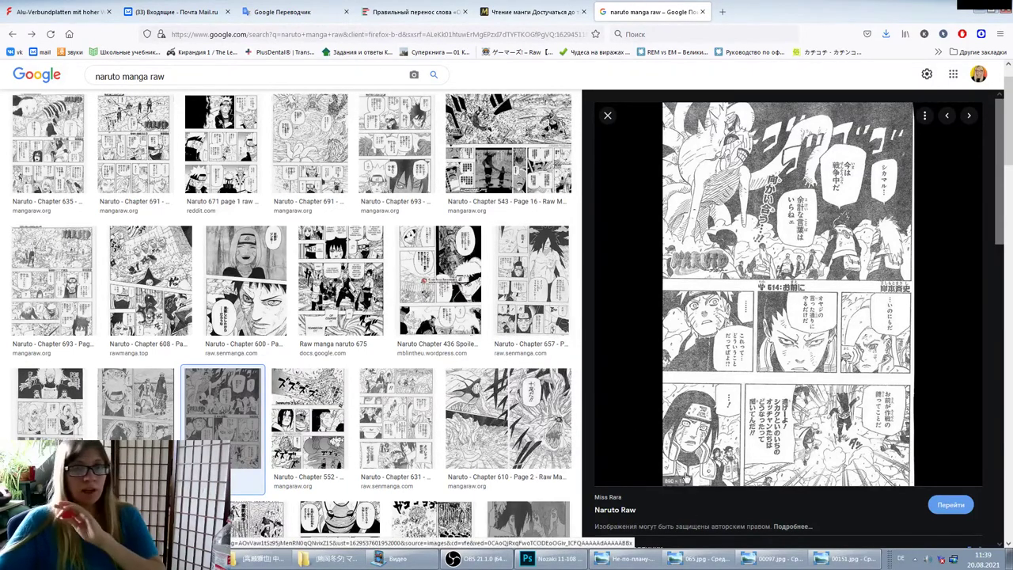
{"action": "left_click", "coordinate": [830, 561]}
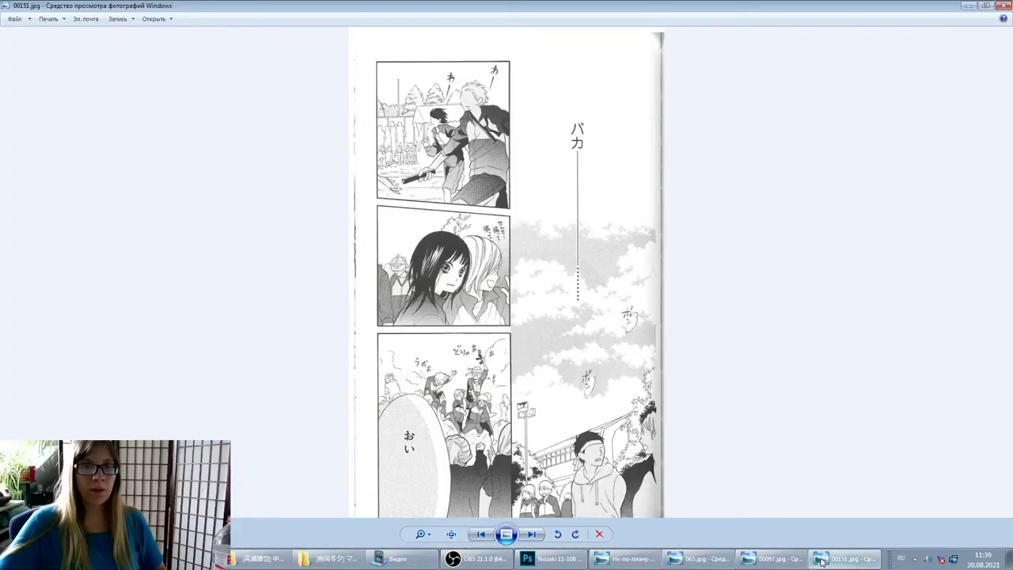
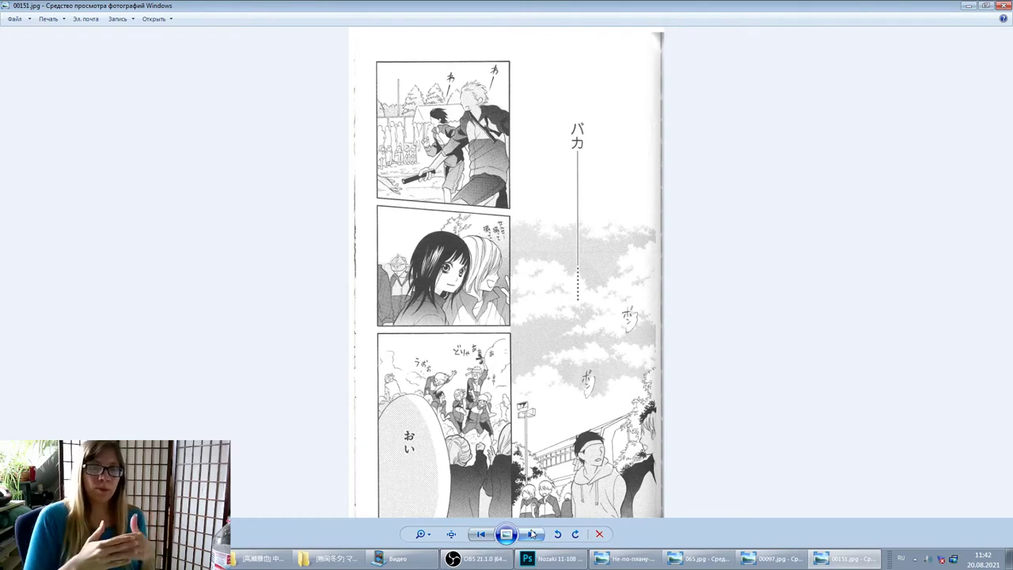
Step: Step the viewer back to reference page 00149.jpg, glancing at the Photoshop page before returning
{"action": "left_click", "coordinate": [481, 534]}
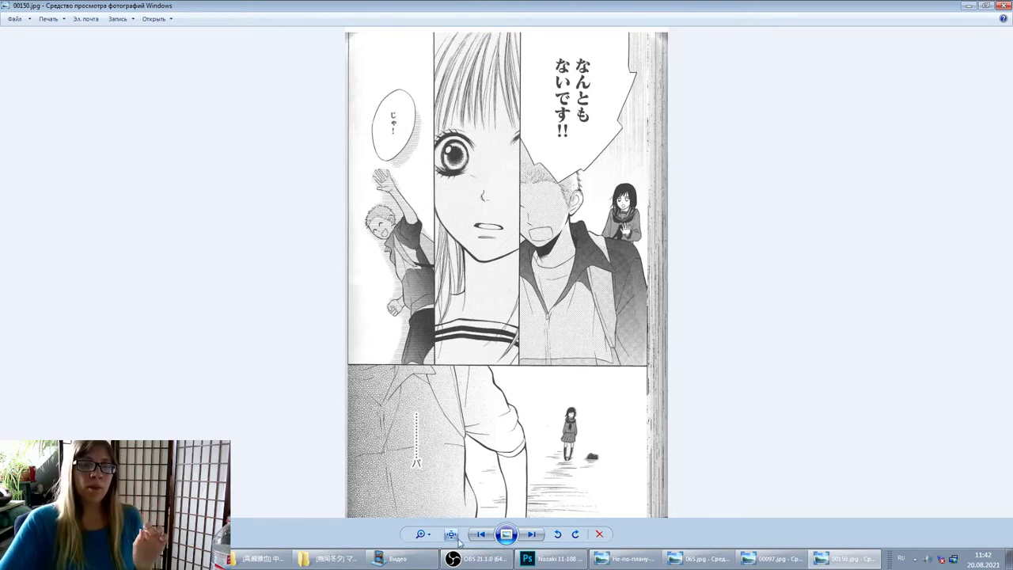
{"action": "double_click", "coordinate": [481, 534]}
{"action": "left_click", "coordinate": [532, 534]}
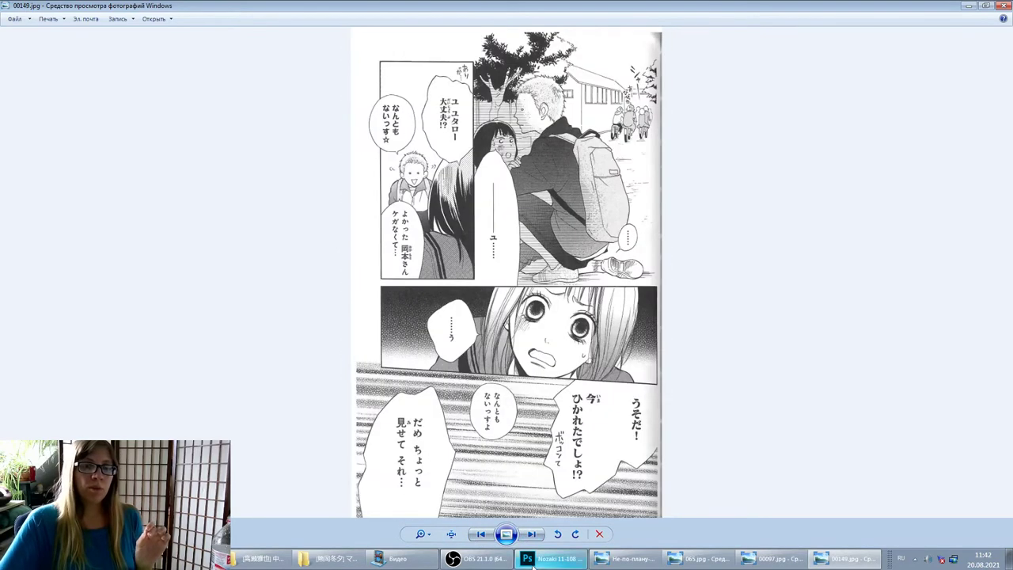
{"action": "left_click", "coordinate": [533, 562]}
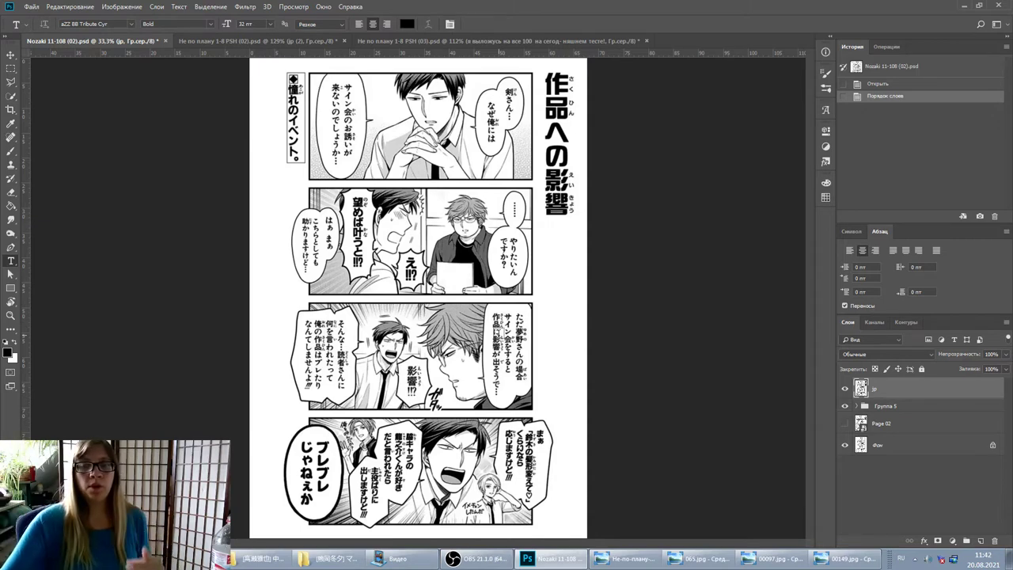
{"action": "left_click", "coordinate": [845, 559]}
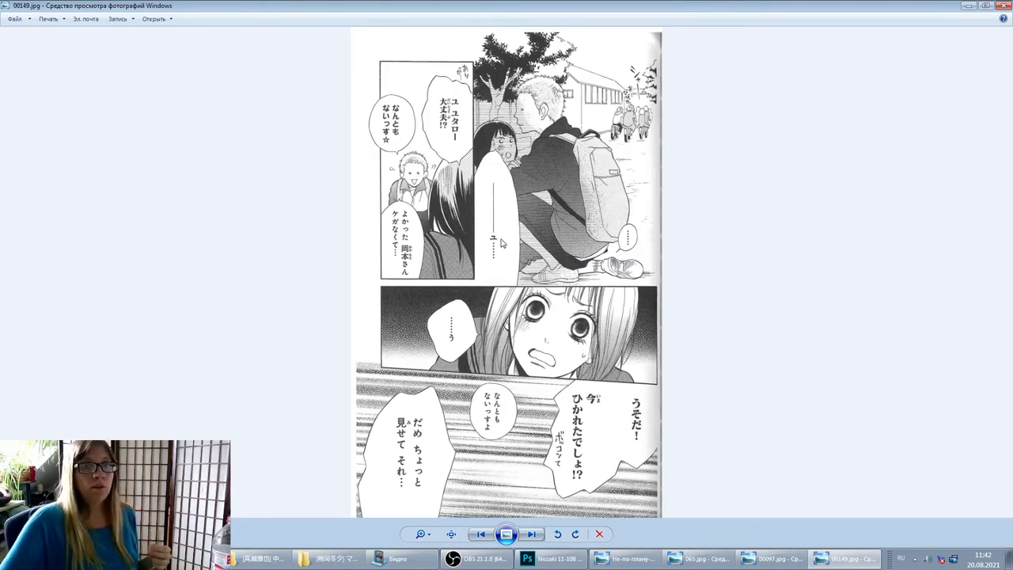
Step: Page back through the Japanese reference images from 00150.jpg to 00142.jpg
{"action": "key", "text": "Right"}
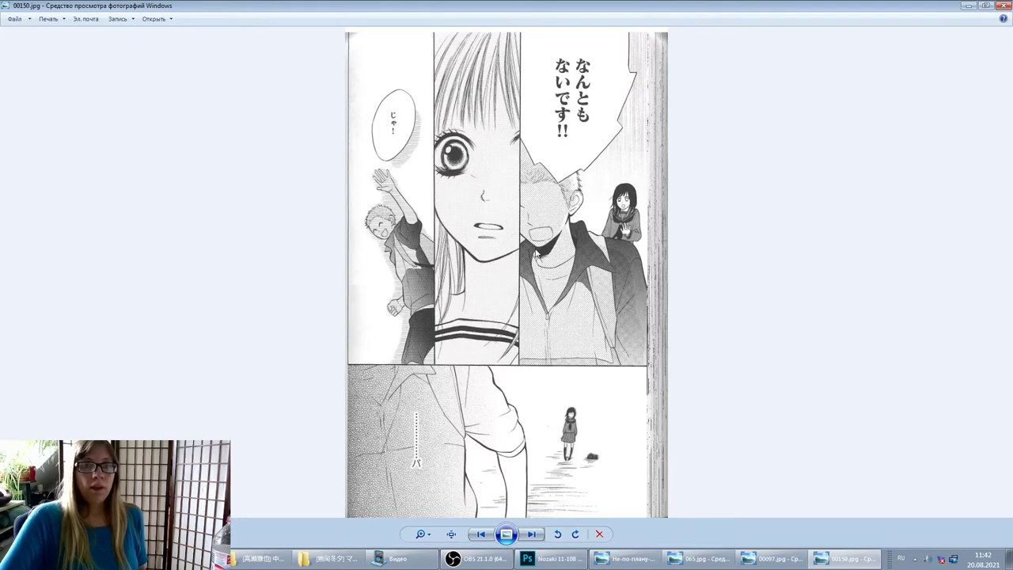
{"action": "key", "text": "Left"}
{"action": "key", "text": "Left"}
{"action": "key", "text": "Left"}
{"action": "key", "text": "Left"}
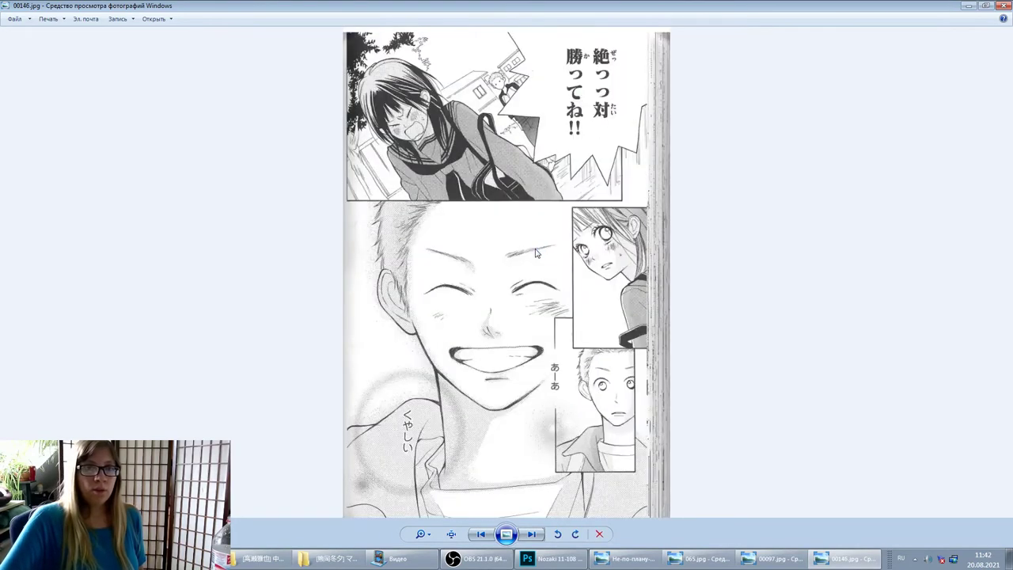
{"action": "key", "text": "Left"}
{"action": "key", "text": "Left"}
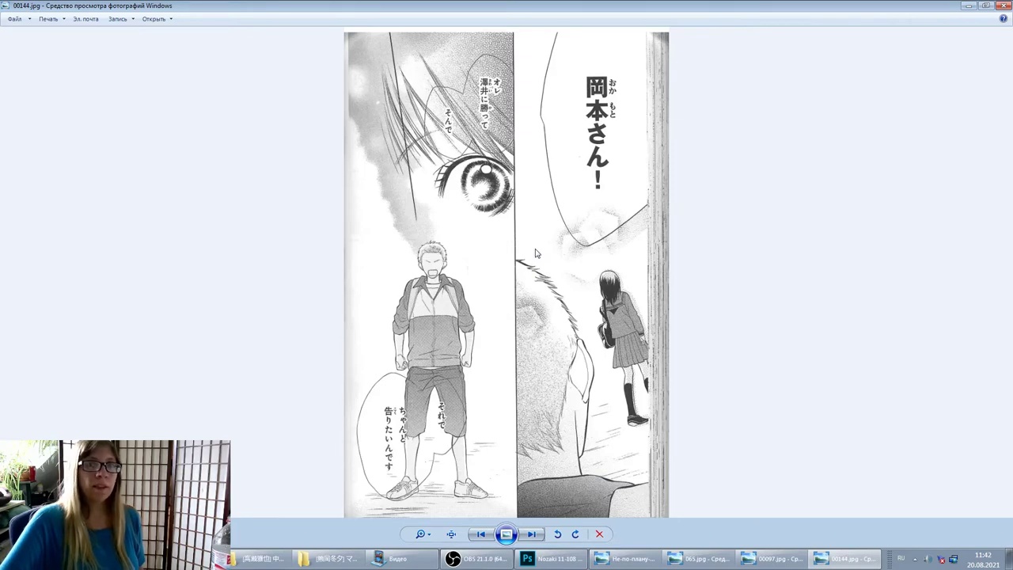
{"action": "key", "text": "Left"}
{"action": "key", "text": "Left"}
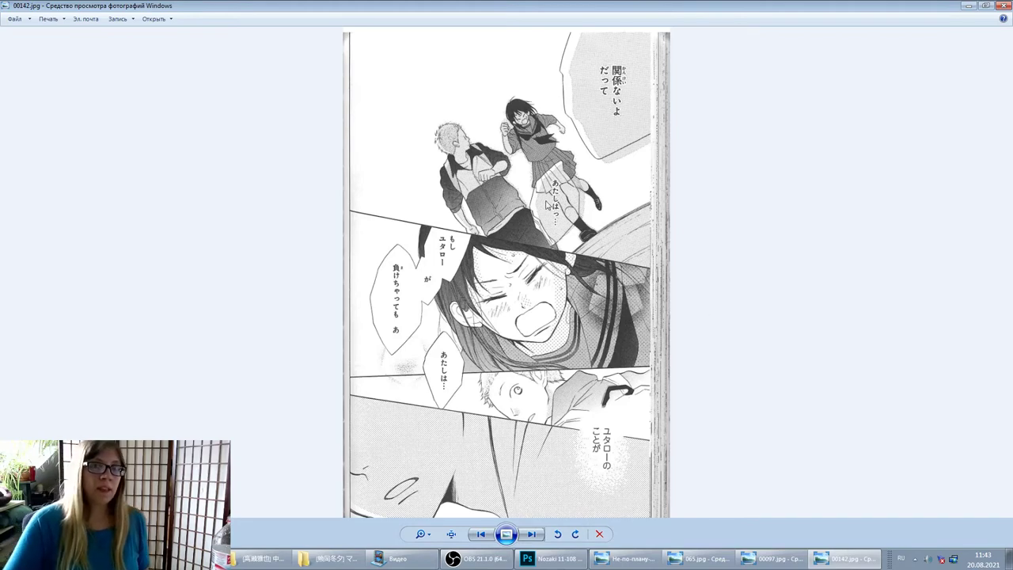
{"action": "left_click", "coordinate": [635, 558]}
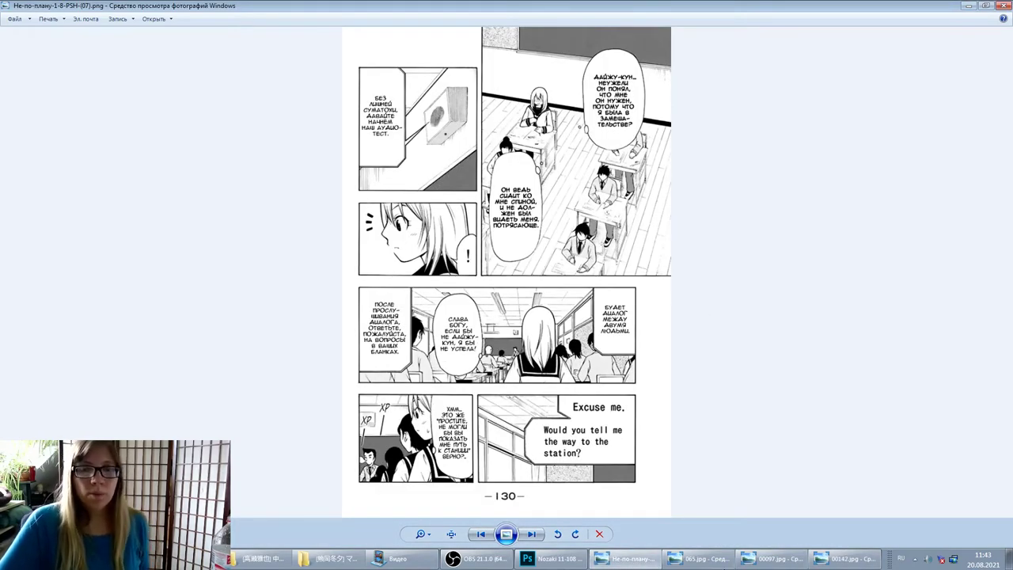
Step: Show Japanese page 065.jpg, then bring OBS Studio to the front
{"action": "left_click", "coordinate": [696, 558]}
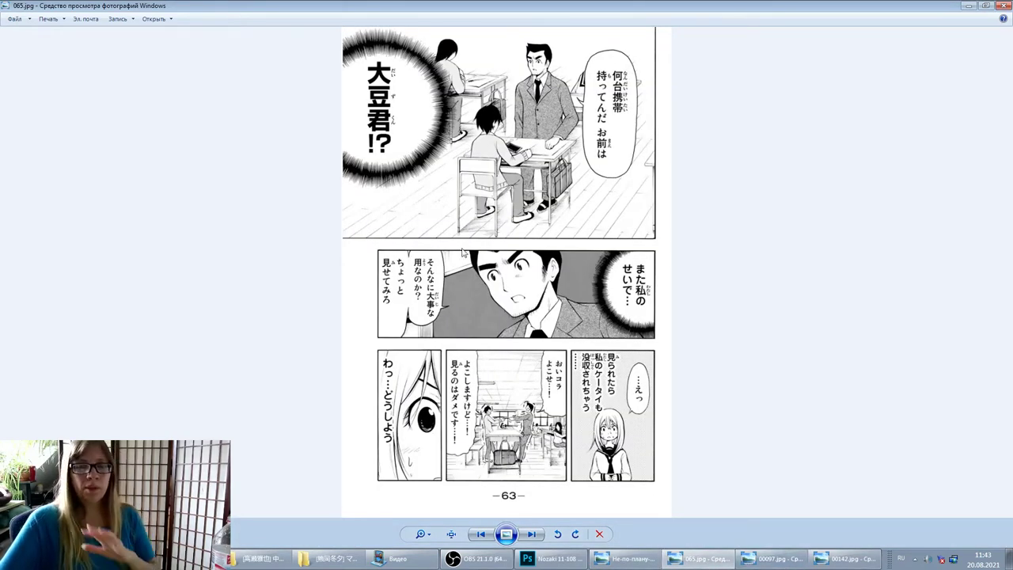
{"action": "left_click", "coordinate": [474, 559]}
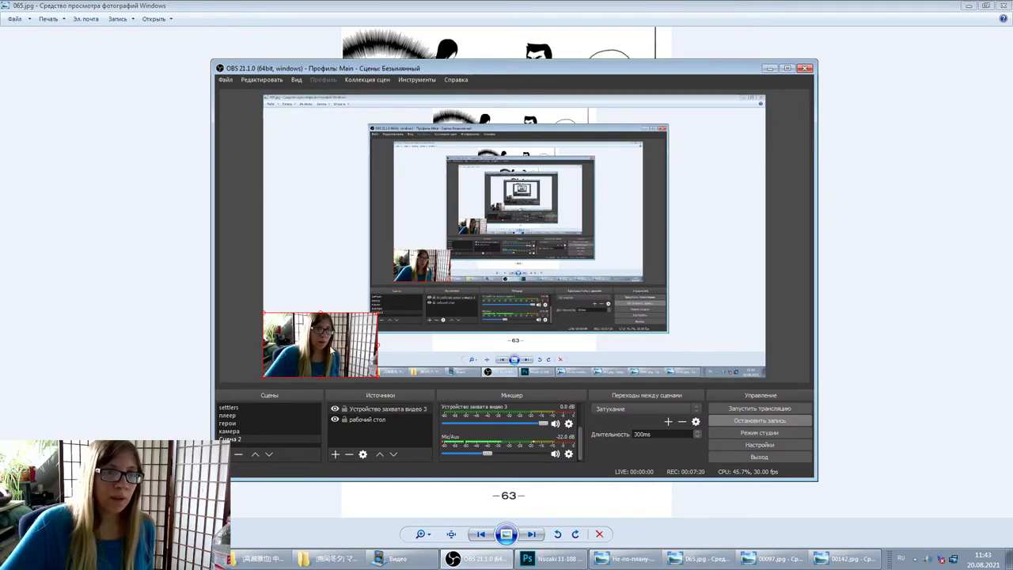
Step: Minimize OBS Studio so manga page 065.jpg is in front again
{"action": "left_click", "coordinate": [853, 166]}
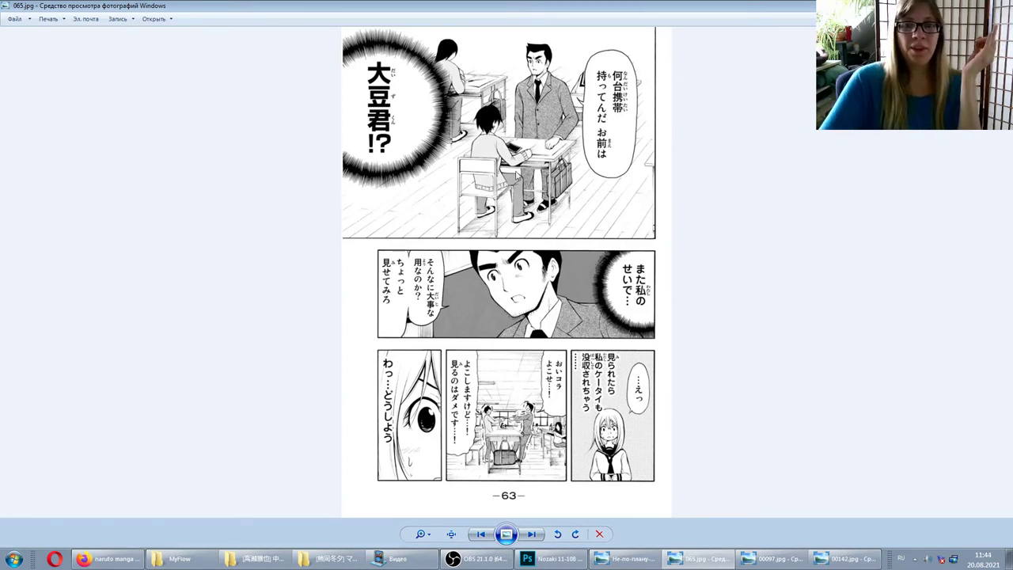
Step: Flip between 065.jpg and 066.jpg, settling on page 64 (066.jpg)
{"action": "key", "text": "Right"}
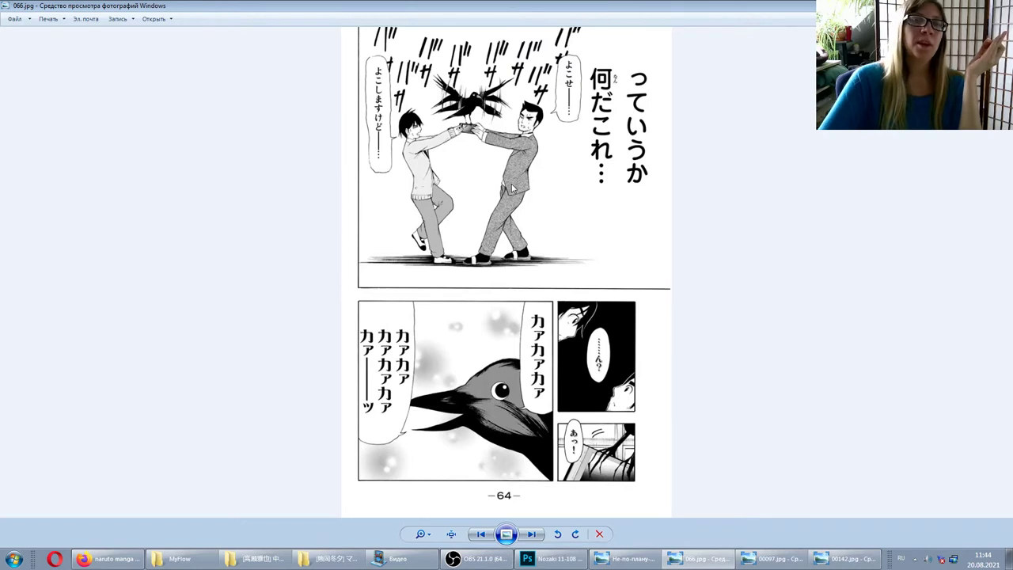
{"action": "key", "text": "Left"}
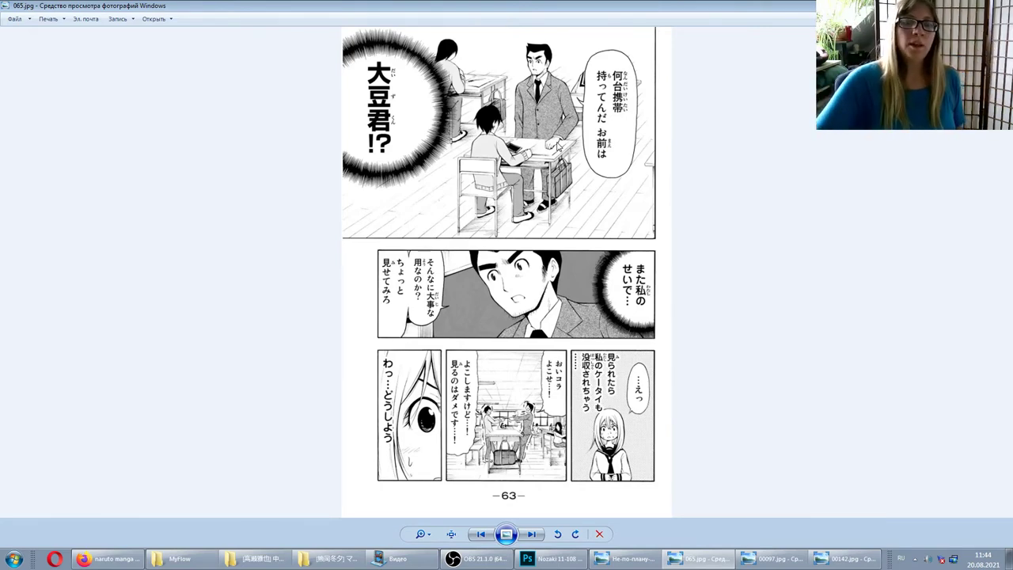
{"action": "key", "text": "Right"}
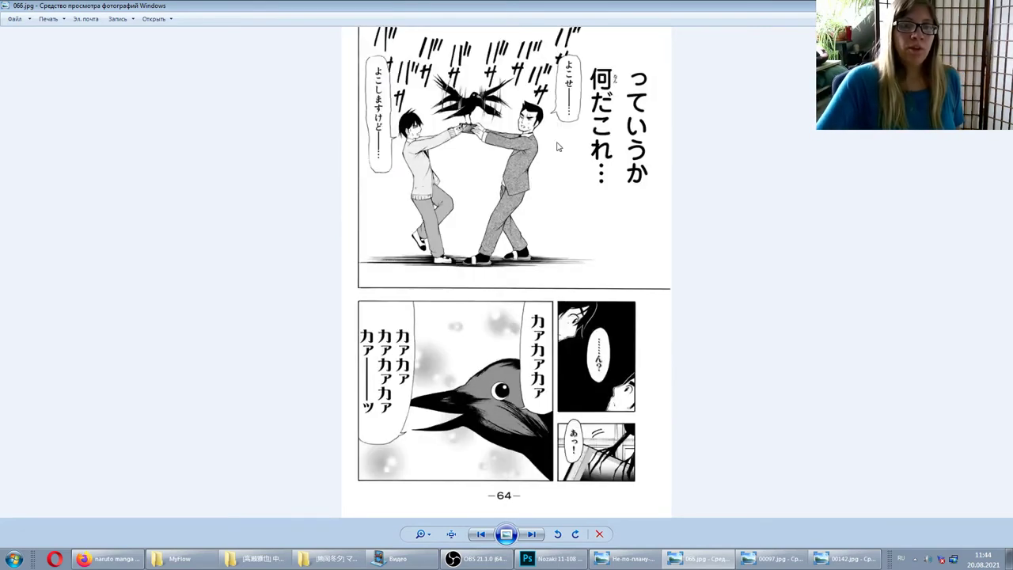
Step: Move between pages 066.jpg, 067.jpg and 068.jpg, ending back on 067.jpg
{"action": "key", "text": "Right"}
{"action": "key", "text": "Right"}
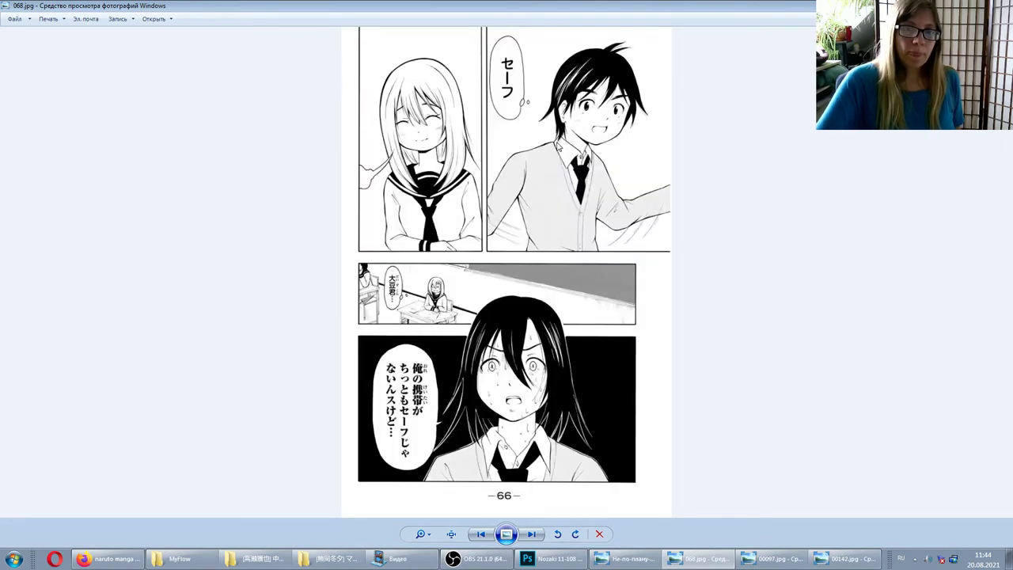
{"action": "key", "text": "Left"}
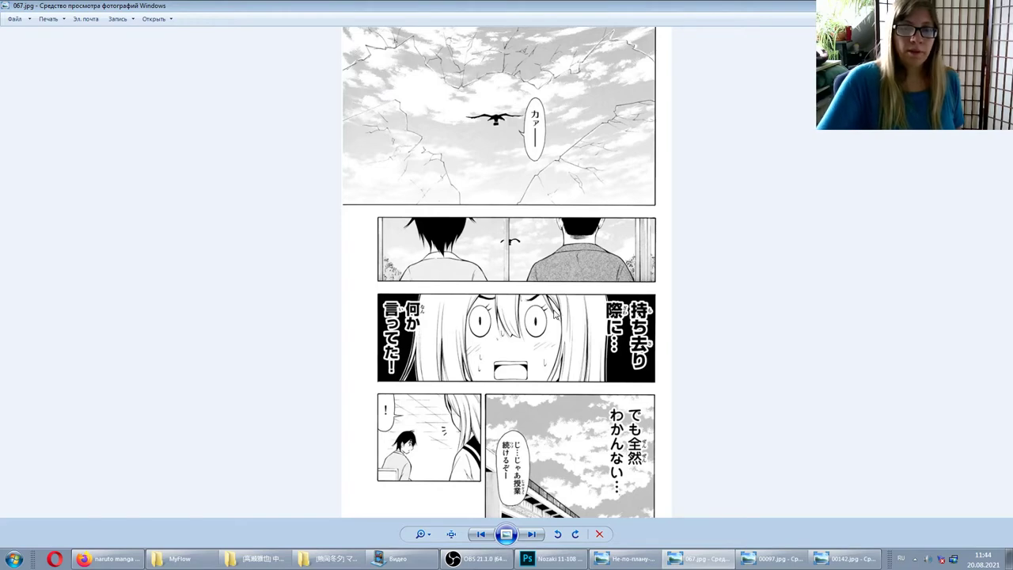
{"action": "key", "text": "Left"}
{"action": "key", "text": "Right"}
{"action": "key", "text": "Right"}
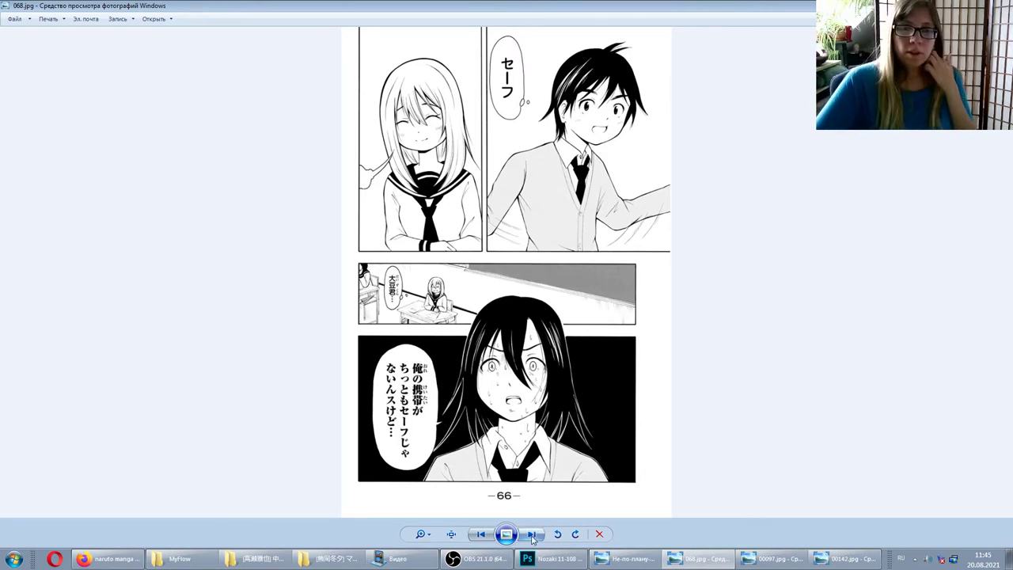
{"action": "left_click", "coordinate": [481, 536]}
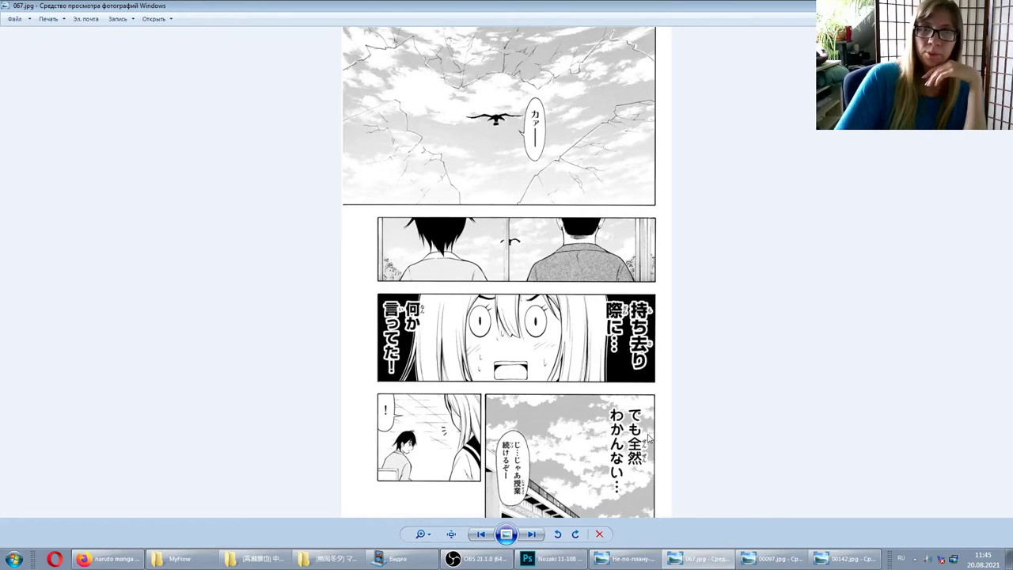
Step: Step back through pages 64 and 63 to page 62, then forward to page 63 (065.jpg)
{"action": "key", "text": "Left"}
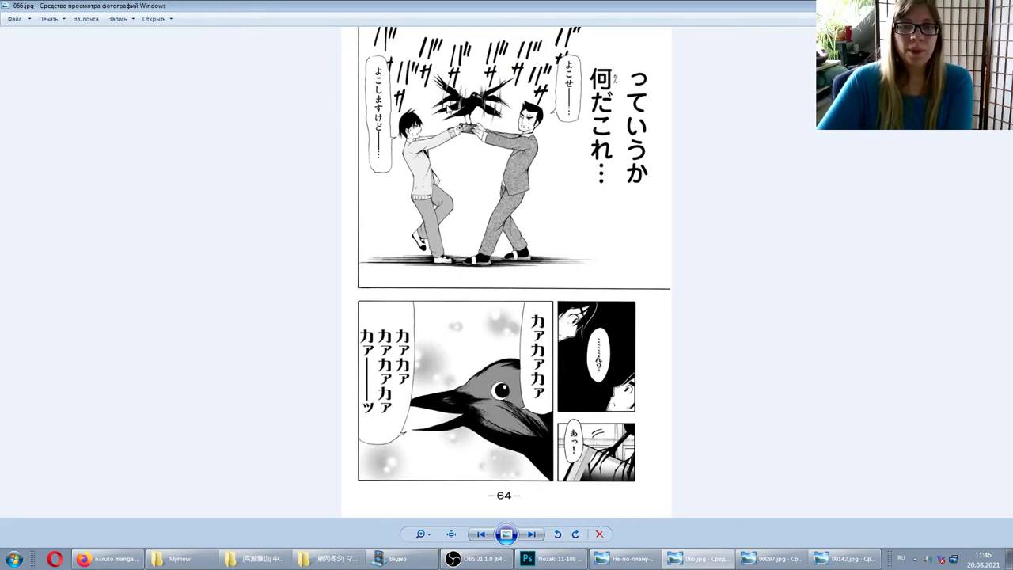
{"action": "key", "text": "Left"}
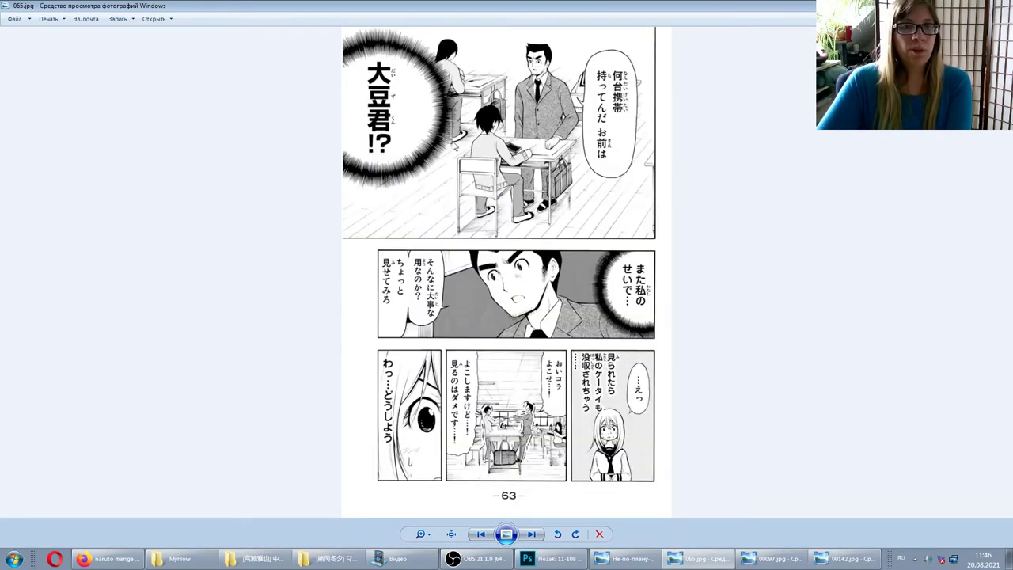
{"action": "key", "text": "Right"}
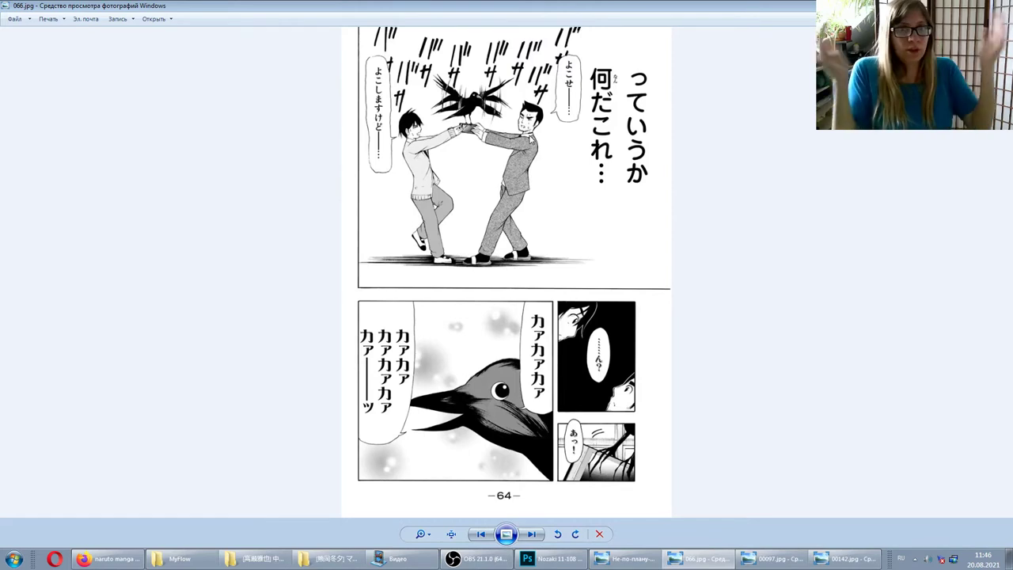
{"action": "key", "text": "Left"}
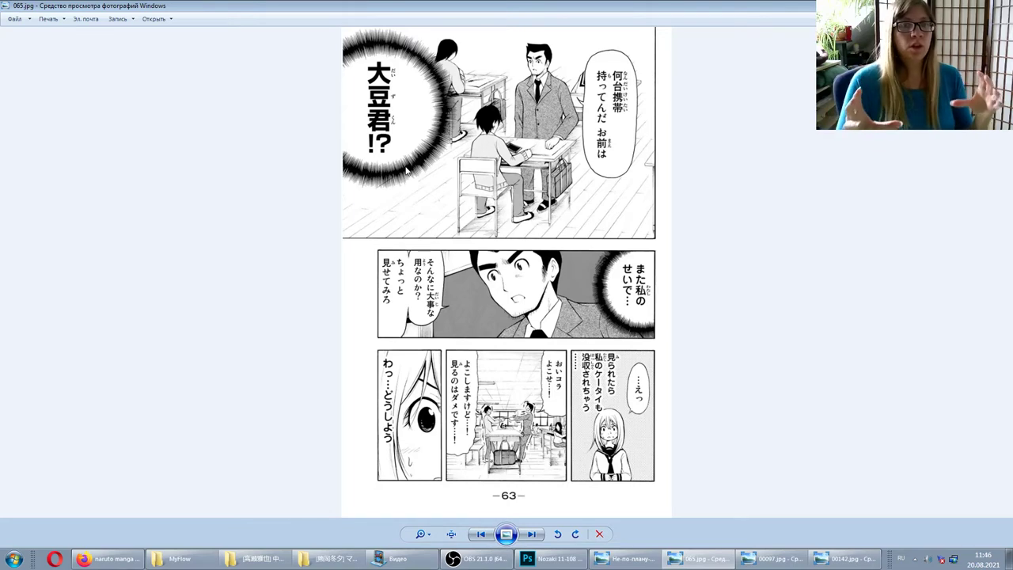
{"action": "key", "text": "Left"}
{"action": "key", "text": "Left"}
{"action": "key", "text": "Right"}
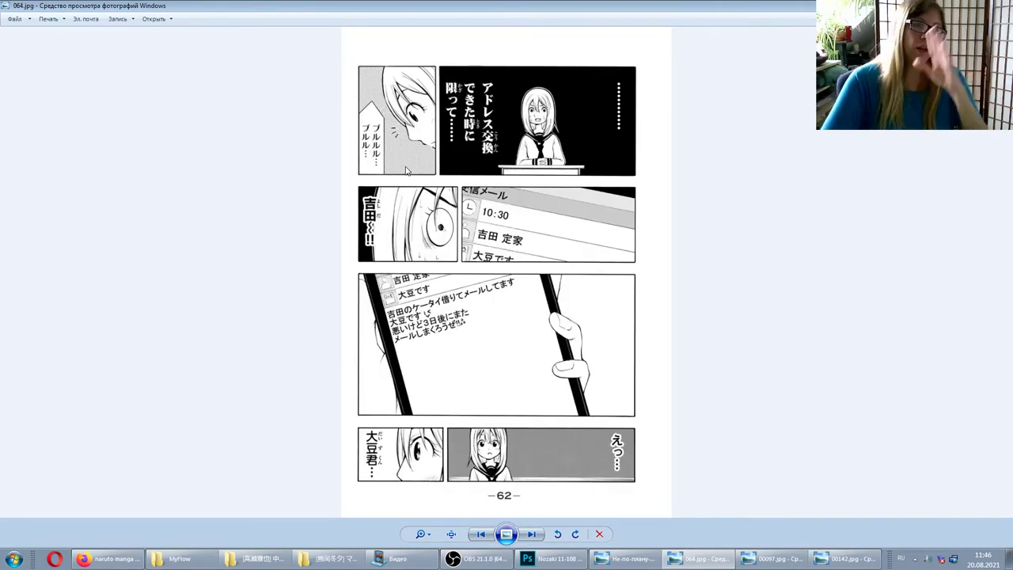
{"action": "key", "text": "Right"}
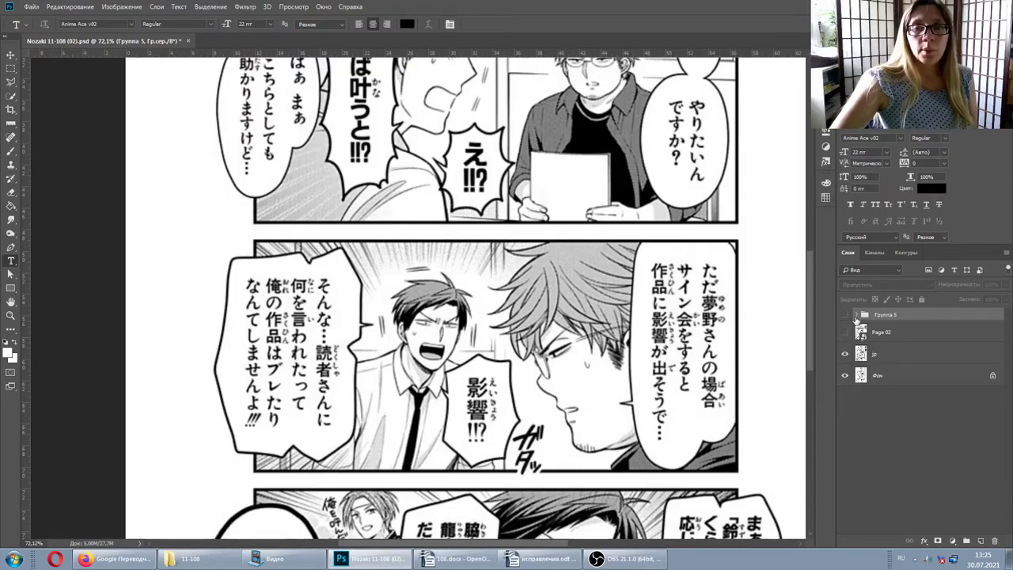
{"action": "left_click", "coordinate": [845, 316]}
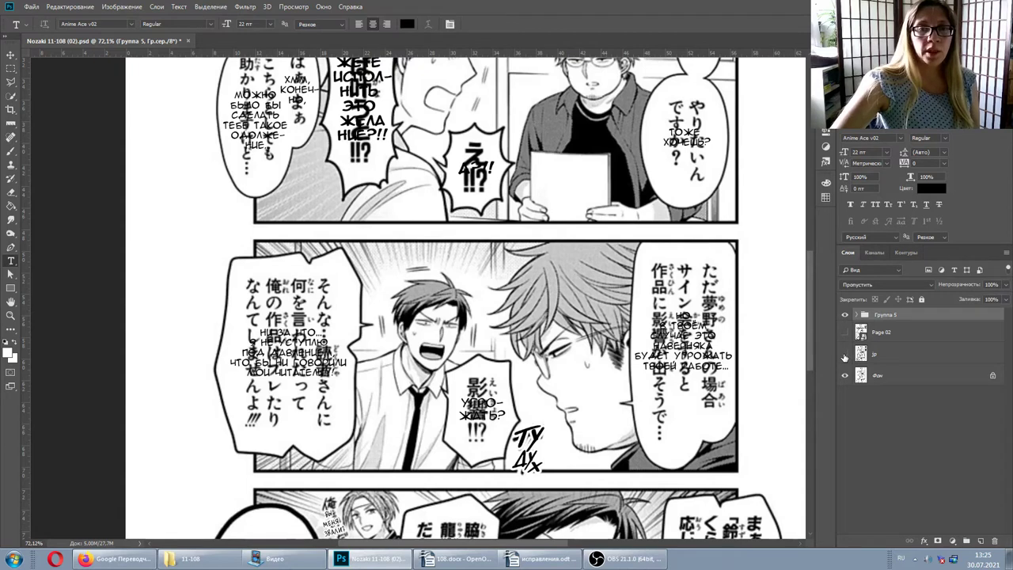
{"action": "left_click", "coordinate": [845, 354]}
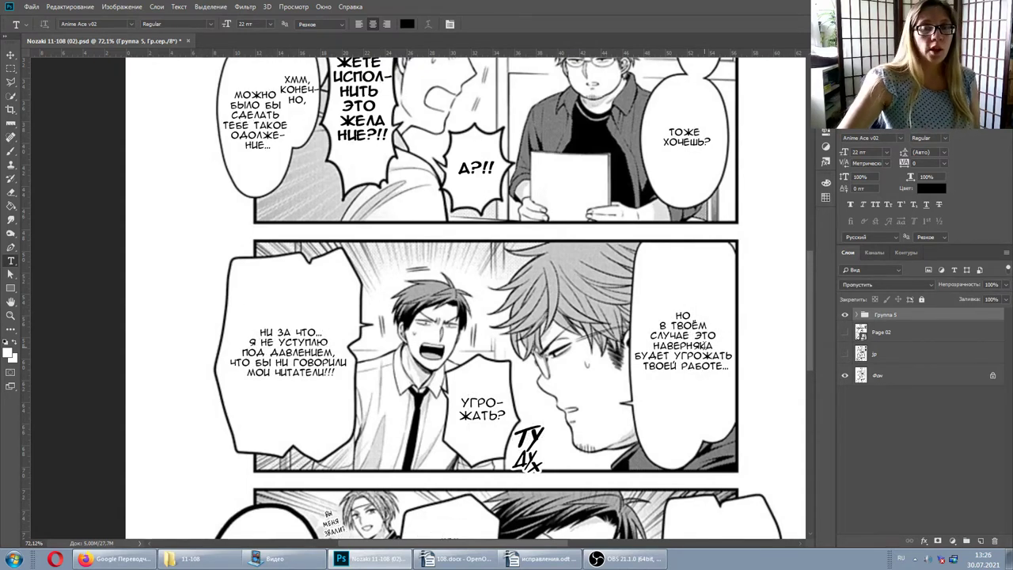
{"action": "left_click", "coordinate": [845, 331]}
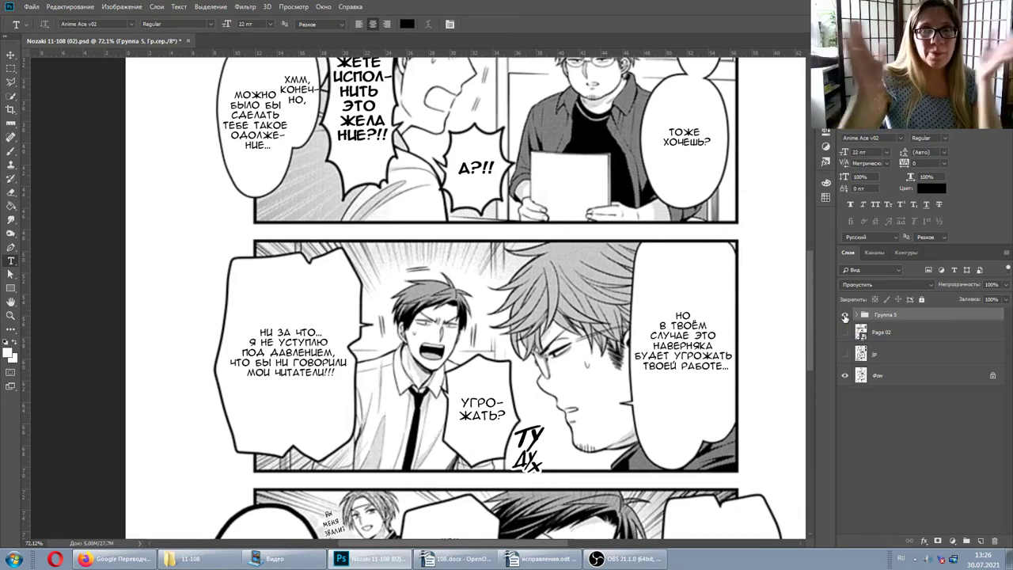
{"action": "left_click", "coordinate": [845, 315]}
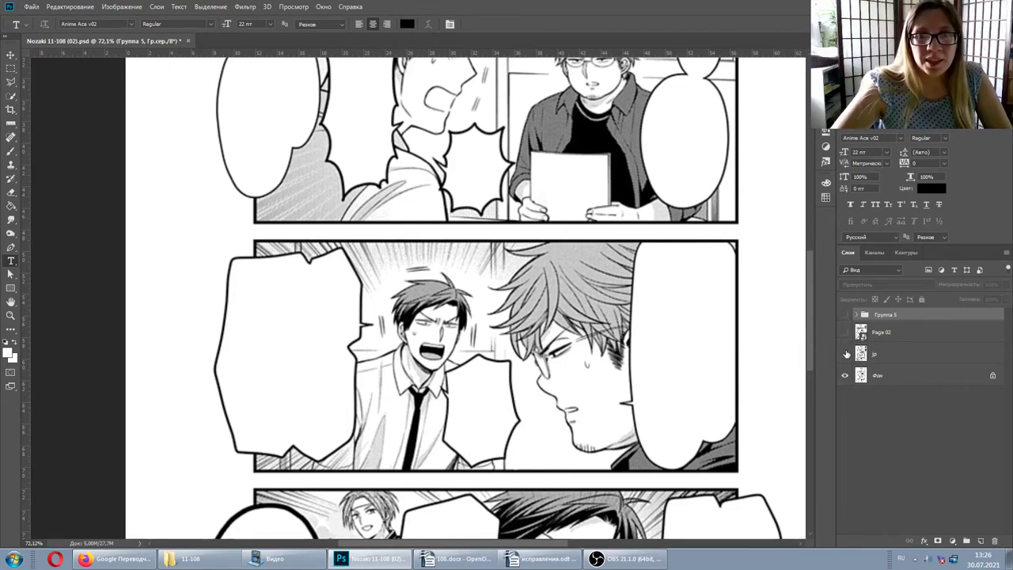
{"action": "left_click", "coordinate": [845, 354]}
{"action": "scroll", "coordinate": [794, 328], "scroll_direction": "down", "scroll_amount": 3}
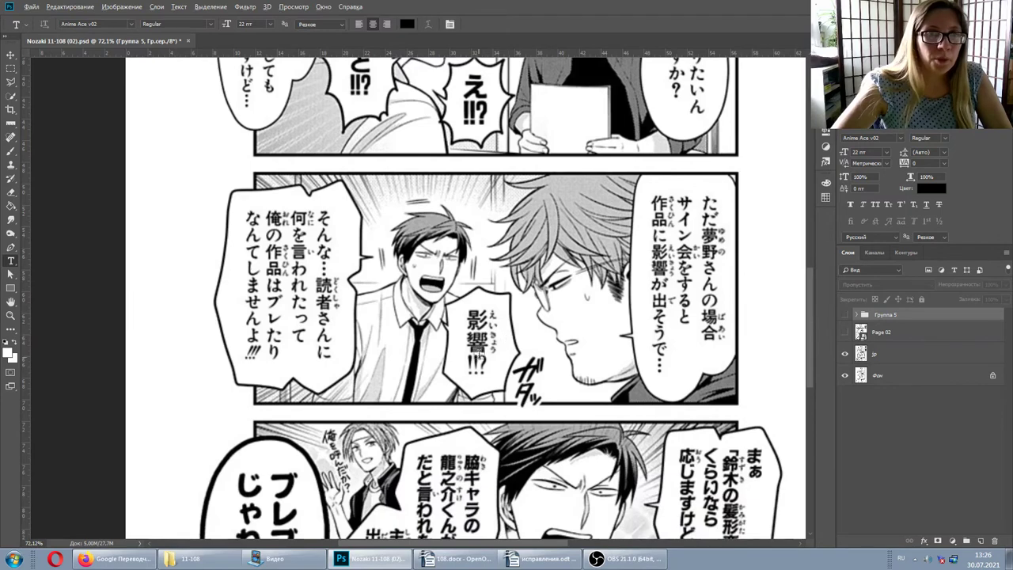
{"action": "scroll", "coordinate": [491, 340], "scroll_direction": "up", "scroll_amount": 2}
{"action": "left_click", "coordinate": [844, 315]}
{"action": "left_click", "coordinate": [845, 315]}
Step: Show the Russian lettering and shift the Угро-жать? text rightward in its bubble
{"action": "left_click", "coordinate": [844, 315]}
{"action": "left_click", "coordinate": [488, 320]}
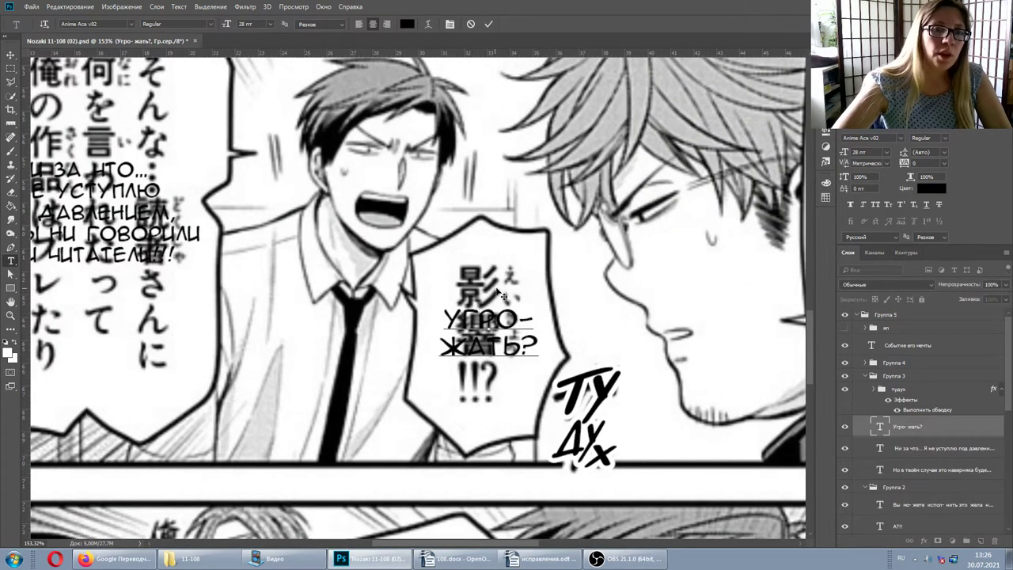
{"action": "left_click_drag", "start_coordinate": [500, 297], "coordinate": [645, 301]}
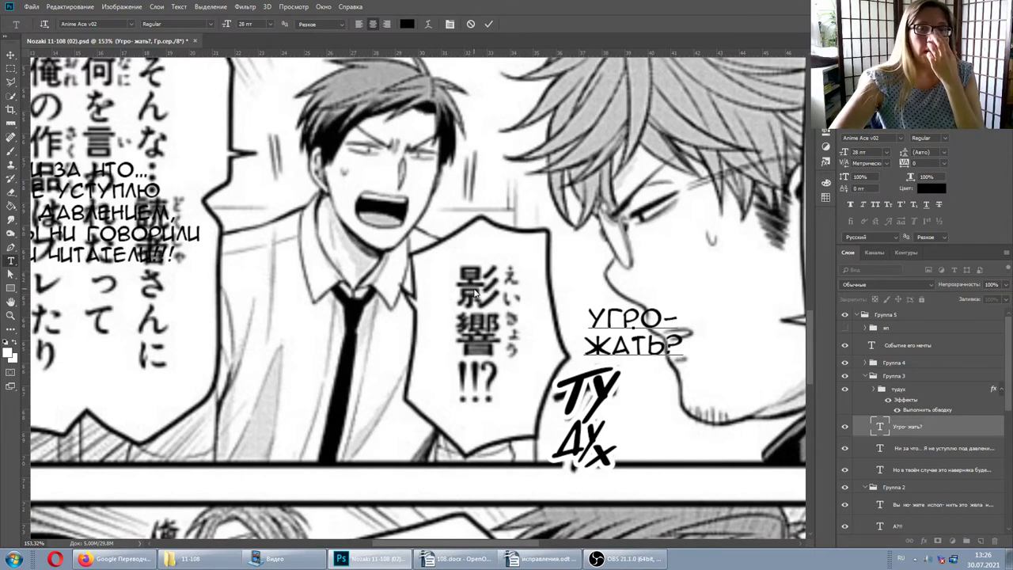
{"action": "scroll", "coordinate": [475, 293], "scroll_direction": "up", "scroll_amount": 1}
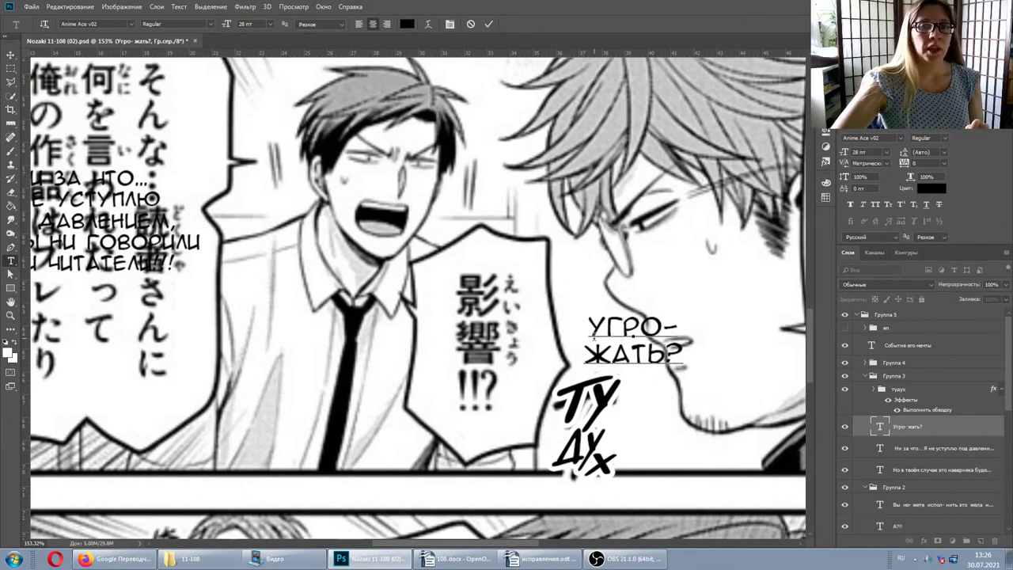
{"action": "left_click_drag", "start_coordinate": [590, 327], "coordinate": [668, 360]}
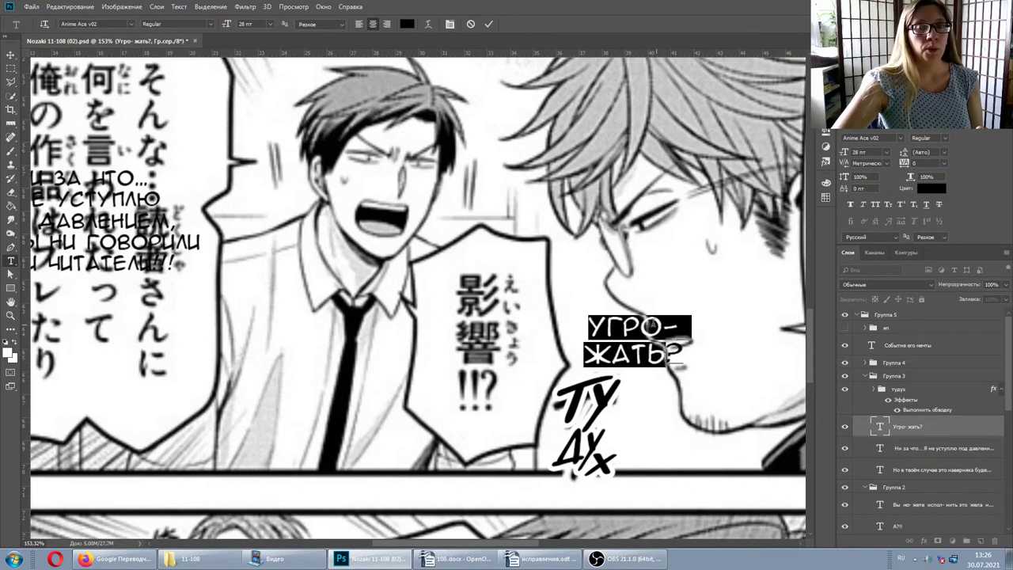
{"action": "left_click", "coordinate": [637, 332]}
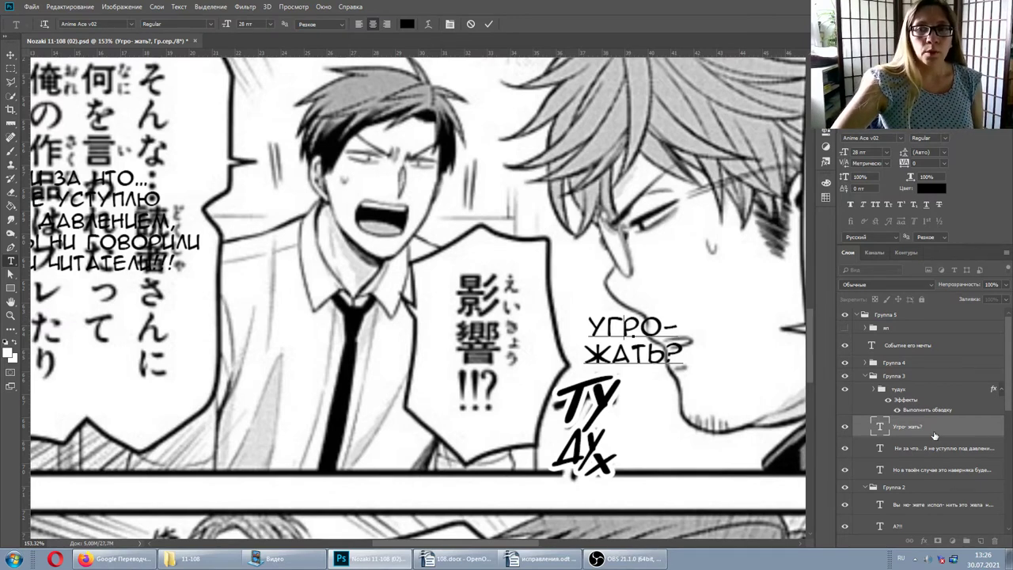
Step: Move Угро-жать? into the left bubble and enlarge it to about 59 pt
{"action": "left_click_drag", "start_coordinate": [645, 301], "coordinate": [518, 278]}
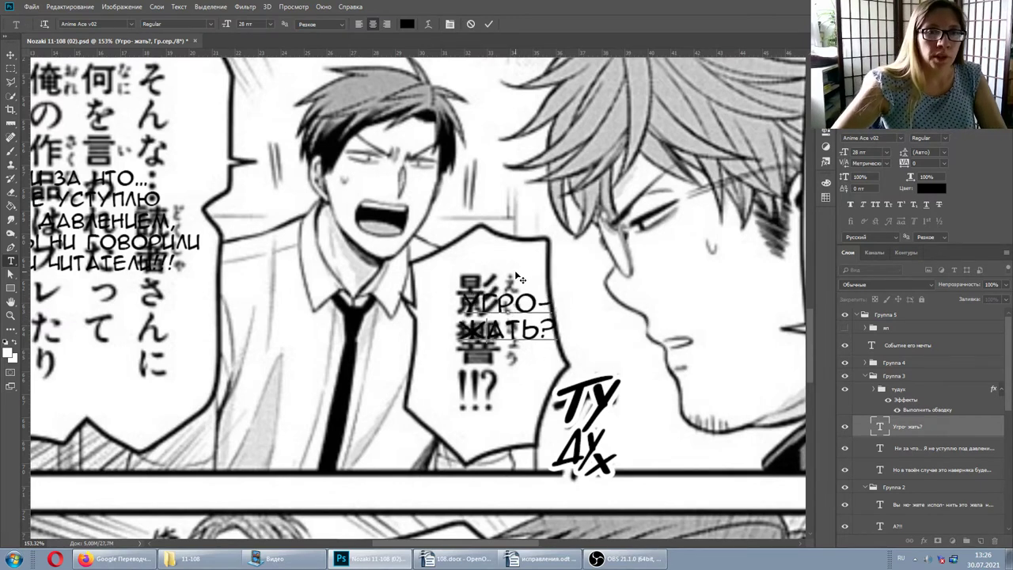
{"action": "left_click_drag", "start_coordinate": [556, 286], "coordinate": [602, 268]}
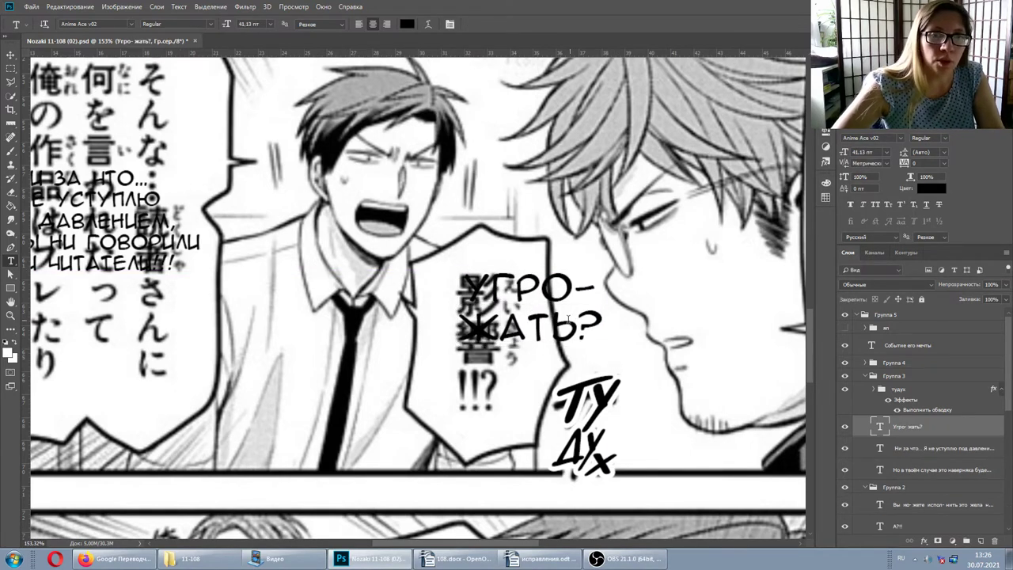
{"action": "left_click_drag", "start_coordinate": [604, 349], "coordinate": [652, 388]}
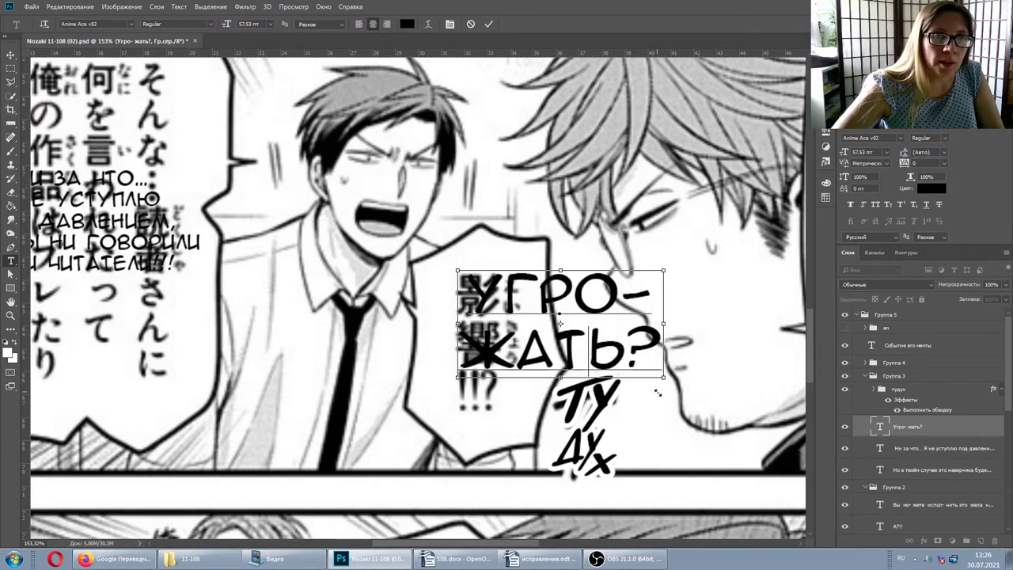
{"action": "left_click_drag", "start_coordinate": [652, 388], "coordinate": [661, 393]}
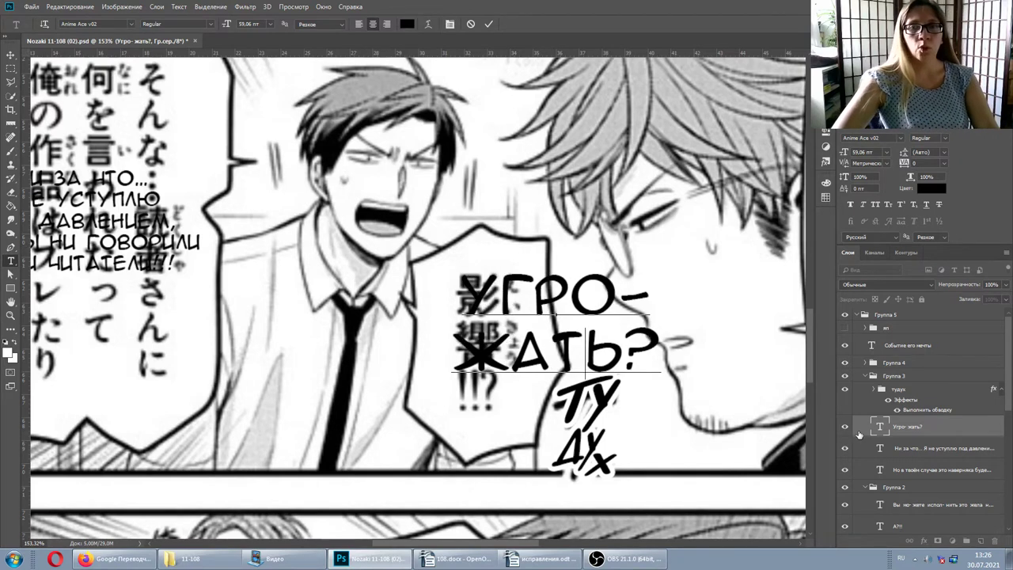
{"action": "left_click", "coordinate": [925, 427]}
Step: Shift the enlarged Угро-жать? text left and hide the Japanese original layer
{"action": "left_click", "coordinate": [561, 288]}
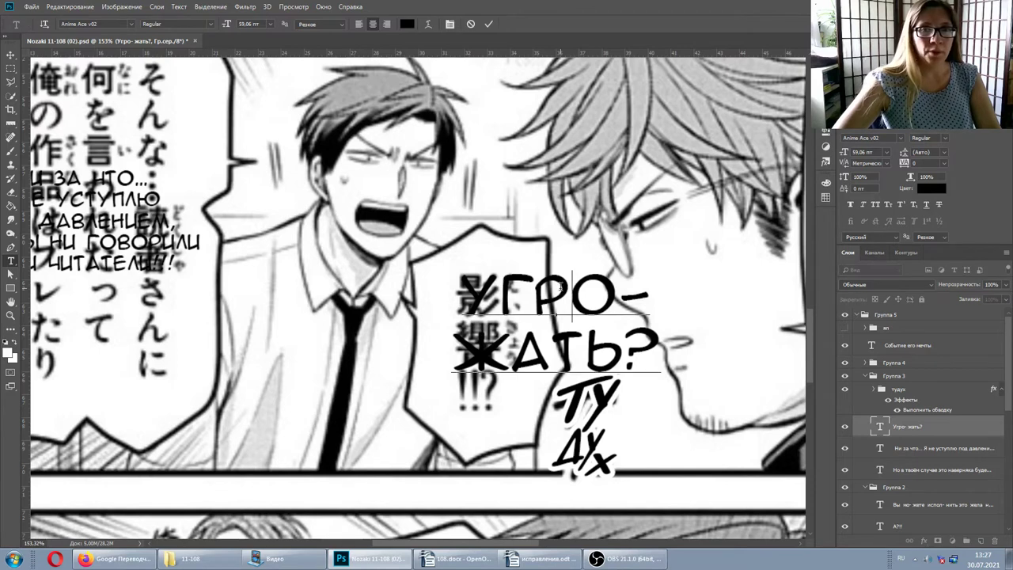
{"action": "left_click_drag", "start_coordinate": [562, 264], "coordinate": [509, 277]}
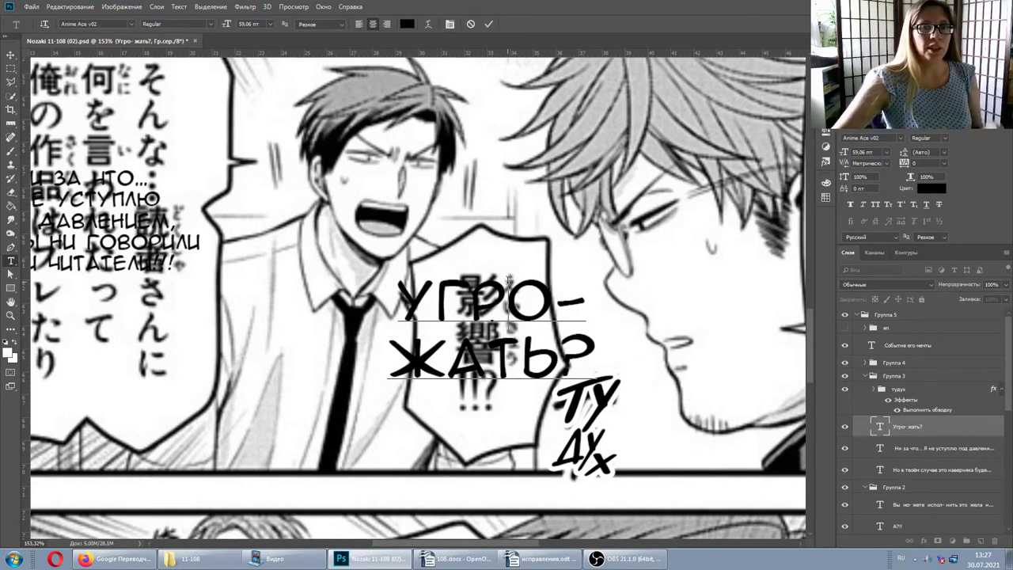
{"action": "scroll", "coordinate": [868, 486], "scroll_direction": "down", "scroll_amount": 5}
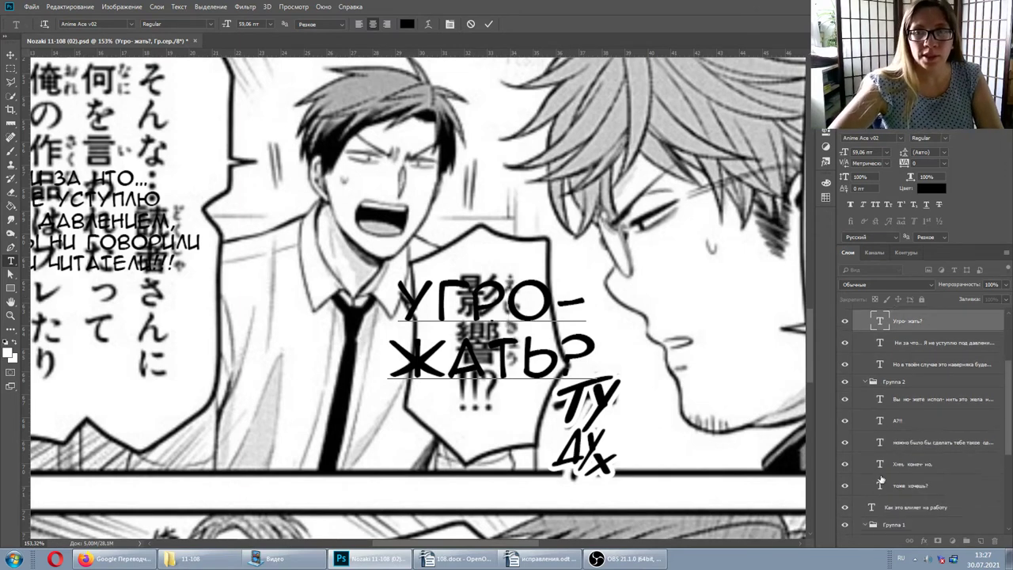
{"action": "scroll", "coordinate": [868, 487], "scroll_direction": "down", "scroll_amount": 5}
{"action": "left_click", "coordinate": [845, 502]}
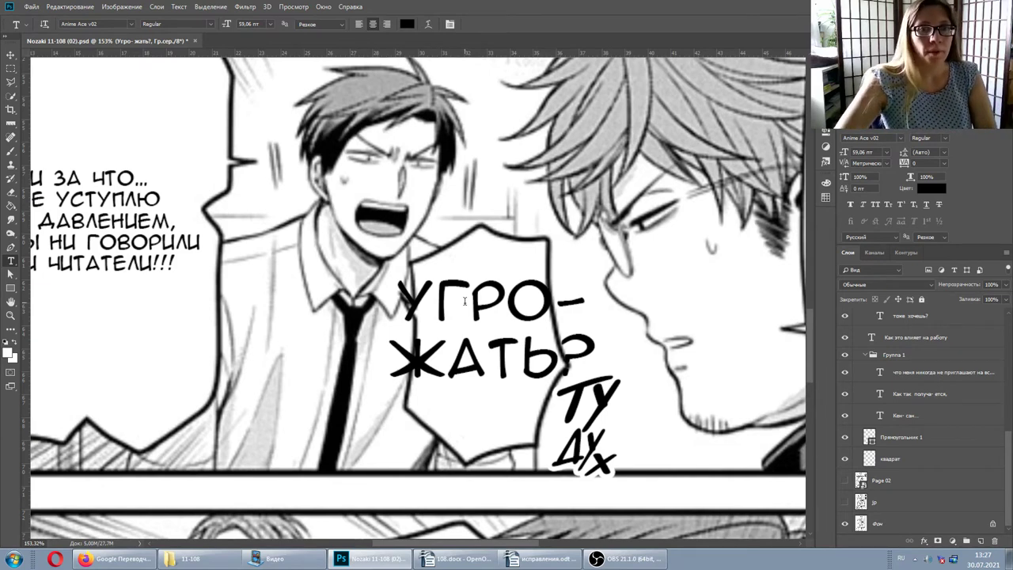
Step: Try breaking УГРО-ЖАТЬ? into three hyphenated lines, undoing the upward shift
{"action": "left_click", "coordinate": [464, 303]}
{"action": "type", "text": "-"}
{"action": "key", "text": "Return"}
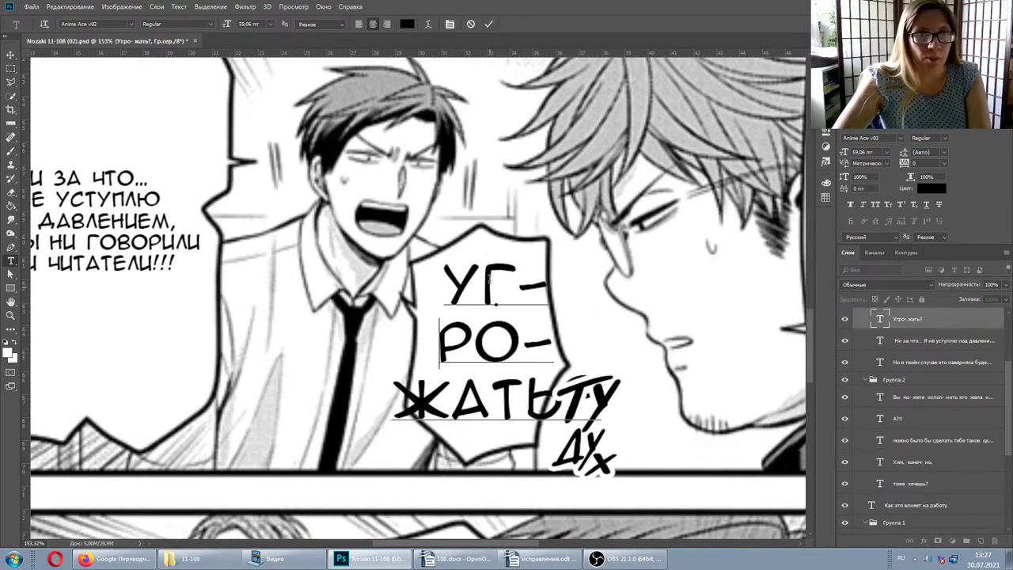
{"action": "left_click_drag", "start_coordinate": [519, 295], "coordinate": [516, 276]}
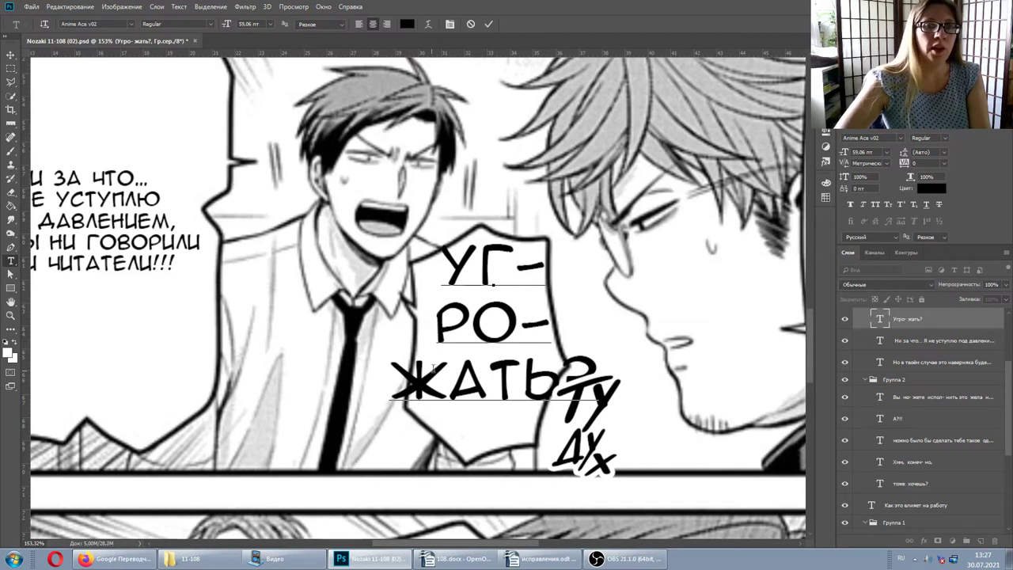
{"action": "left_click_drag", "start_coordinate": [416, 376], "coordinate": [582, 368]}
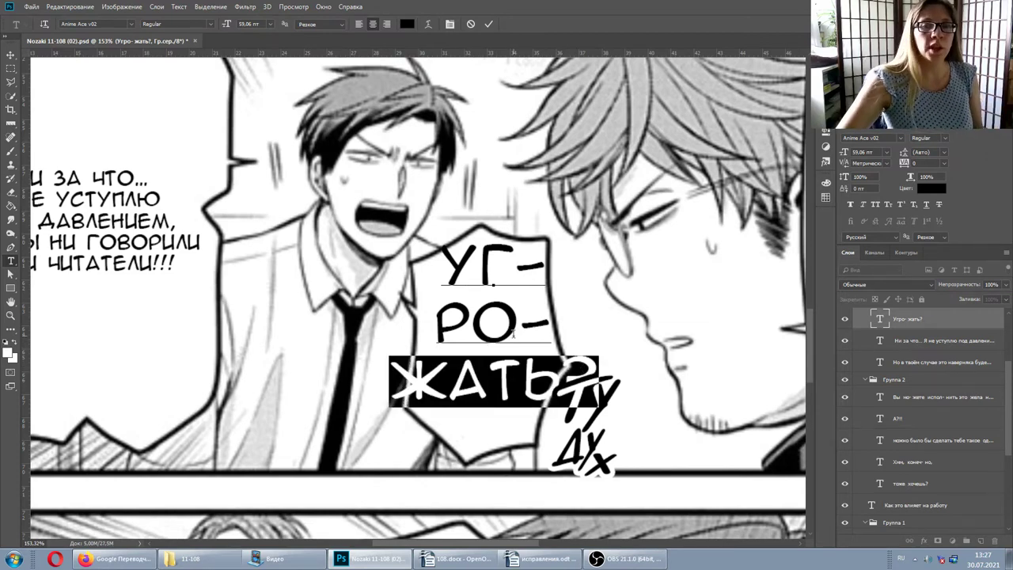
{"action": "left_click", "coordinate": [474, 340]}
{"action": "key", "text": "ctrl+z"}
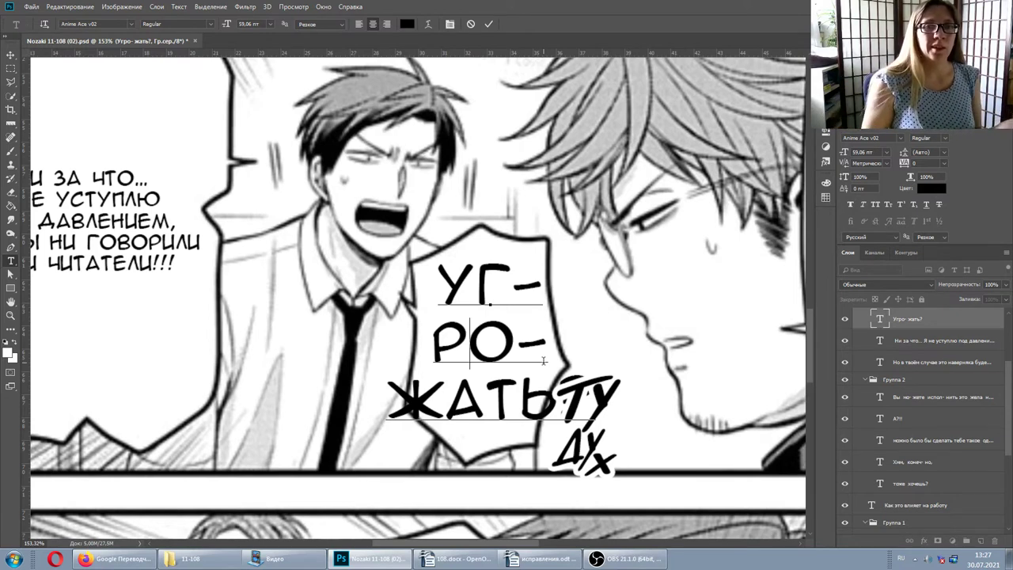
{"action": "left_click", "coordinate": [941, 319]}
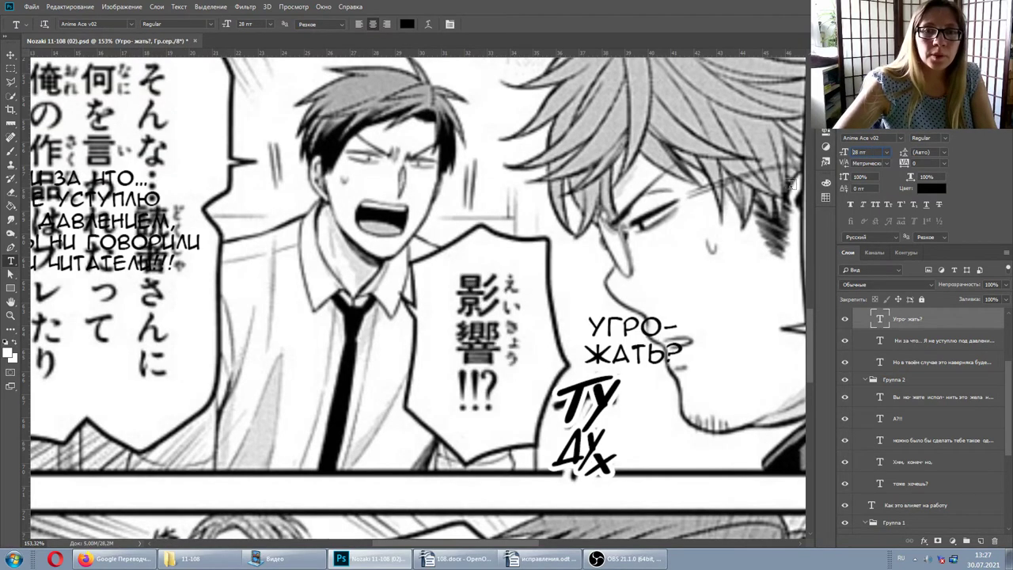
Step: Move the 28 pt Угро-жать? text into the central bubble
{"action": "left_click", "coordinate": [657, 305]}
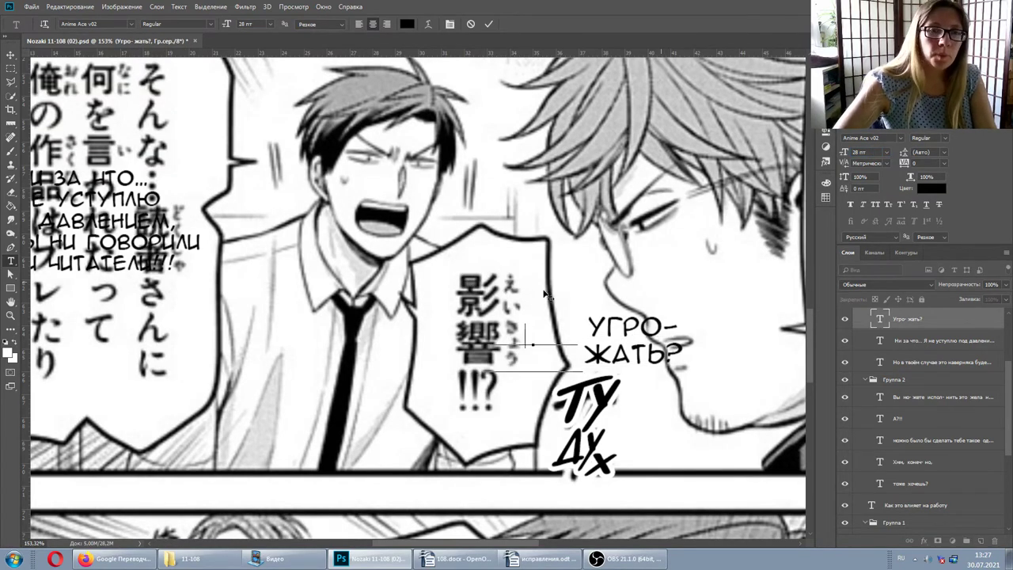
{"action": "mouse_move", "coordinate": [667, 285]}
{"action": "left_mouse_down"}
{"action": "mouse_move", "coordinate": [519, 285]}
{"action": "mouse_move", "coordinate": [526, 281]}
{"action": "left_mouse_up"}
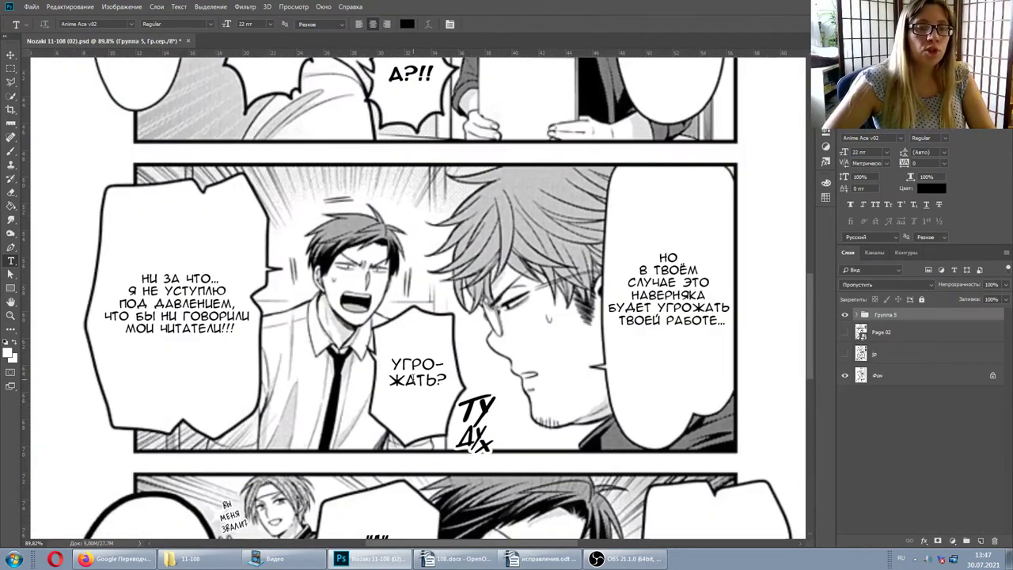
{"action": "double_click", "coordinate": [413, 378]}
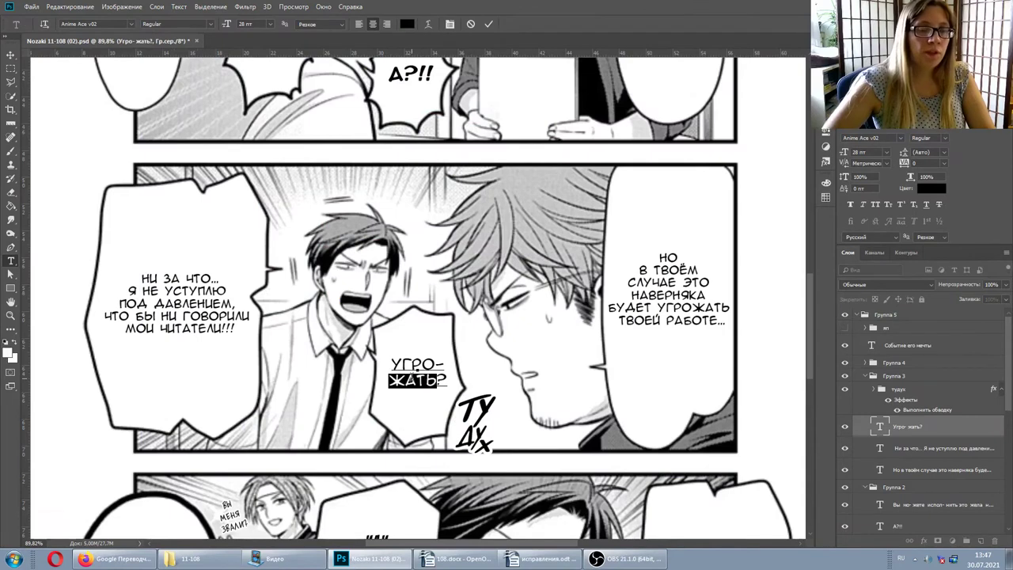
Step: Commit the Угро-жать? edit and collapse the Группа 5 layer group
{"action": "left_click", "coordinate": [412, 378]}
{"action": "left_click", "coordinate": [940, 469]}
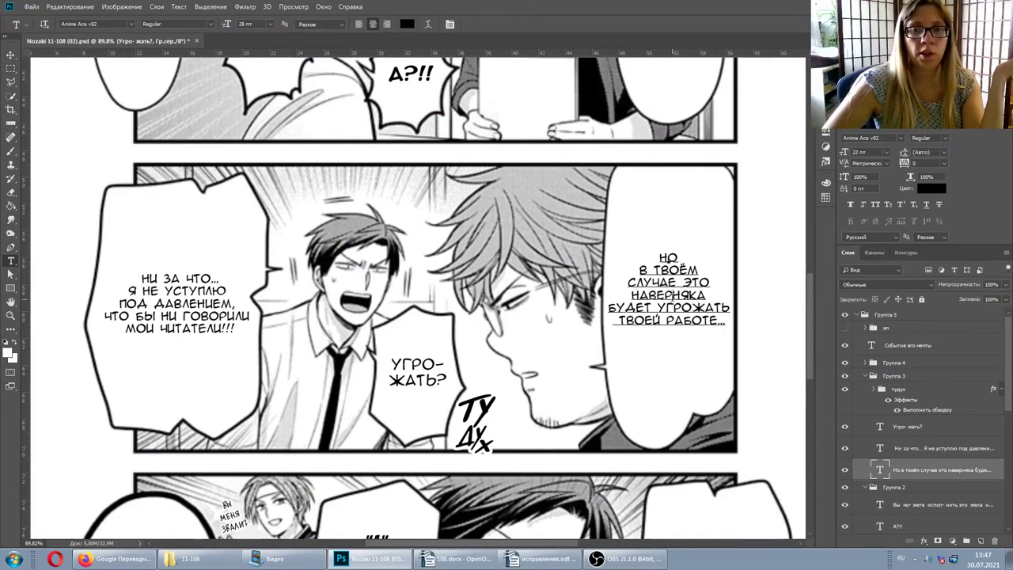
{"action": "key", "text": "ctrl+Return"}
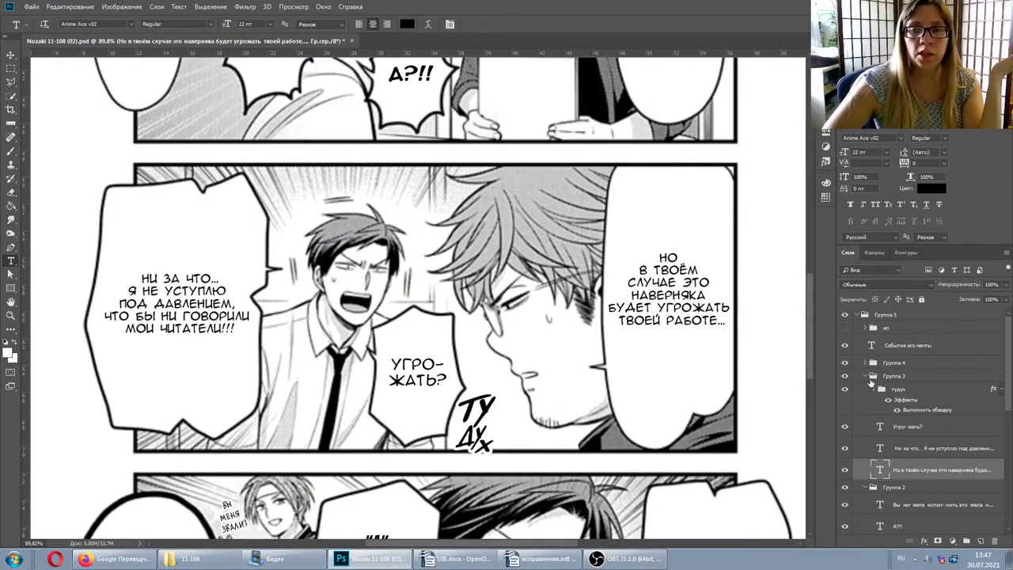
{"action": "left_click", "coordinate": [859, 315]}
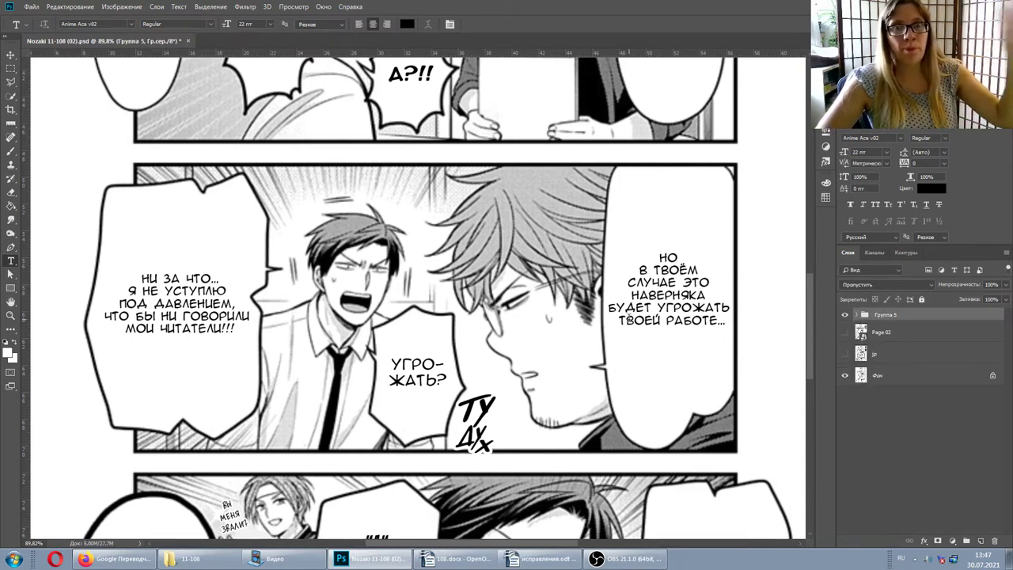
{"action": "scroll", "coordinate": [678, 326], "scroll_direction": "up", "scroll_amount": 2}
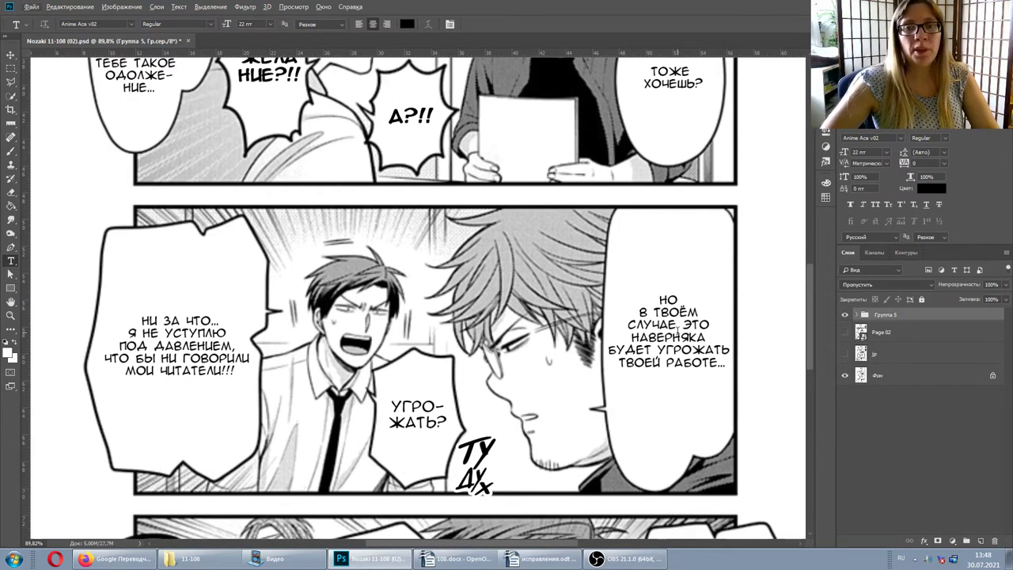
{"action": "left_click", "coordinate": [678, 326]}
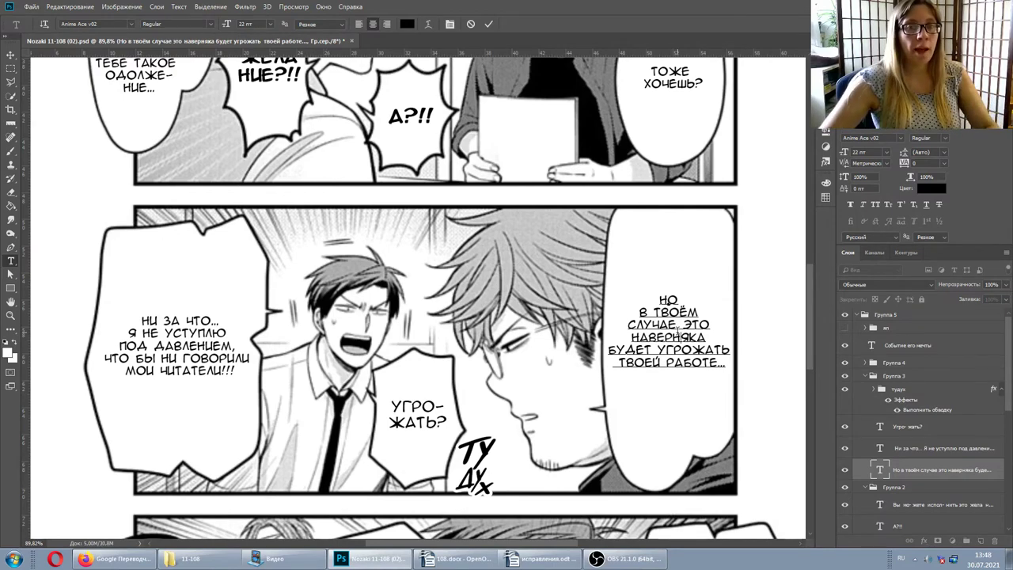
Step: Pan to the page's top panel and show the Japanese original layer over Кен-сан
{"action": "scroll", "coordinate": [627, 325], "scroll_direction": "down", "scroll_amount": 3}
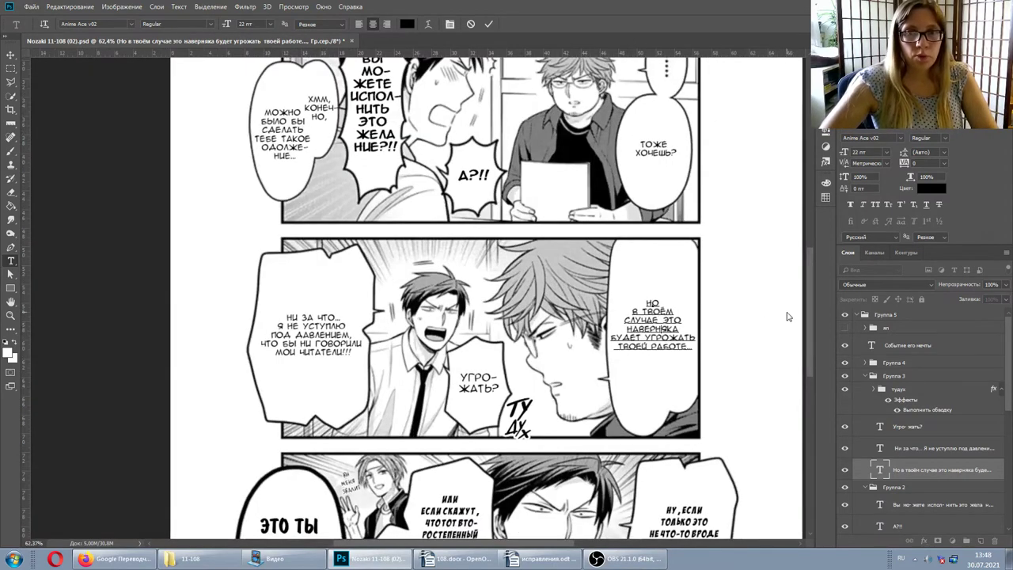
{"action": "left_click_drag", "start_coordinate": [812, 304], "coordinate": [810, 174]}
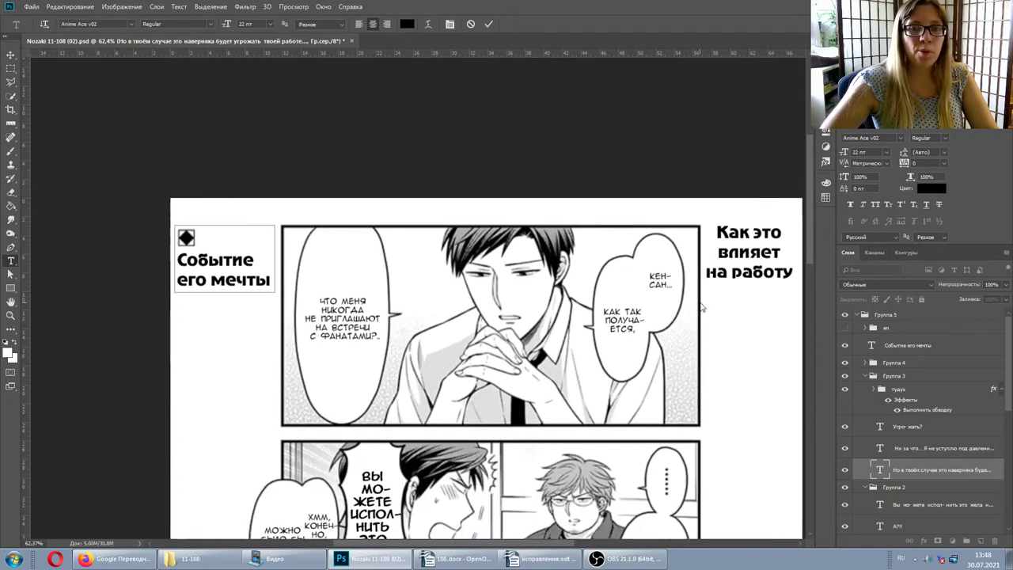
{"action": "scroll", "coordinate": [919, 436], "scroll_direction": "down", "scroll_amount": 5}
{"action": "left_click", "coordinate": [845, 502]}
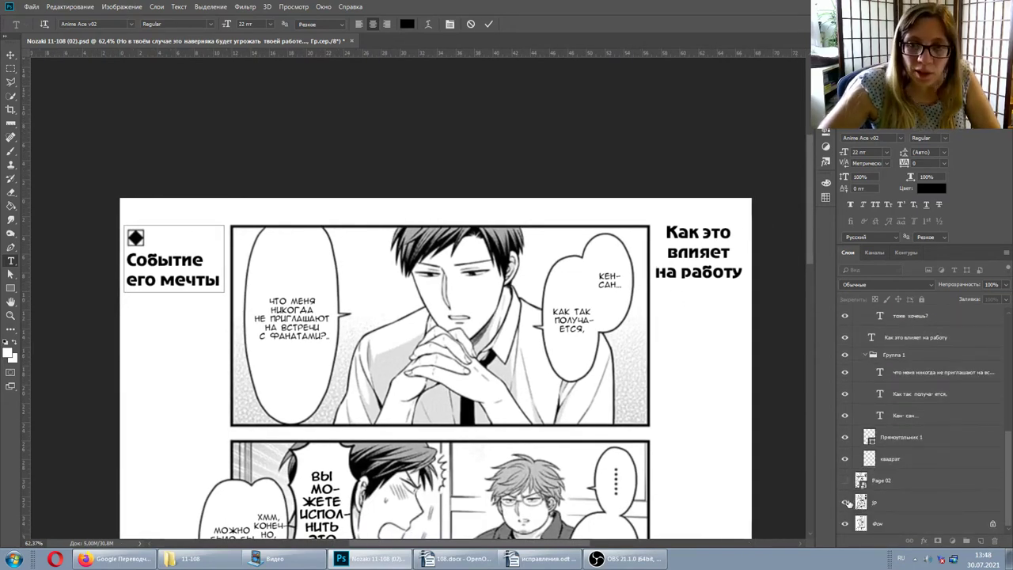
{"action": "left_click", "coordinate": [590, 278]}
Step: Set the Кен-сан text to 42 pt and move it up and right in the bubble
{"action": "scroll", "coordinate": [590, 277], "scroll_direction": "up", "scroll_amount": 9}
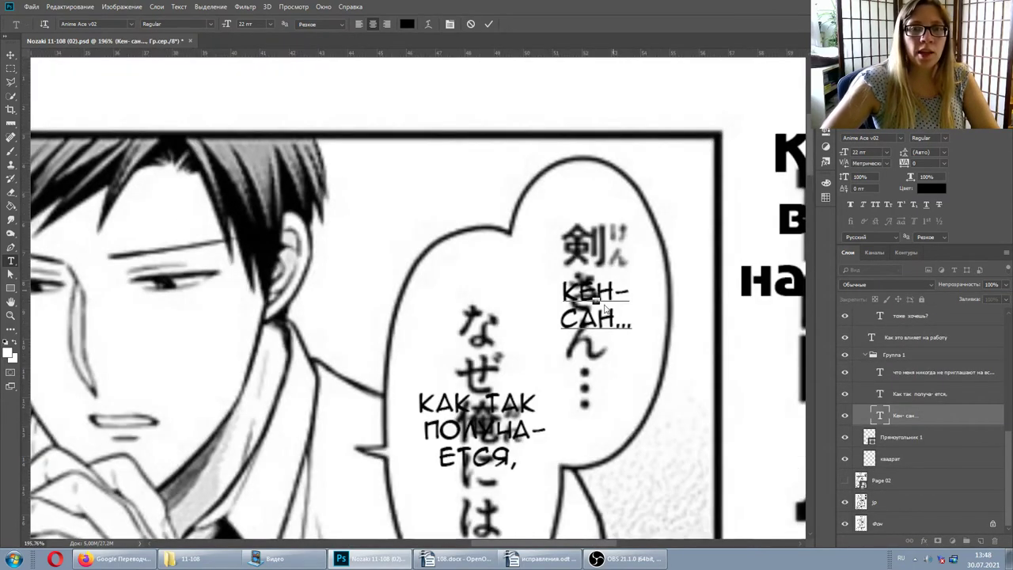
{"action": "left_click", "coordinate": [908, 421]}
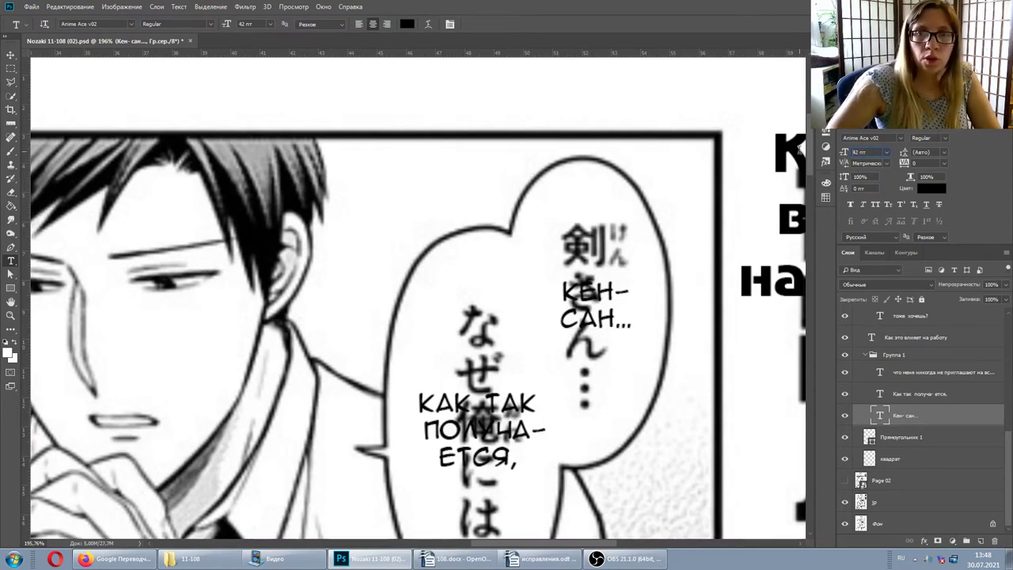
{"action": "type", "text": "42"}
{"action": "key", "text": "Return"}
{"action": "left_click", "coordinate": [601, 285]}
{"action": "left_click_drag", "start_coordinate": [614, 249], "coordinate": [649, 211]}
{"action": "key", "text": "ctrl+Return"}
Step: Raise КЕН-САН to 44 pt and move it left and down in the bubble
{"action": "type", "text": "44"}
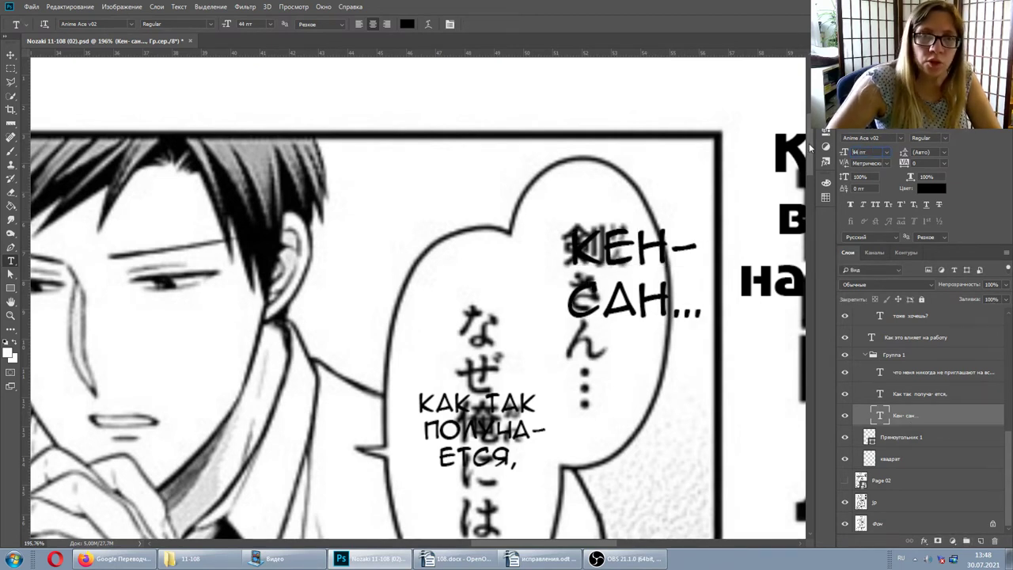
{"action": "key", "text": "Return"}
{"action": "left_click", "coordinate": [651, 228]}
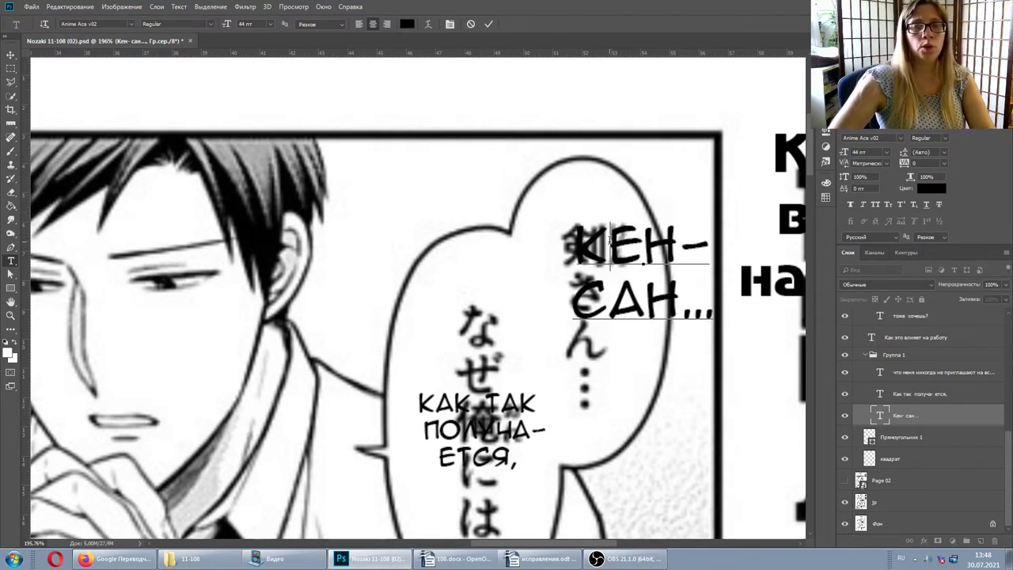
{"action": "left_click_drag", "start_coordinate": [656, 198], "coordinate": [621, 229]}
{"action": "left_click", "coordinate": [910, 414]}
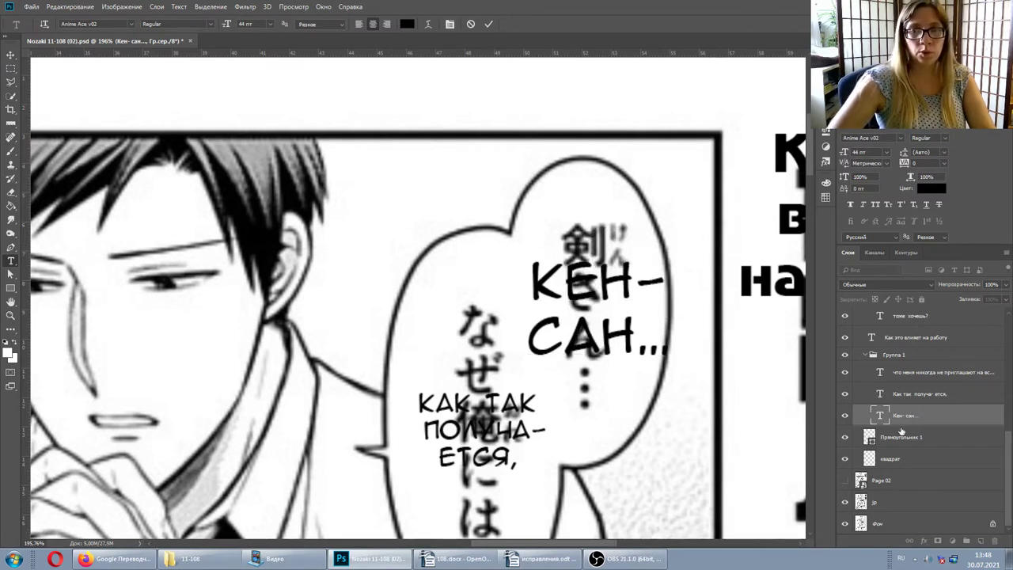
Step: Hide the Japanese original layer and check the КАК ТАК ПОЛУЧА-ЕТСЯ bubble text
{"action": "left_click", "coordinate": [845, 501]}
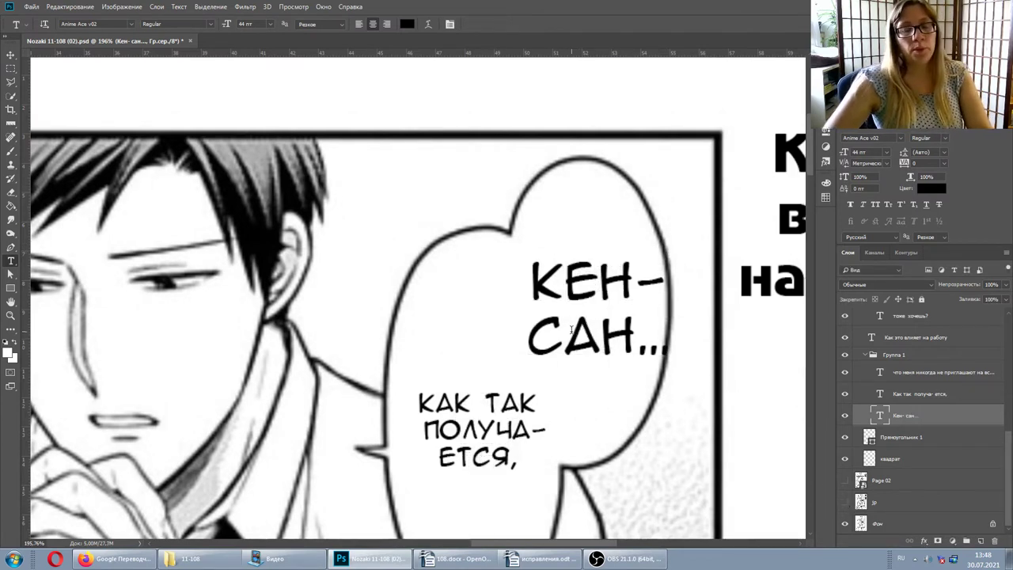
{"action": "scroll", "coordinate": [448, 326], "scroll_direction": "down", "scroll_amount": 2}
{"action": "left_click", "coordinate": [476, 372]}
{"action": "key", "text": "Escape"}
{"action": "scroll", "coordinate": [450, 335], "scroll_direction": "down", "scroll_amount": 1}
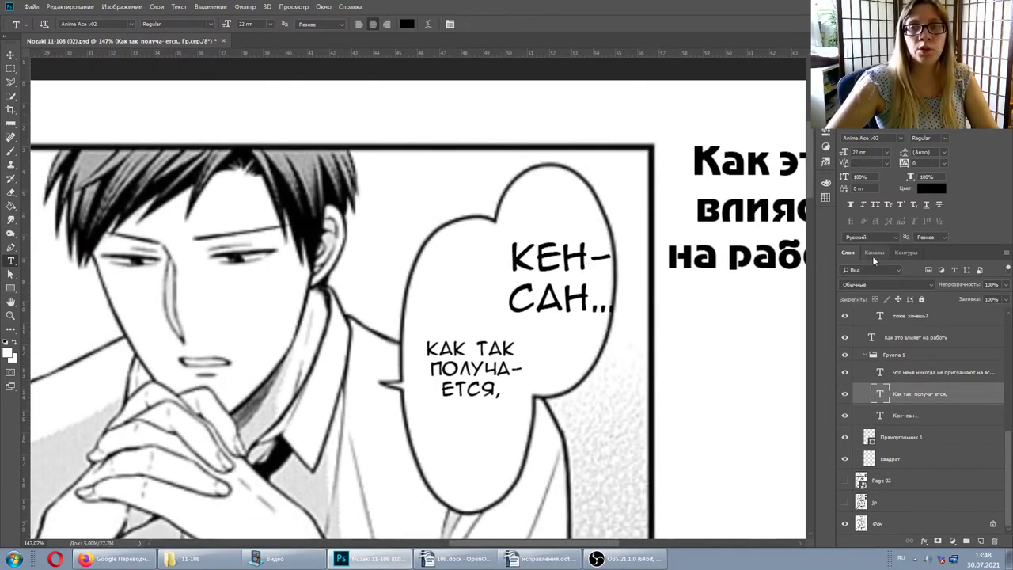
Step: Set the КАК ТАК text to 44 pt and rewrap it with hyphenated ПО-ЛУЧА-ЕТСЯ
{"action": "type", "text": "44"}
{"action": "key", "text": "Return"}
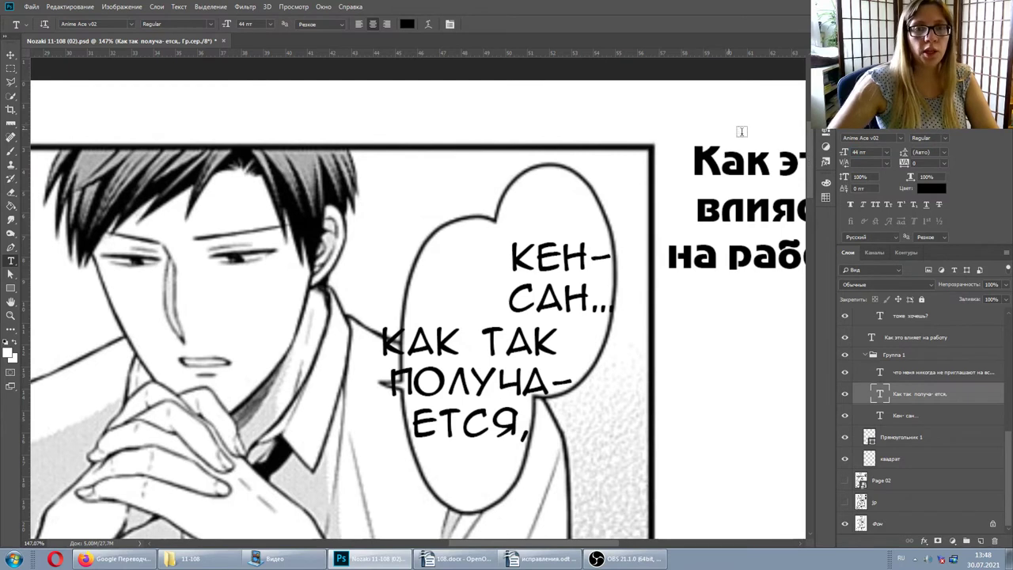
{"action": "left_click", "coordinate": [471, 335]}
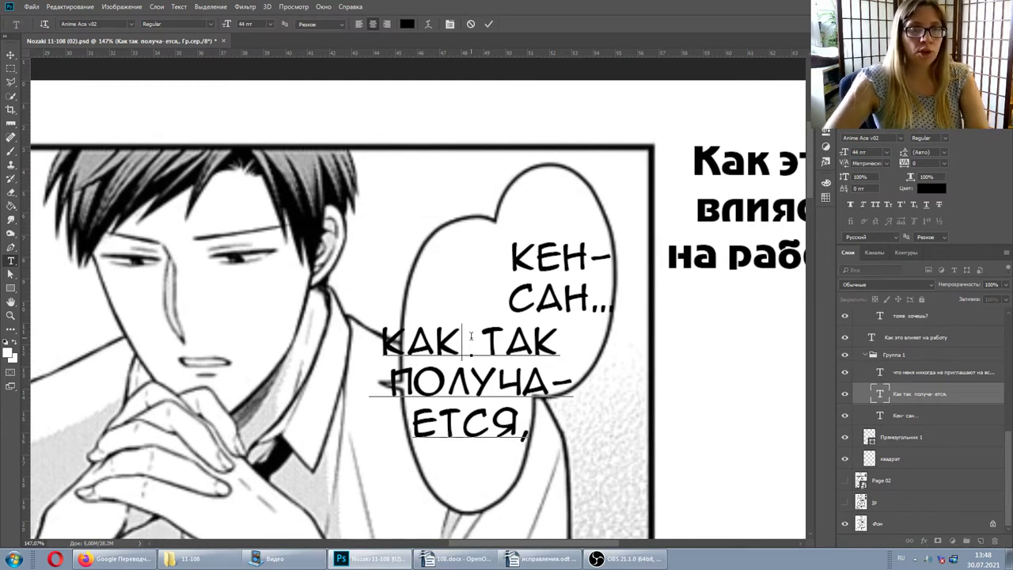
{"action": "key", "text": "Return"}
{"action": "key", "text": "Delete"}
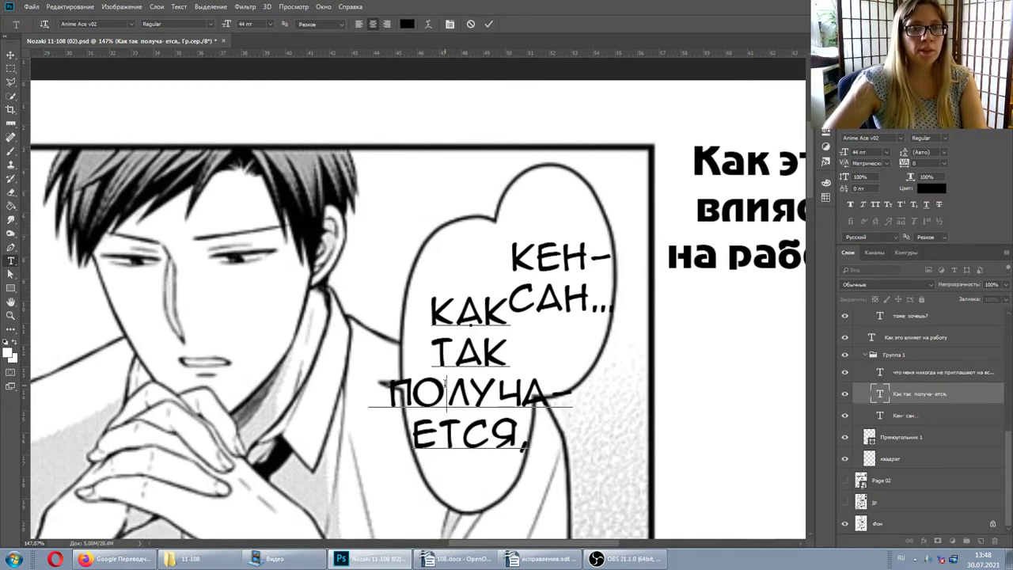
{"action": "type", "text": "-"}
{"action": "key", "text": "Return"}
{"action": "key", "text": "ctrl+Return"}
Step: Select both the КАК ТАК and Кен-сан texts in the balloon and set them to 40 pt
{"action": "left_click", "coordinate": [455, 433]}
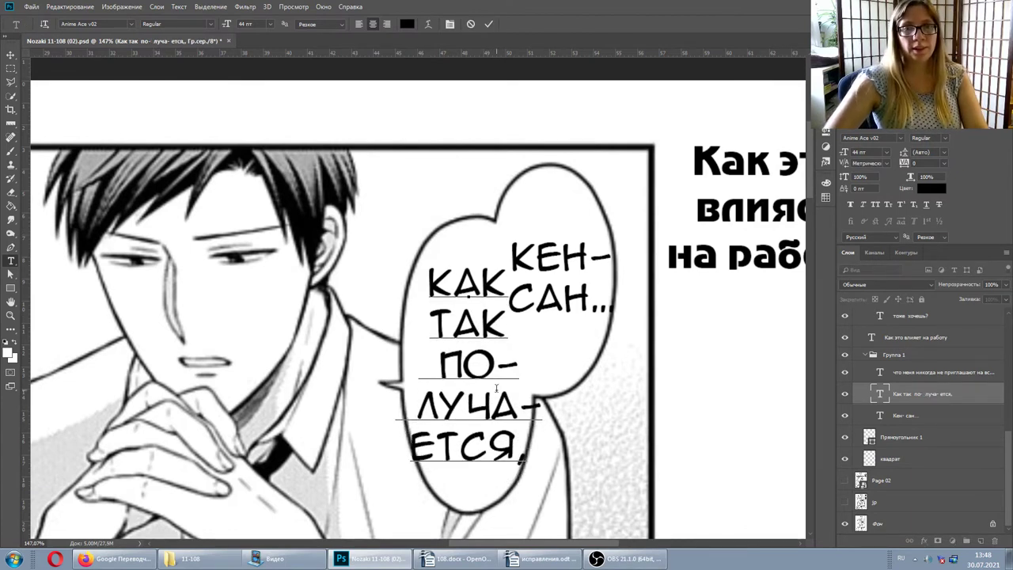
{"action": "scroll", "coordinate": [466, 378], "scroll_direction": "down", "scroll_amount": 2}
{"action": "scroll", "coordinate": [805, 409], "scroll_direction": "down", "scroll_amount": 1}
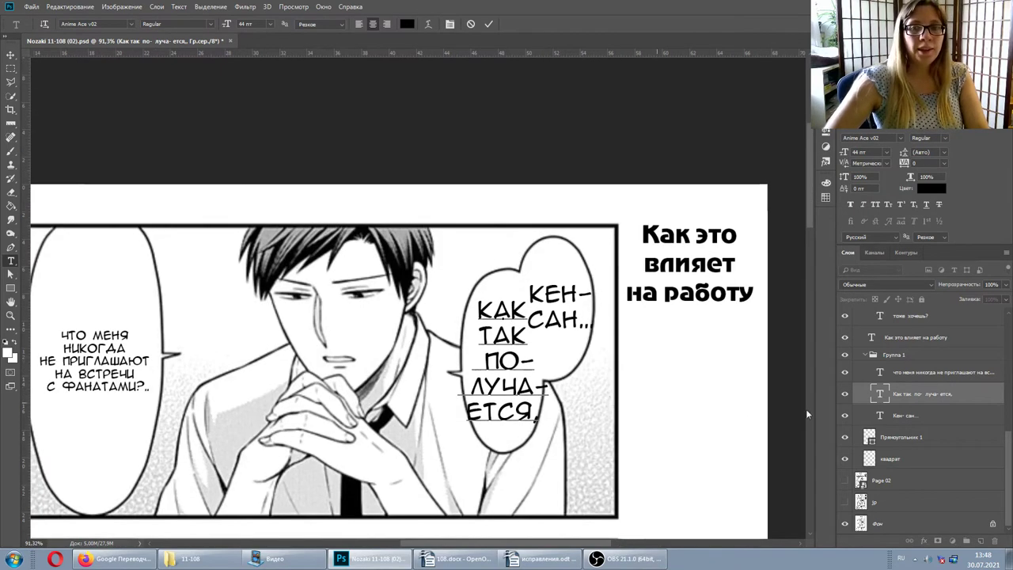
{"action": "left_click", "coordinate": [896, 393]}
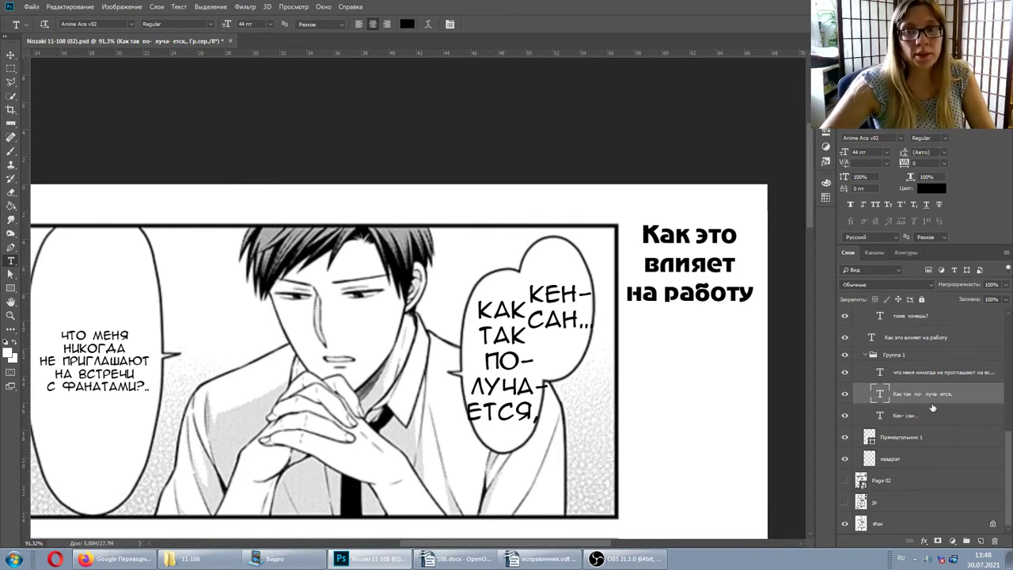
{"action": "left_click", "coordinate": [927, 414], "text": "shift"}
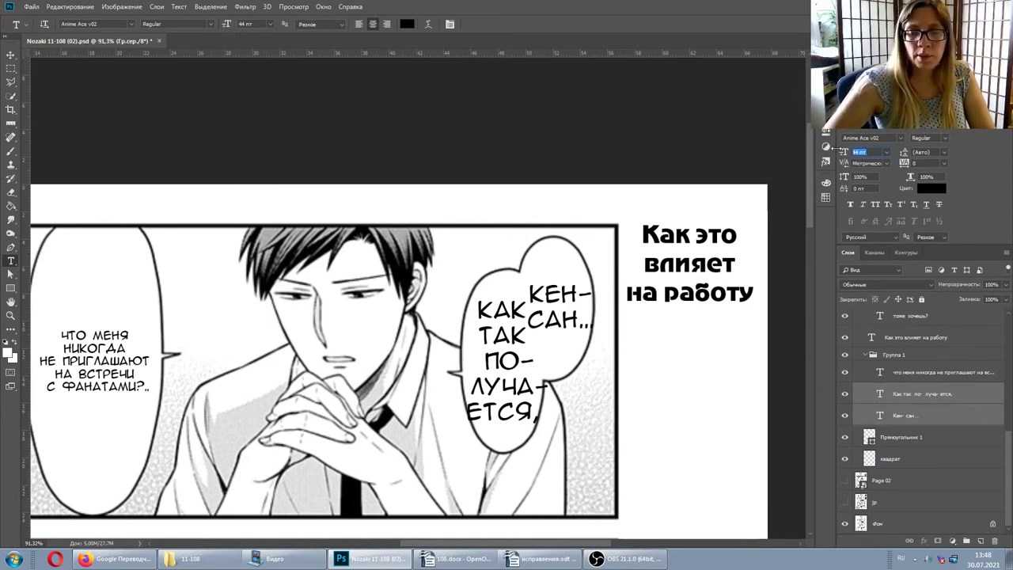
{"action": "type", "text": "40"}
{"action": "key", "text": "Return"}
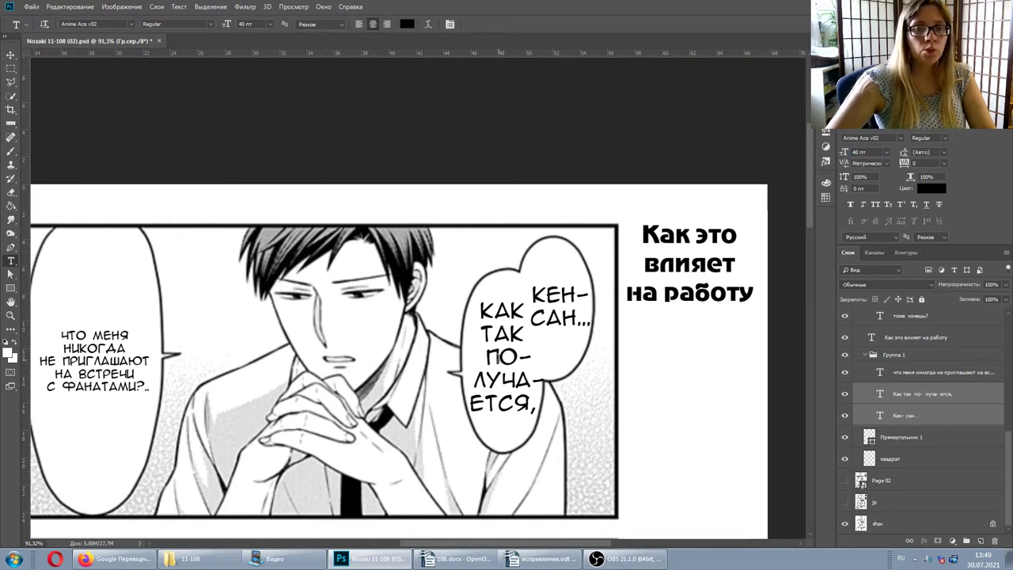
Step: Check the 40 pt КАК ТАК ПО-ЛУЧА-ЕТСЯ text in its bubble and move to the left balloon
{"action": "left_click", "coordinate": [497, 357]}
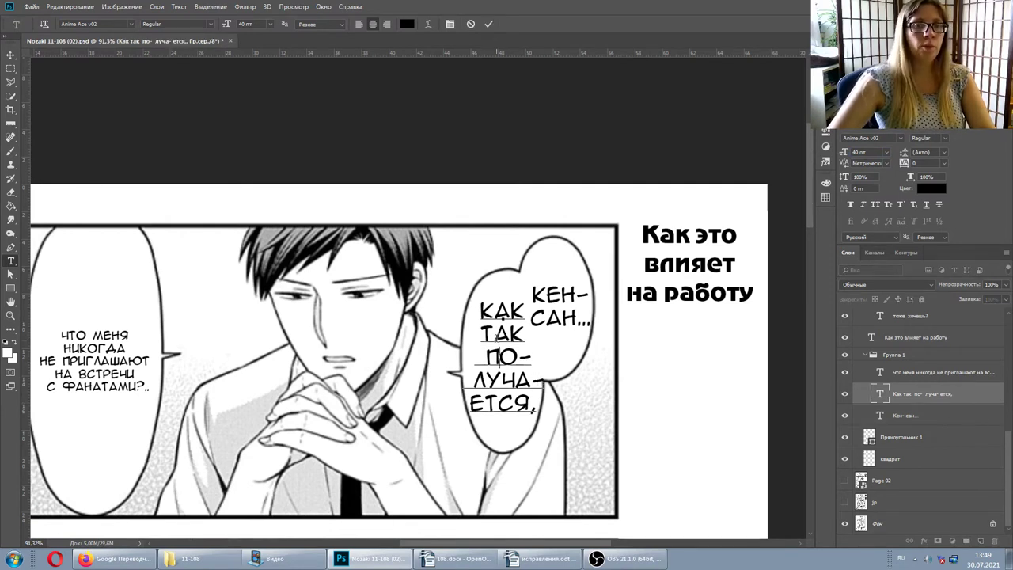
{"action": "key", "text": "ctrl+Return"}
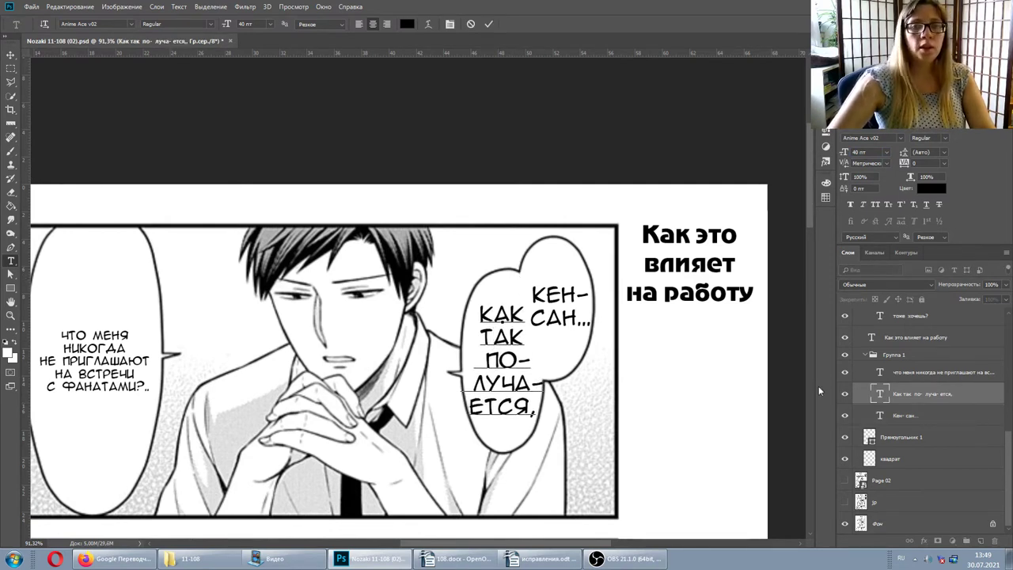
{"action": "scroll", "coordinate": [234, 391], "scroll_direction": "left", "scroll_amount": 2}
{"action": "scroll", "coordinate": [235, 391], "scroll_direction": "left", "scroll_amount": 1}
{"action": "left_click", "coordinate": [234, 391], "text": "ctrl"}
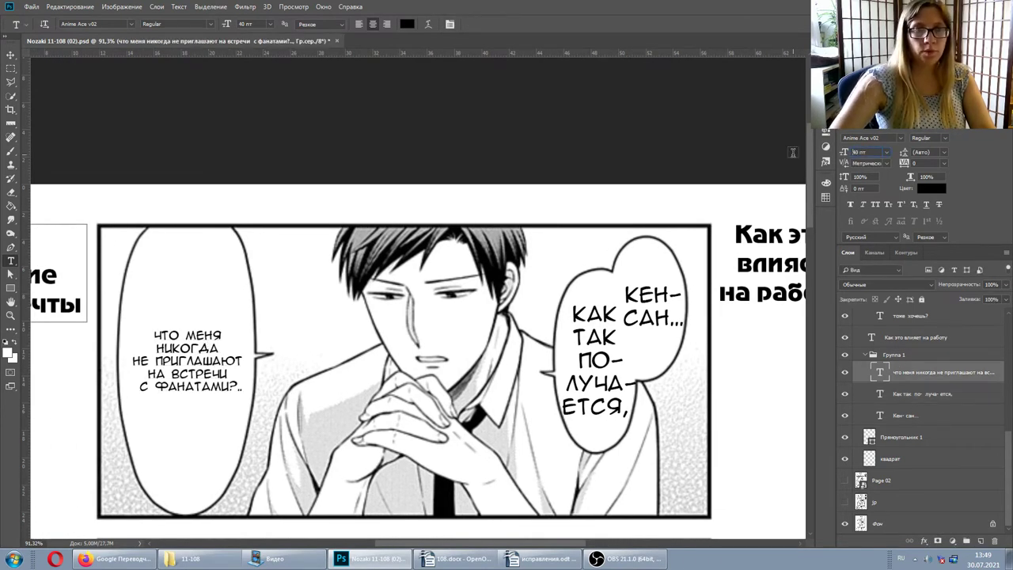
Step: Set the 'что меня…' text to 40 pt and move it higher within the left balloon
{"action": "type", "text": "40"}
{"action": "key", "text": "Return"}
{"action": "left_click", "coordinate": [174, 336]}
{"action": "left_click_drag", "start_coordinate": [228, 321], "coordinate": [222, 267]}
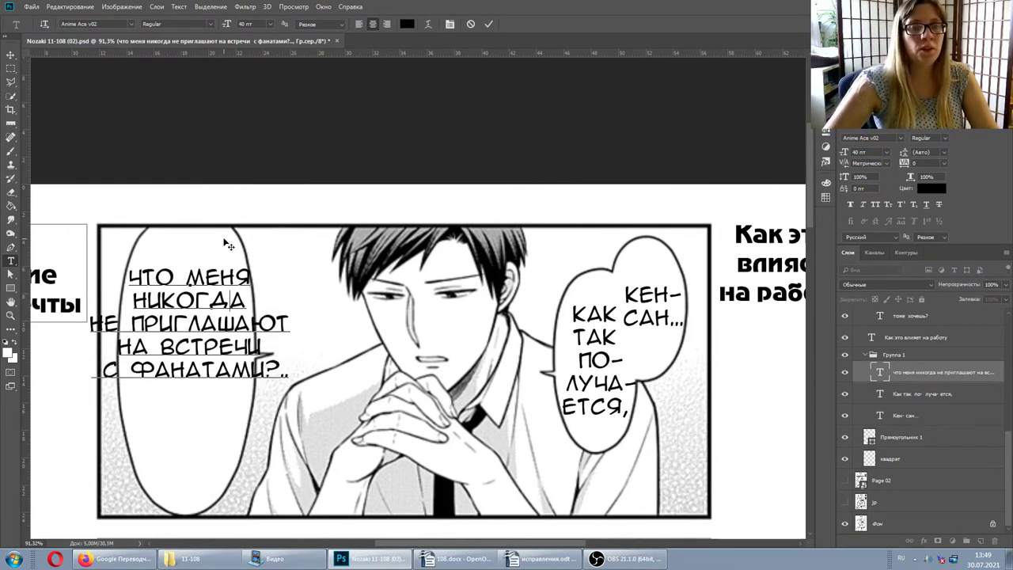
{"action": "left_click_drag", "start_coordinate": [227, 245], "coordinate": [222, 267]}
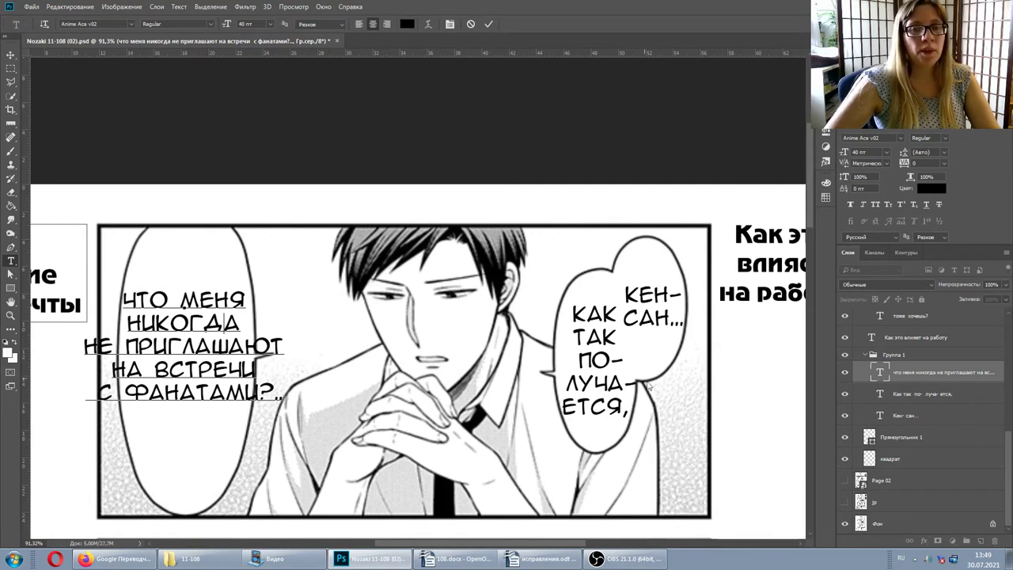
{"action": "left_click", "coordinate": [936, 380]}
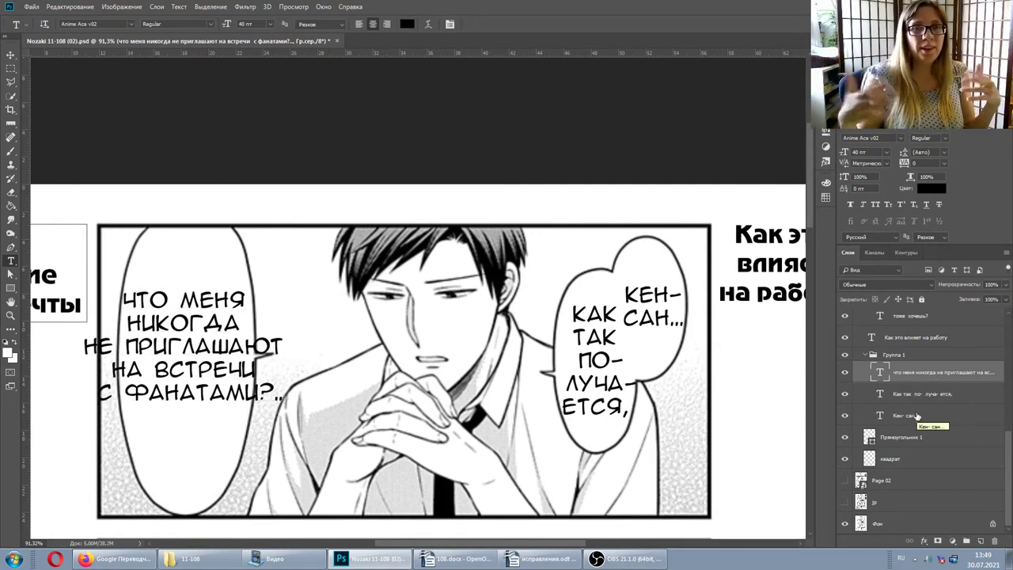
Step: Set all three Группа 1 texts to 36 pt and hyphenate ПРИГ-ЛАШАЮТ
{"action": "left_click", "coordinate": [916, 416], "text": "shift"}
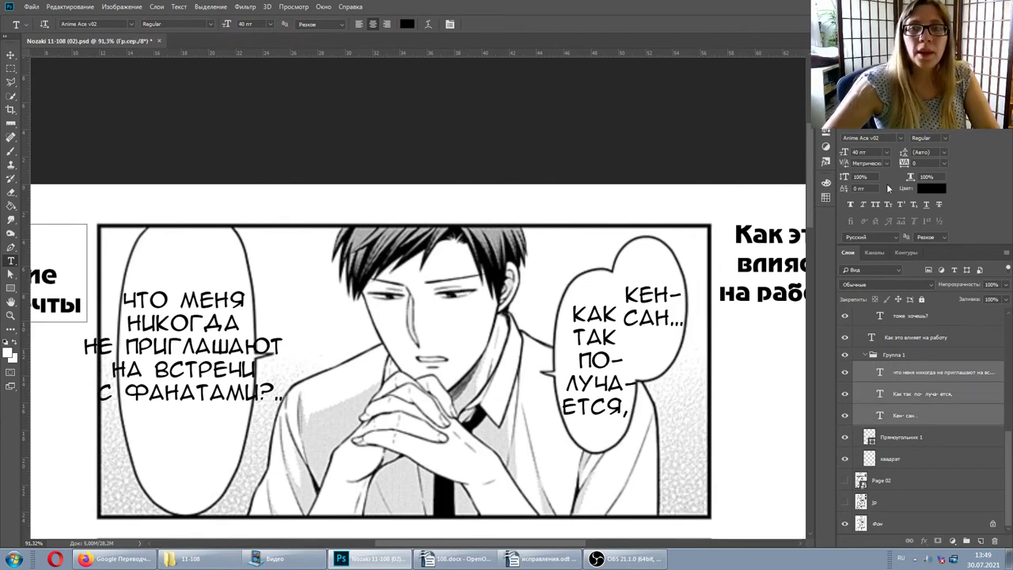
{"action": "type", "text": "36"}
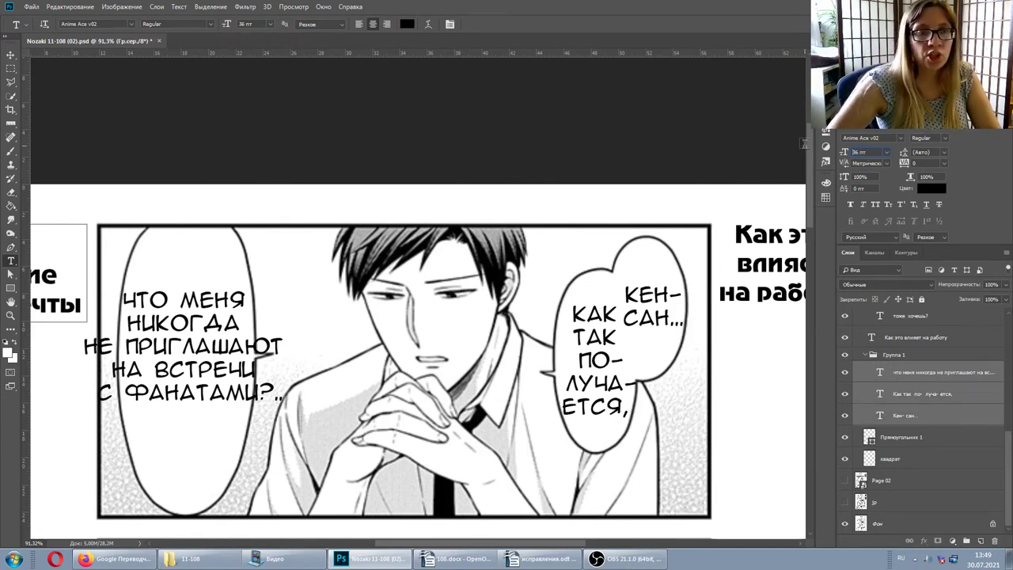
{"action": "key", "text": "Return"}
{"action": "left_click", "coordinate": [172, 301]}
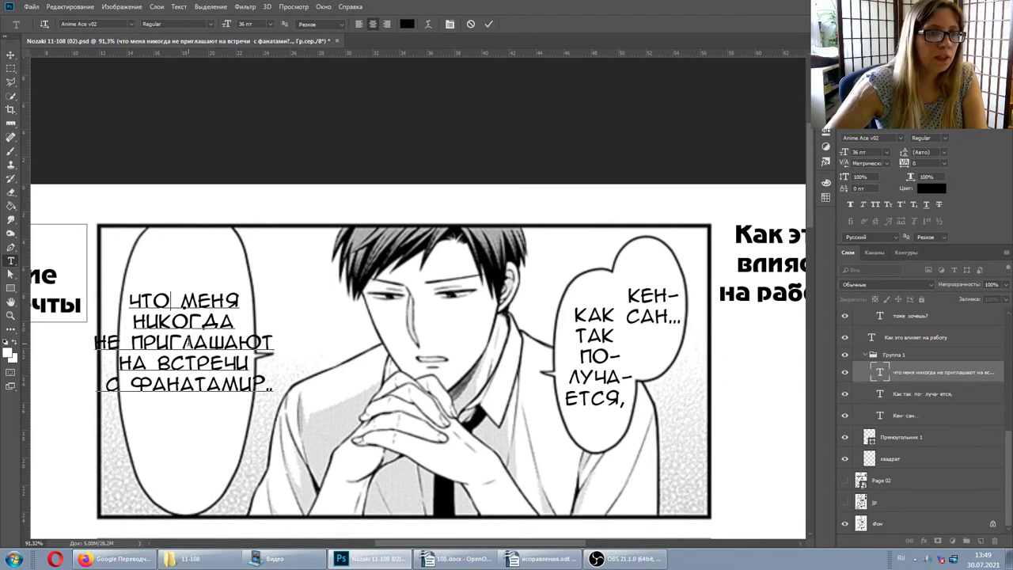
{"action": "left_click", "coordinate": [182, 342]}
{"action": "type", "text": "-"}
{"action": "key", "text": "Return"}
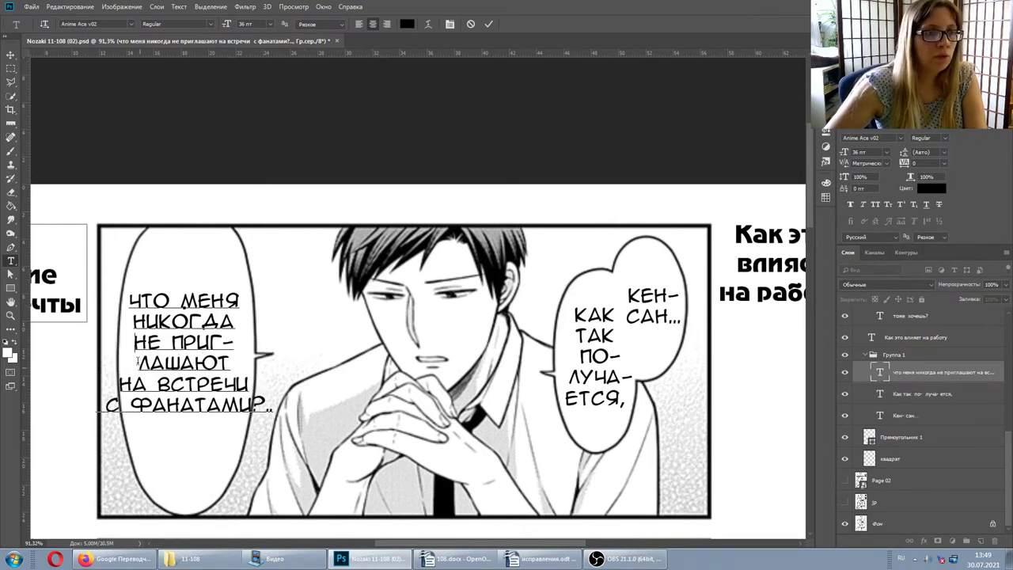
Step: Hyphenate ФАНА-ТАМИ onto a new line and nudge the bubble text slightly right
{"action": "left_click", "coordinate": [192, 405]}
{"action": "type", "text": "-"}
{"action": "key", "text": "Return"}
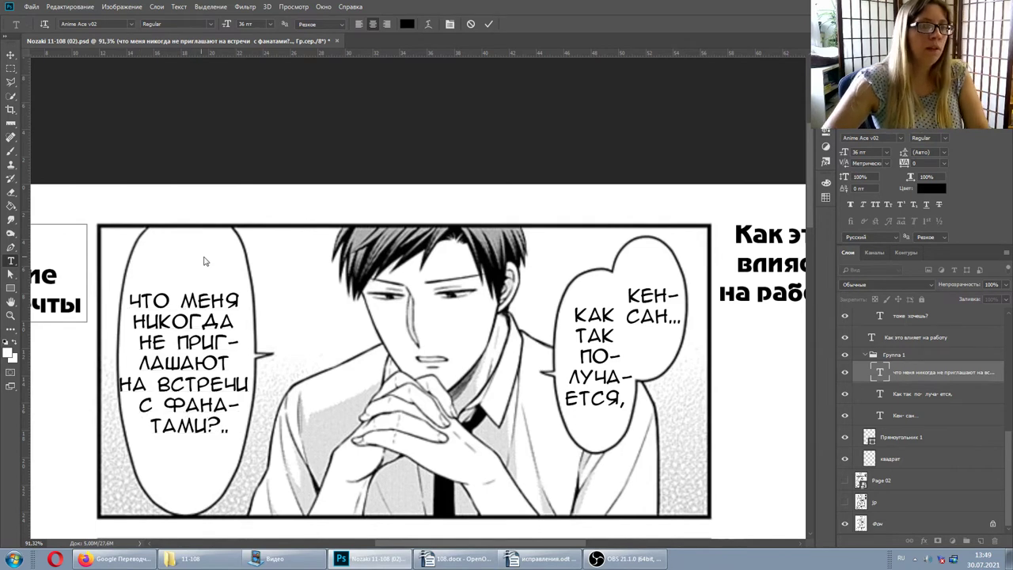
{"action": "left_click_drag", "start_coordinate": [274, 311], "coordinate": [276, 311]}
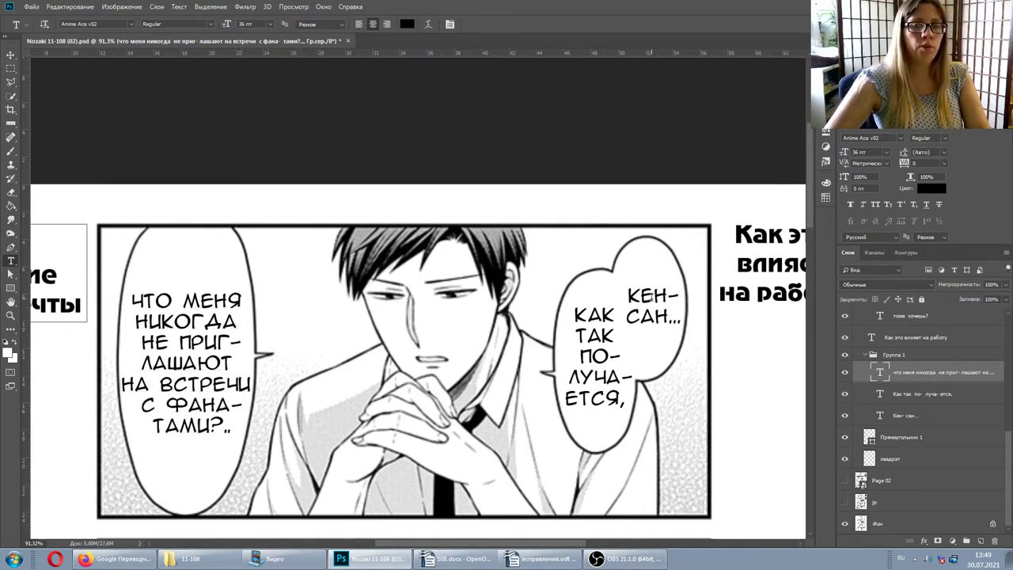
{"action": "left_click", "coordinate": [910, 406]}
Step: Set the 'Хмм, конеч-но' and 'можно было бы…' texts in the next panel to 36 pt
{"action": "scroll", "coordinate": [615, 367], "scroll_direction": "down", "scroll_amount": 3}
{"action": "scroll", "coordinate": [615, 367], "scroll_direction": "down", "scroll_amount": 4}
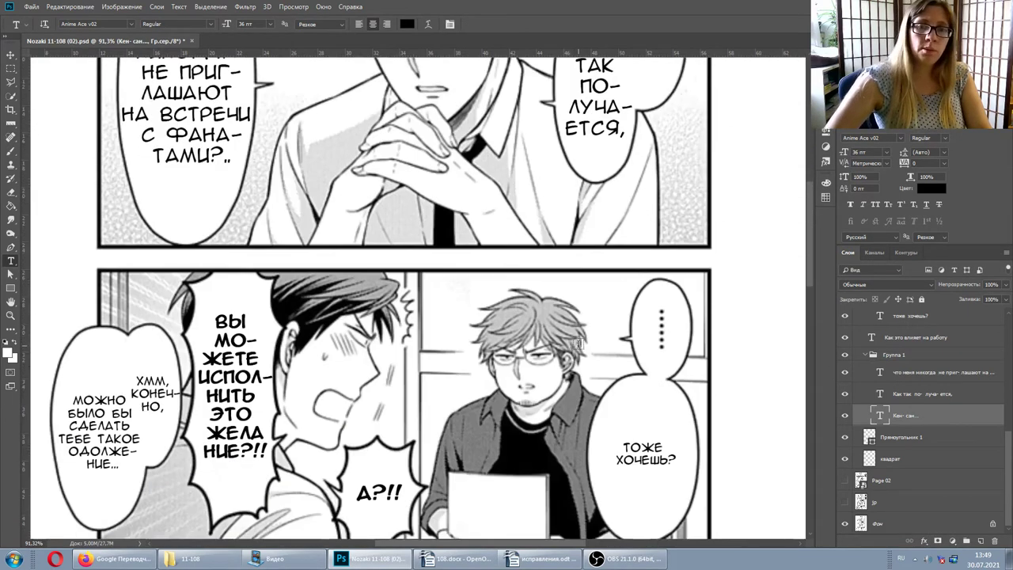
{"action": "scroll", "coordinate": [615, 367], "scroll_direction": "down", "scroll_amount": 3}
{"action": "left_click", "coordinate": [158, 281]}
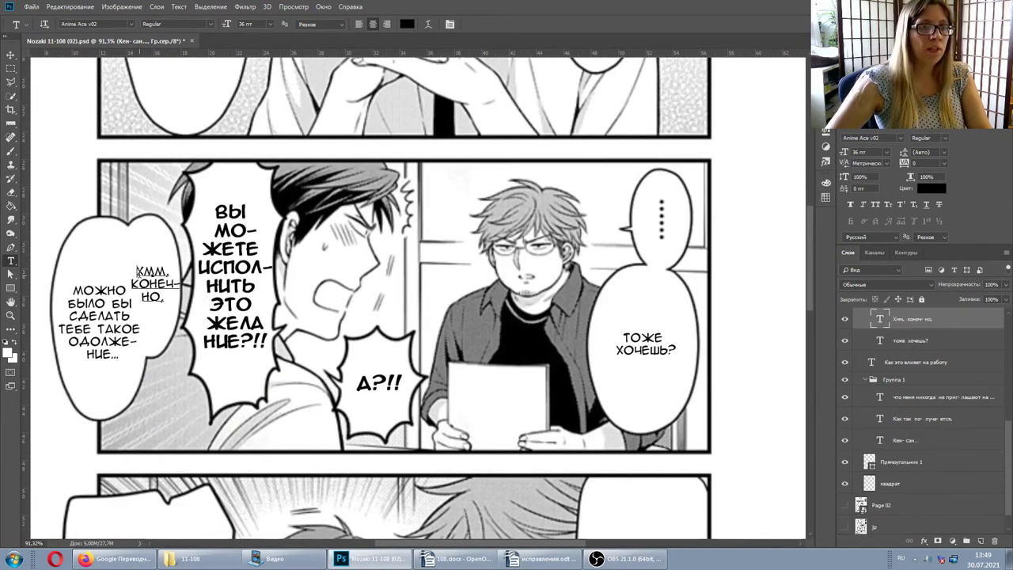
{"action": "left_click", "coordinate": [908, 322]}
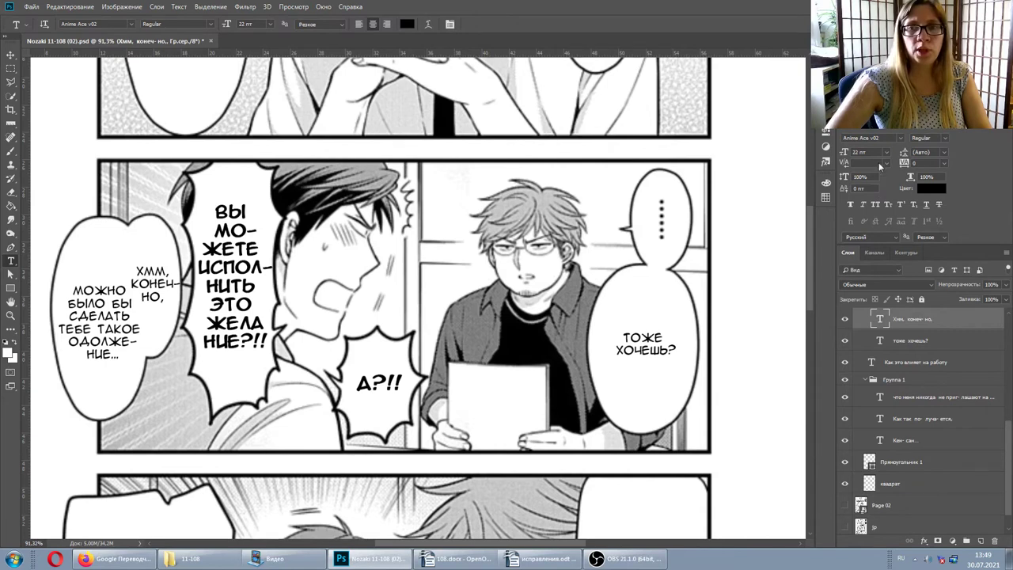
{"action": "type", "text": "36"}
{"action": "key", "text": "Return"}
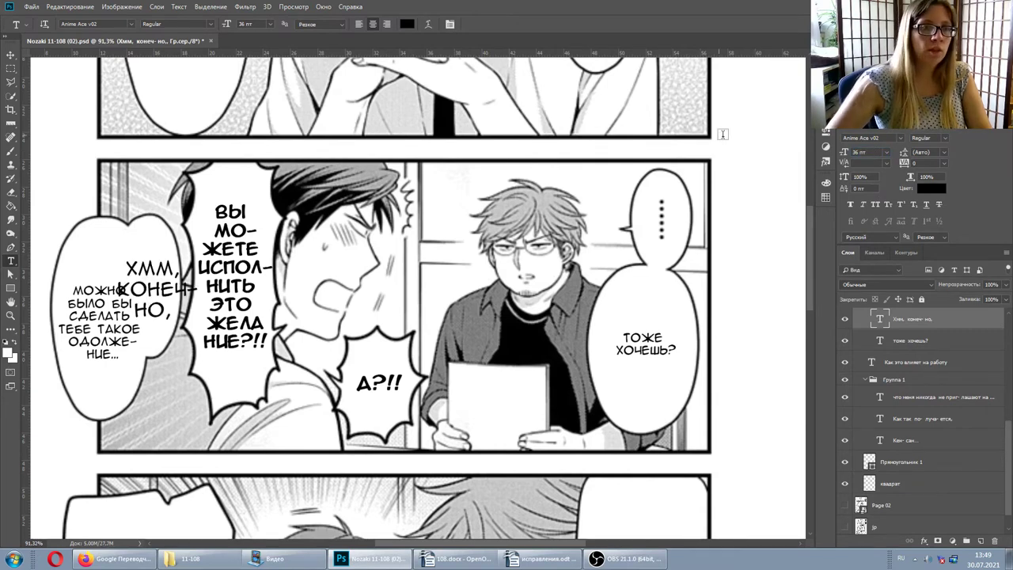
{"action": "left_click", "coordinate": [108, 272]}
{"action": "left_click", "coordinate": [923, 317]}
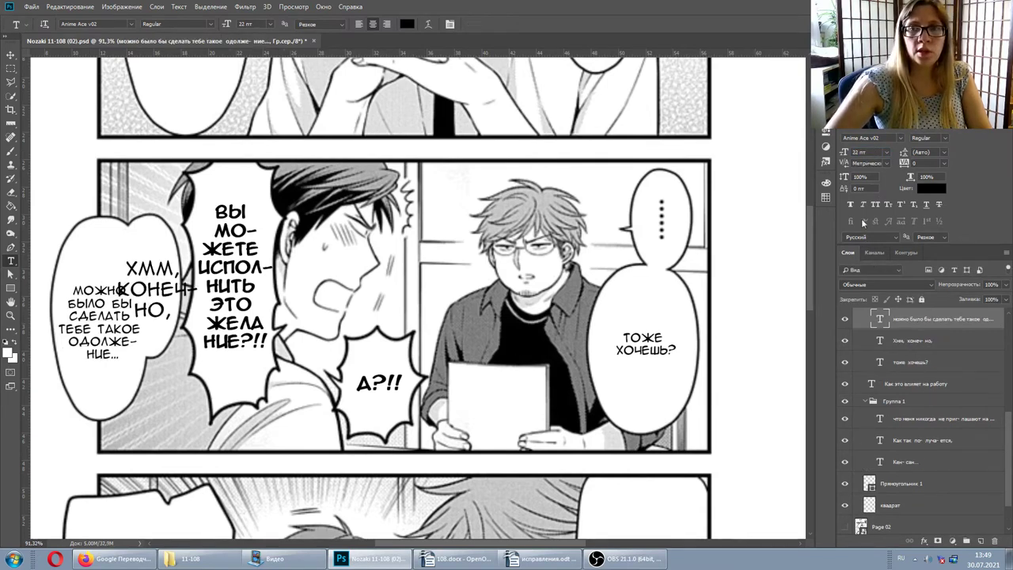
{"action": "type", "text": "36"}
{"action": "key", "text": "Return"}
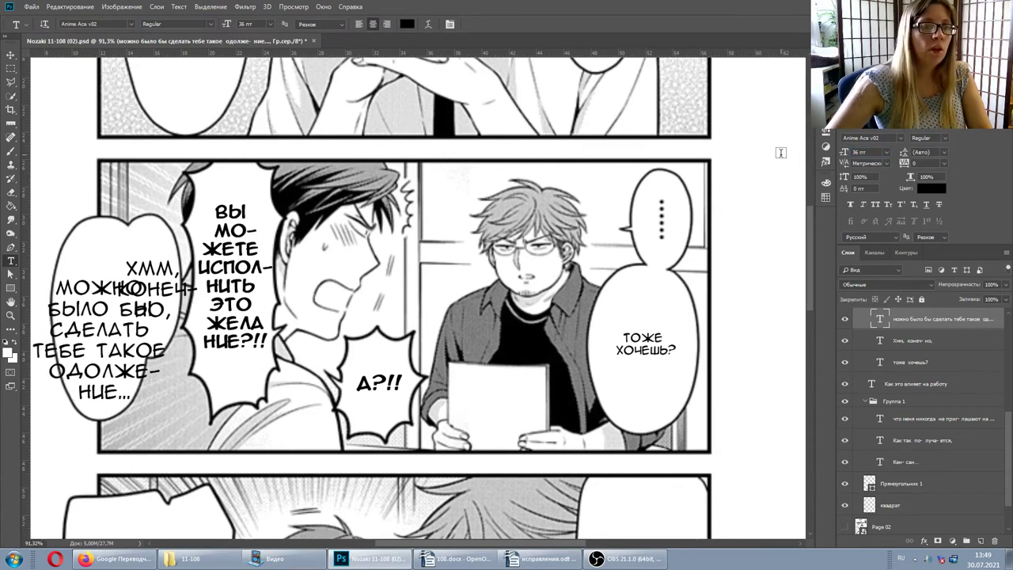
Step: Reduce the 'можно было бы…' bubble text to 34 pt
{"action": "left_click", "coordinate": [78, 298]}
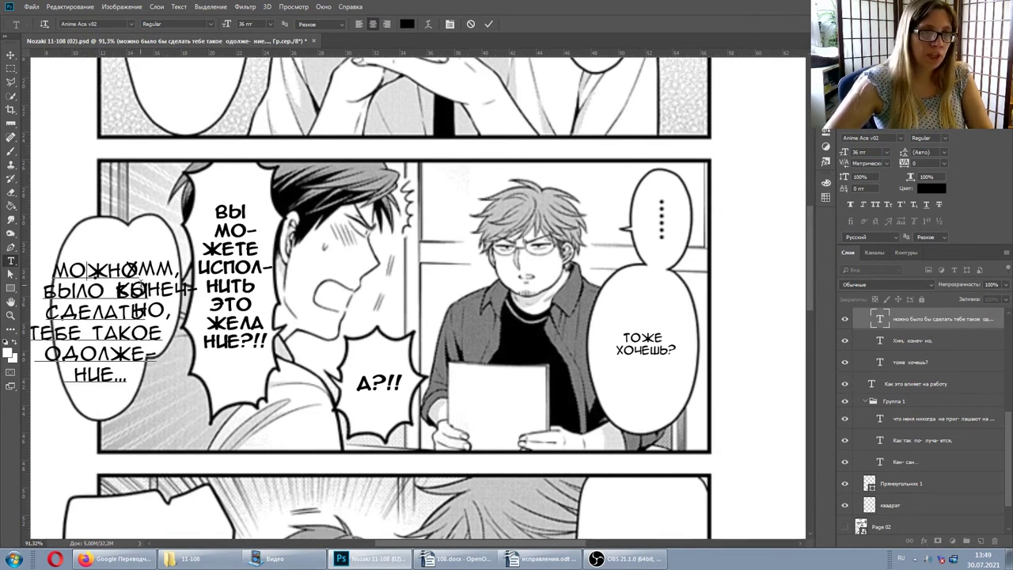
{"action": "scroll", "coordinate": [140, 281], "scroll_direction": "left", "scroll_amount": 1}
{"action": "scroll", "coordinate": [139, 281], "scroll_direction": "left", "scroll_amount": 2}
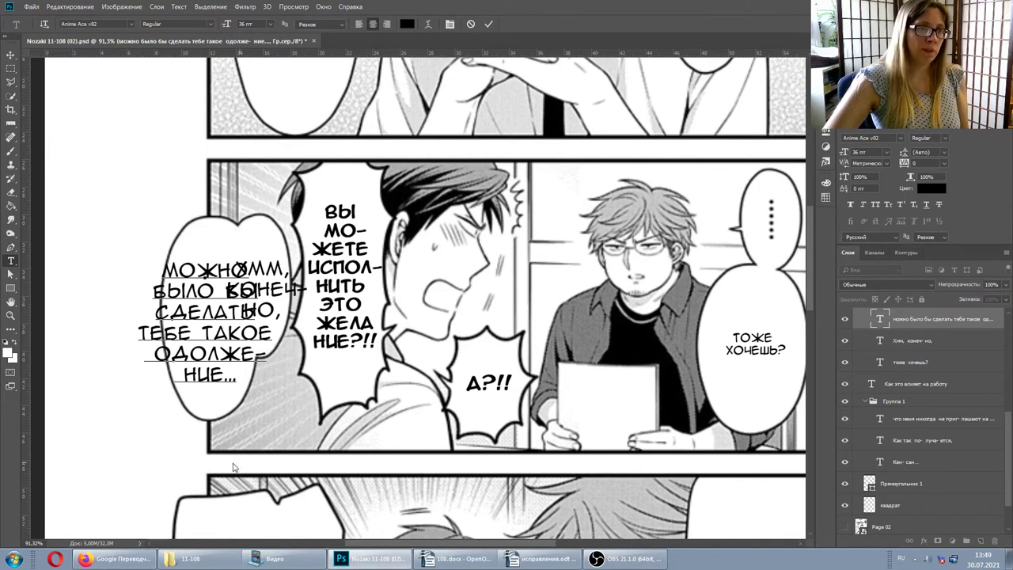
{"action": "key", "text": "ctrl+Return"}
{"action": "left_click", "coordinate": [844, 152]}
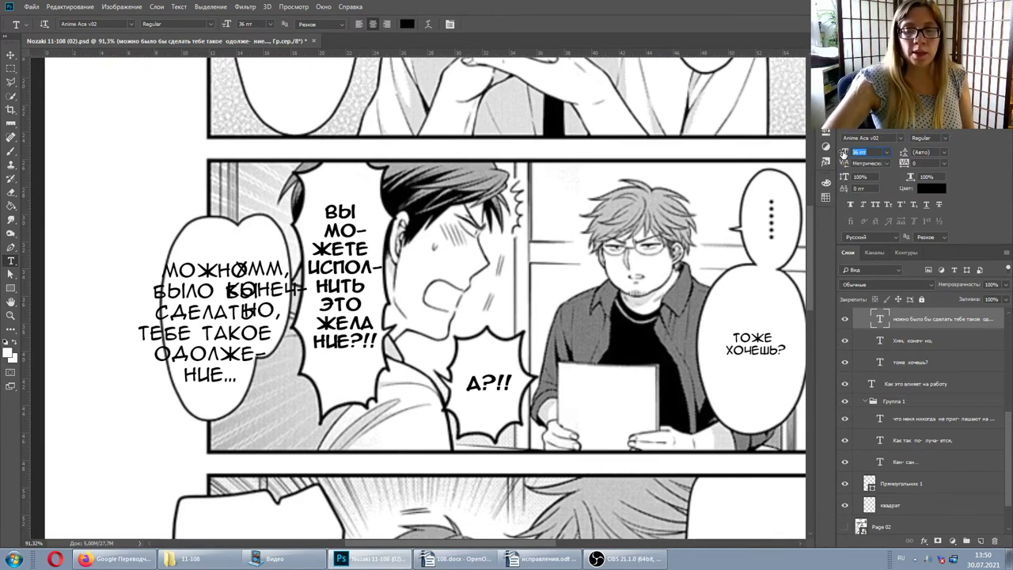
{"action": "type", "text": "34"}
{"action": "key", "text": "Return"}
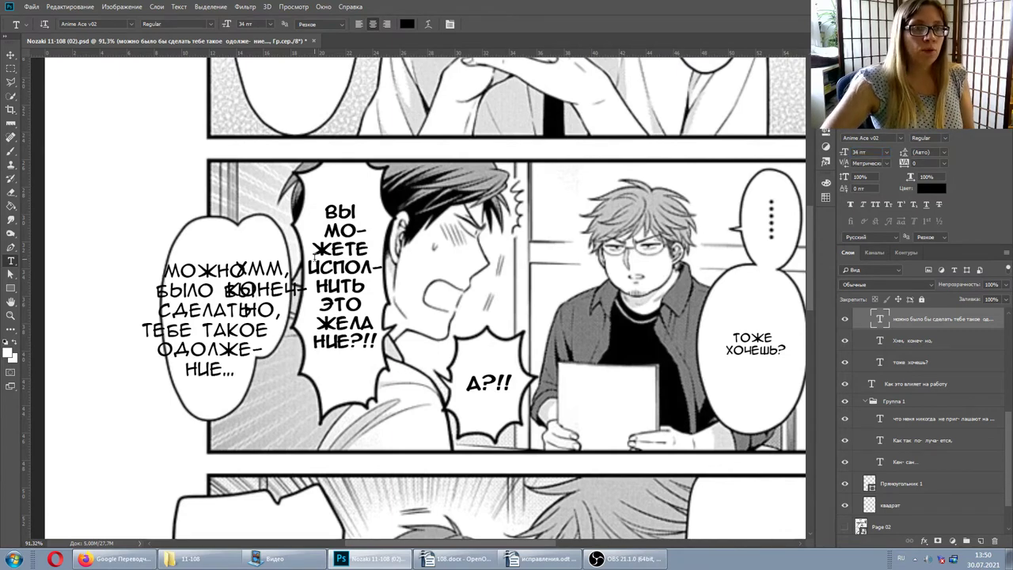
Step: Move the 'можно было бы…' text down into the bubble and resize it to 33 pt
{"action": "mouse_move", "coordinate": [210, 288]}
{"action": "left_mouse_down"}
{"action": "mouse_move", "coordinate": [214, 268]}
{"action": "mouse_move", "coordinate": [200, 286]}
{"action": "mouse_move", "coordinate": [175, 291]}
{"action": "left_mouse_up"}
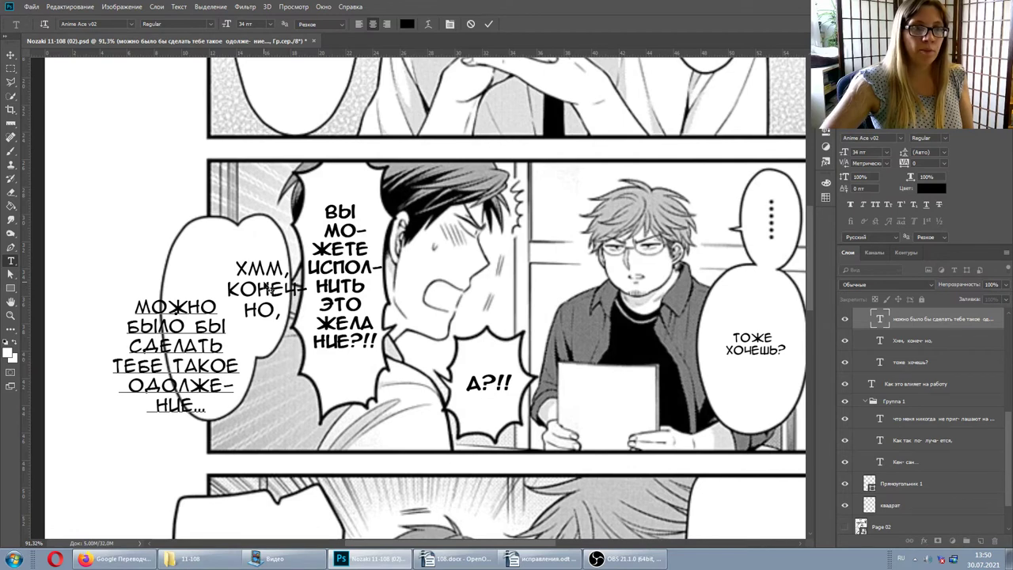
{"action": "left_click", "coordinate": [635, 278]}
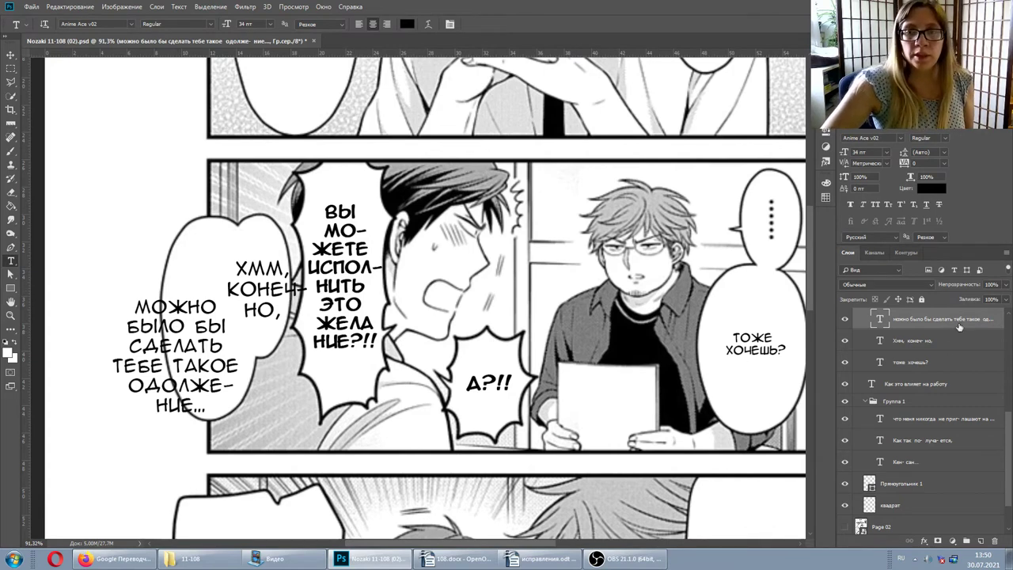
{"action": "type", "text": "0,01"}
{"action": "key", "text": "Return"}
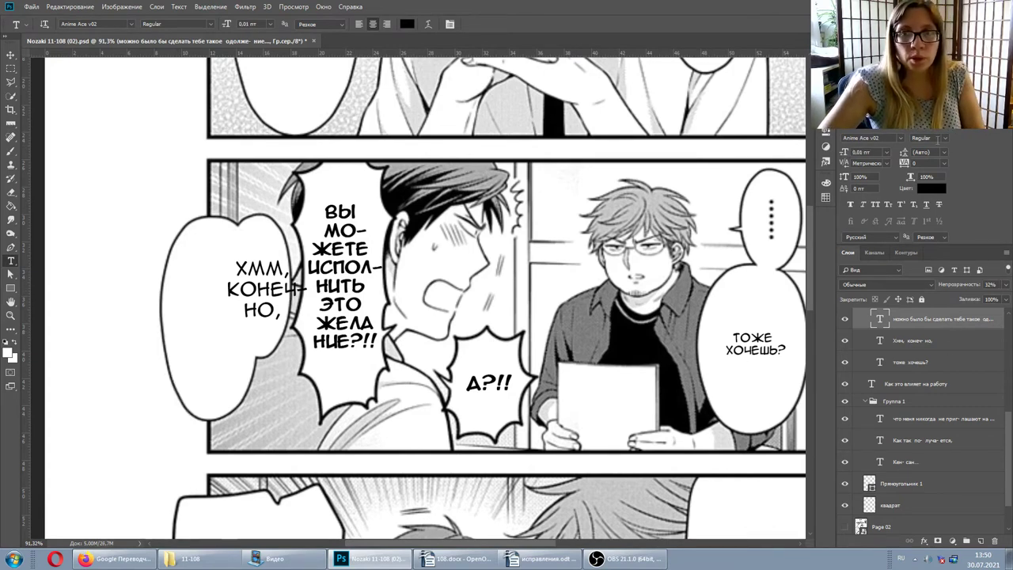
{"action": "left_click", "coordinate": [881, 152]}
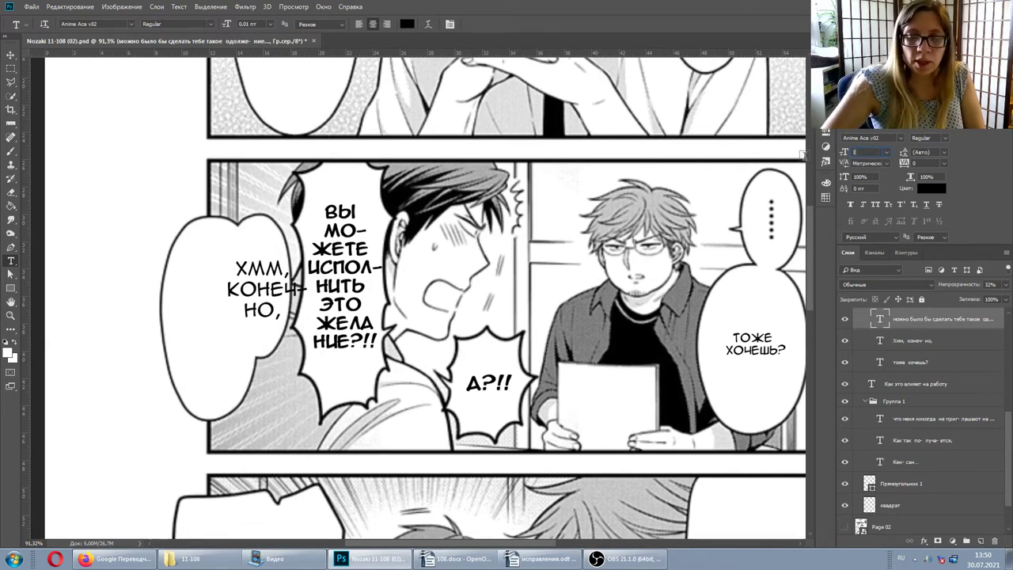
{"action": "type", "text": "3"}
{"action": "key", "text": "Return"}
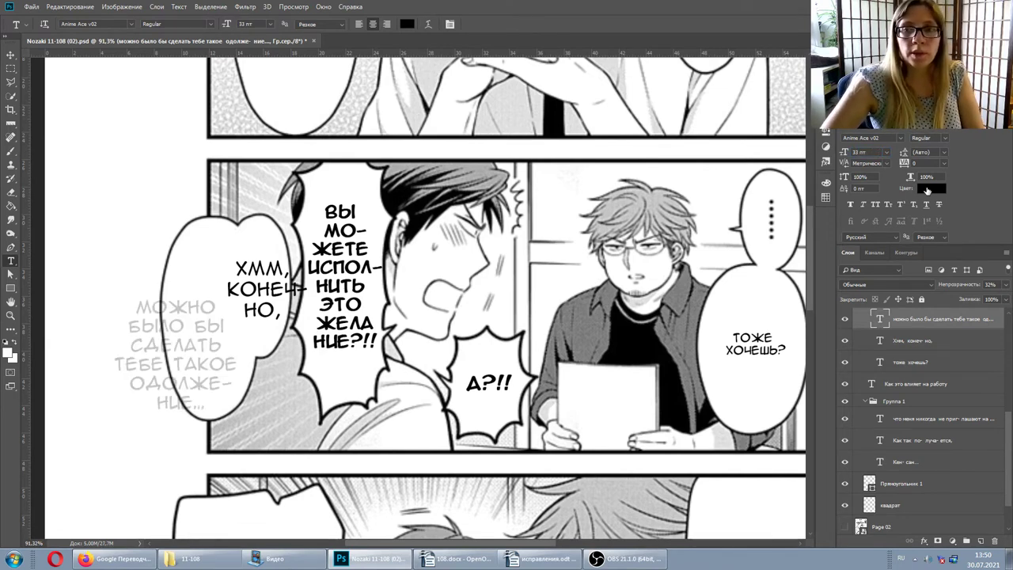
Step: Restore the text layer's opacity to 100% and move the text up and right
{"action": "left_click", "coordinate": [1005, 284]}
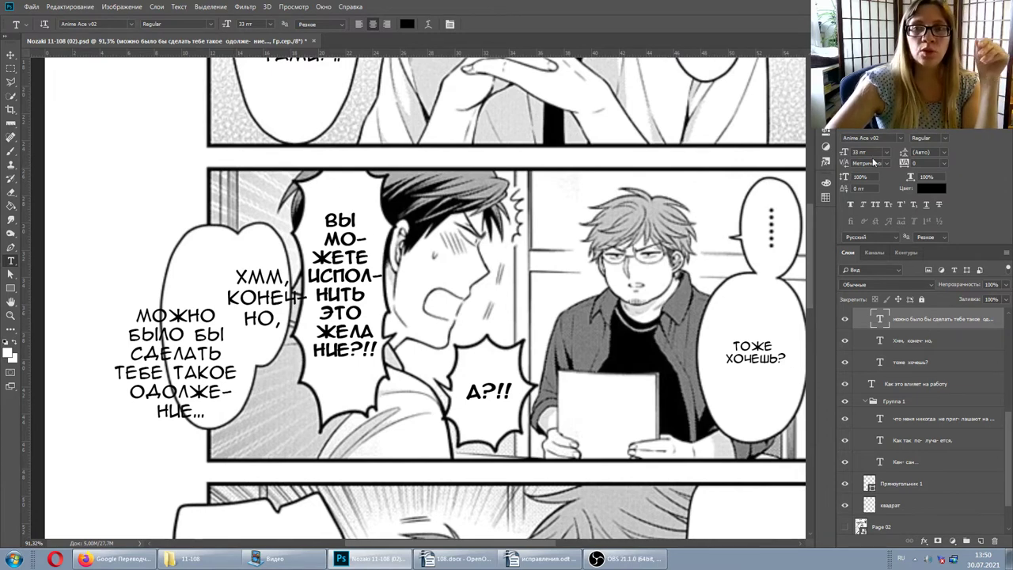
{"action": "type", "text": "3"}
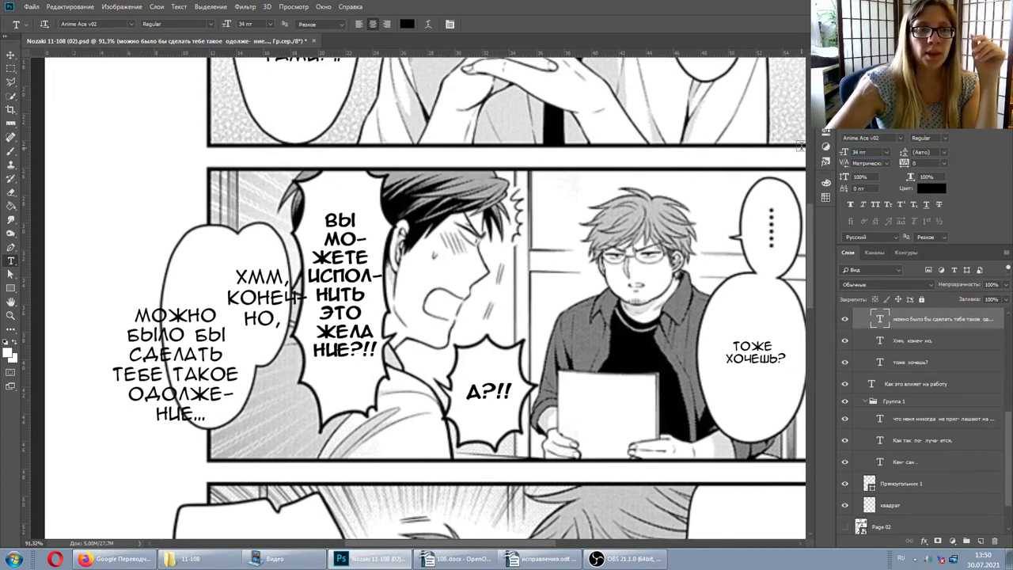
{"action": "left_click_drag", "start_coordinate": [195, 287], "coordinate": [230, 272]}
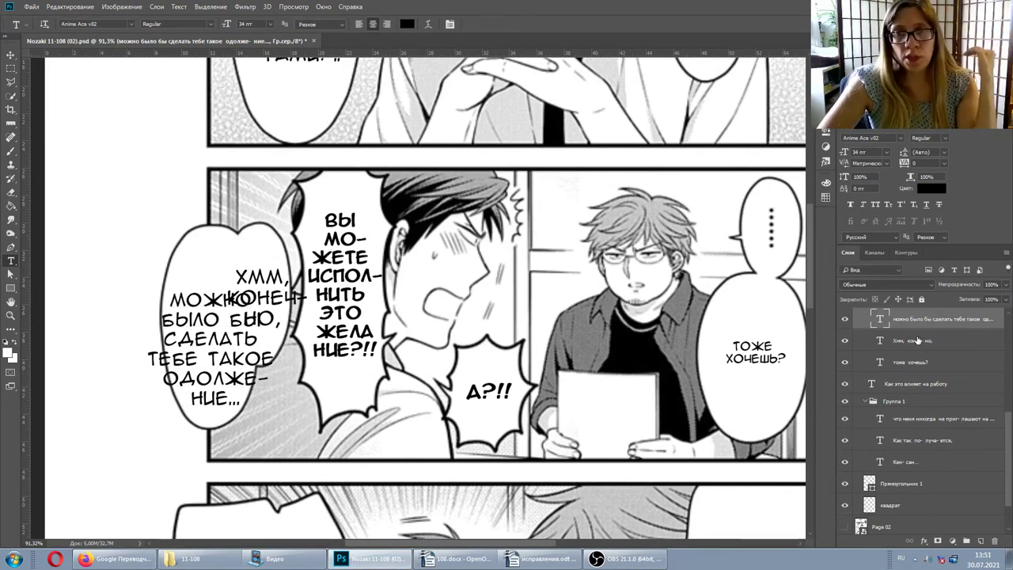
Step: Set the 'Хмм, конеч-но' text to 32 pt
{"action": "left_click", "coordinate": [937, 341]}
{"action": "left_click", "coordinate": [866, 153]}
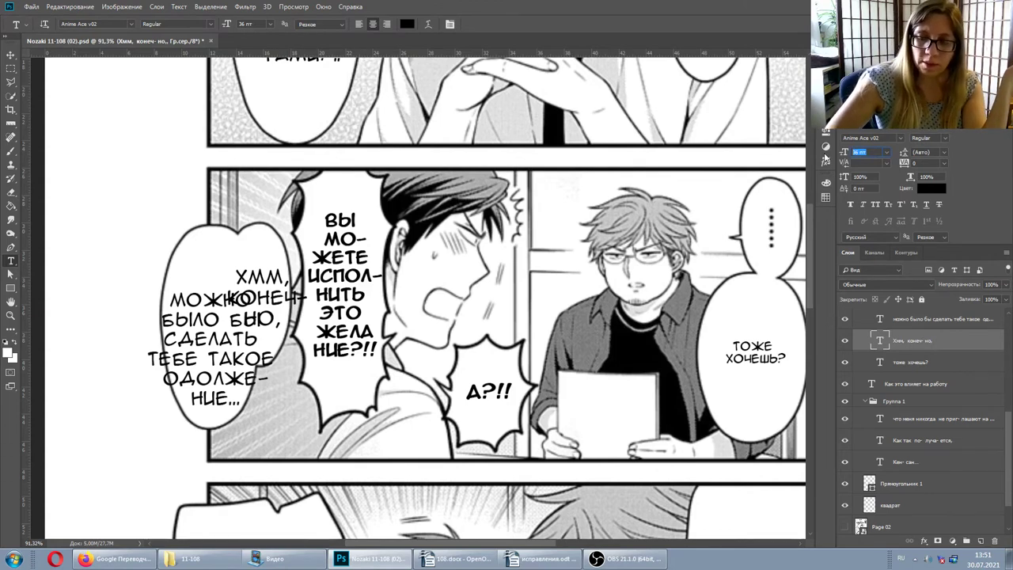
{"action": "type", "text": "32"}
{"action": "key", "text": "Return"}
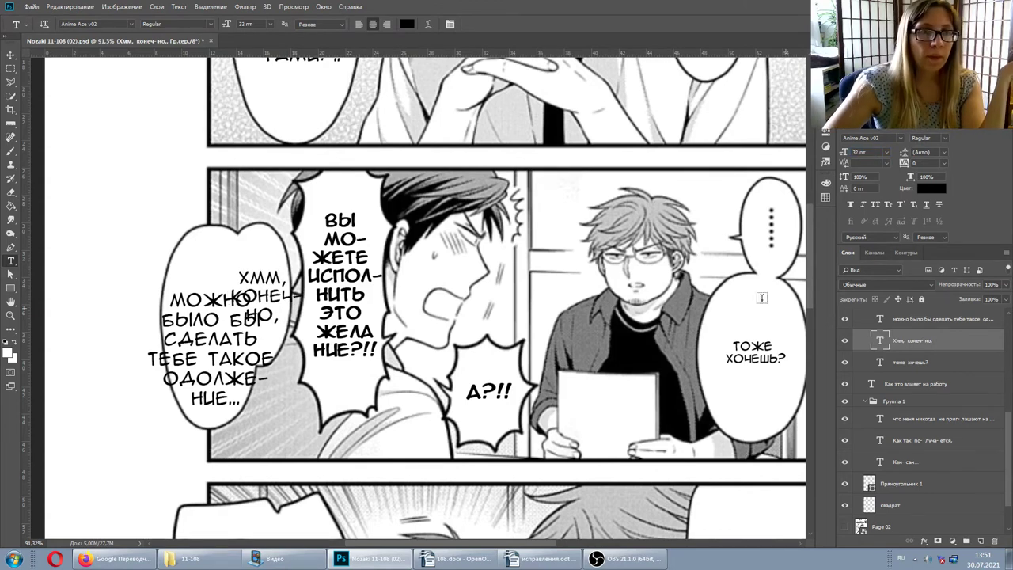
{"action": "left_click", "coordinate": [922, 318]}
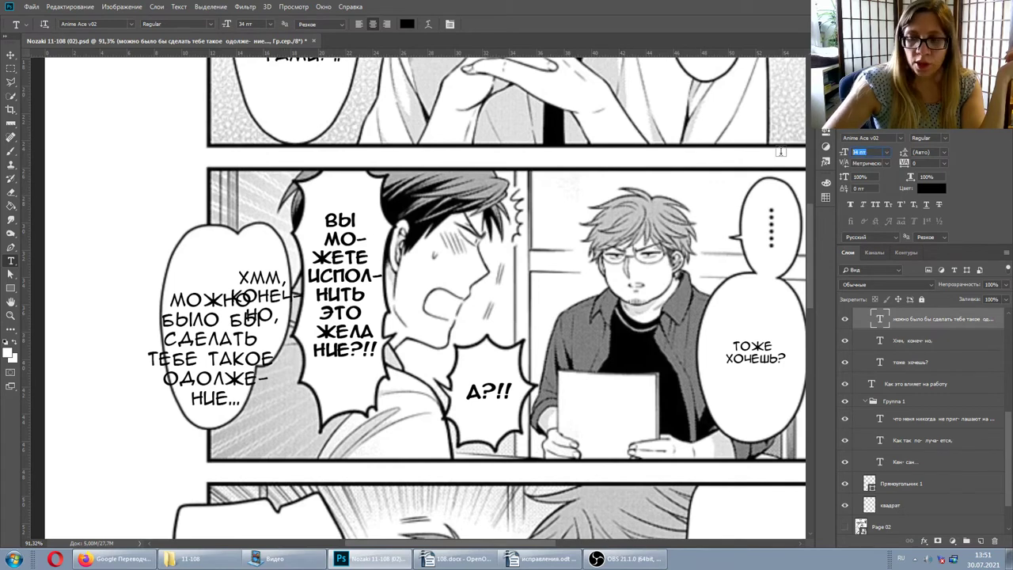
{"action": "left_click", "coordinate": [210, 294]}
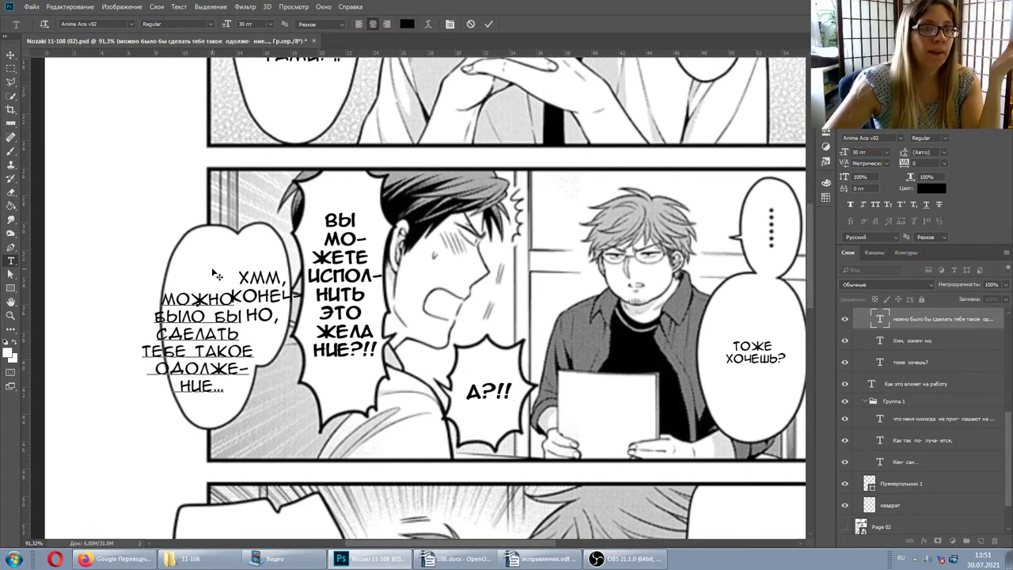
{"action": "key", "text": "ctrl+Return"}
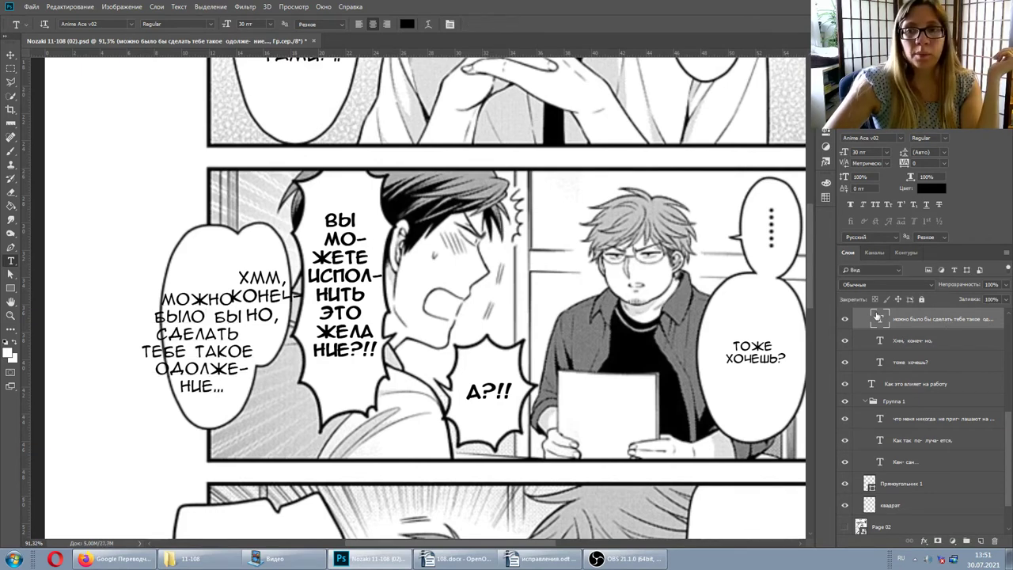
Step: Shrink 'Хмм, конеч-но' to 28 pt and 'можно было бы…' to 26 pt
{"action": "left_click", "coordinate": [918, 341]}
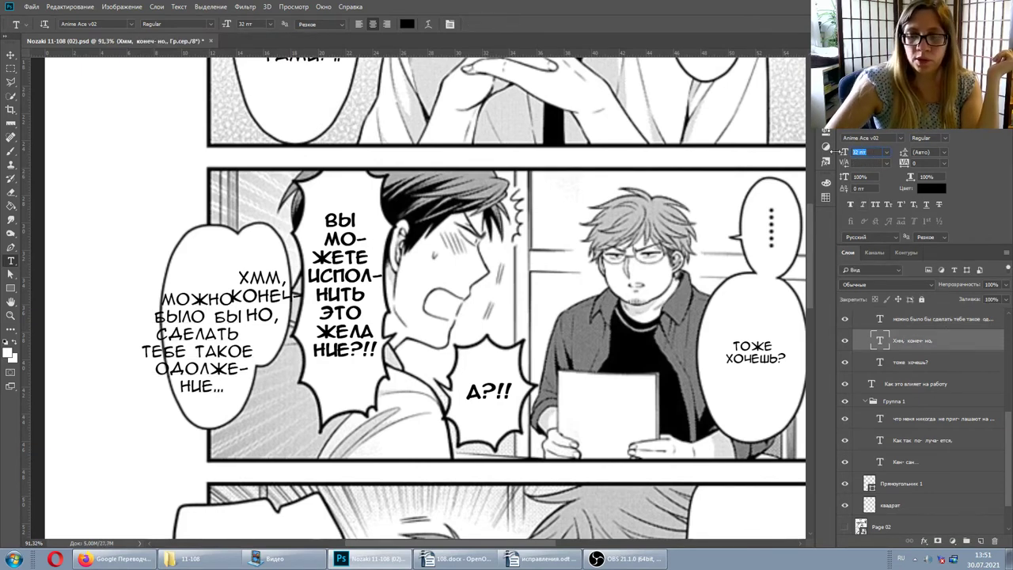
{"action": "type", "text": "28"}
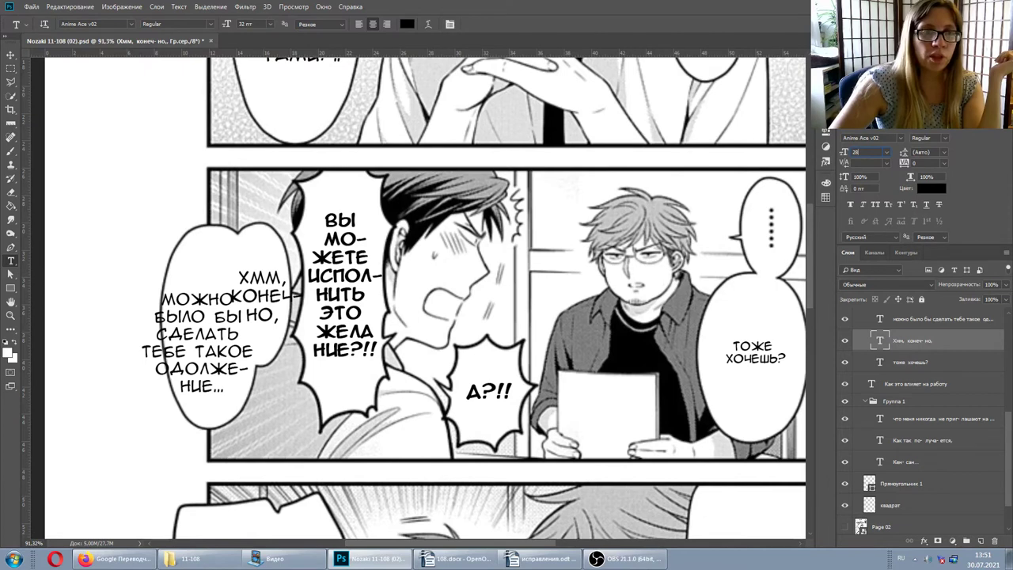
{"action": "key", "text": "Return"}
{"action": "left_click", "coordinate": [923, 321]}
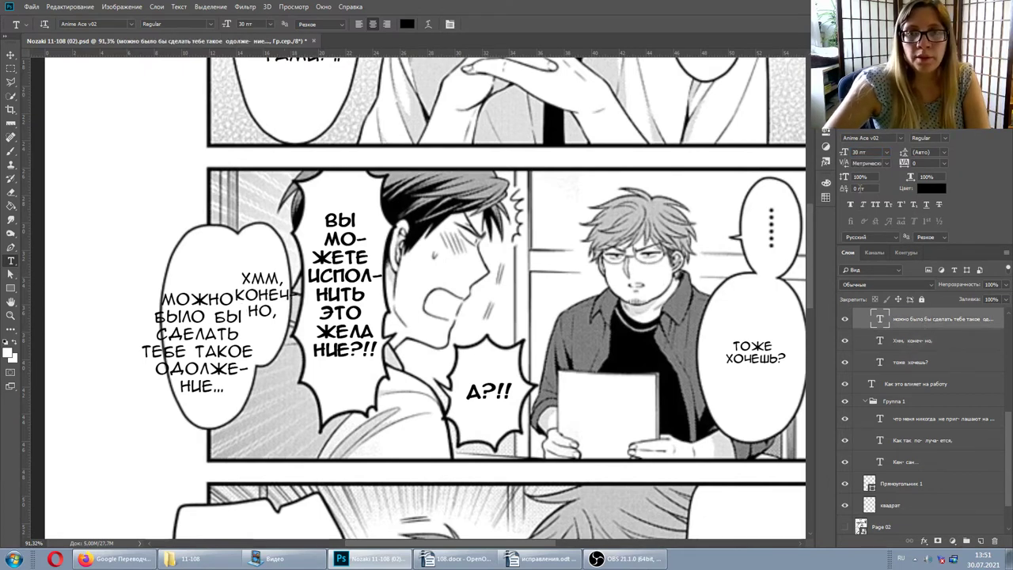
{"action": "left_click", "coordinate": [871, 151]}
{"action": "type", "text": "26"}
{"action": "key", "text": "Return"}
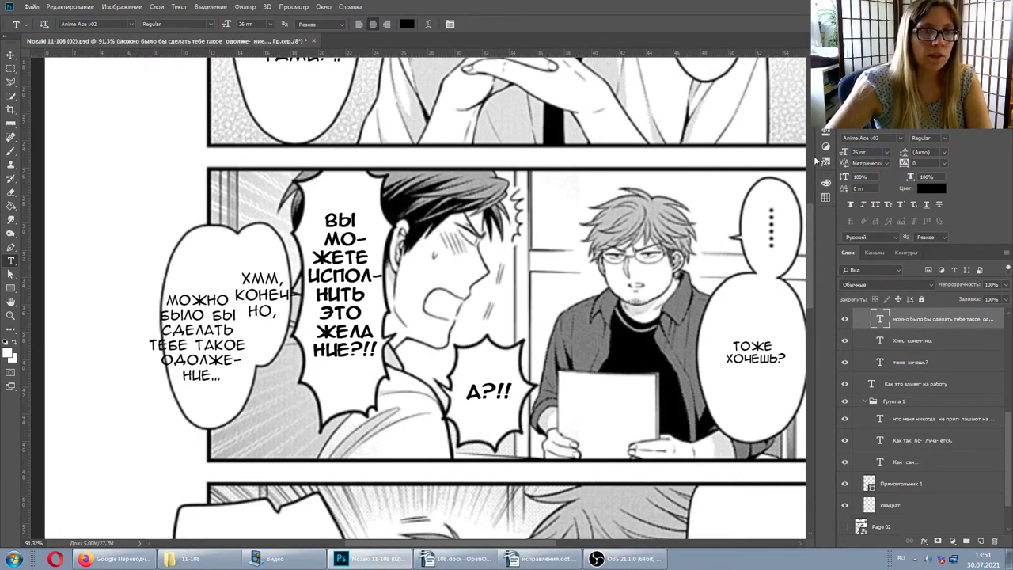
Step: Add line breaks after ТЕБЕ and БЫЛО in 'можно было бы…' and move it up
{"action": "left_click", "coordinate": [215, 284]}
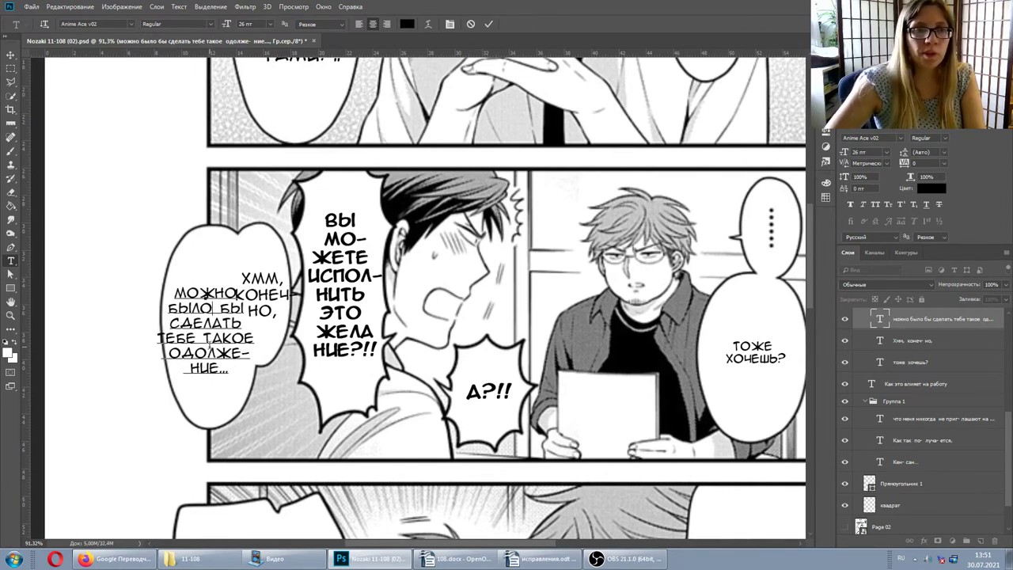
{"action": "key", "text": "Return"}
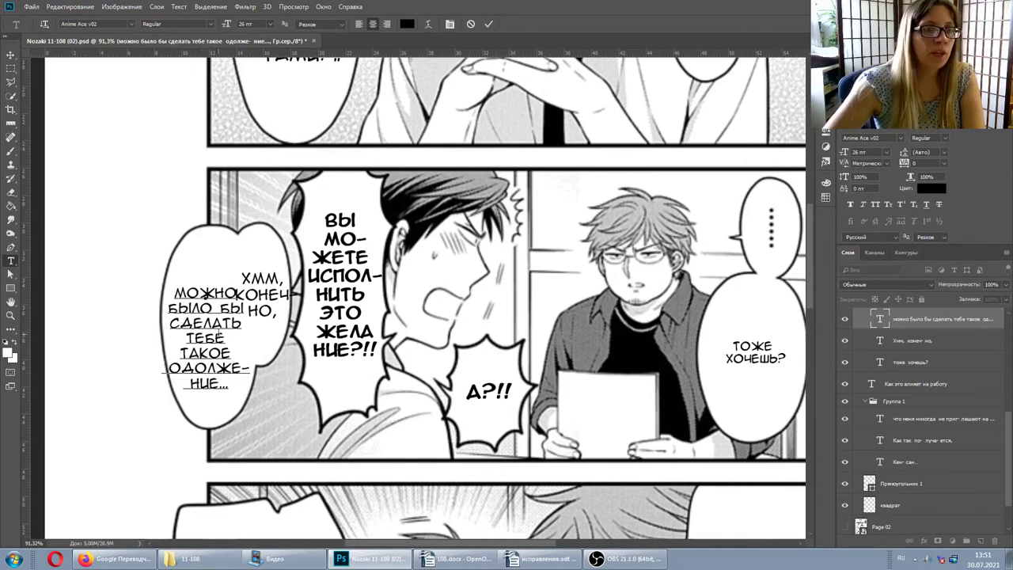
{"action": "key", "text": "Return"}
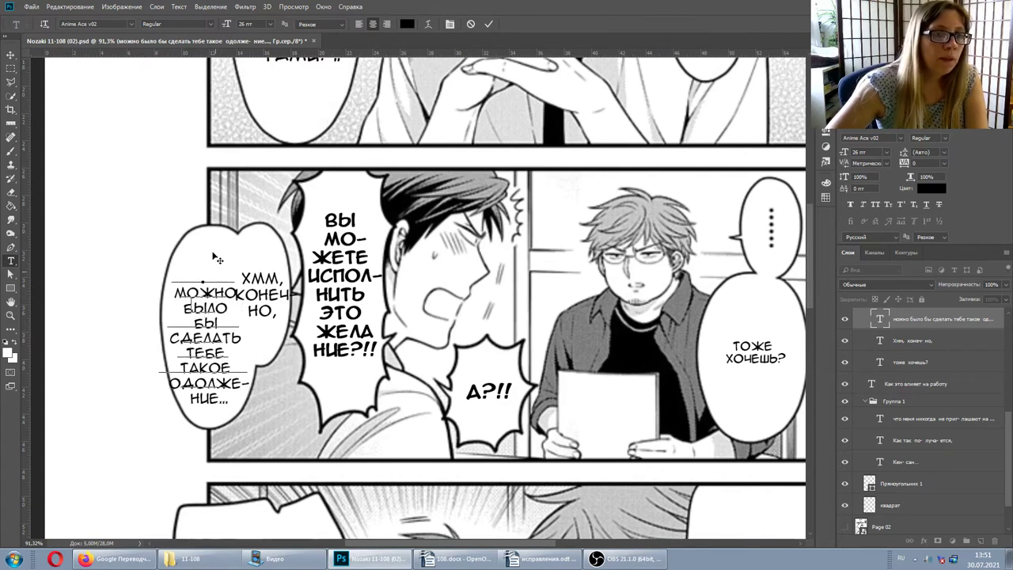
{"action": "left_click_drag", "start_coordinate": [215, 258], "coordinate": [218, 245]}
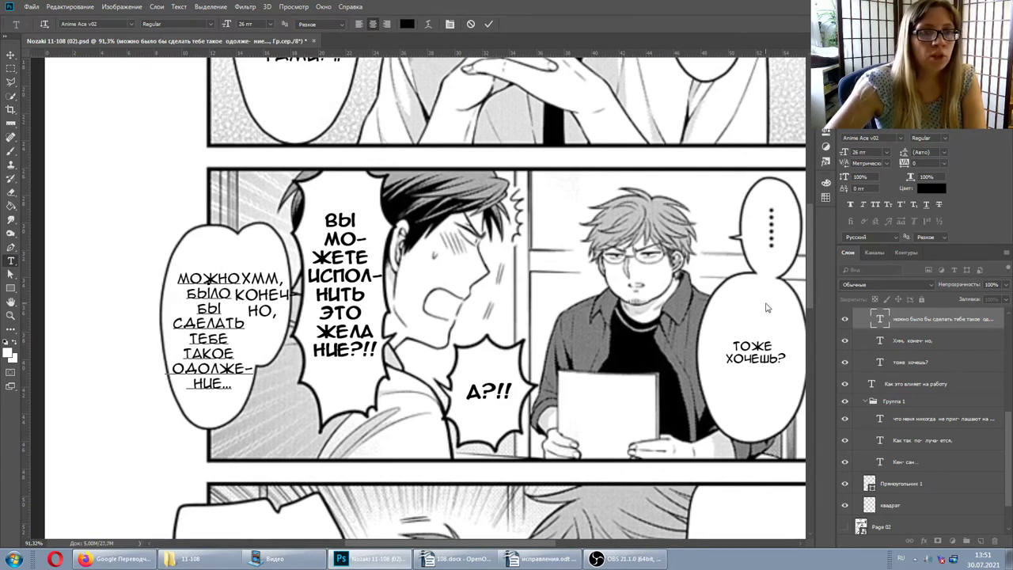
Step: Hyphenate КО-НЕЧ in the 'Хмм' text and nudge 'можно было бы…' slightly left
{"action": "left_click", "coordinate": [261, 294]}
{"action": "type", "text": "-"}
{"action": "key", "text": "Return"}
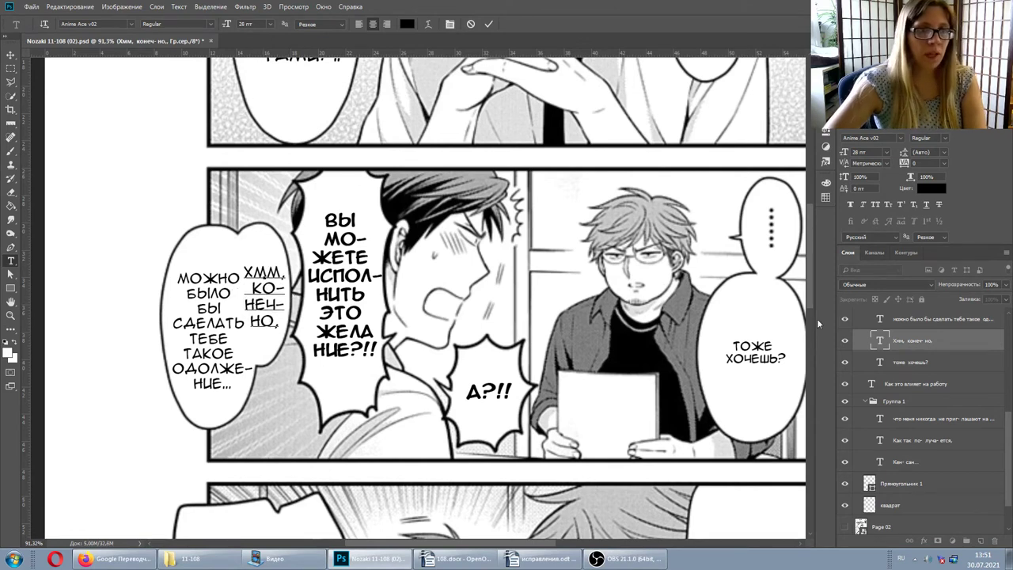
{"action": "left_click", "coordinate": [209, 280]}
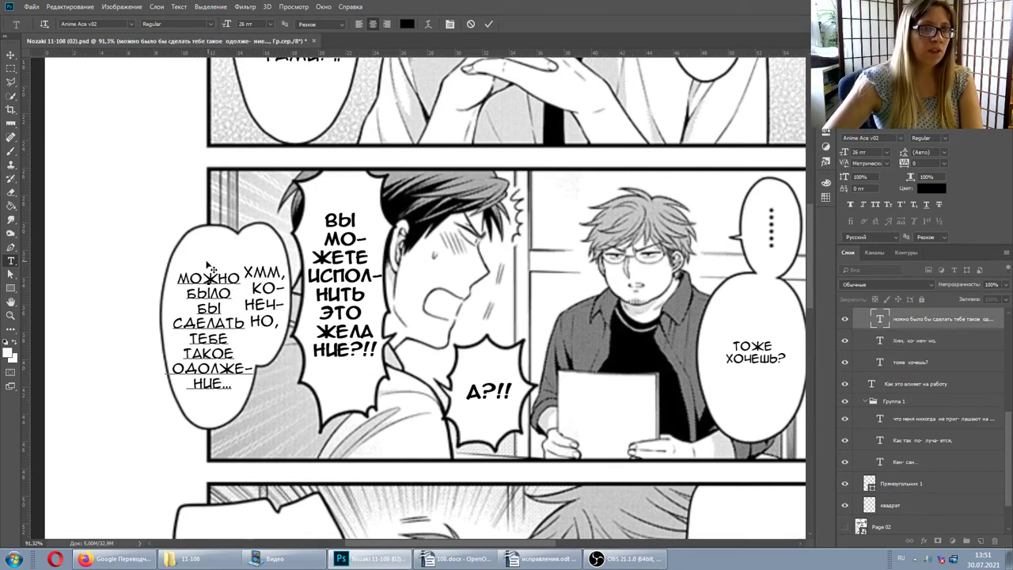
{"action": "left_click_drag", "start_coordinate": [212, 269], "coordinate": [209, 269]}
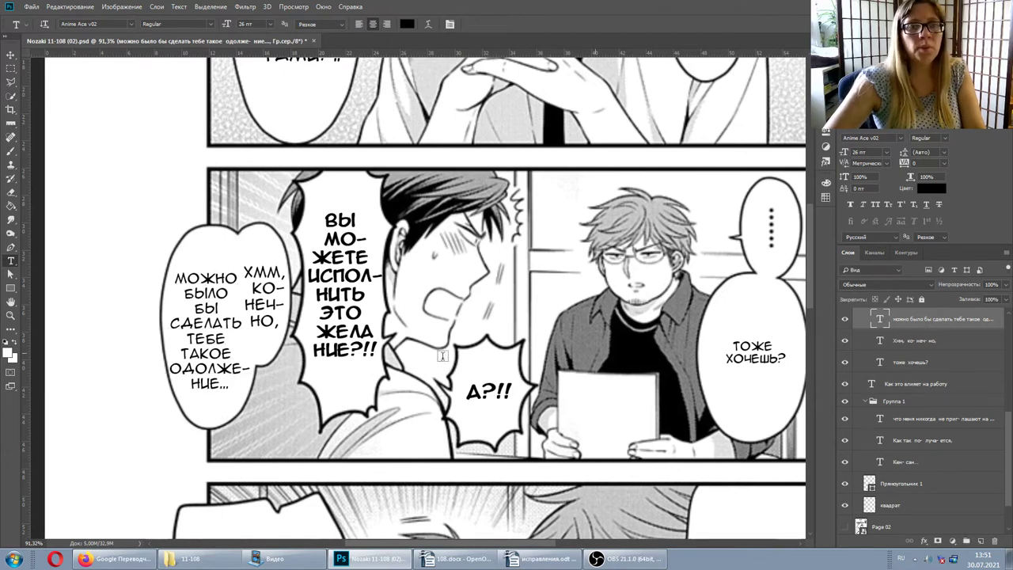
Step: Set the 'Как так', Кен-сан and 'что меня никогда…' top-panel texts to 28 pt
{"action": "scroll", "coordinate": [320, 302], "scroll_direction": "down", "scroll_amount": 5}
{"action": "left_click", "coordinate": [283, 292]}
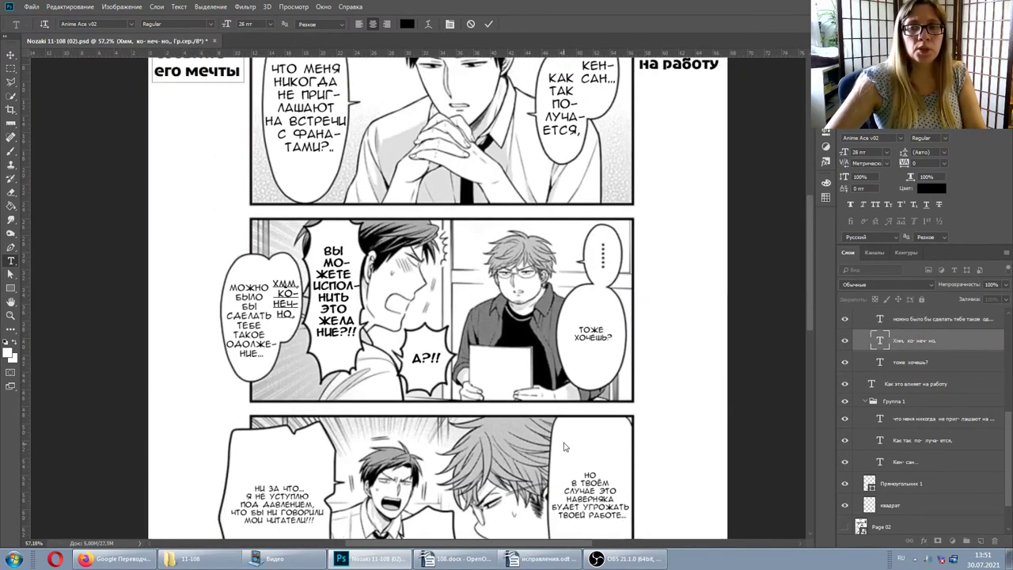
{"action": "left_click", "coordinate": [893, 342]}
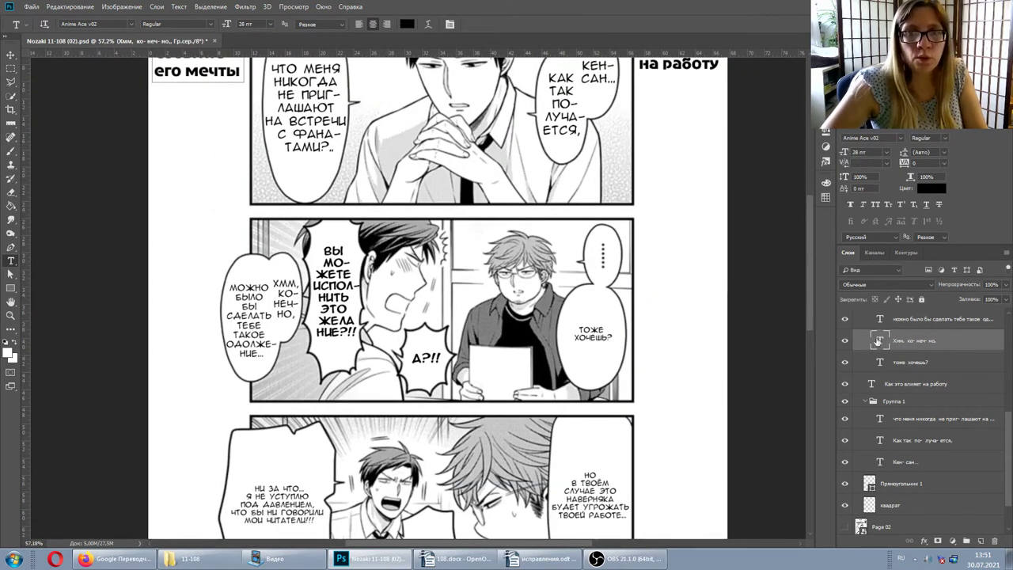
{"action": "scroll", "coordinate": [594, 309], "scroll_direction": "up", "scroll_amount": 3}
{"action": "left_click", "coordinate": [562, 162]}
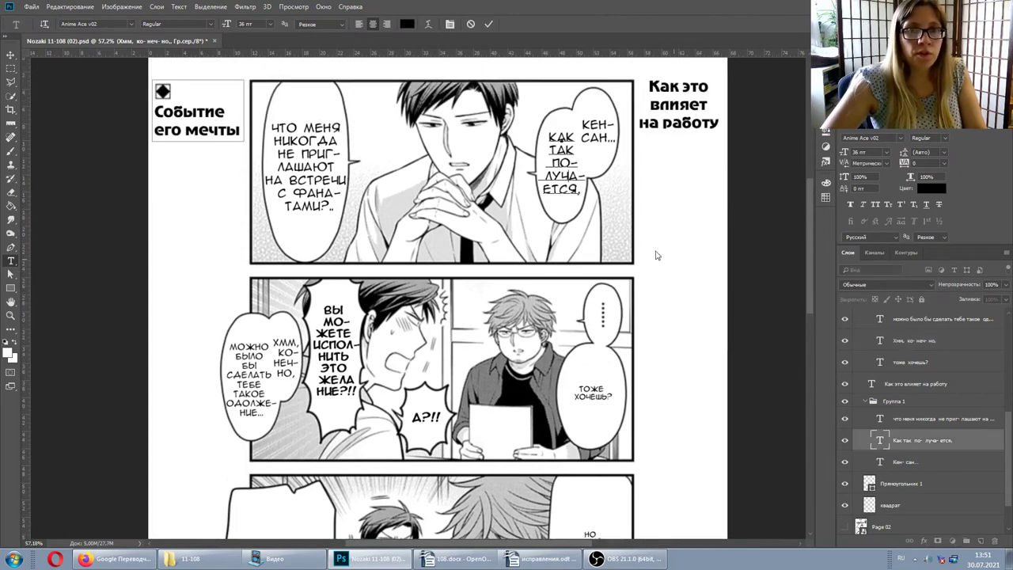
{"action": "left_click", "coordinate": [916, 459]}
{"action": "left_click", "coordinate": [916, 418], "text": "shift"}
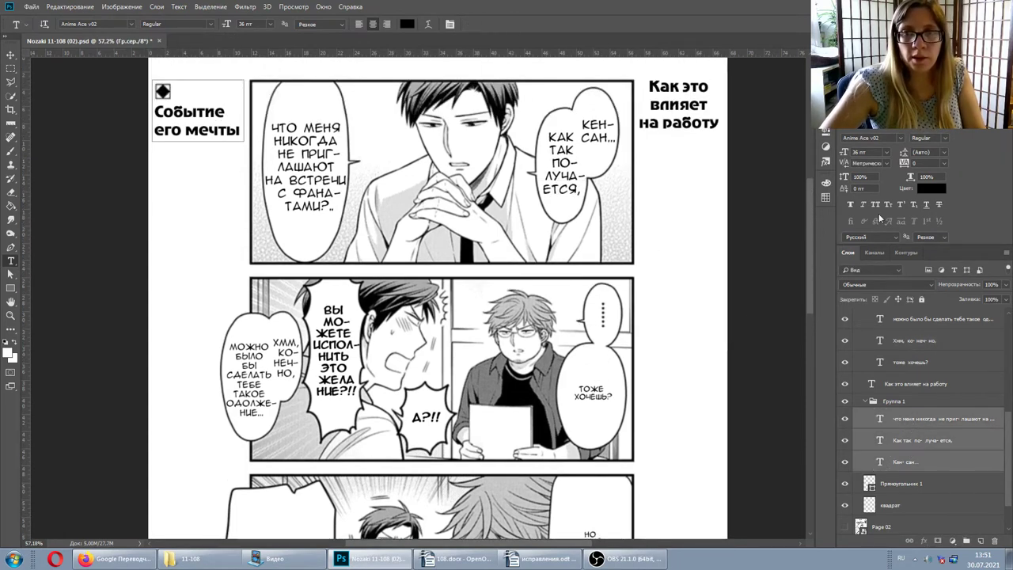
{"action": "left_click", "coordinate": [870, 151]}
{"action": "type", "text": "28"}
{"action": "key", "text": "Return"}
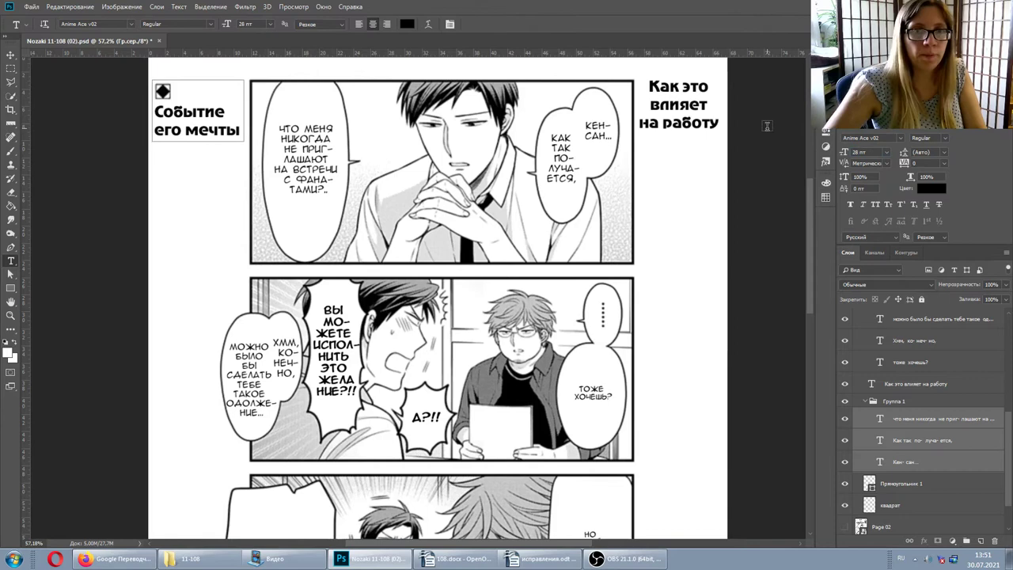
{"action": "left_click", "coordinate": [342, 181]}
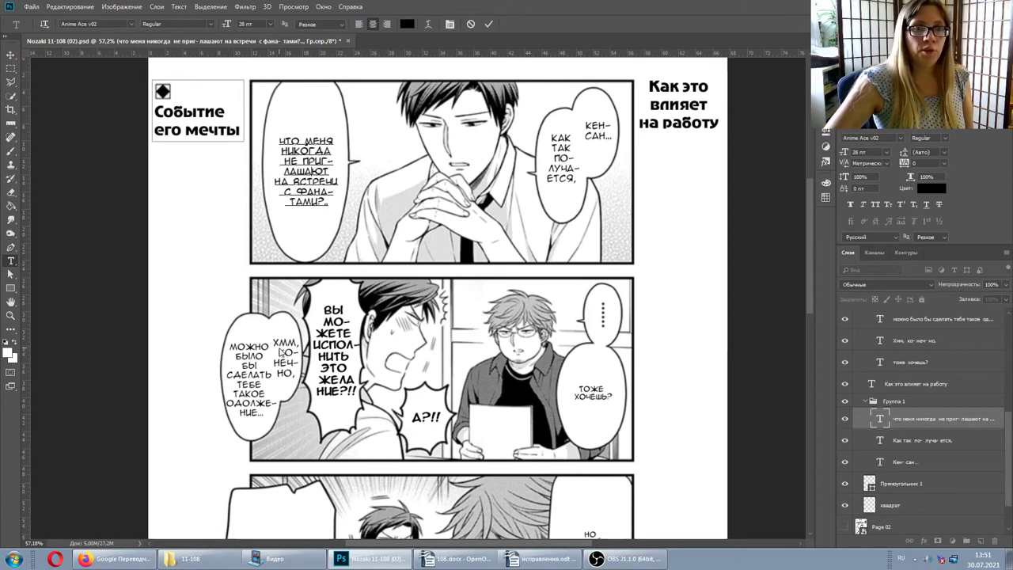
{"action": "left_click", "coordinate": [907, 417]}
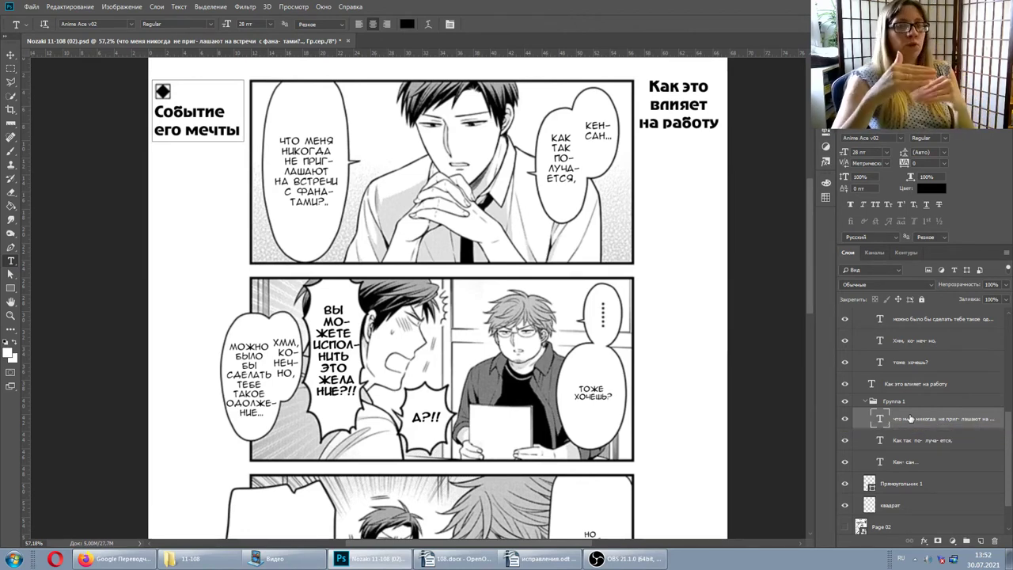
{"action": "scroll", "coordinate": [390, 369], "scroll_direction": "down", "scroll_amount": 2}
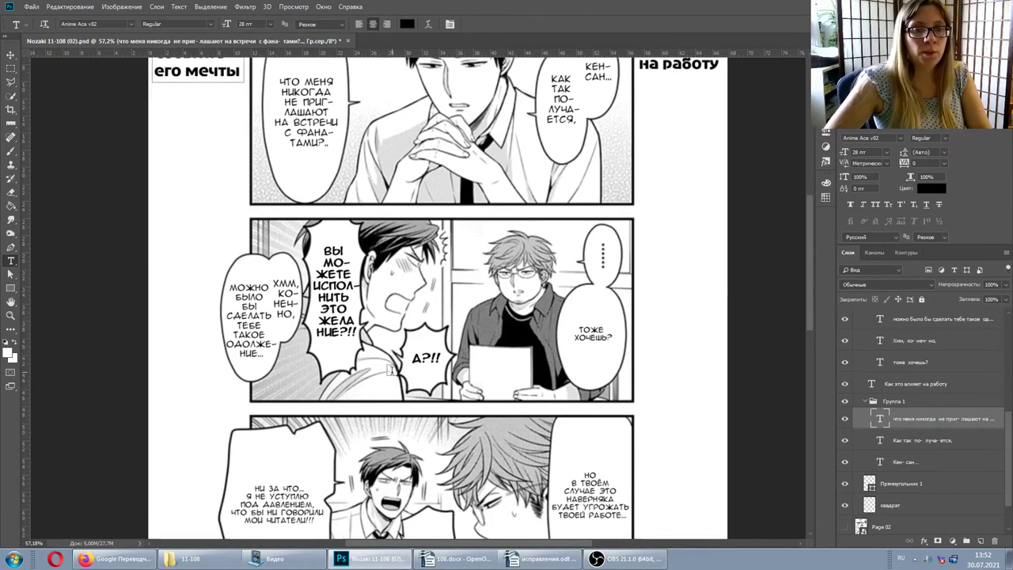
{"action": "scroll", "coordinate": [390, 369], "scroll_direction": "down", "scroll_amount": 1}
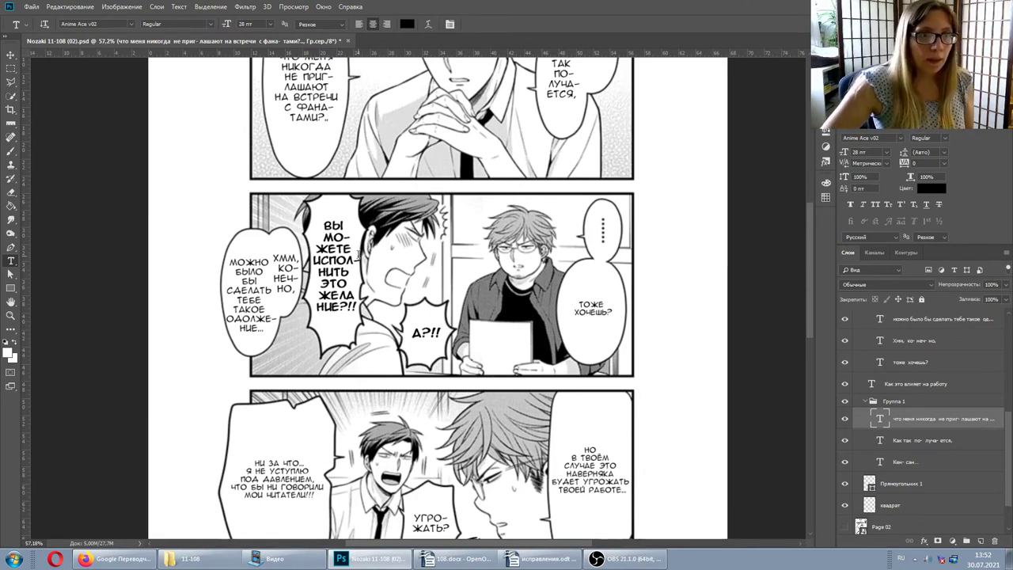
{"action": "left_click", "coordinate": [285, 260]}
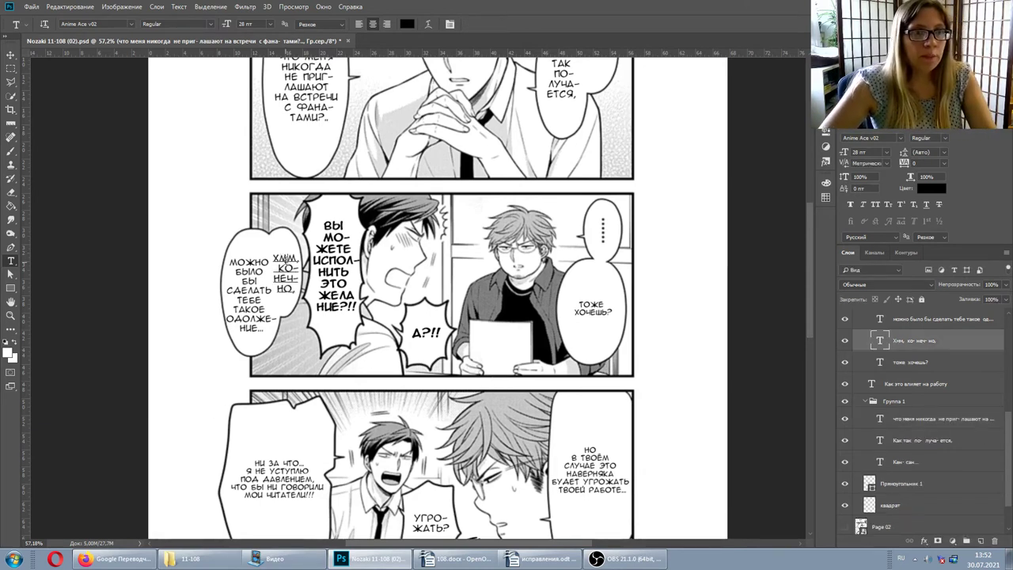
Step: Set the 'Хмм, ко-неч-но' text to 22 pt
{"action": "left_click", "coordinate": [859, 151]}
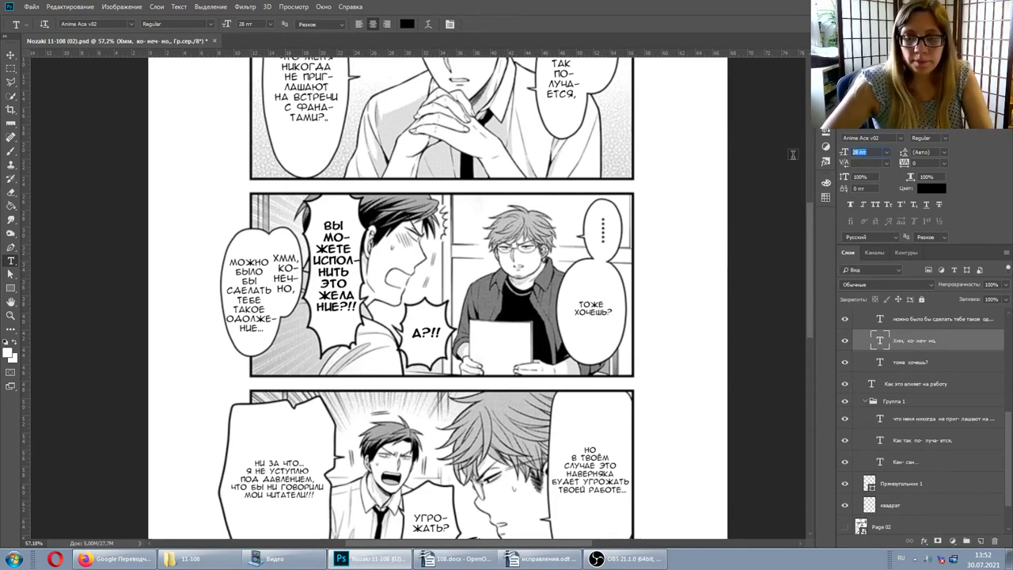
{"action": "type", "text": "22"}
{"action": "key", "text": "Return"}
{"action": "scroll", "coordinate": [669, 253], "scroll_direction": "up", "scroll_amount": 1}
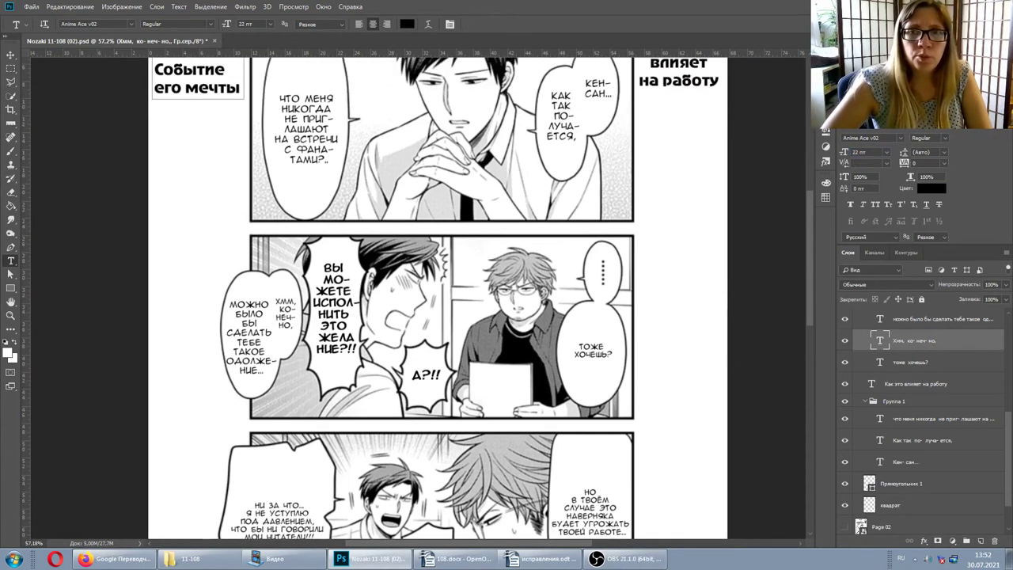
{"action": "left_click", "coordinate": [942, 319]}
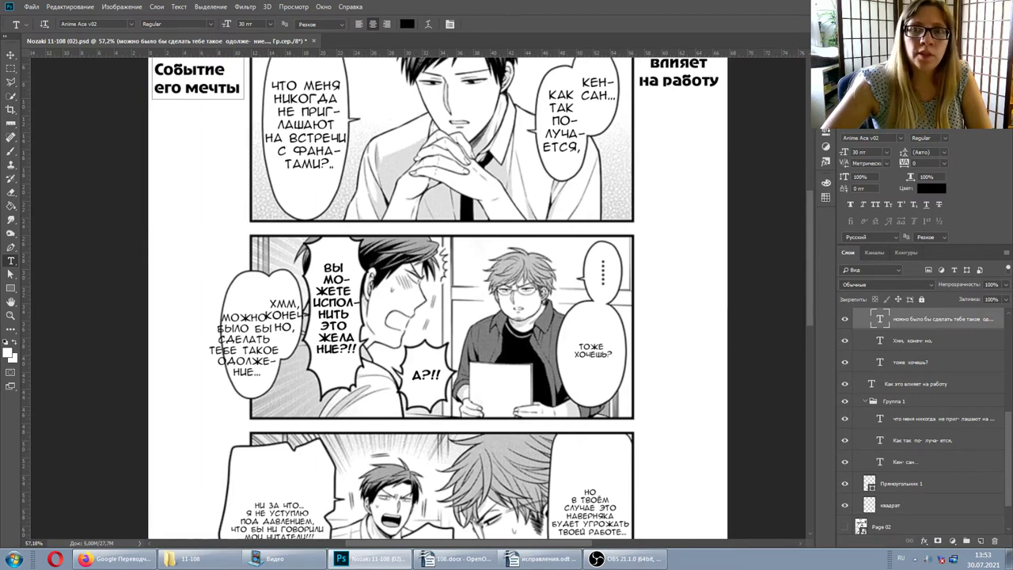
Step: Undo several bubble text size changes and hide the Japanese original text layer
{"action": "key", "text": "Return"}
{"action": "key", "text": "ctrl+z"}
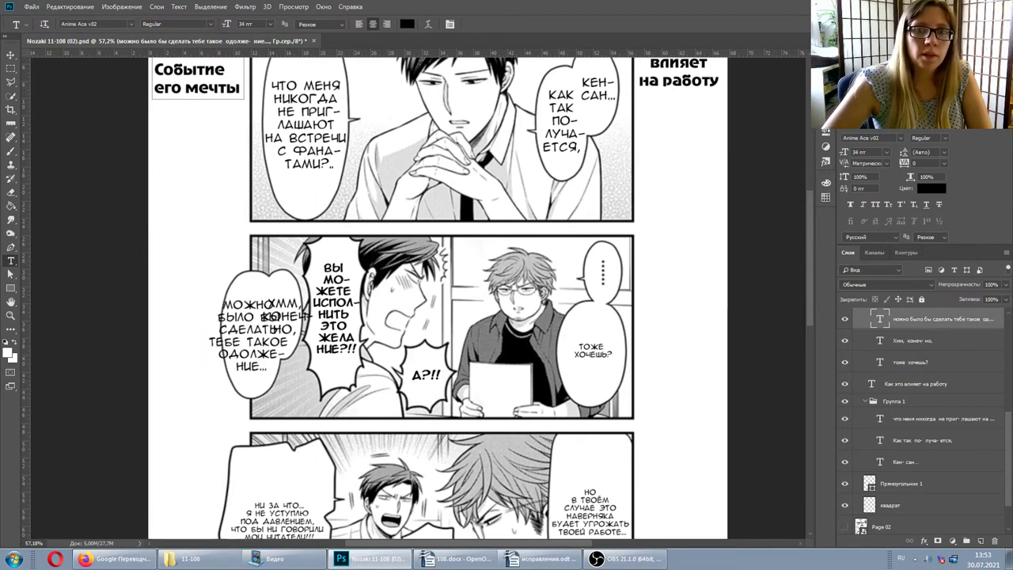
{"action": "key", "text": "ctrl+z"}
{"action": "key", "text": "ctrl+z"}
{"action": "key", "text": "ctrl+z"}
{"action": "key", "text": "ctrl+z"}
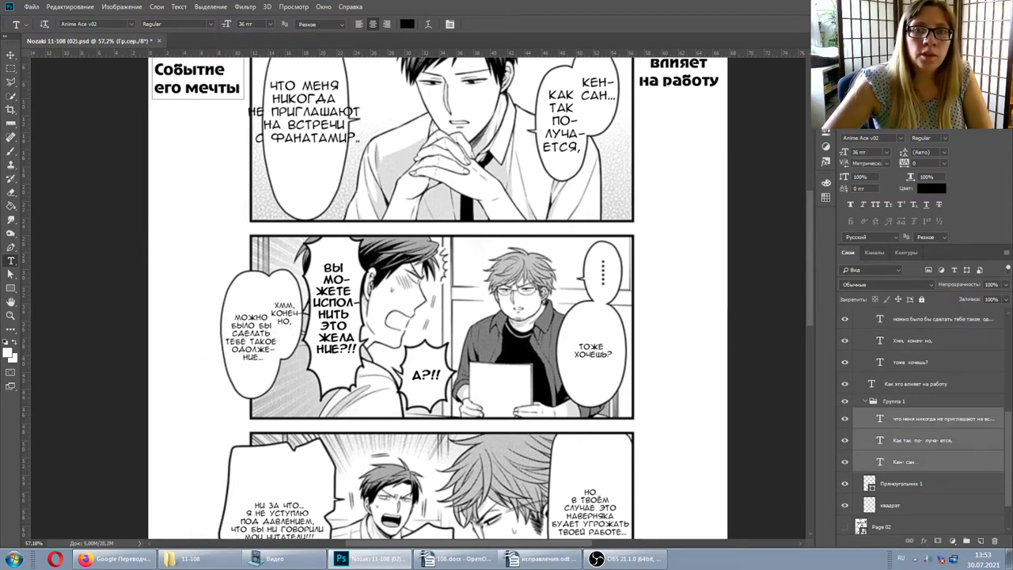
{"action": "key", "text": "ctrl+z"}
{"action": "key", "text": "ctrl+z"}
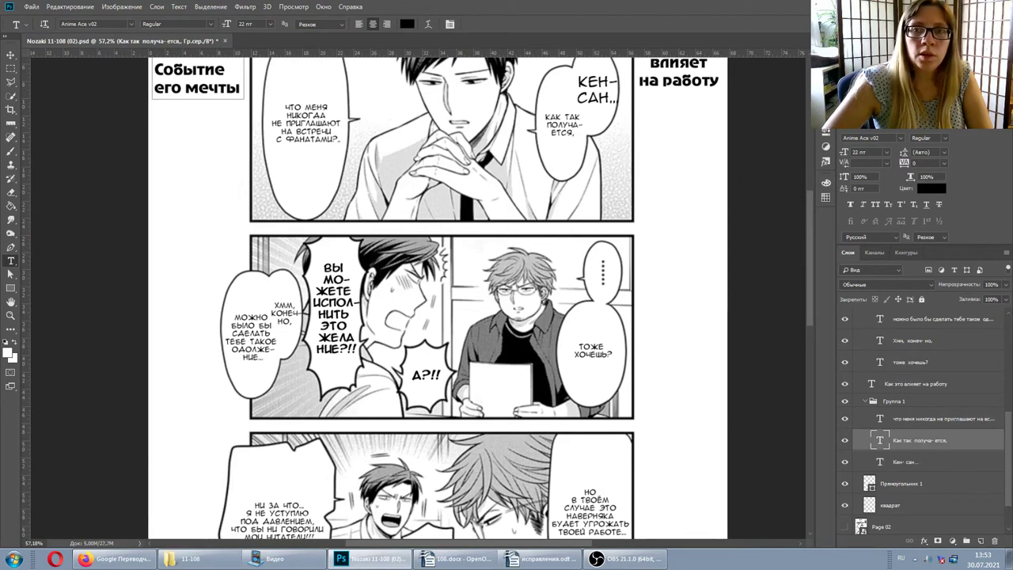
{"action": "key", "text": "ctrl+z"}
{"action": "key", "text": "ctrl+z"}
{"action": "key", "text": "ctrl+z"}
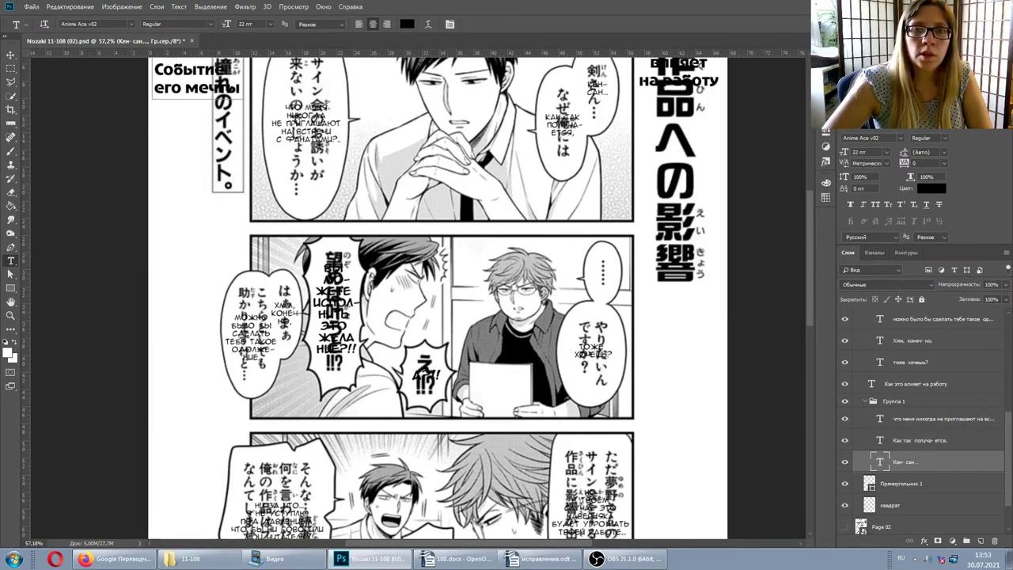
{"action": "scroll", "coordinate": [847, 499], "scroll_direction": "down", "scroll_amount": 2}
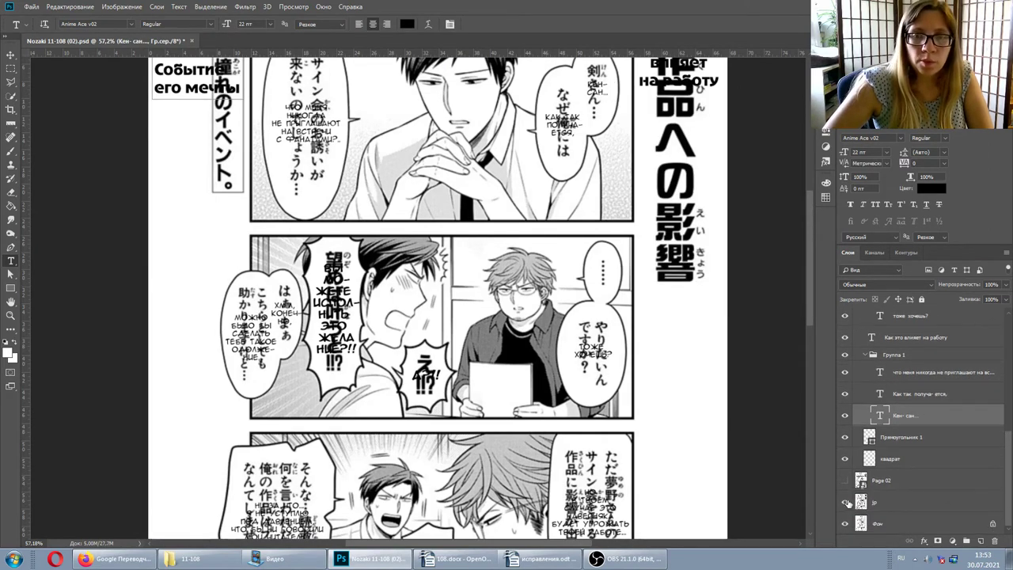
{"action": "left_click", "coordinate": [845, 501]}
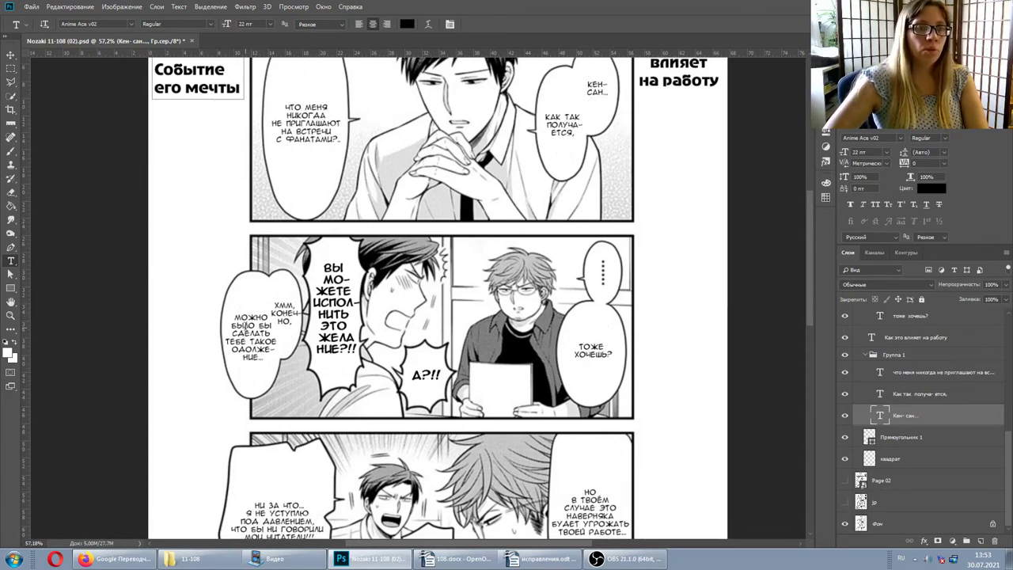
Step: Check the 'Хмм, конеч-но' and 'можно было бы…' texts, opening and confirming each
{"action": "left_click", "coordinate": [281, 312]}
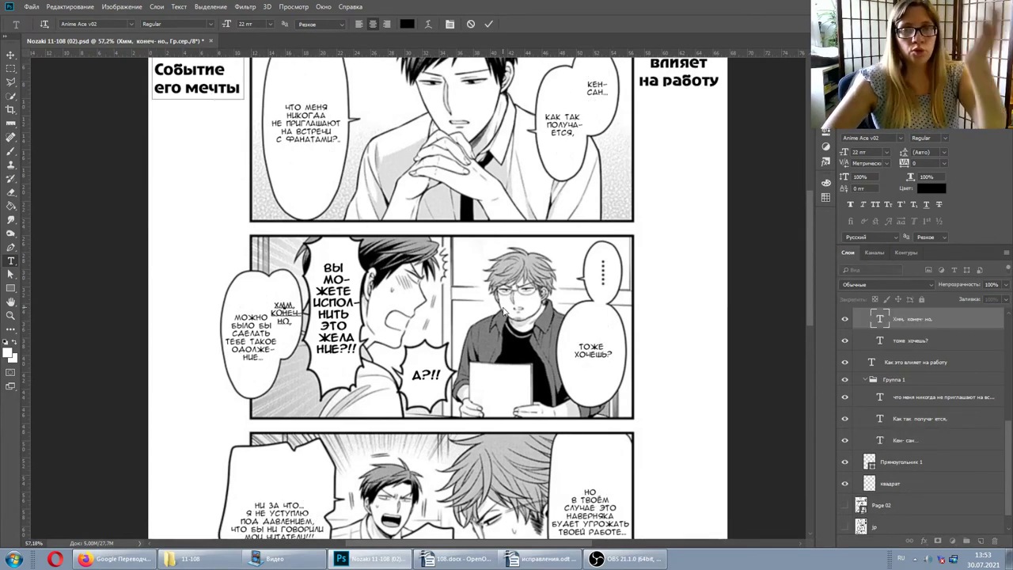
{"action": "left_click", "coordinate": [277, 314]}
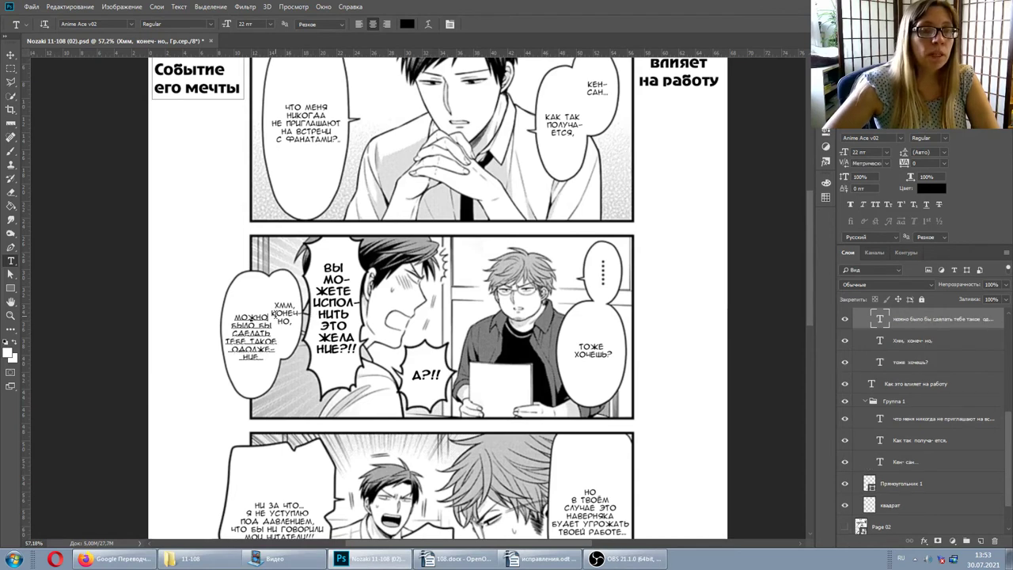
{"action": "left_click", "coordinate": [894, 319]}
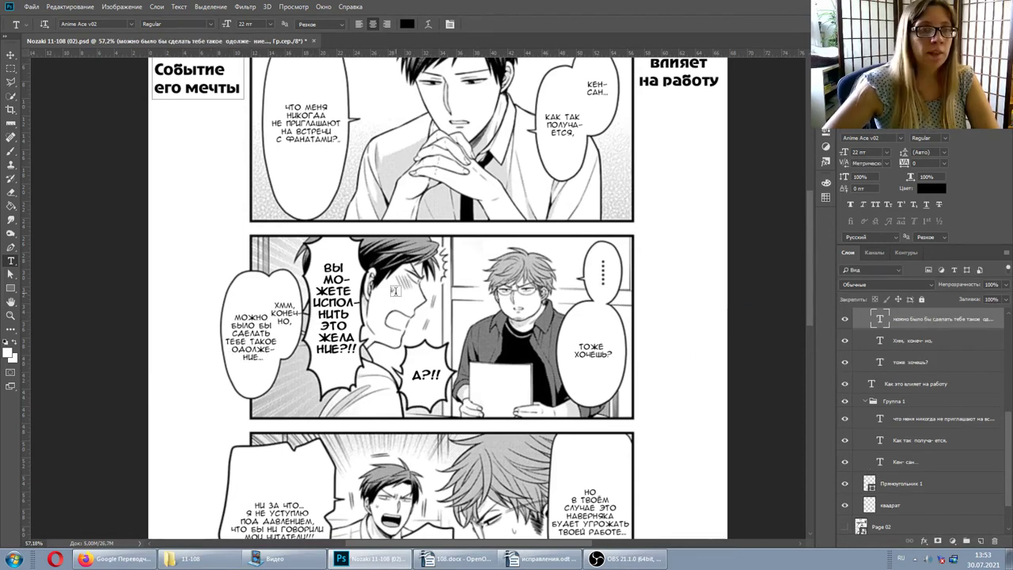
{"action": "left_click", "coordinate": [285, 310]}
{"action": "left_click", "coordinate": [919, 339]}
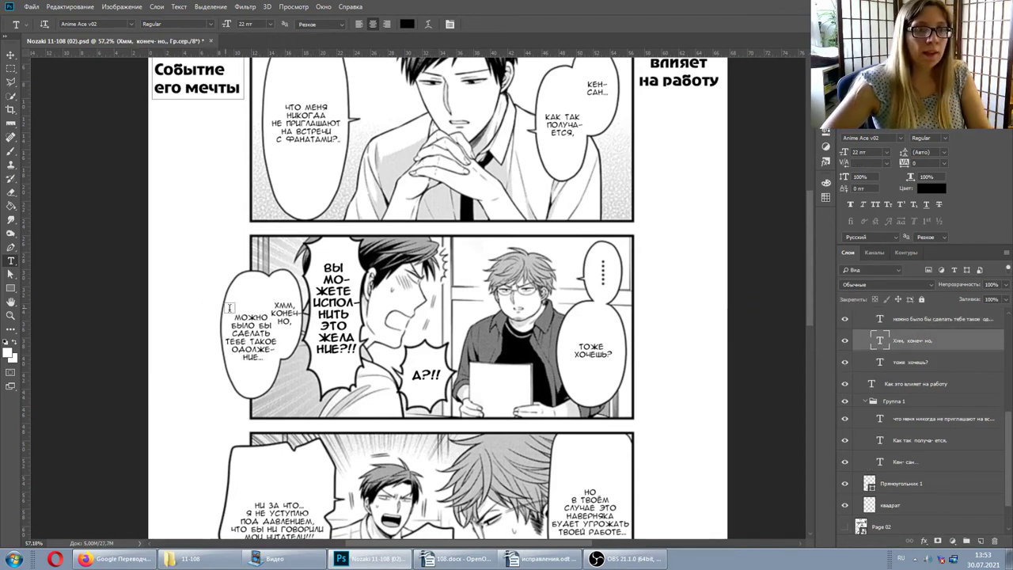
{"action": "scroll", "coordinate": [224, 358], "scroll_direction": "up", "scroll_amount": 3}
{"action": "scroll", "coordinate": [223, 357], "scroll_direction": "up", "scroll_amount": 2}
{"action": "left_click", "coordinate": [359, 255]}
{"action": "left_click", "coordinate": [912, 341]}
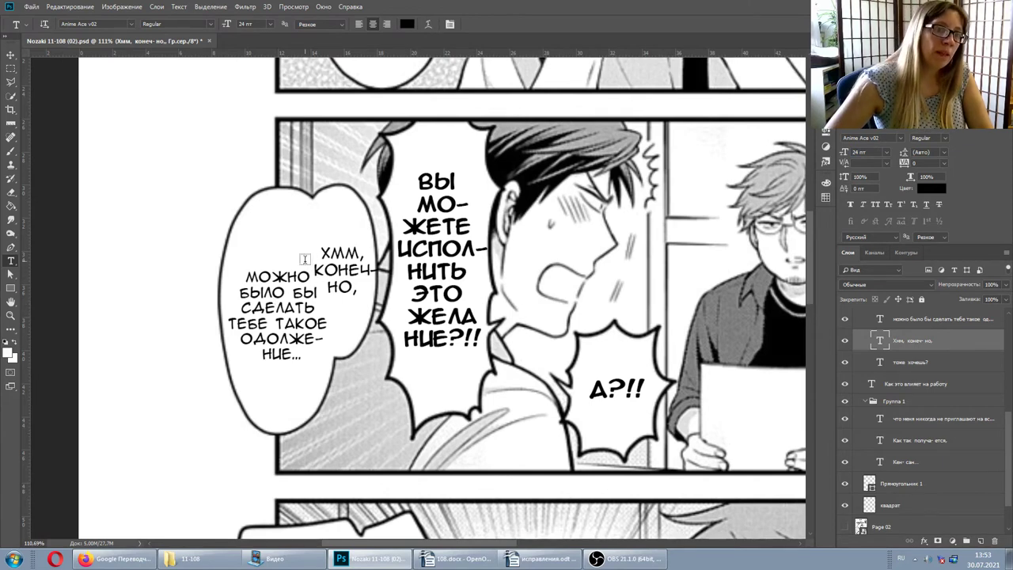
Step: Hyphenate the 24 pt 'ХММ, КО-НЕЧ-НО,' onto four lines and nudge it up and right
{"action": "left_click", "coordinate": [351, 262]}
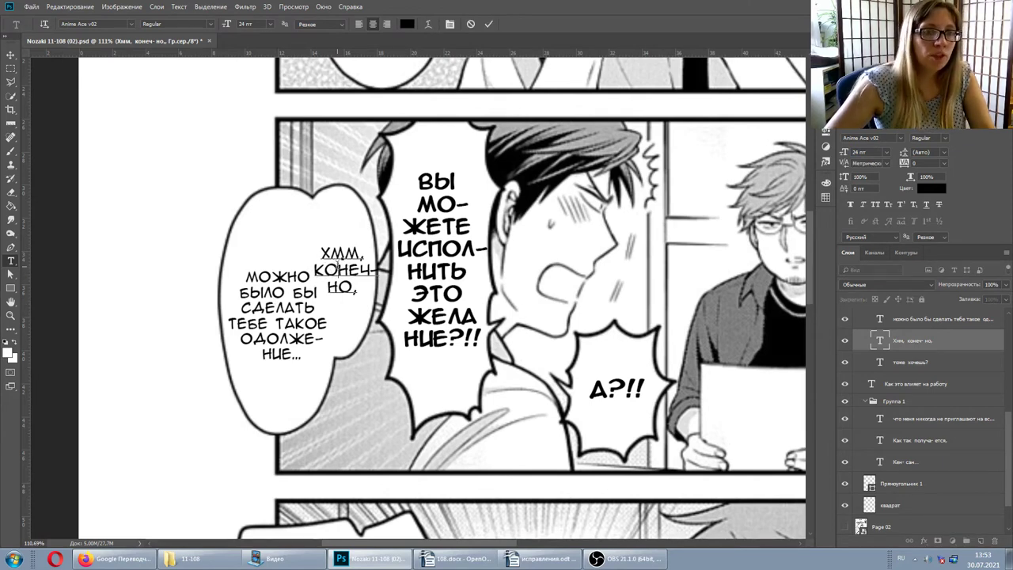
{"action": "type", "text": "-"}
{"action": "key", "text": "Return"}
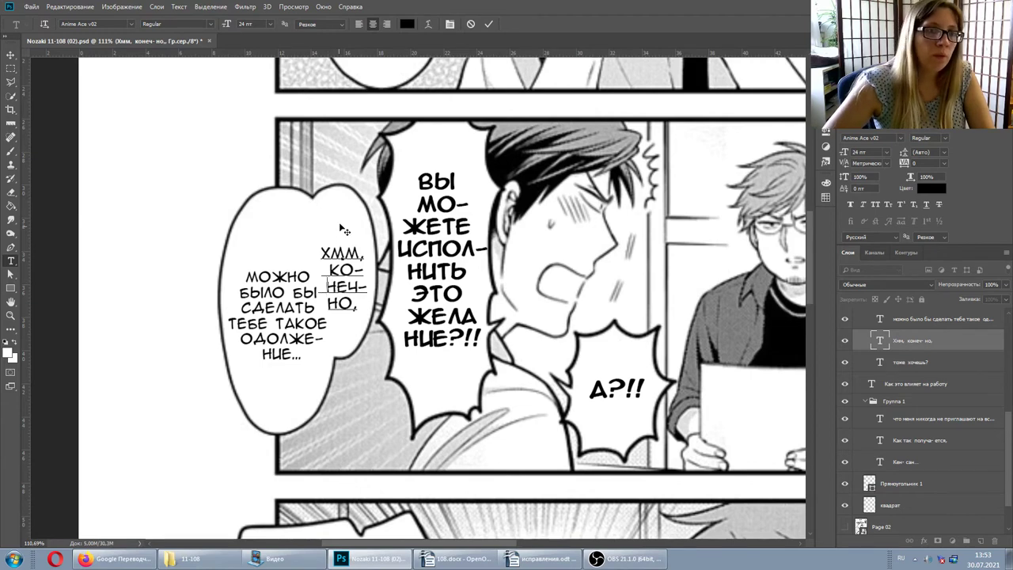
{"action": "left_click_drag", "start_coordinate": [340, 233], "coordinate": [345, 227]}
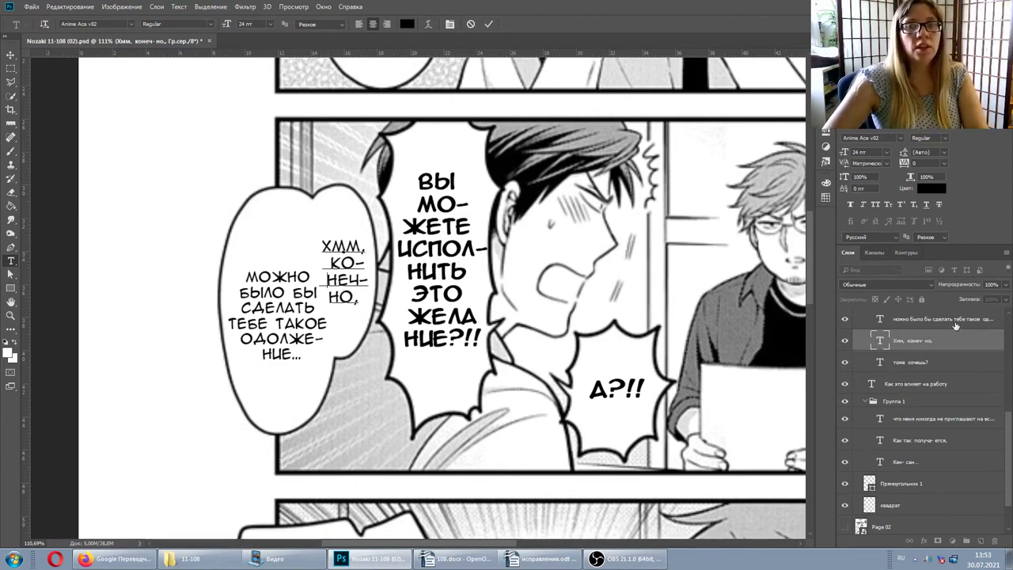
{"action": "left_click", "coordinate": [291, 308]}
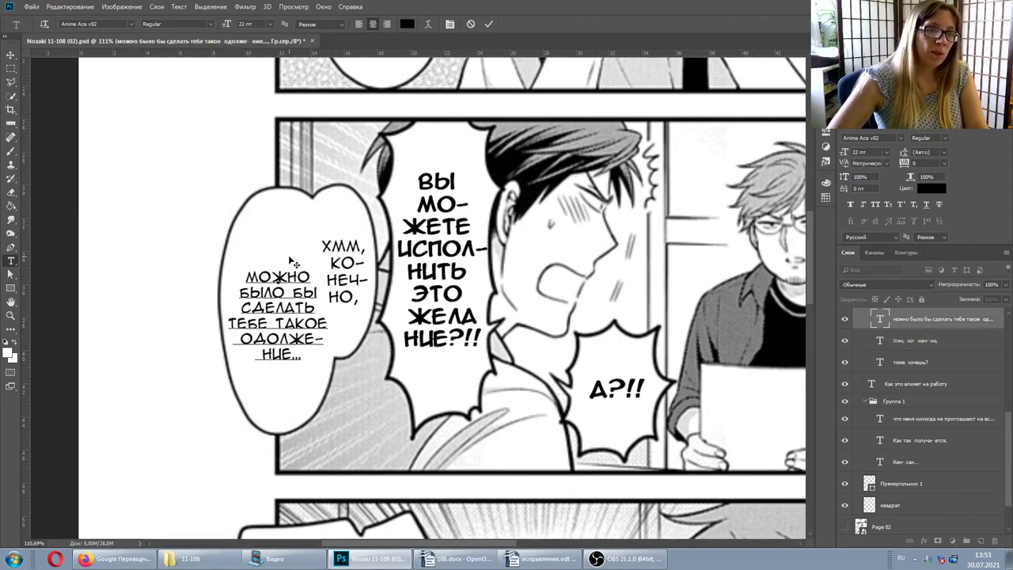
{"action": "key", "text": "ctrl+Return"}
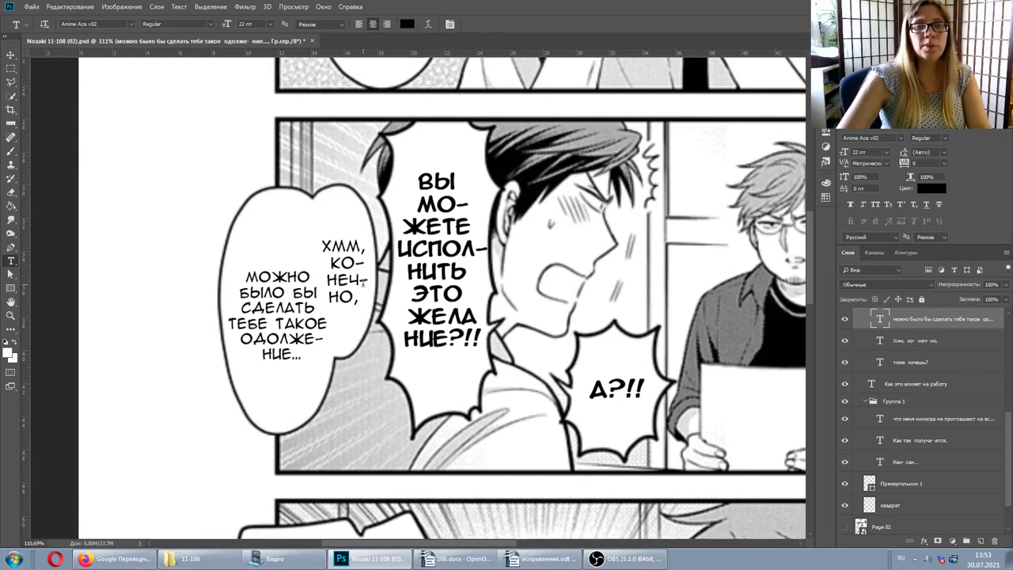
{"action": "left_click", "coordinate": [341, 264]}
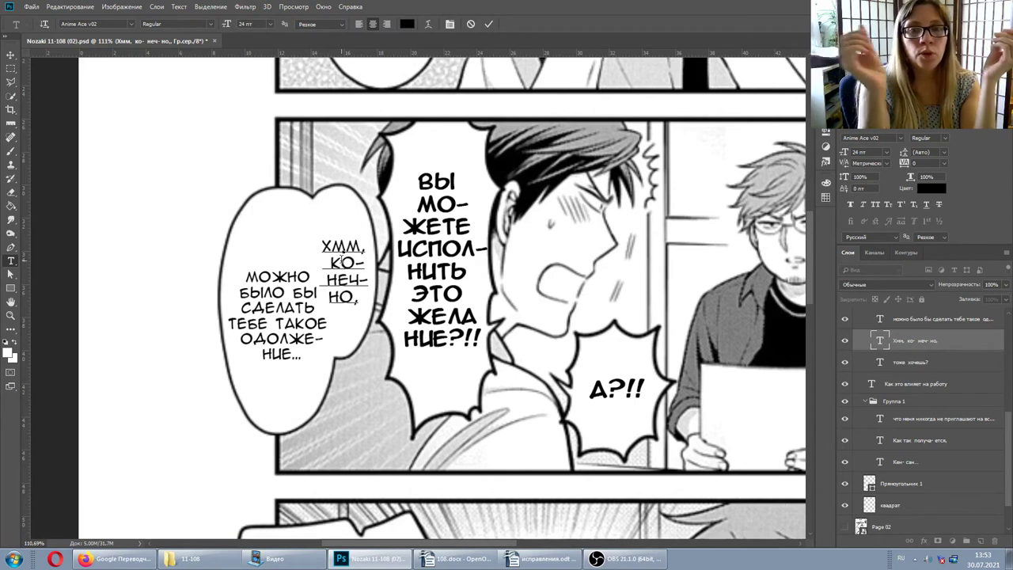
{"action": "left_click", "coordinate": [936, 339]}
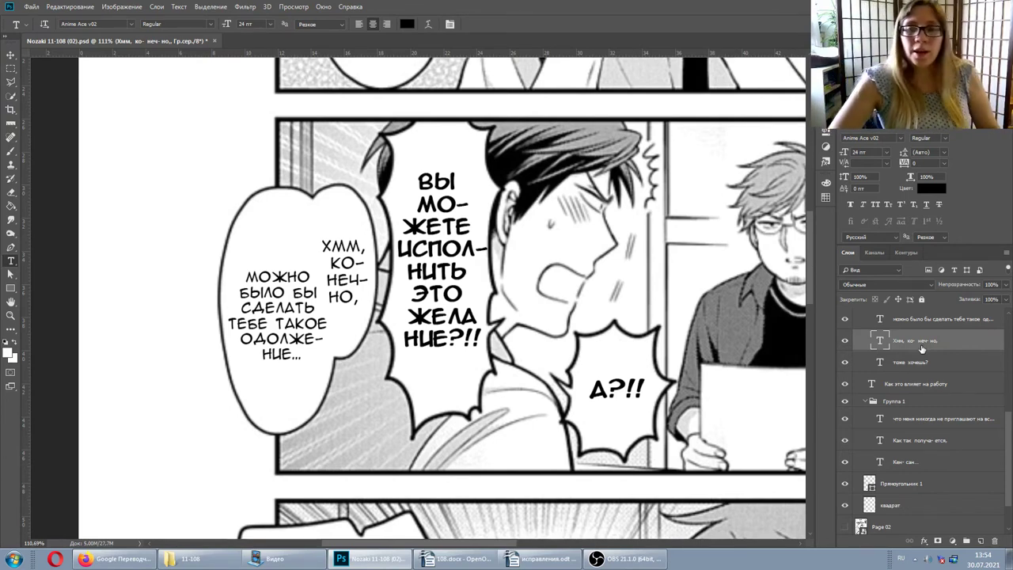
Step: Remove the extra hyphen after КО so 'ХММ, КОНЕЧ-НО,' is three lines at 24 pt
{"action": "scroll", "coordinate": [554, 299], "scroll_direction": "down", "scroll_amount": 3}
{"action": "scroll", "coordinate": [594, 309], "scroll_direction": "down", "scroll_amount": 2}
{"action": "scroll", "coordinate": [637, 320], "scroll_direction": "down", "scroll_amount": 2}
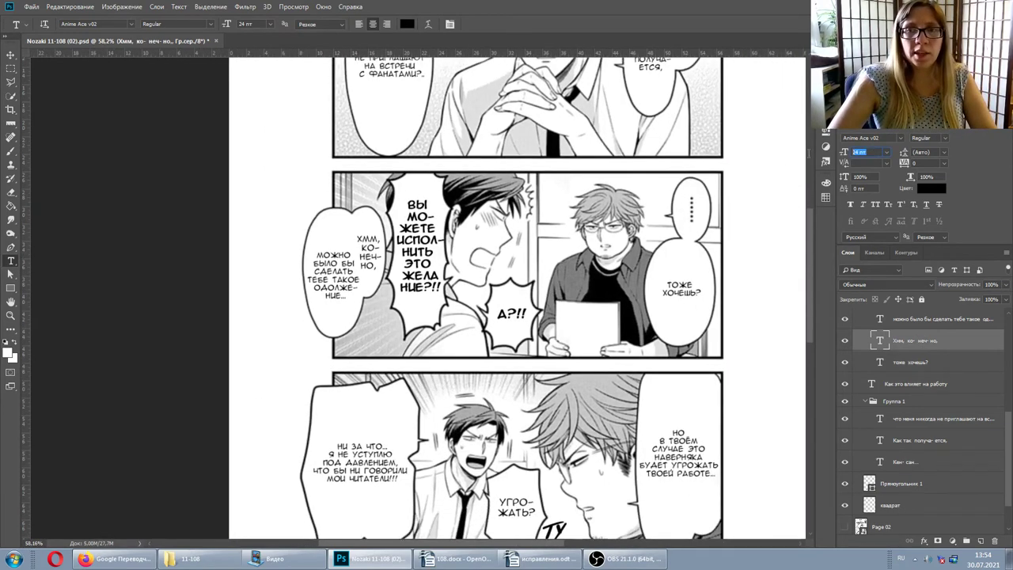
{"action": "key", "text": "Return"}
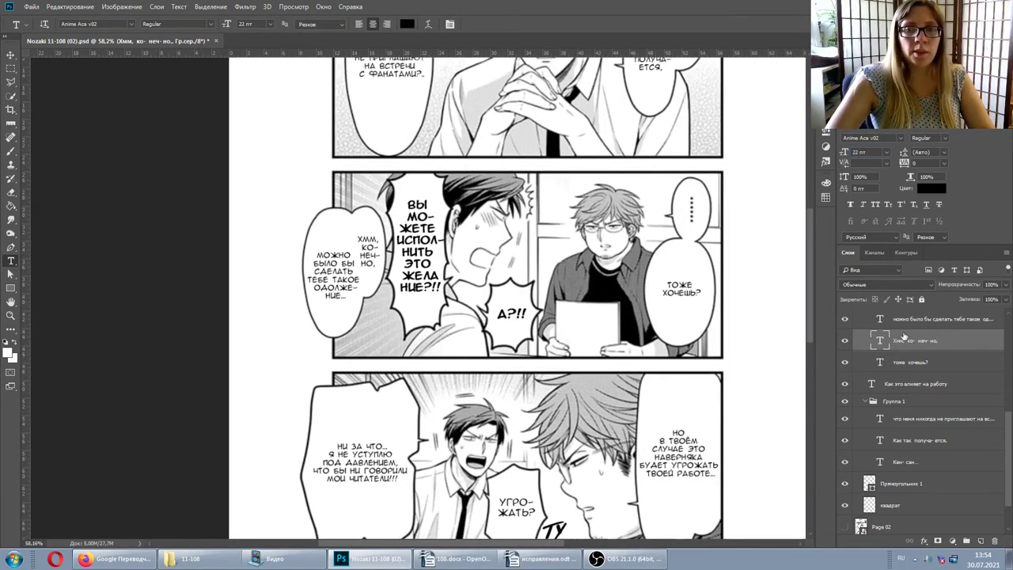
{"action": "key", "text": "ctrl+shift+period"}
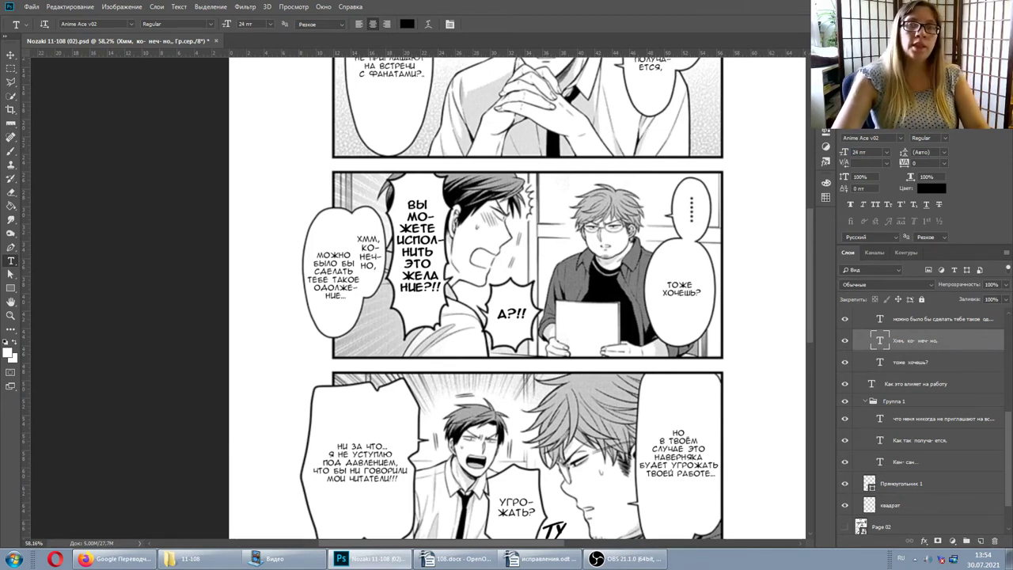
{"action": "key", "text": "BackSpace"}
{"action": "key", "text": "BackSpace"}
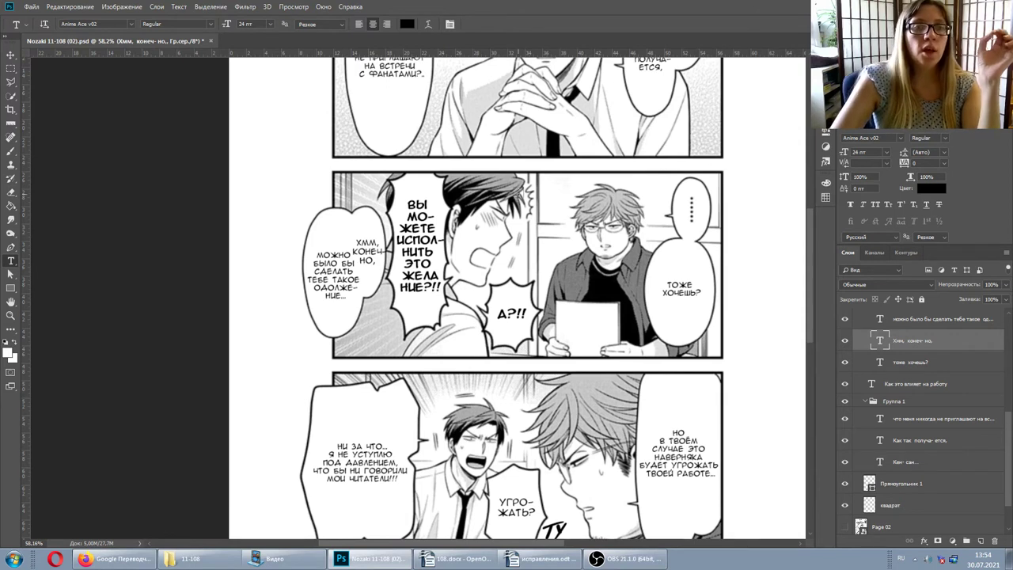
{"action": "left_click", "coordinate": [339, 252]}
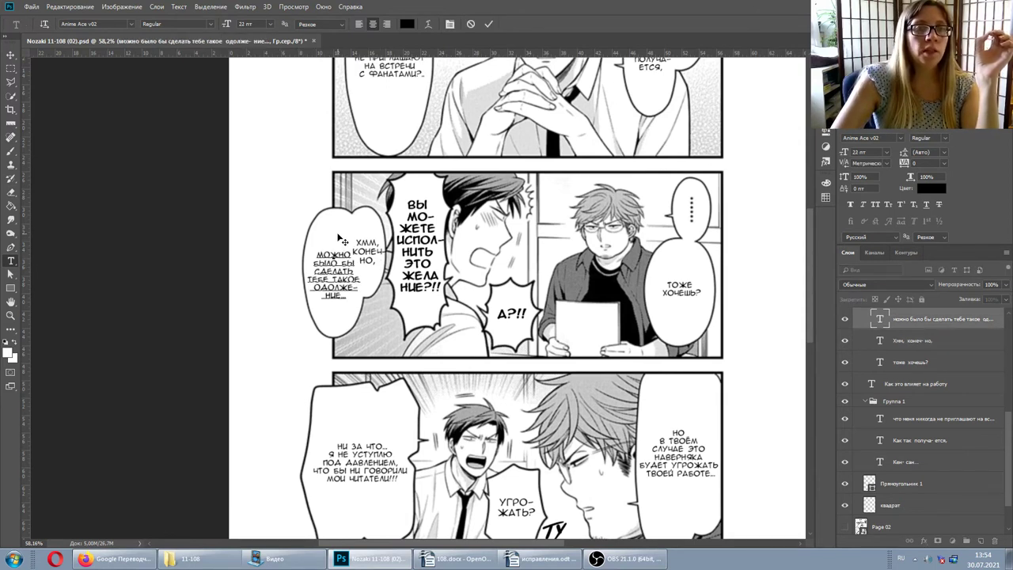
{"action": "key", "text": "Escape"}
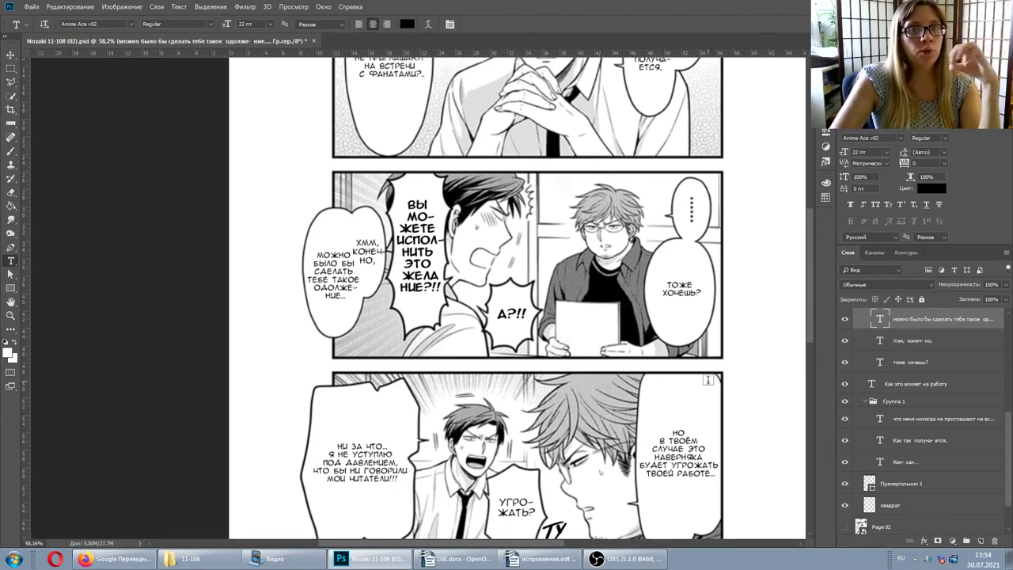
{"action": "scroll", "coordinate": [709, 379], "scroll_direction": "down", "scroll_amount": 3}
{"action": "left_click", "coordinate": [516, 440]}
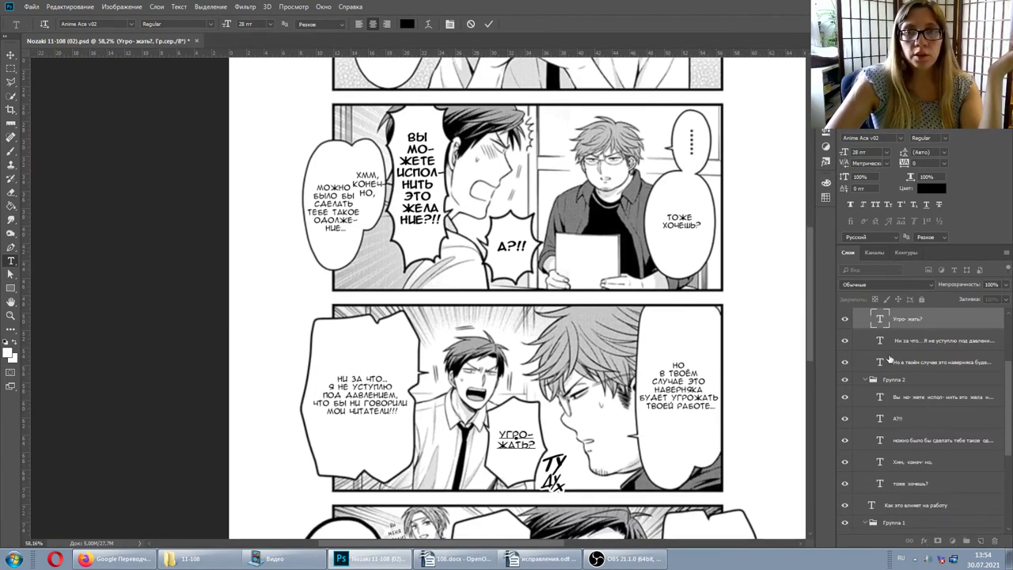
Step: Set the УГРО-ЖАТЬ? text to 28 pt
{"action": "key", "text": "Escape"}
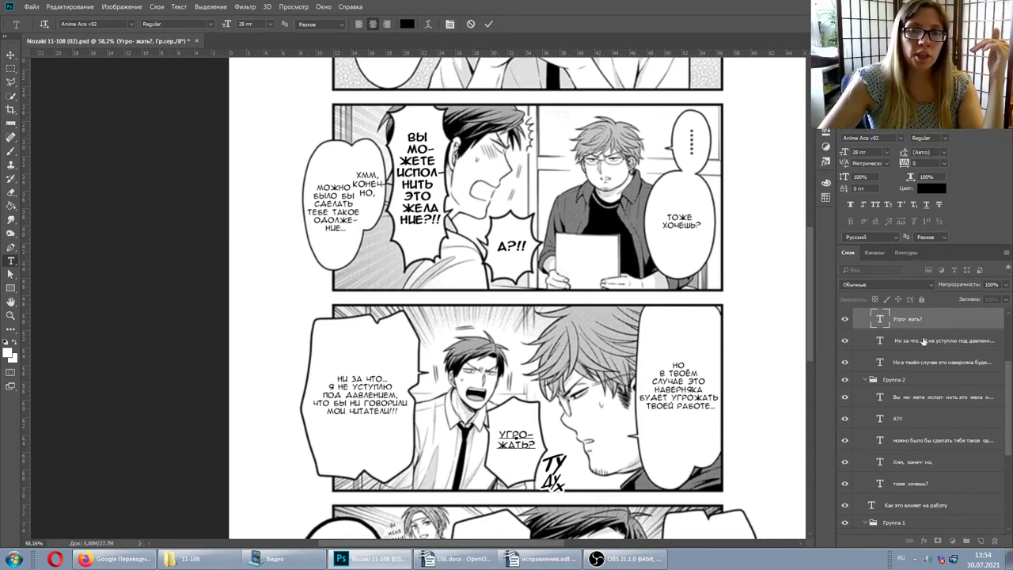
{"action": "key", "text": "ctrl+z"}
{"action": "key", "text": "Return"}
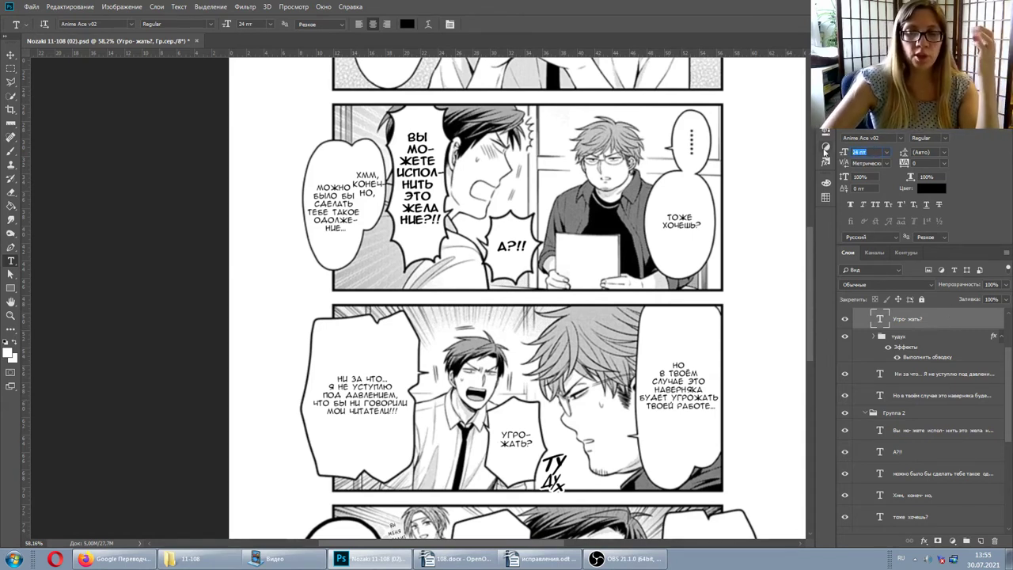
{"action": "key", "text": "Return"}
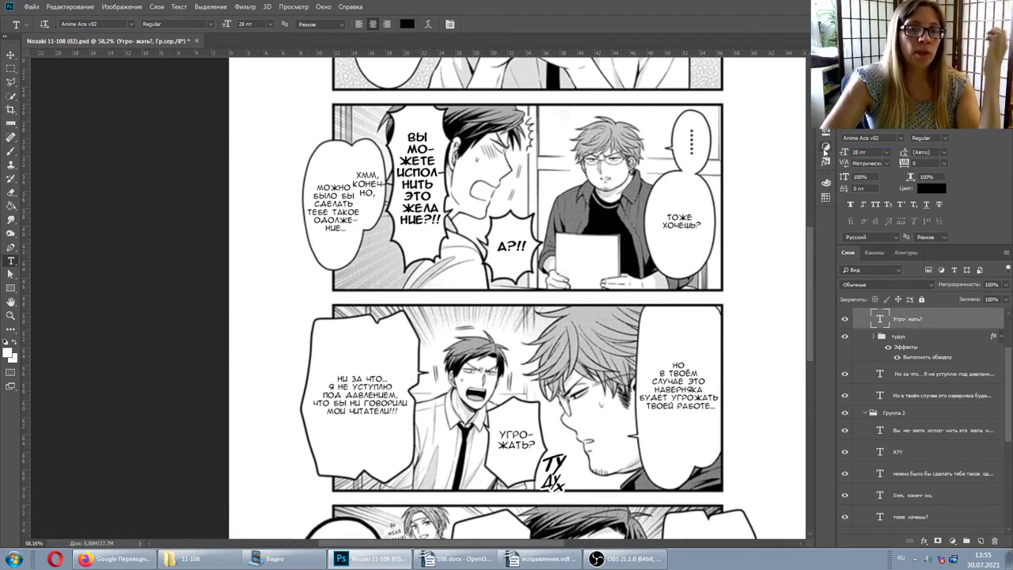
{"action": "left_click", "coordinate": [917, 336]}
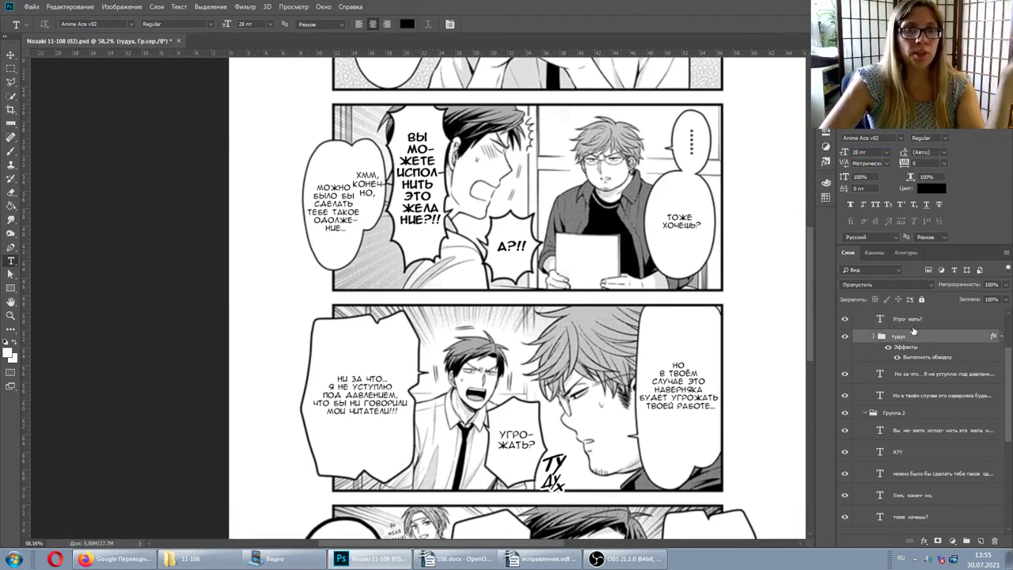
{"action": "left_click", "coordinate": [912, 322]}
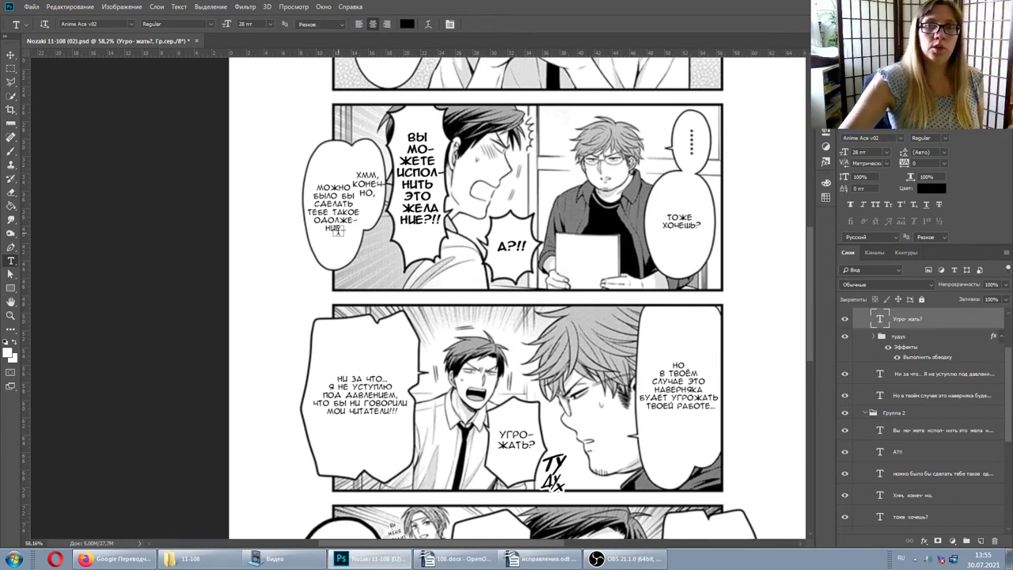
Step: Set the Хмм, конеч-но bubble text to 22 pt
{"action": "left_click", "coordinate": [366, 180]}
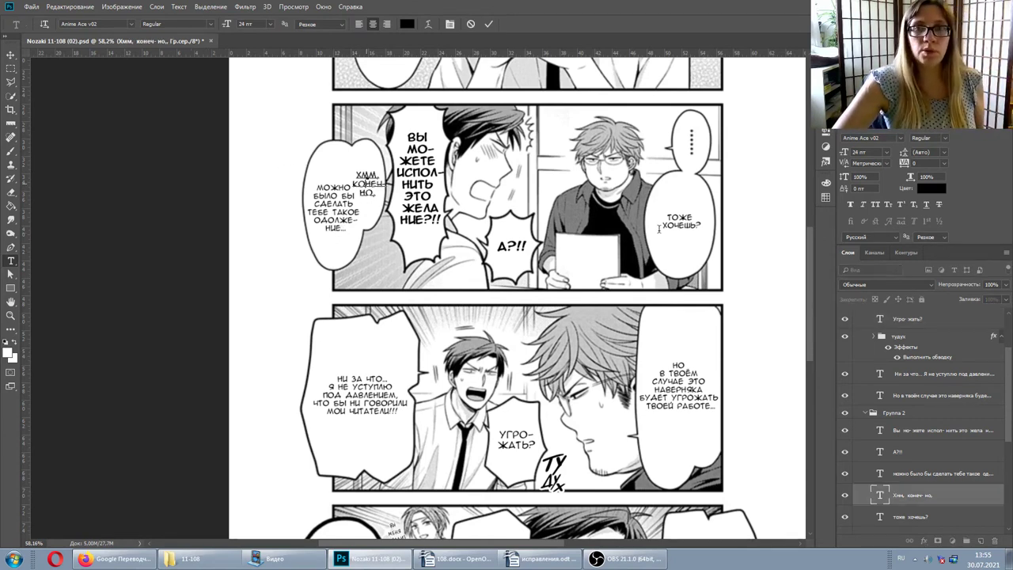
{"action": "key", "text": "ctrl+shift+comma"}
{"action": "key", "text": "Escape"}
{"action": "double_click", "coordinate": [862, 152]}
{"action": "type", "text": "22"}
{"action": "key", "text": "Return"}
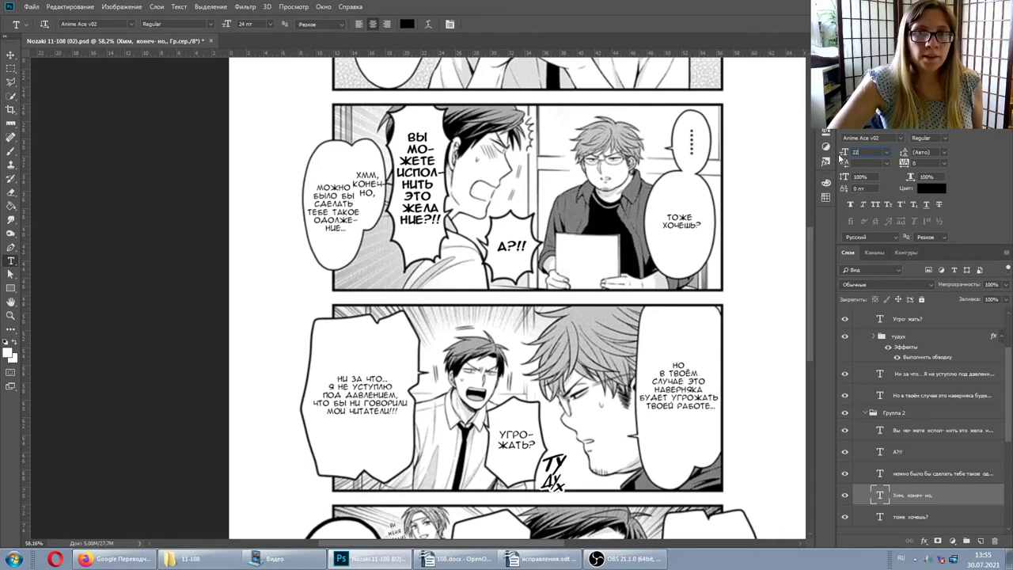
{"action": "left_click", "coordinate": [370, 183]}
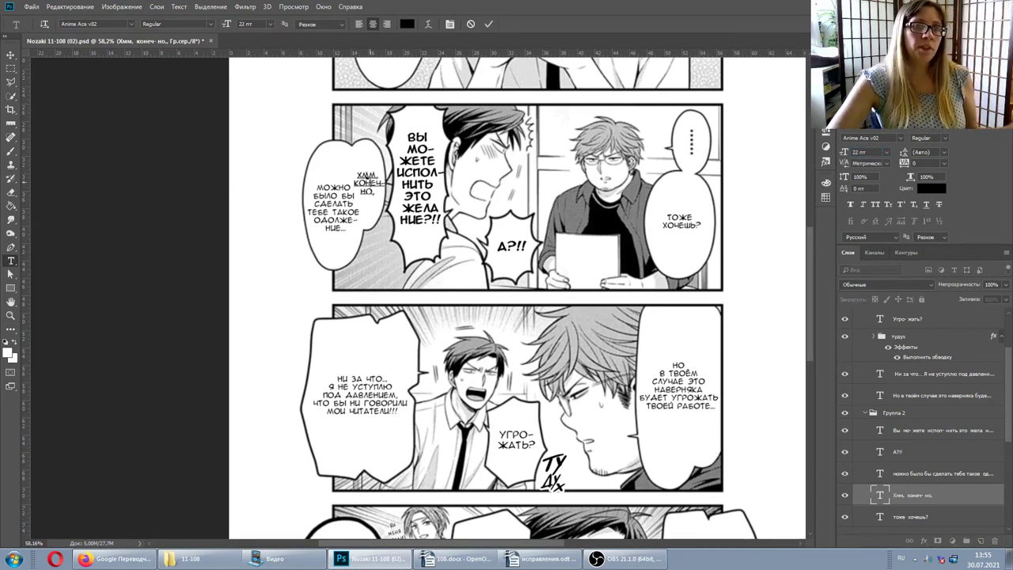
{"action": "key", "text": "Escape"}
Step: Set the можно было бы… bubble text to 18 pt
{"action": "left_click", "coordinate": [349, 211]}
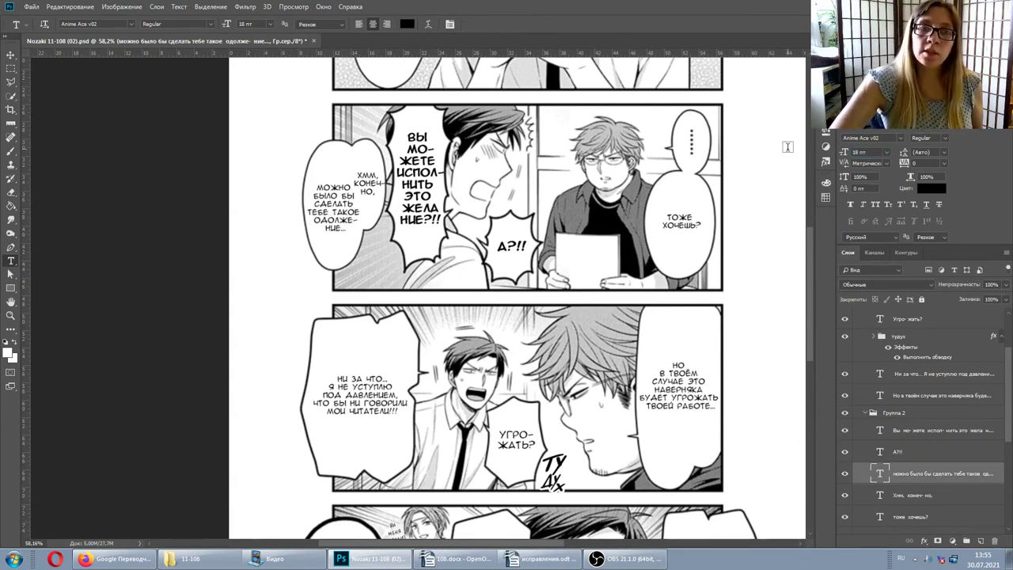
{"action": "type", "text": "18"}
{"action": "key", "text": "Return"}
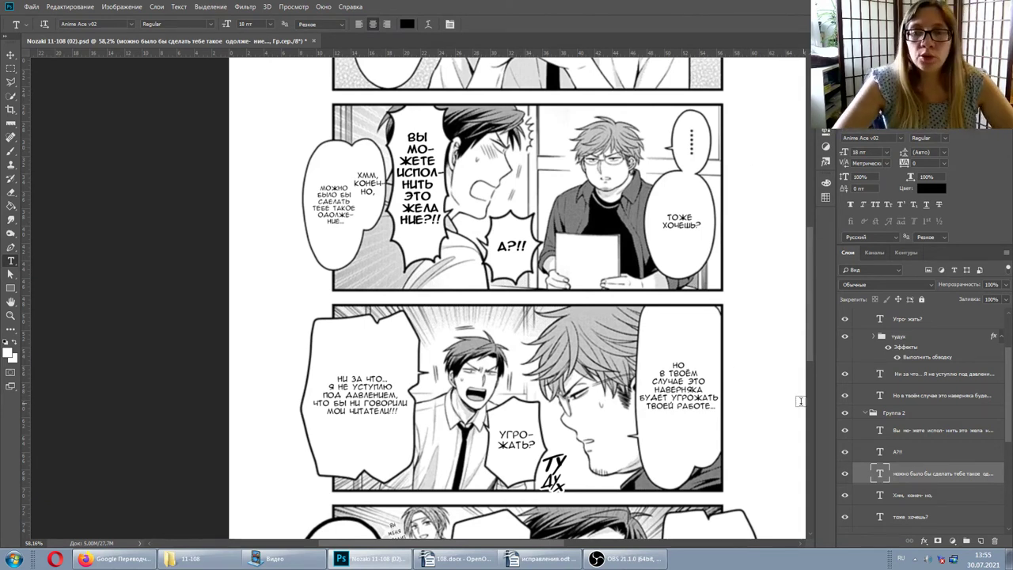
{"action": "left_click", "coordinate": [849, 151]}
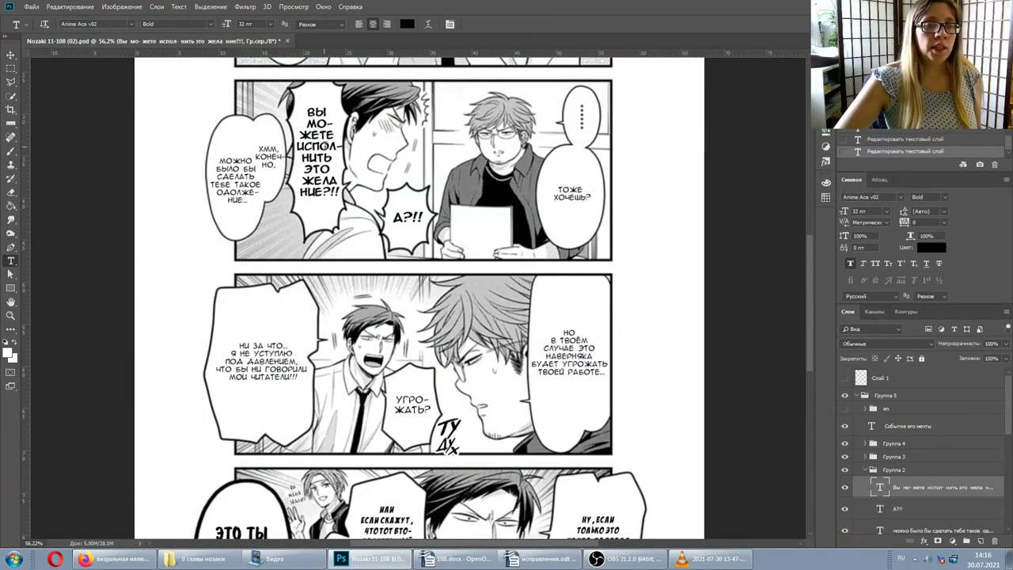
{"action": "left_click", "coordinate": [317, 150]}
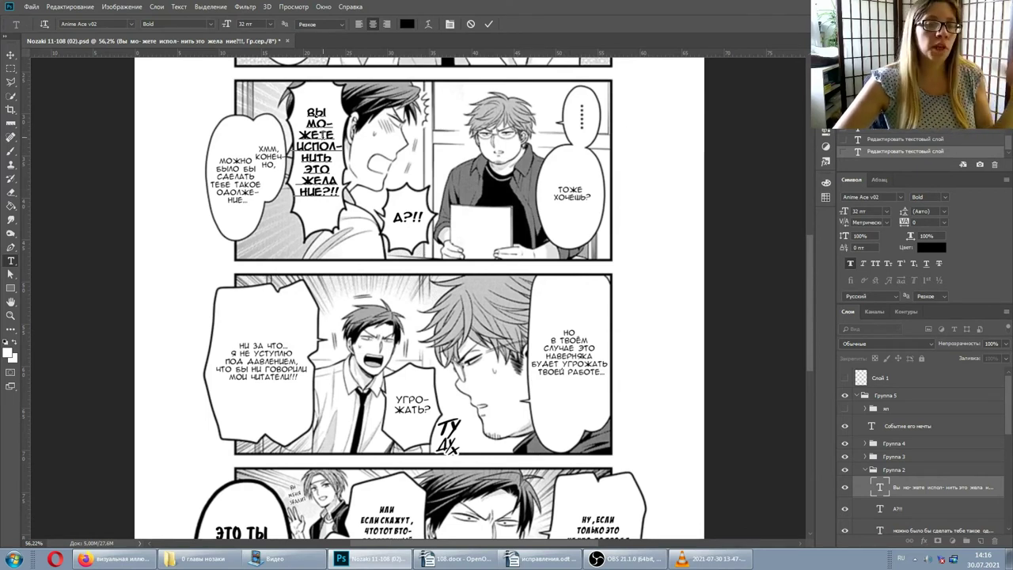
{"action": "left_click", "coordinate": [944, 495]}
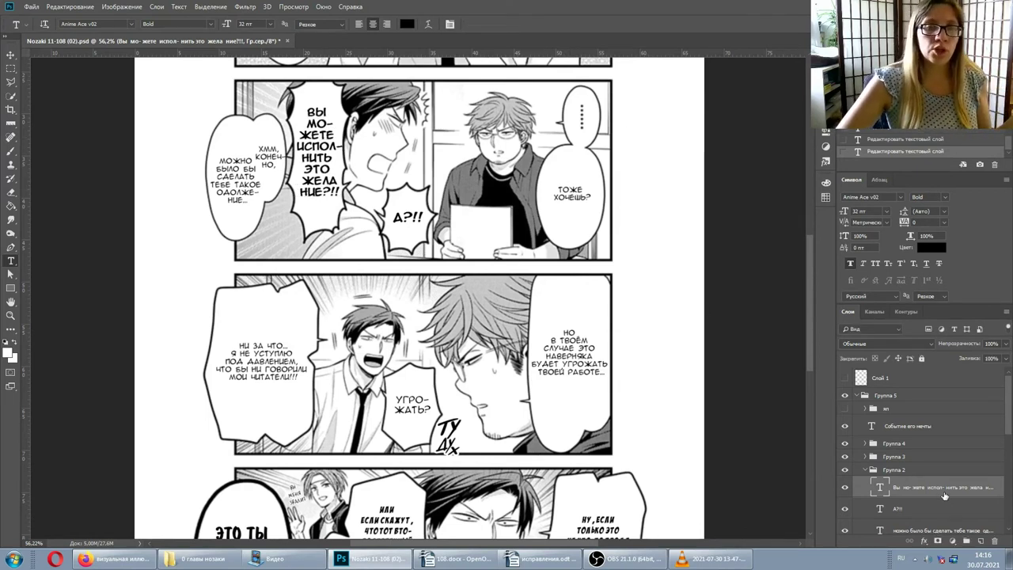
{"action": "left_click", "coordinate": [570, 192]}
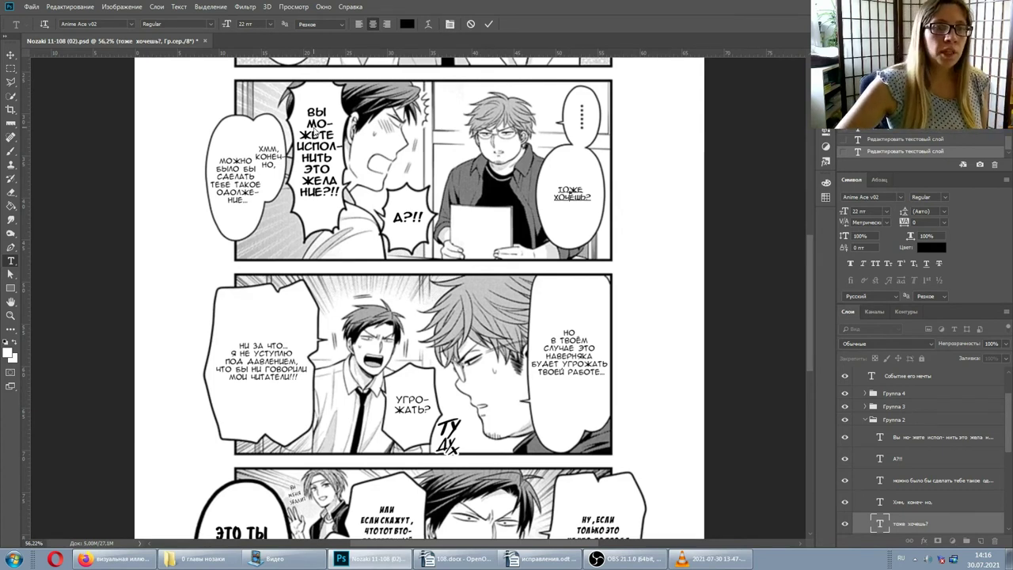
{"action": "left_click", "coordinate": [315, 135]}
{"action": "left_click", "coordinate": [315, 134]}
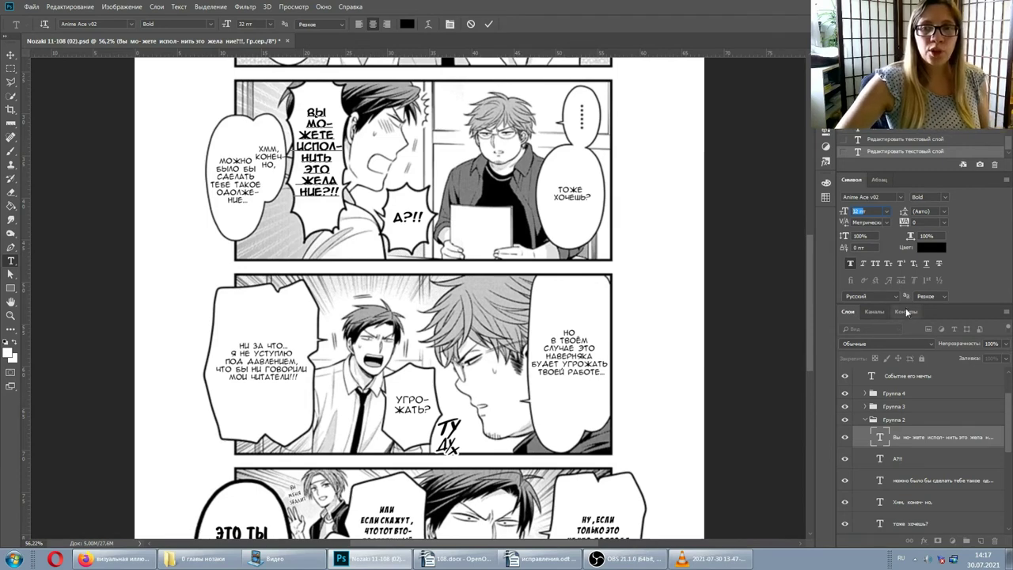
{"action": "key", "text": "ctrl+Return"}
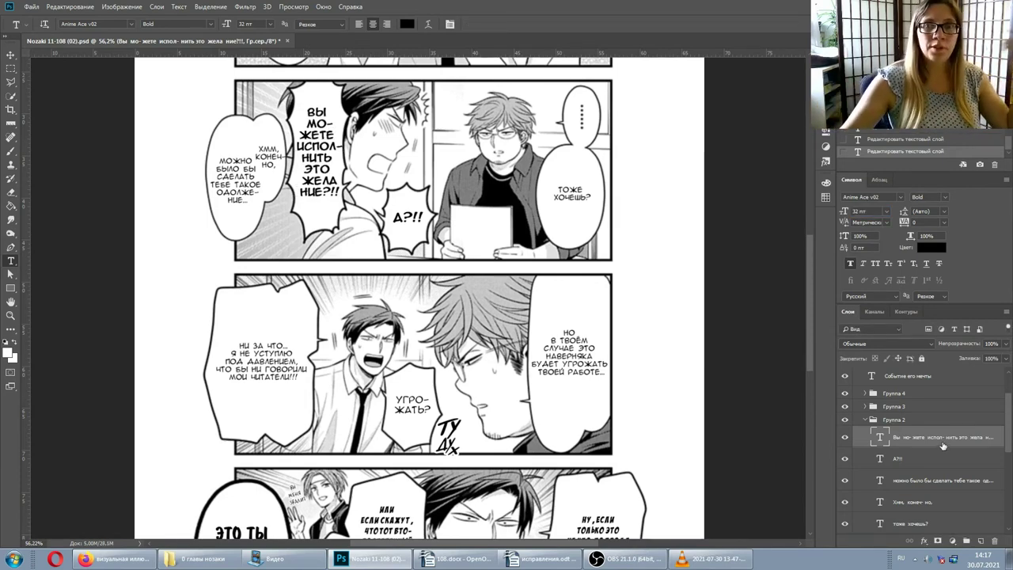
{"action": "scroll", "coordinate": [396, 277], "scroll_direction": "up", "scroll_amount": 1}
{"action": "scroll", "coordinate": [395, 277], "scroll_direction": "up", "scroll_amount": 1}
{"action": "left_click", "coordinate": [313, 207]}
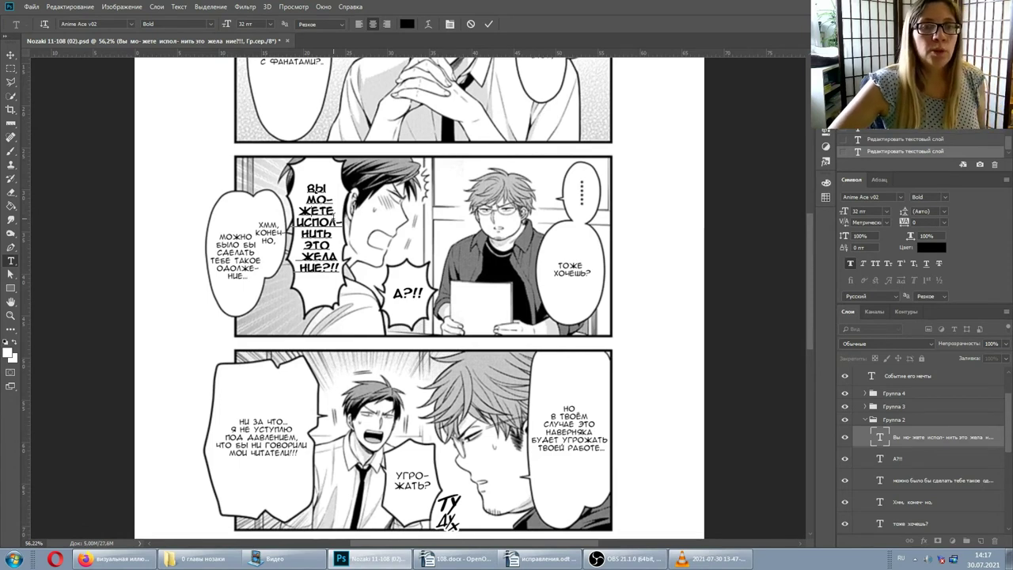
Step: Scale the ВЫ МО-ЖЕТЕ… text box up to about 49 pt to fill the bubble, and commit
{"action": "scroll", "coordinate": [395, 277], "scroll_direction": "up", "scroll_amount": 1}
{"action": "left_click", "coordinate": [315, 222]}
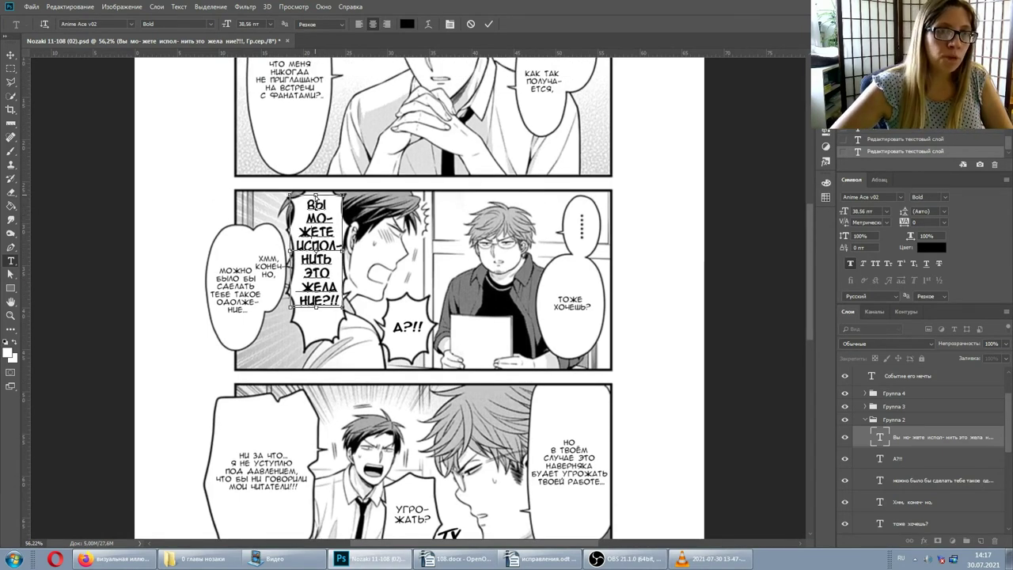
{"action": "left_click_drag", "start_coordinate": [315, 223], "coordinate": [319, 334]}
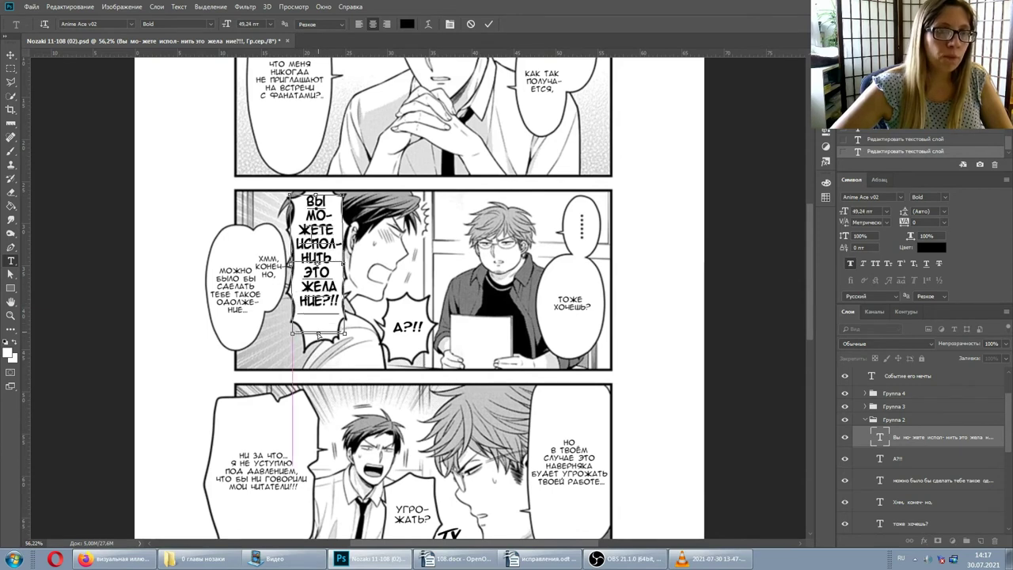
{"action": "left_click", "coordinate": [915, 431]}
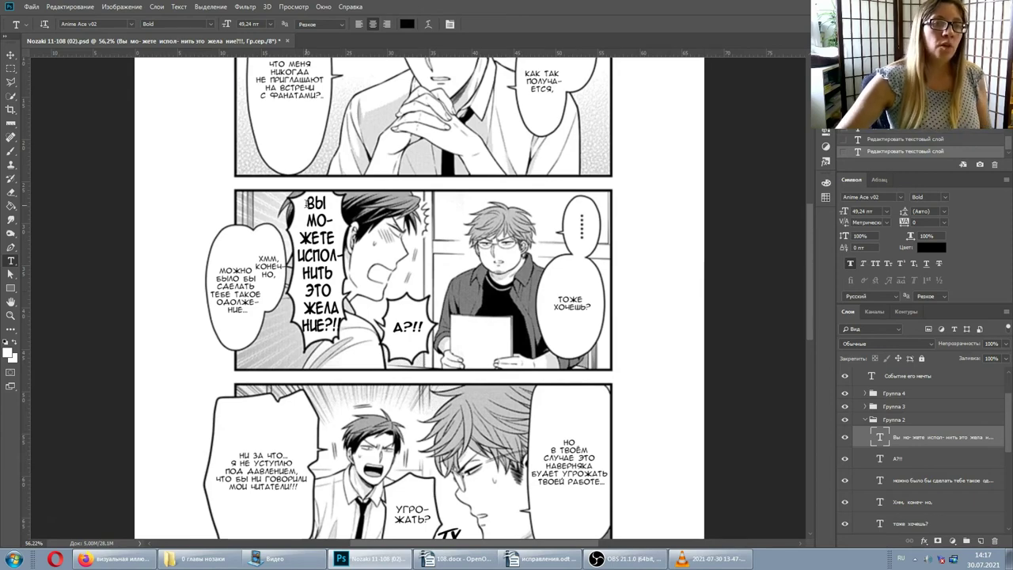
{"action": "scroll", "coordinate": [307, 204], "scroll_direction": "up", "scroll_amount": 5}
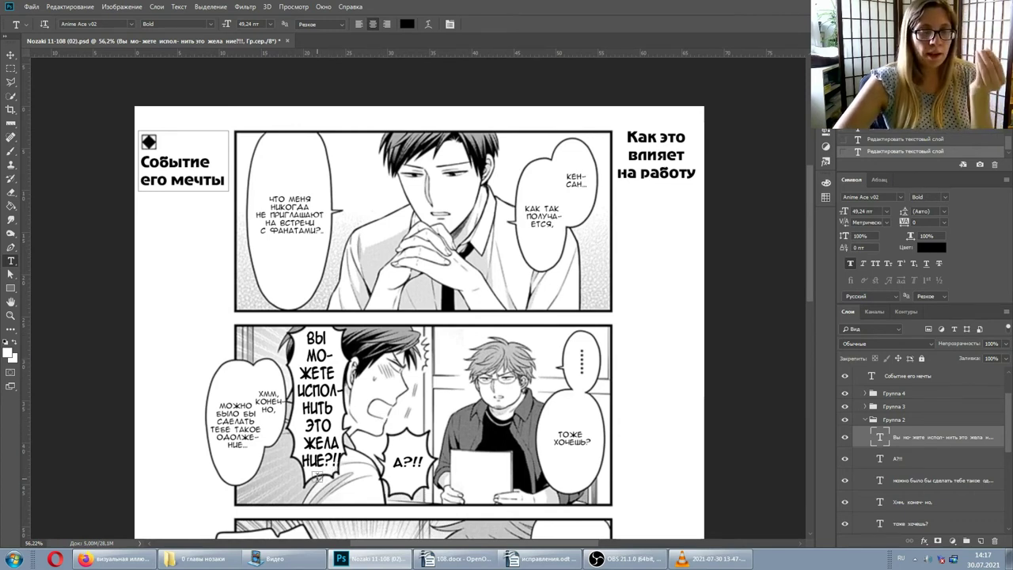
Step: Undo the ВЫ МО-ЖЕТЕ… scaling back to 32 pt and zoom out to the full page
{"action": "scroll", "coordinate": [317, 477], "scroll_direction": "down", "scroll_amount": 1}
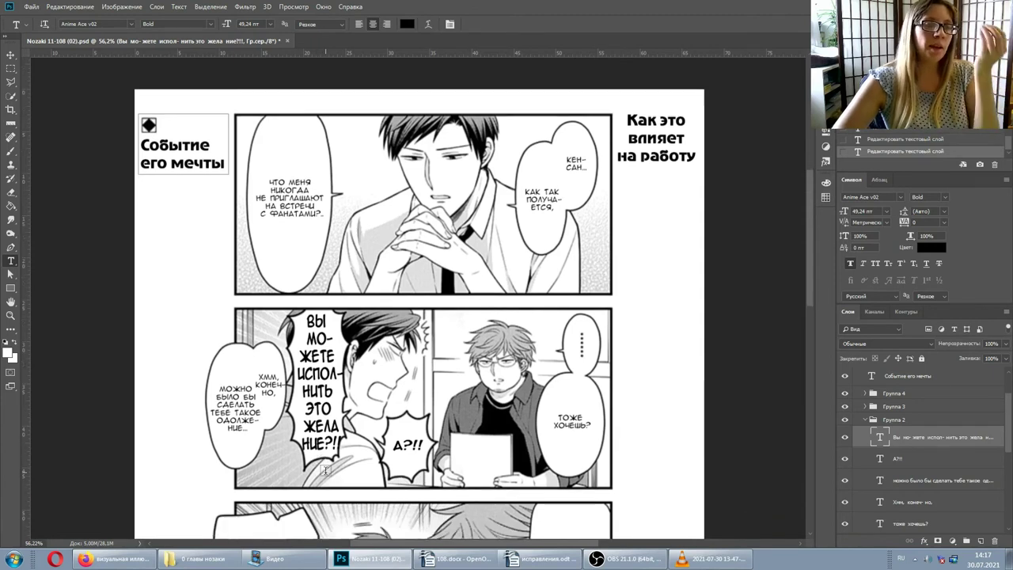
{"action": "scroll", "coordinate": [317, 477], "scroll_direction": "down", "scroll_amount": 1}
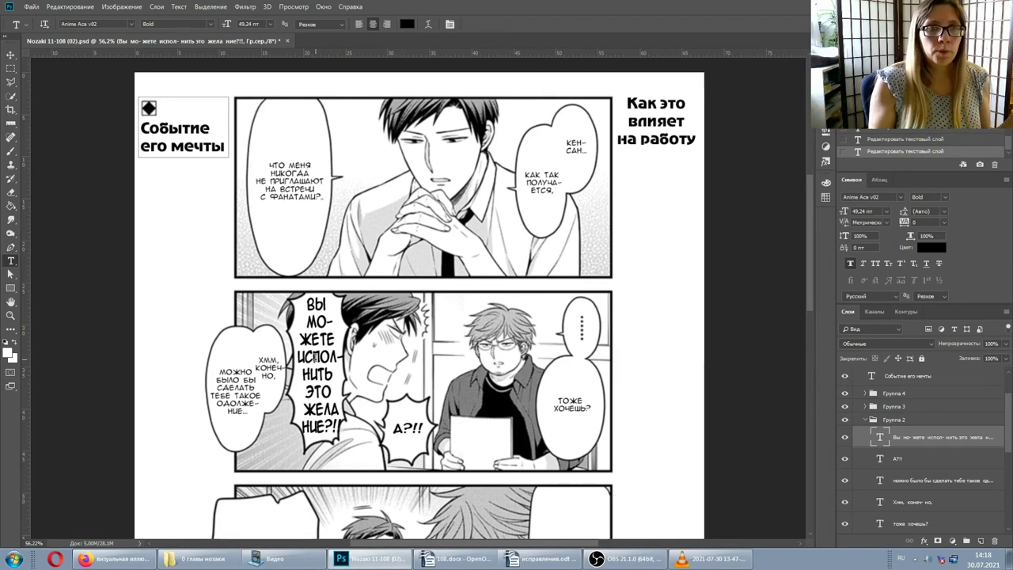
{"action": "left_click", "coordinate": [310, 340]}
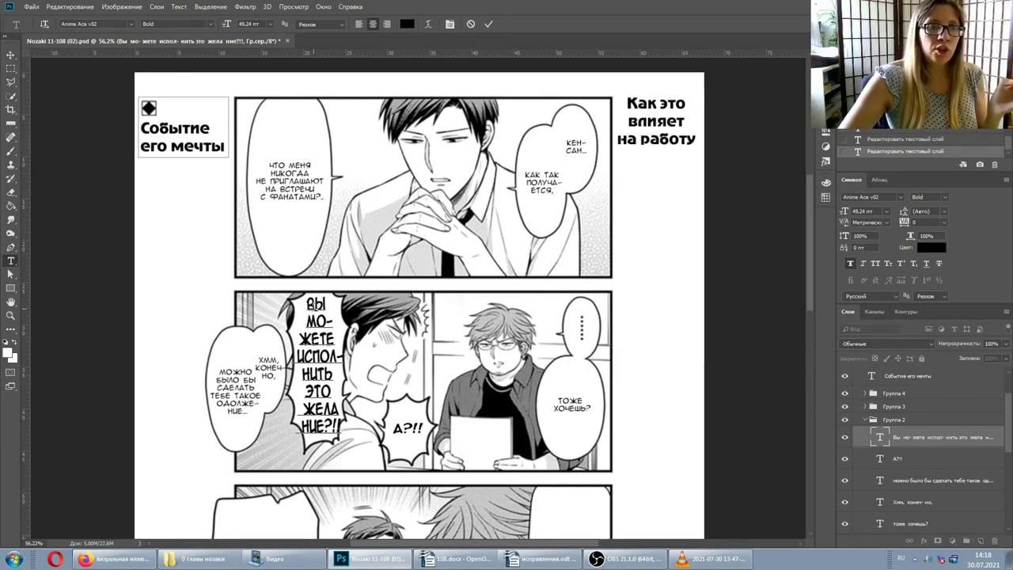
{"action": "left_click", "coordinate": [915, 440]}
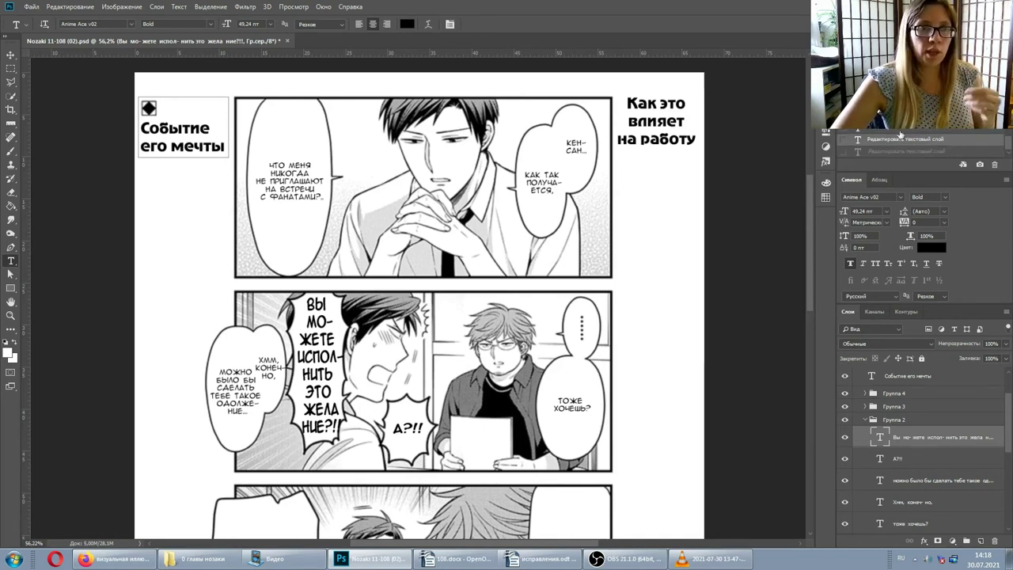
{"action": "key", "text": "ctrl+alt+z"}
{"action": "key", "text": "ctrl+alt+z"}
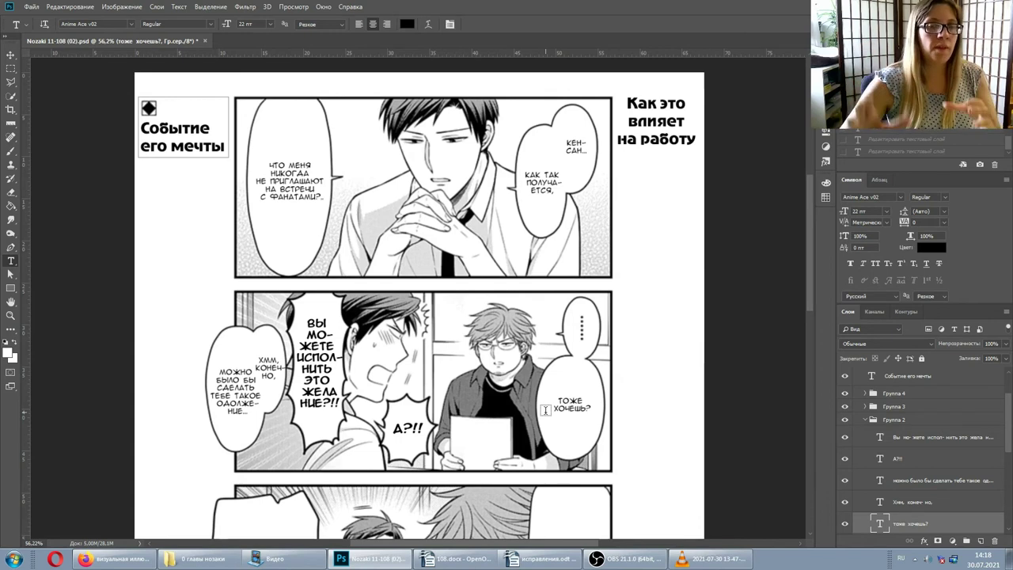
{"action": "left_click", "coordinate": [313, 316]}
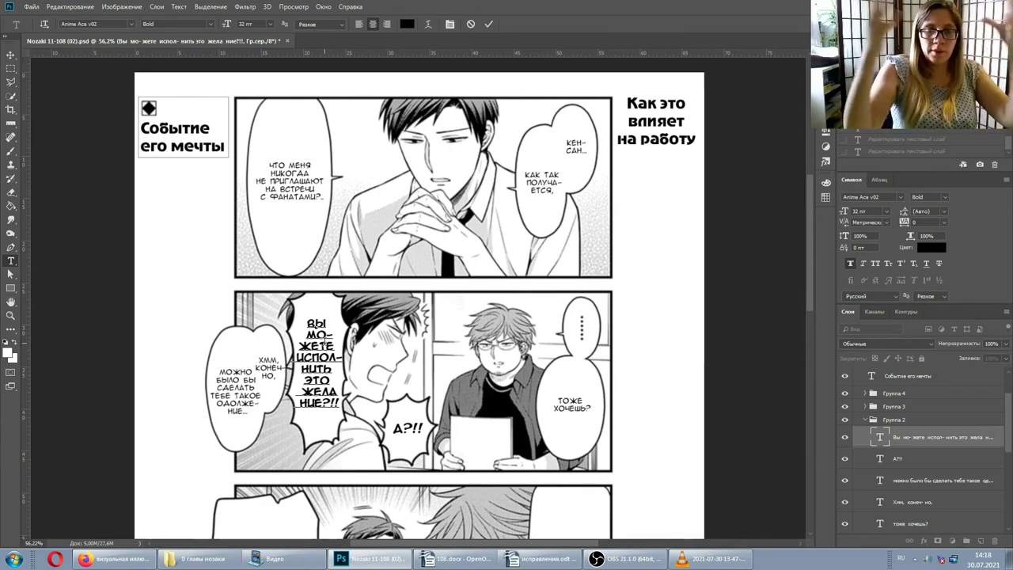
{"action": "scroll", "coordinate": [464, 342], "scroll_direction": "down", "scroll_amount": 3}
{"action": "scroll", "coordinate": [464, 337], "scroll_direction": "down", "scroll_amount": 2}
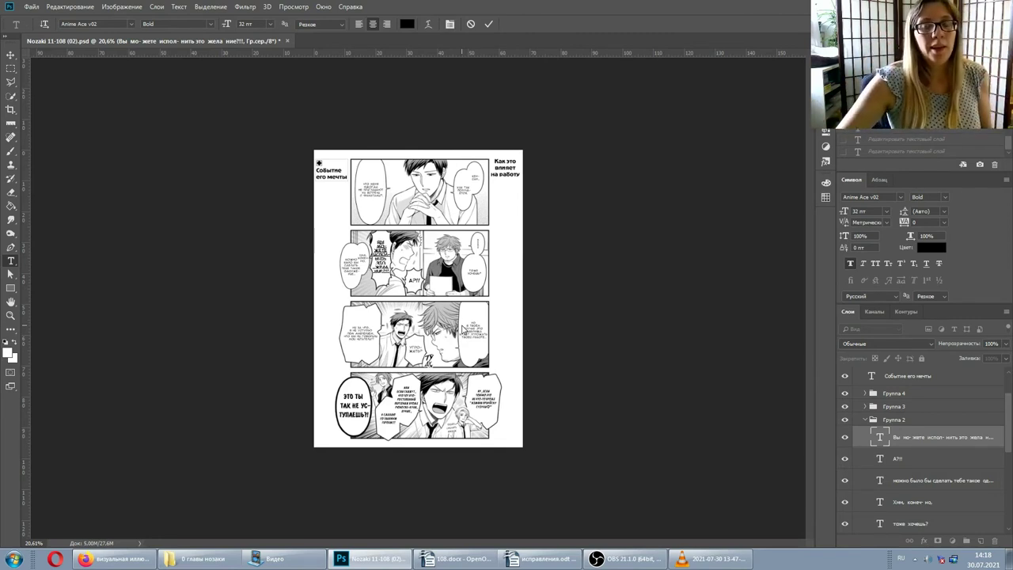
Step: Commit the text edit and collapse the Группа 2 and Группа 5 layer groups
{"action": "left_click", "coordinate": [908, 434]}
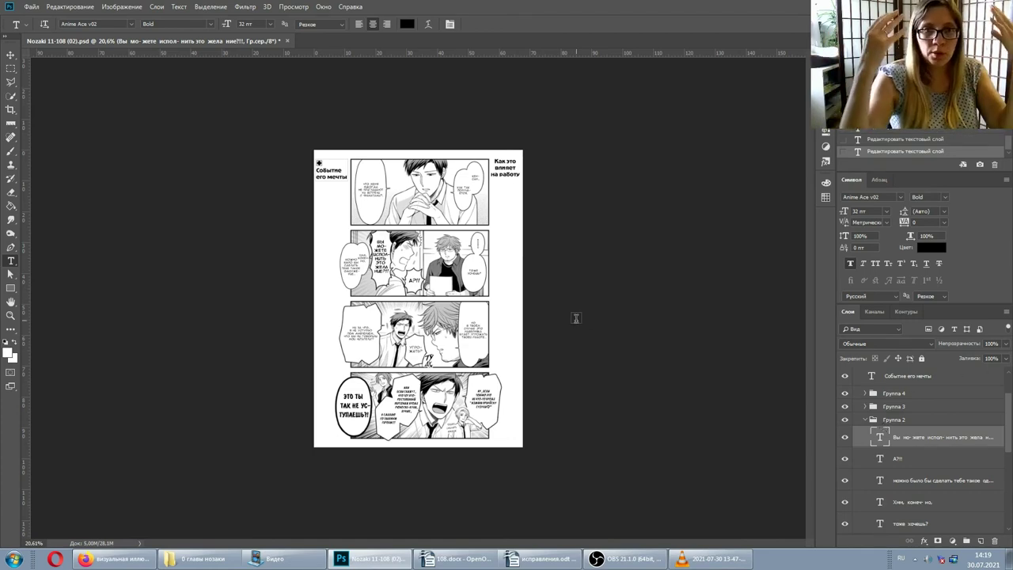
{"action": "scroll", "coordinate": [436, 279], "scroll_direction": "up", "scroll_amount": 4}
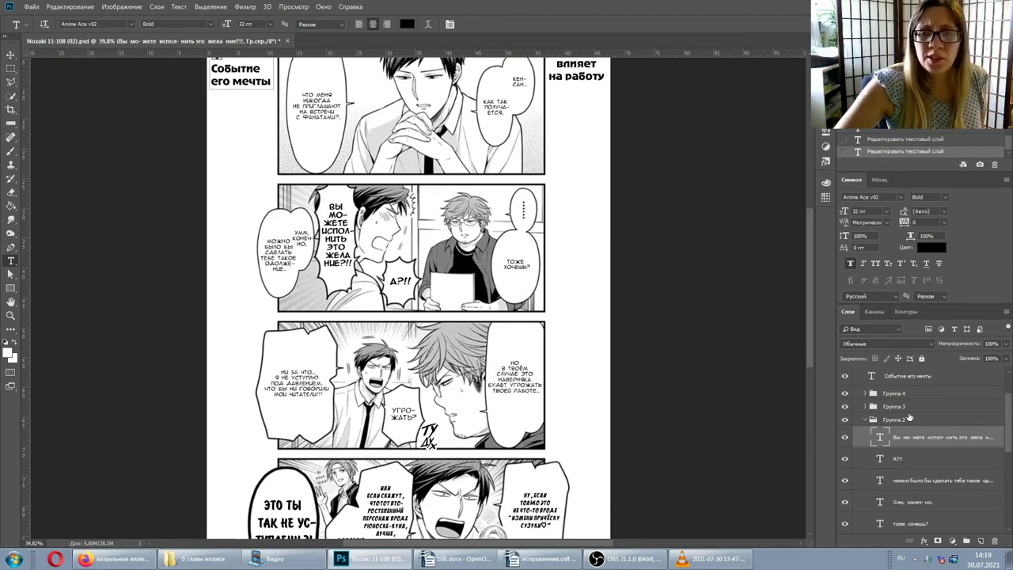
{"action": "left_click", "coordinate": [869, 421]}
{"action": "left_click", "coordinate": [867, 420]}
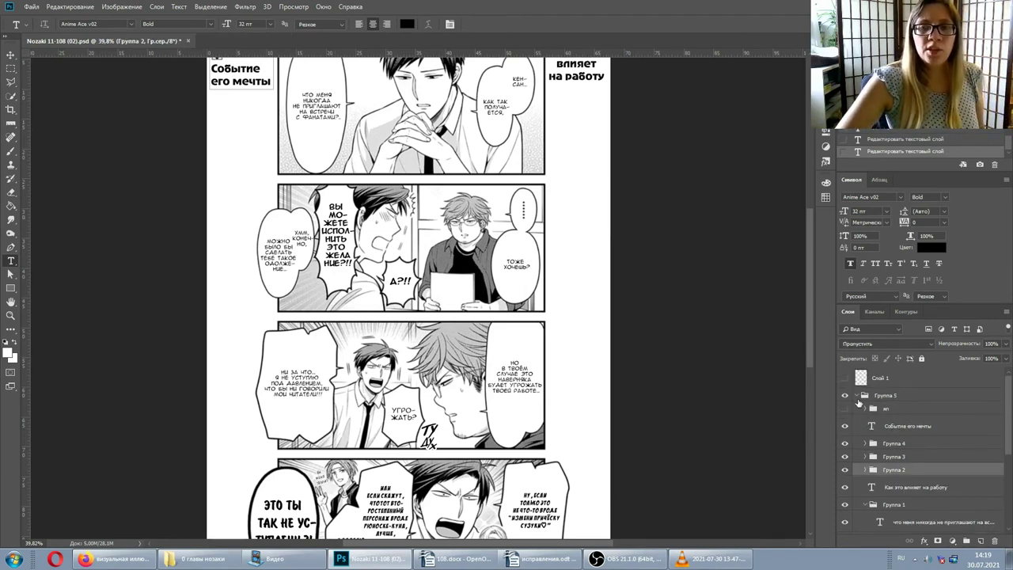
{"action": "left_click", "coordinate": [858, 395]}
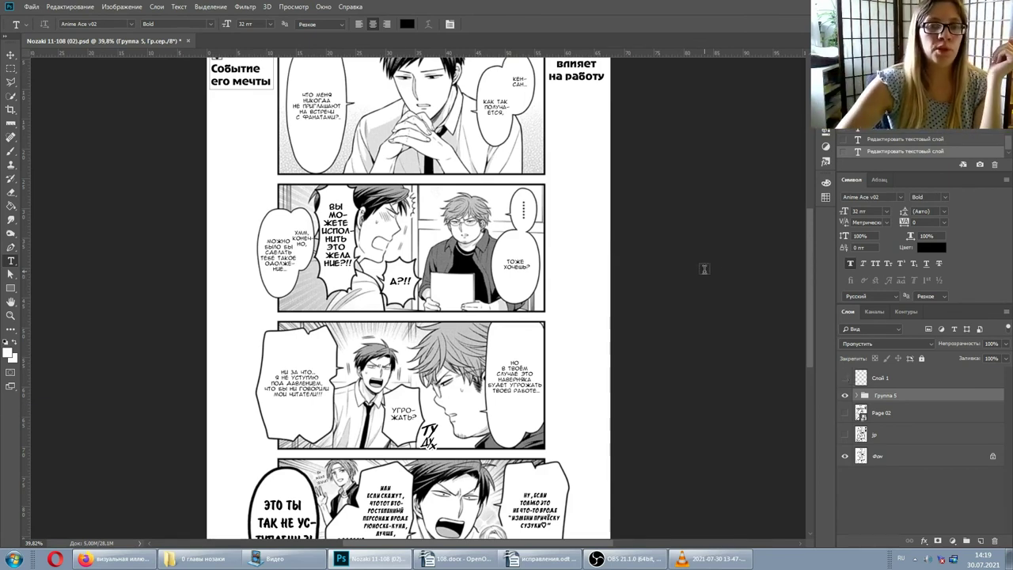
Step: Try enlarging the тоже хочешь? text to fill its bubble
{"action": "left_click", "coordinate": [516, 263]}
{"action": "key", "text": "ctrl+a"}
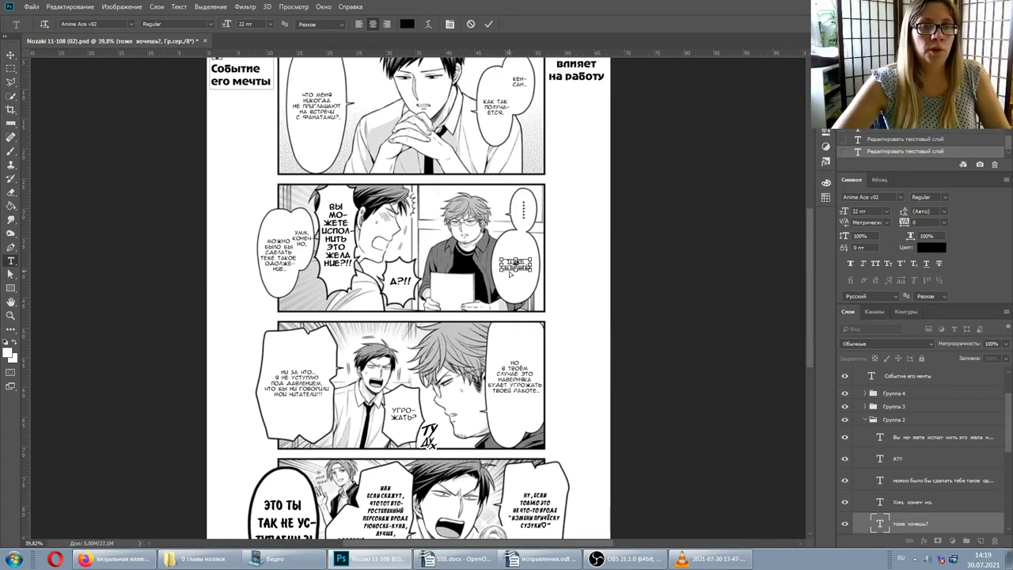
{"action": "left_click_drag", "start_coordinate": [500, 273], "coordinate": [497, 288]}
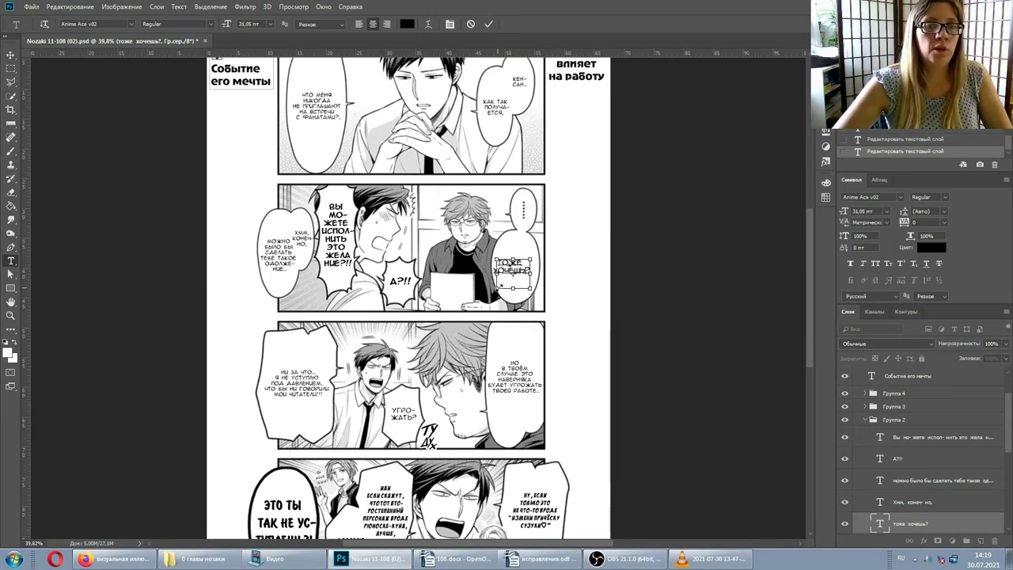
{"action": "left_click_drag", "start_coordinate": [528, 245], "coordinate": [530, 239]}
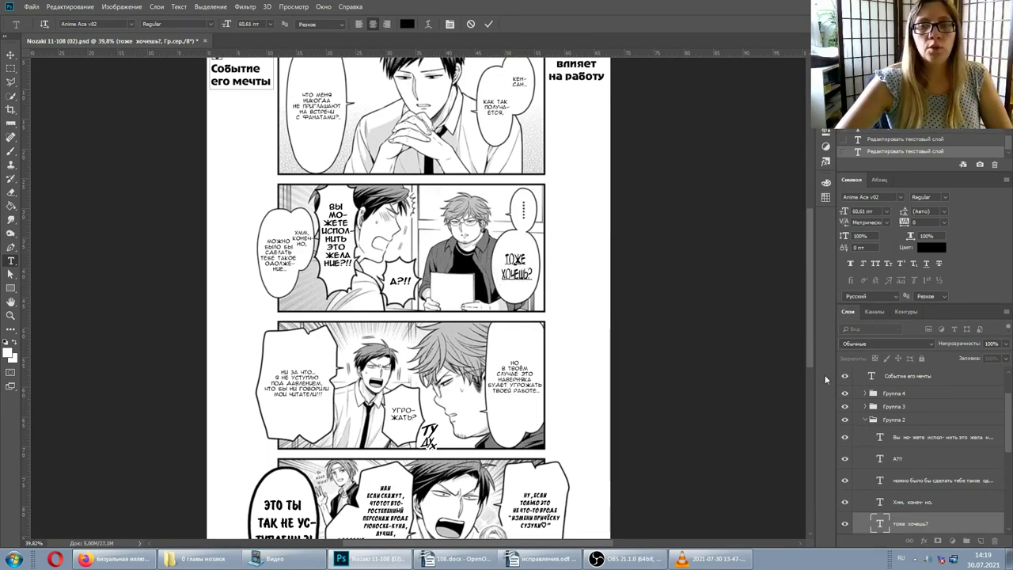
Step: Try a larger Но в твоём случае… text, then undo both resizes via History
{"action": "left_click", "coordinate": [516, 371]}
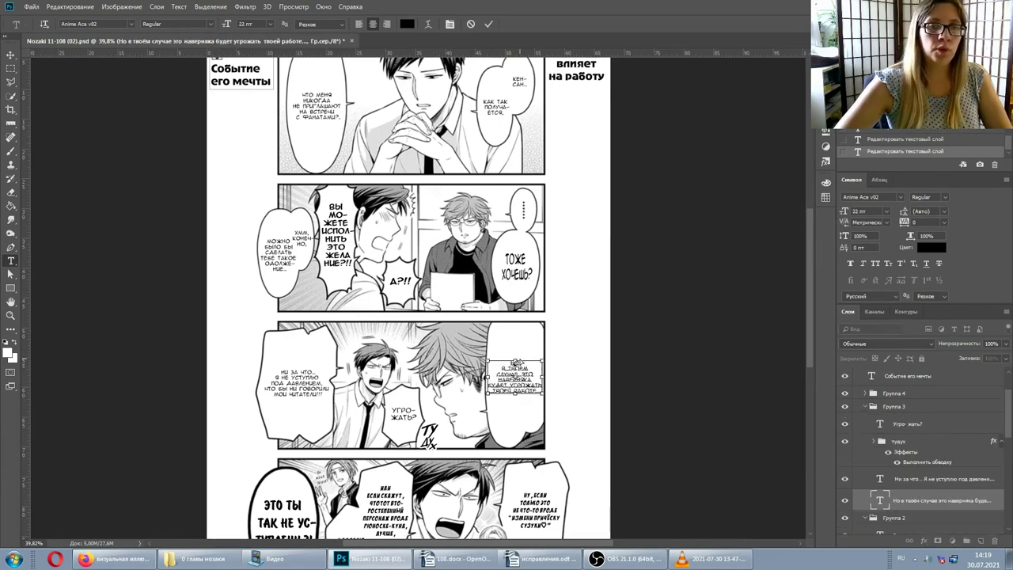
{"action": "left_click_drag", "start_coordinate": [541, 394], "coordinate": [543, 428]}
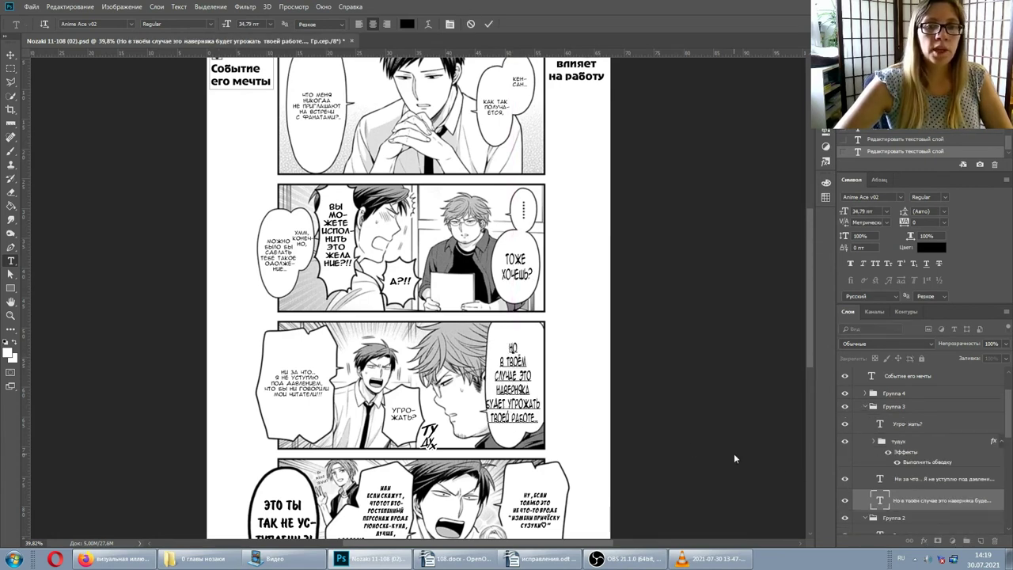
{"action": "left_click_drag", "start_coordinate": [517, 345], "coordinate": [524, 336]}
{"action": "left_click", "coordinate": [909, 504]}
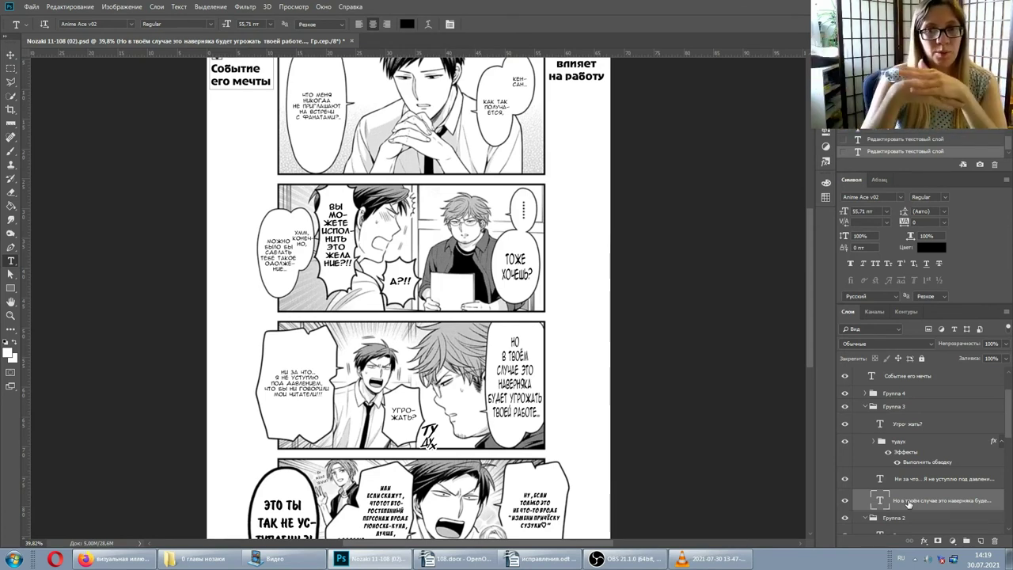
{"action": "left_click", "coordinate": [905, 133]}
{"action": "left_click", "coordinate": [905, 121]}
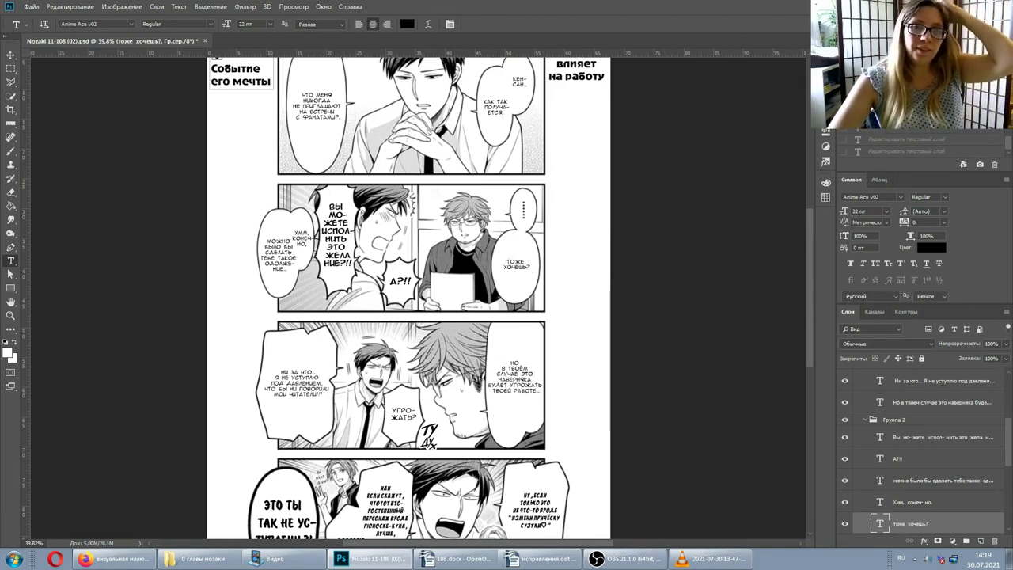
{"action": "left_click", "coordinate": [868, 419]}
{"action": "left_click", "coordinate": [861, 386]}
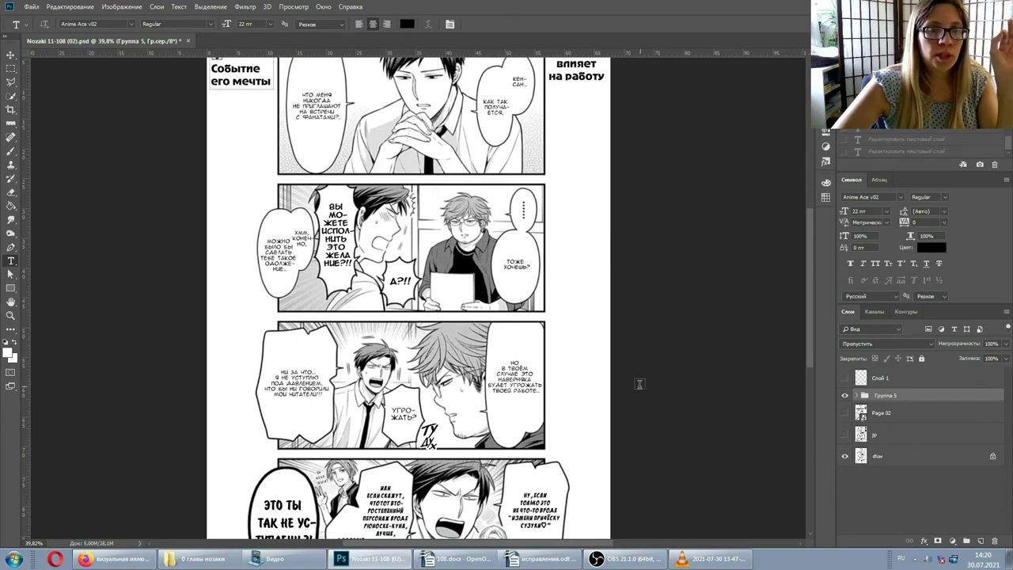
{"action": "left_click", "coordinate": [336, 238]}
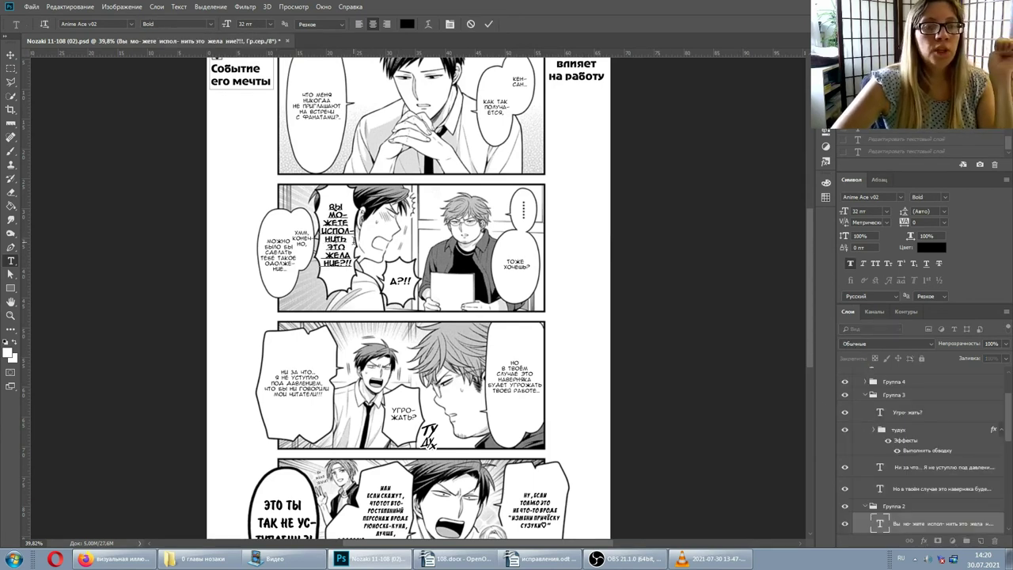
{"action": "left_click", "coordinate": [865, 399]}
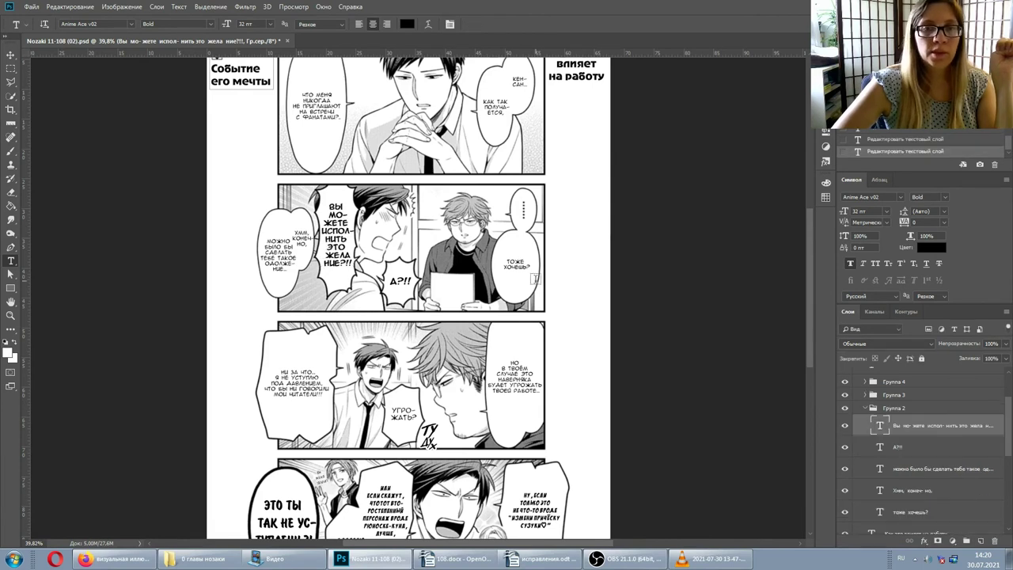
{"action": "left_click", "coordinate": [515, 264]}
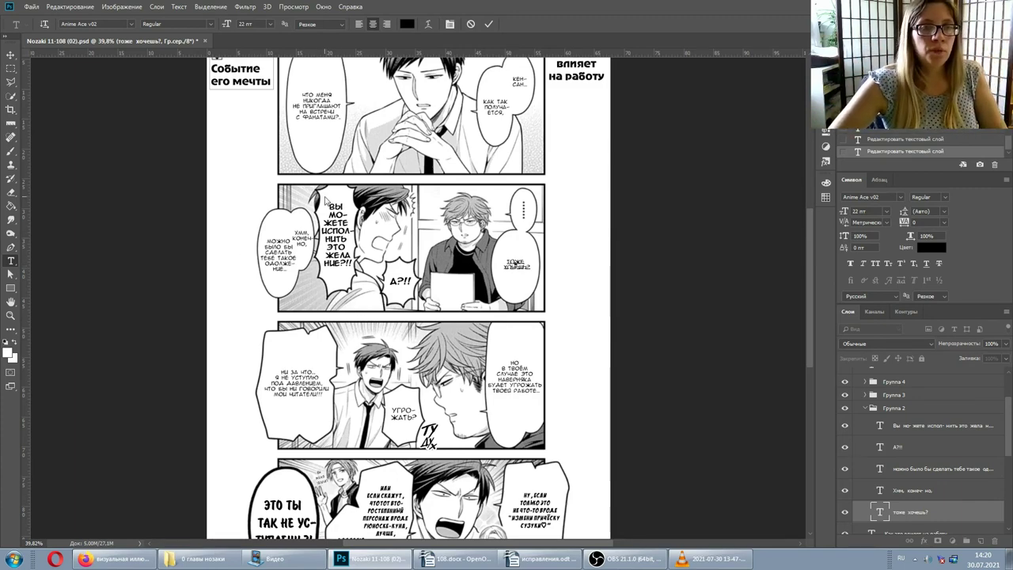
{"action": "scroll", "coordinate": [373, 230], "scroll_direction": "up", "scroll_amount": 3}
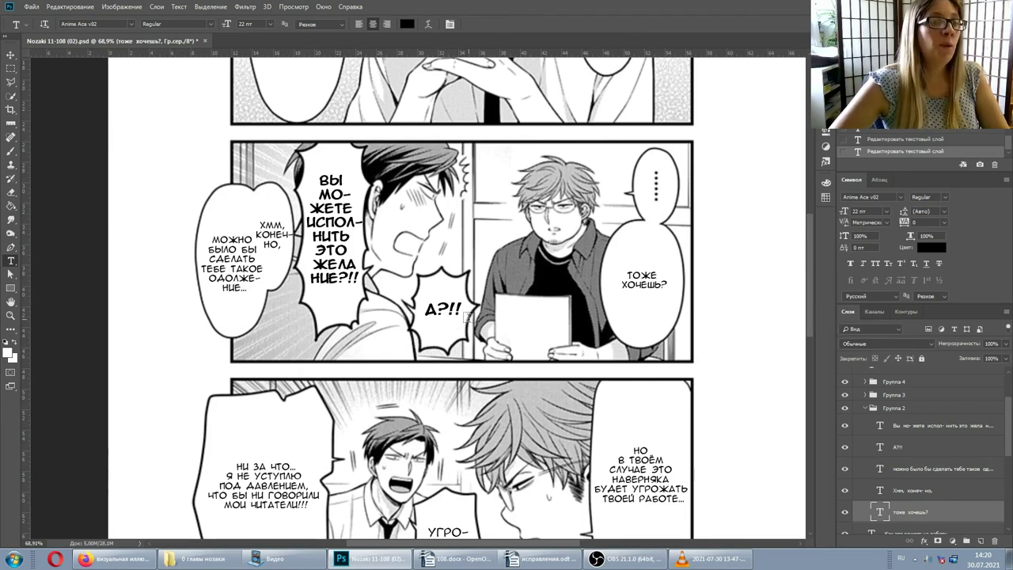
{"action": "left_click", "coordinate": [363, 272]}
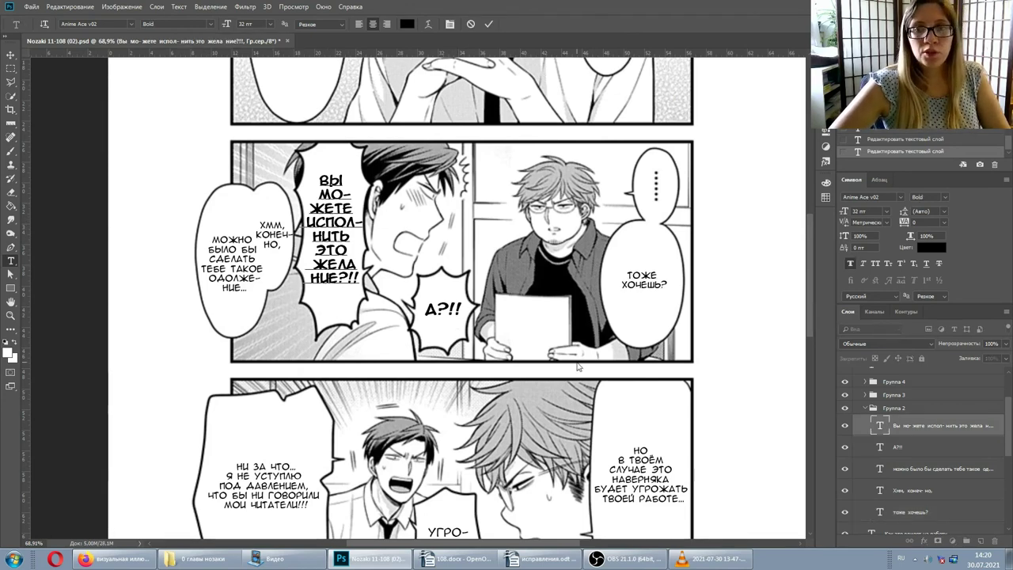
{"action": "scroll", "coordinate": [577, 367], "scroll_direction": "up", "scroll_amount": 1}
{"action": "left_click", "coordinate": [865, 395]}
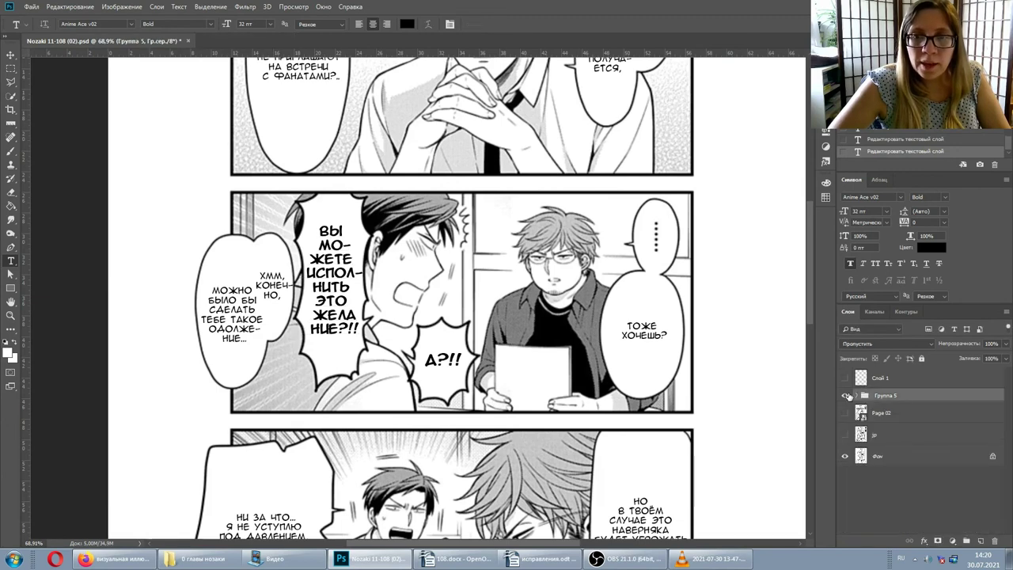
{"action": "left_click", "coordinate": [846, 396]}
{"action": "left_click", "coordinate": [845, 434]}
{"action": "scroll", "coordinate": [361, 302], "scroll_direction": "up", "scroll_amount": 3}
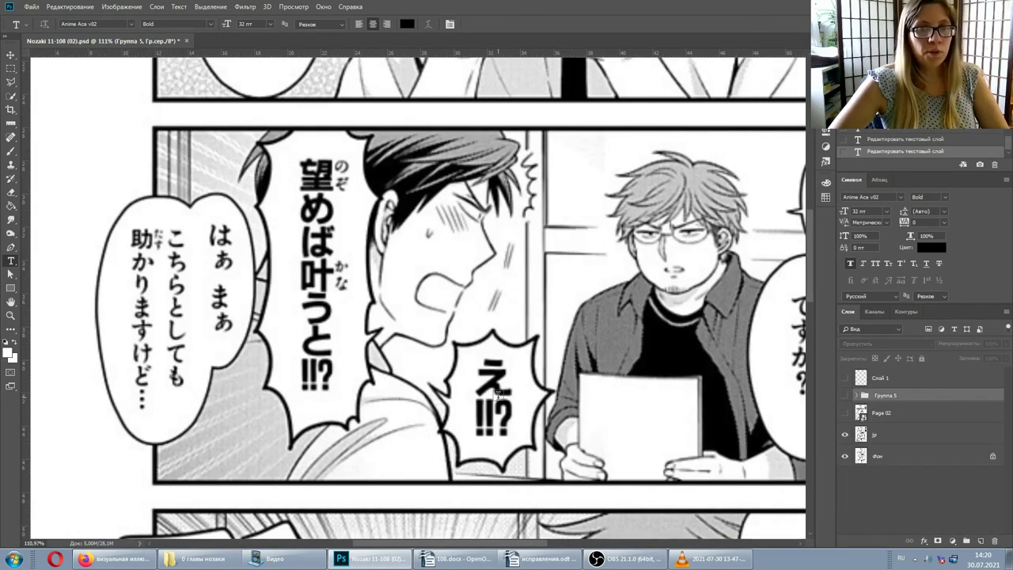
{"action": "scroll", "coordinate": [346, 262], "scroll_direction": "down", "scroll_amount": 2}
{"action": "scroll", "coordinate": [349, 261], "scroll_direction": "down", "scroll_amount": 1}
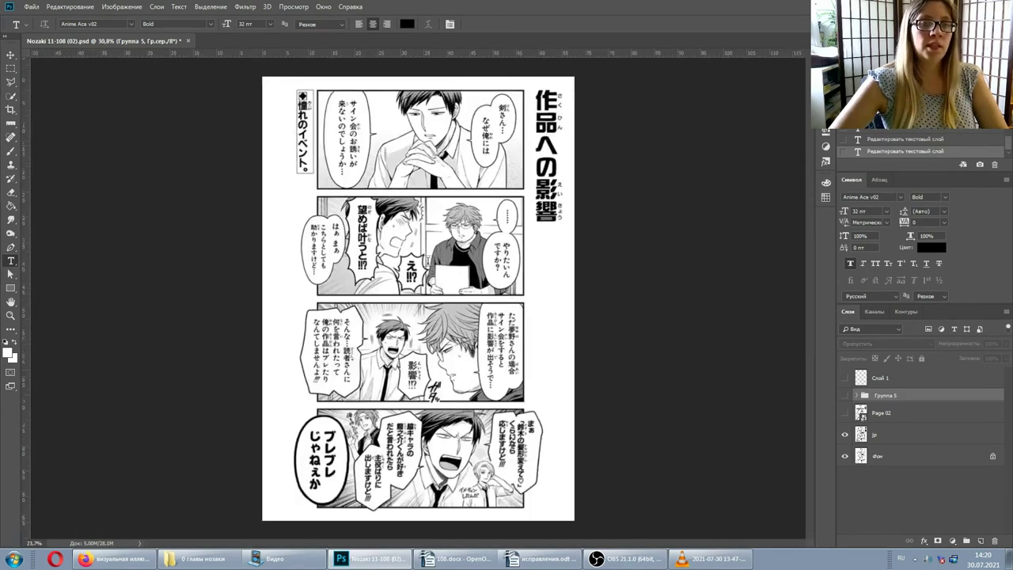
{"action": "scroll", "coordinate": [380, 252], "scroll_direction": "down", "scroll_amount": 2}
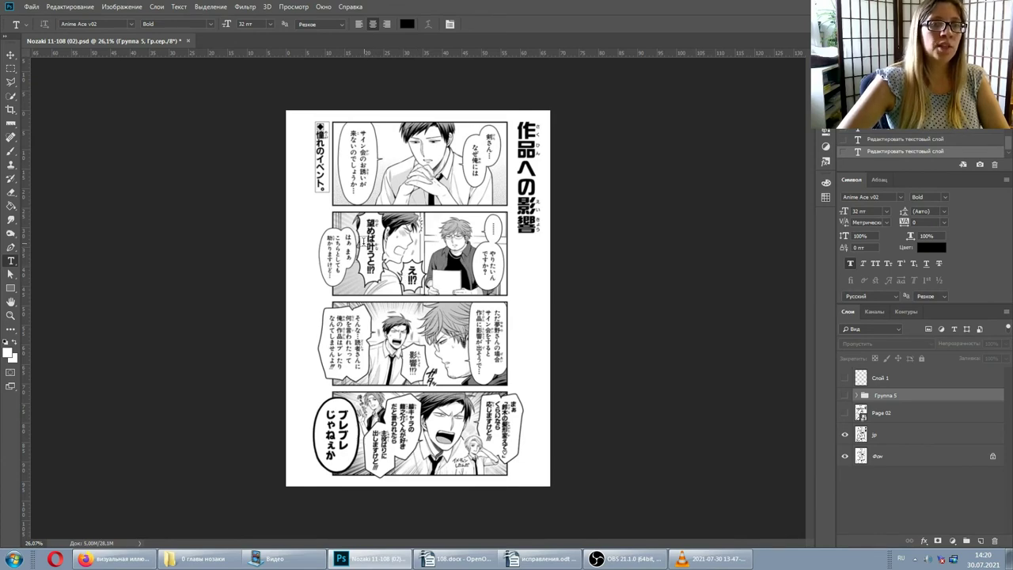
{"action": "scroll", "coordinate": [377, 265], "scroll_direction": "up", "scroll_amount": 2}
{"action": "scroll", "coordinate": [388, 269], "scroll_direction": "up", "scroll_amount": 1}
{"action": "scroll", "coordinate": [411, 269], "scroll_direction": "up", "scroll_amount": 1}
{"action": "scroll", "coordinate": [437, 272], "scroll_direction": "up", "scroll_amount": 1}
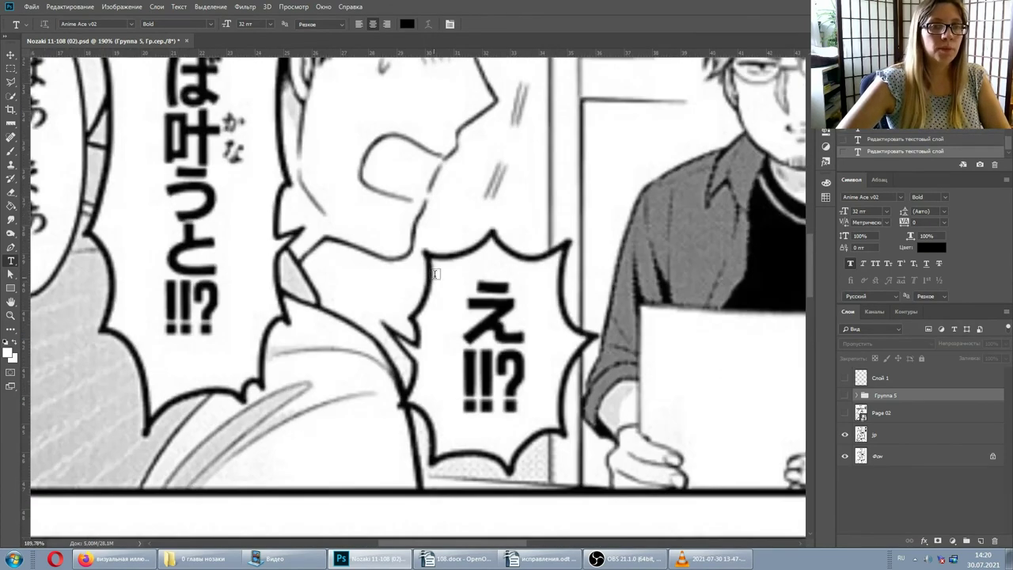
{"action": "left_click", "coordinate": [10, 123]}
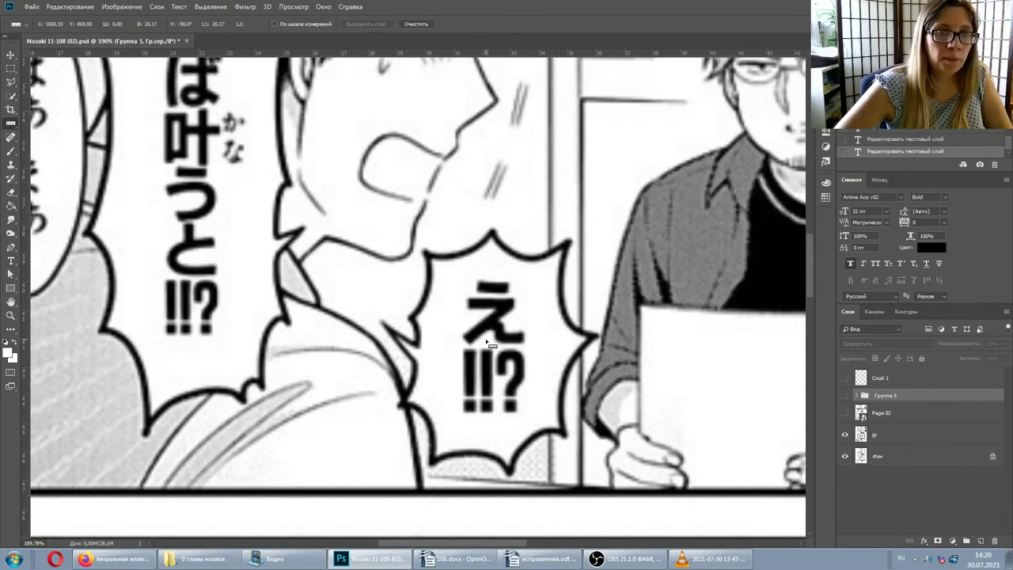
{"action": "left_click_drag", "start_coordinate": [491, 404], "coordinate": [487, 413]}
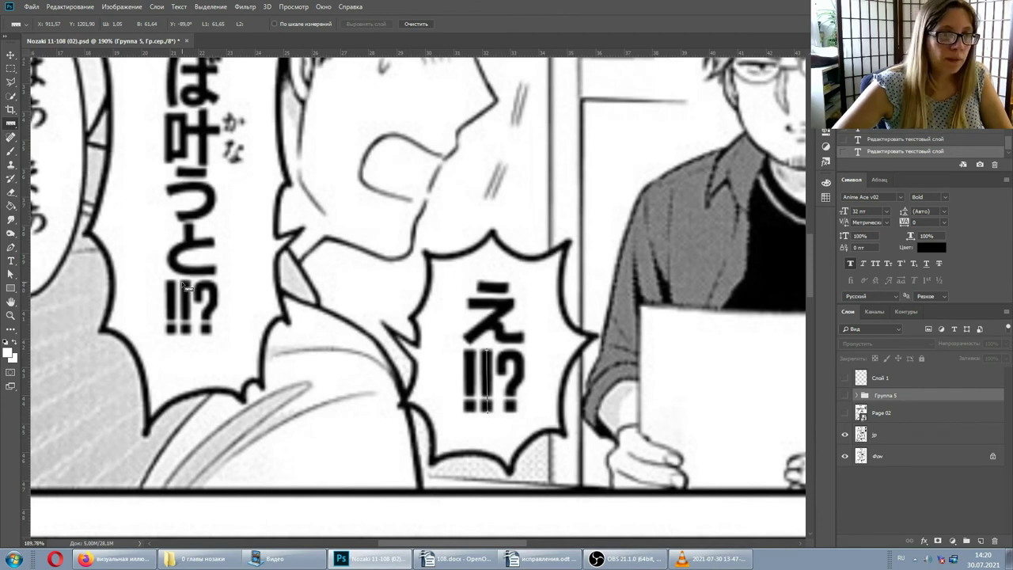
{"action": "left_click_drag", "start_coordinate": [187, 284], "coordinate": [189, 338]}
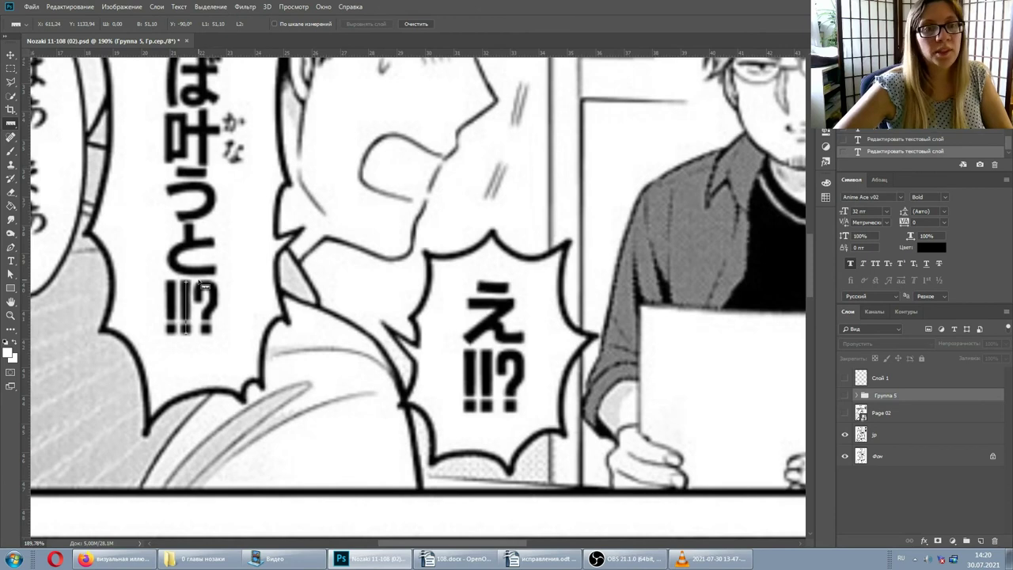
{"action": "scroll", "coordinate": [477, 277], "scroll_direction": "down", "scroll_amount": 3}
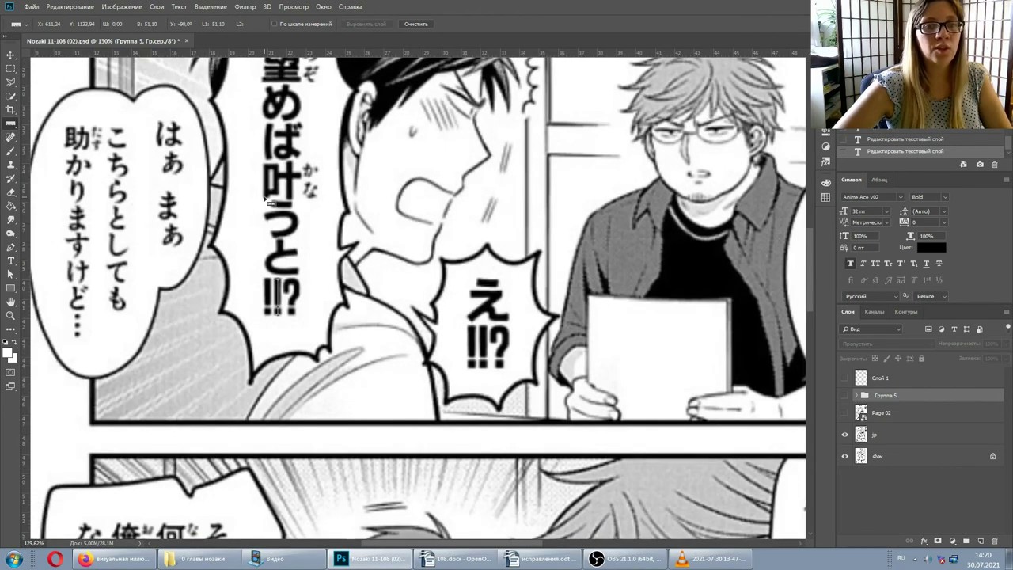
{"action": "scroll", "coordinate": [493, 267], "scroll_direction": "down", "scroll_amount": 4}
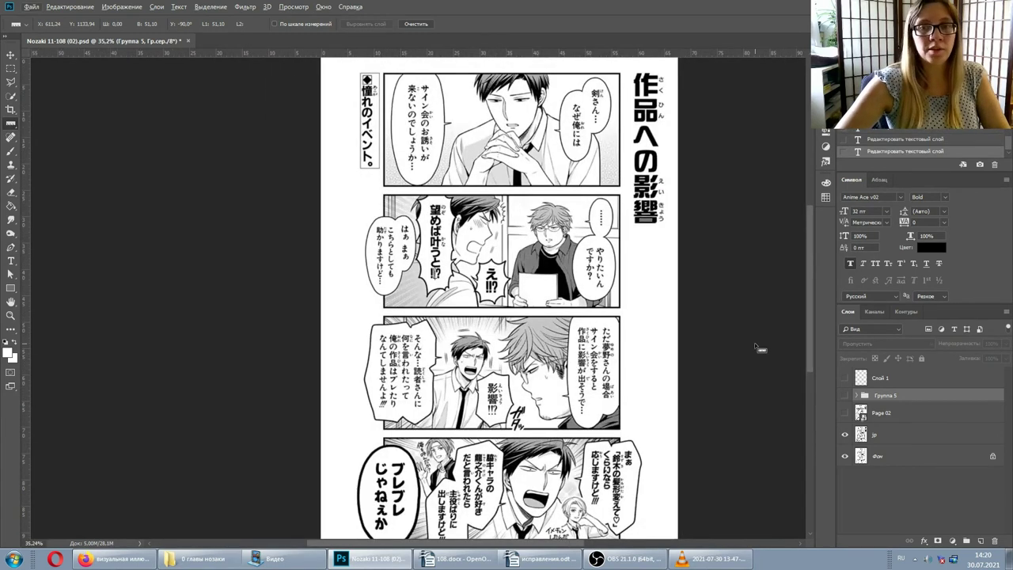
{"action": "left_click", "coordinate": [845, 395]}
{"action": "left_click", "coordinate": [845, 435]}
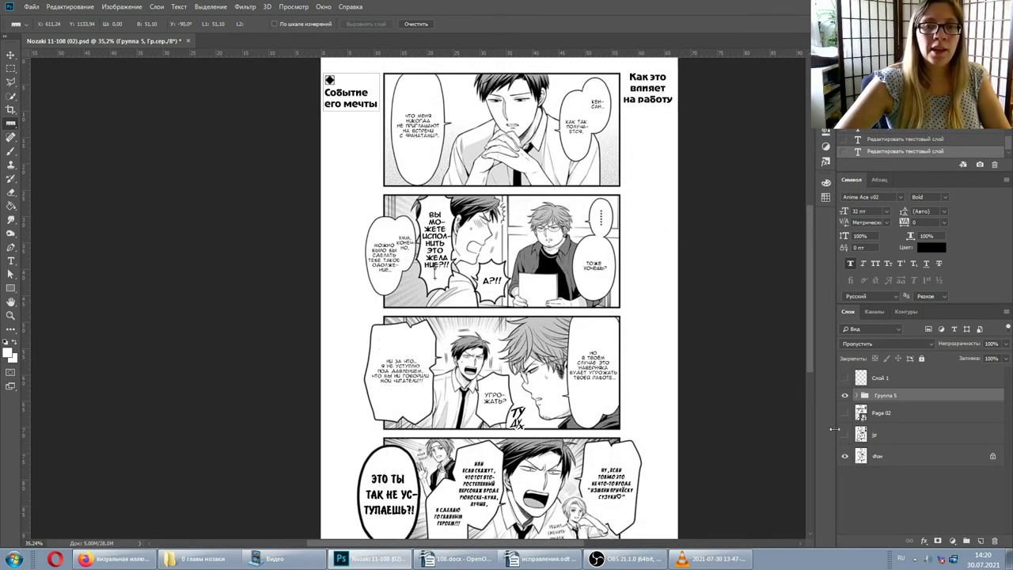
Step: Check the ВЫ МО-ЖЕТЕ… and А?!! texts with the Type tool and commit
{"action": "scroll", "coordinate": [546, 277], "scroll_direction": "up", "scroll_amount": 1}
{"action": "scroll", "coordinate": [545, 273], "scroll_direction": "up", "scroll_amount": 1}
{"action": "scroll", "coordinate": [542, 301], "scroll_direction": "up", "scroll_amount": 1}
{"action": "scroll", "coordinate": [535, 337], "scroll_direction": "up", "scroll_amount": 1}
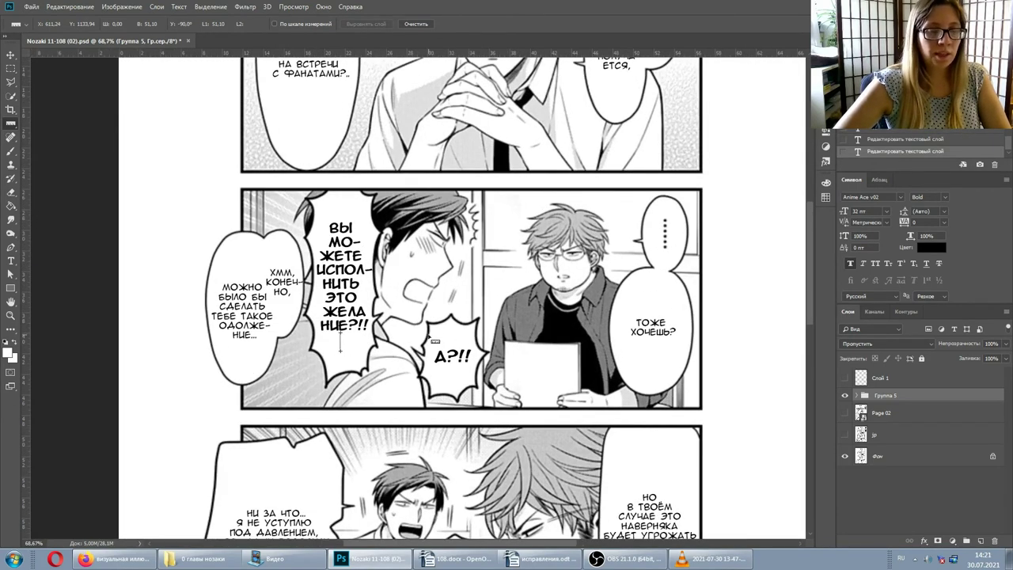
{"action": "key", "text": "t"}
{"action": "left_click", "coordinate": [333, 247]}
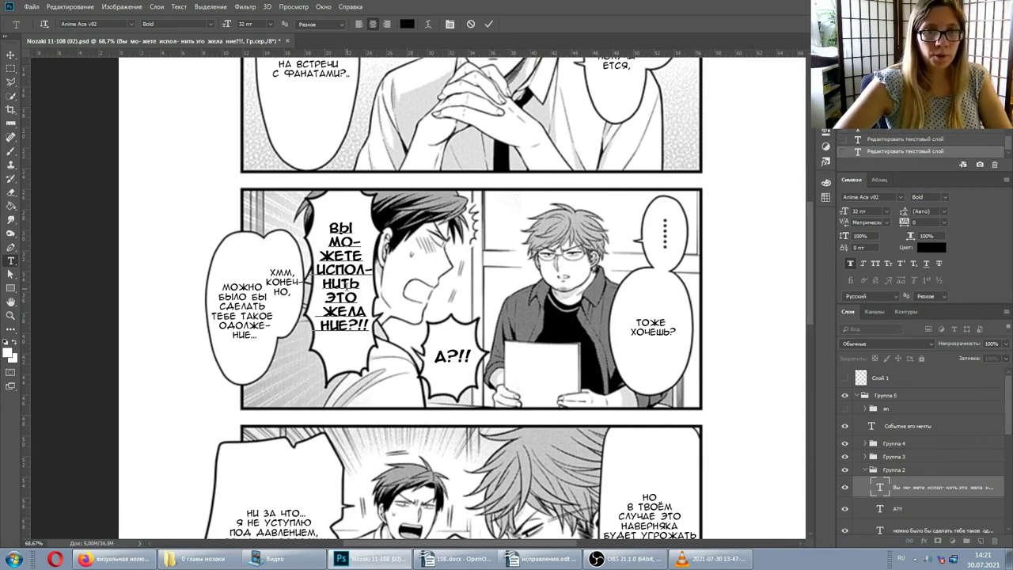
{"action": "left_click", "coordinate": [451, 356]}
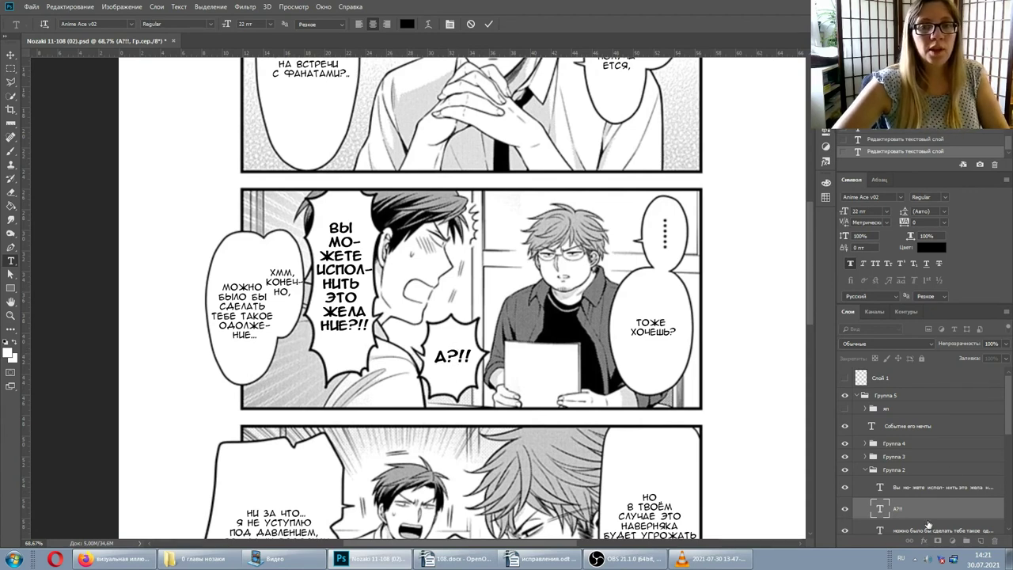
{"action": "key", "text": "ctrl+Return"}
Step: Zoom out and make the Слой 1 layer visible
{"action": "scroll", "coordinate": [537, 323], "scroll_direction": "down", "scroll_amount": 2, "text": "alt"}
{"action": "scroll", "coordinate": [518, 310], "scroll_direction": "down", "scroll_amount": 1, "text": "alt"}
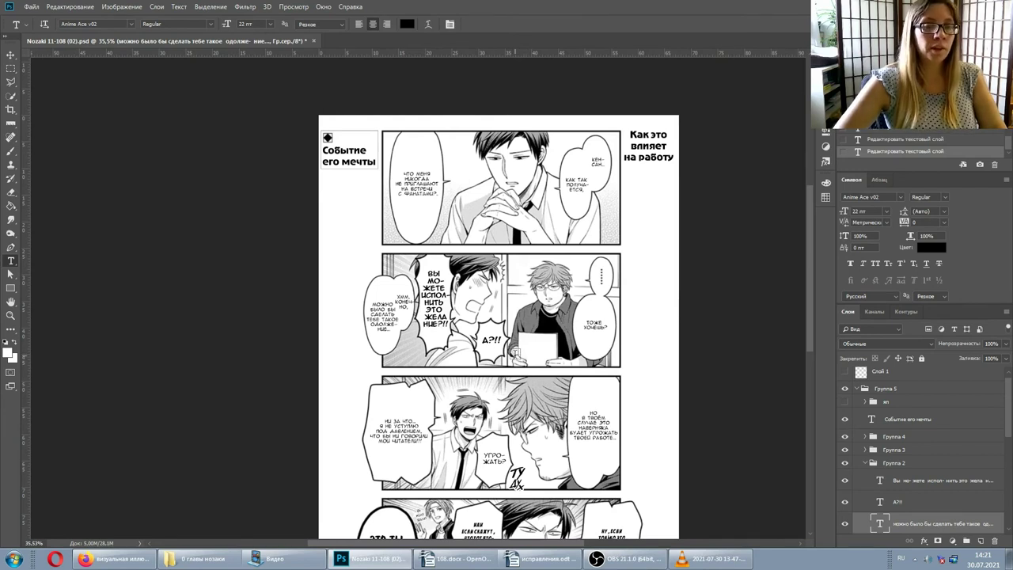
{"action": "scroll", "coordinate": [554, 352], "scroll_direction": "right", "scroll_amount": 1, "text": "ctrl"}
{"action": "scroll", "coordinate": [633, 348], "scroll_direction": "right", "scroll_amount": 2, "text": "ctrl"}
{"action": "scroll", "coordinate": [847, 383], "scroll_direction": "up", "scroll_amount": 1}
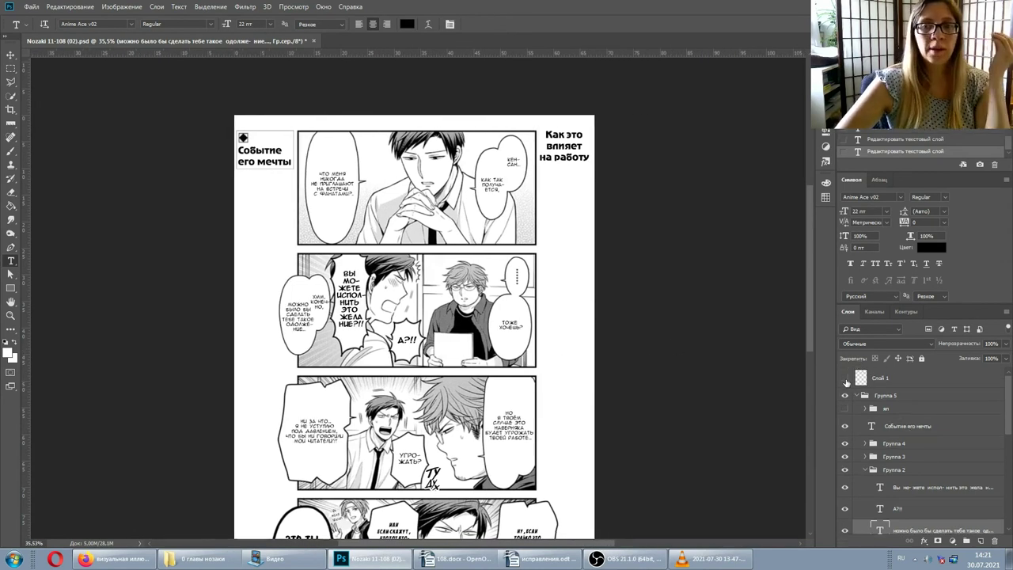
{"action": "left_click", "coordinate": [845, 379]}
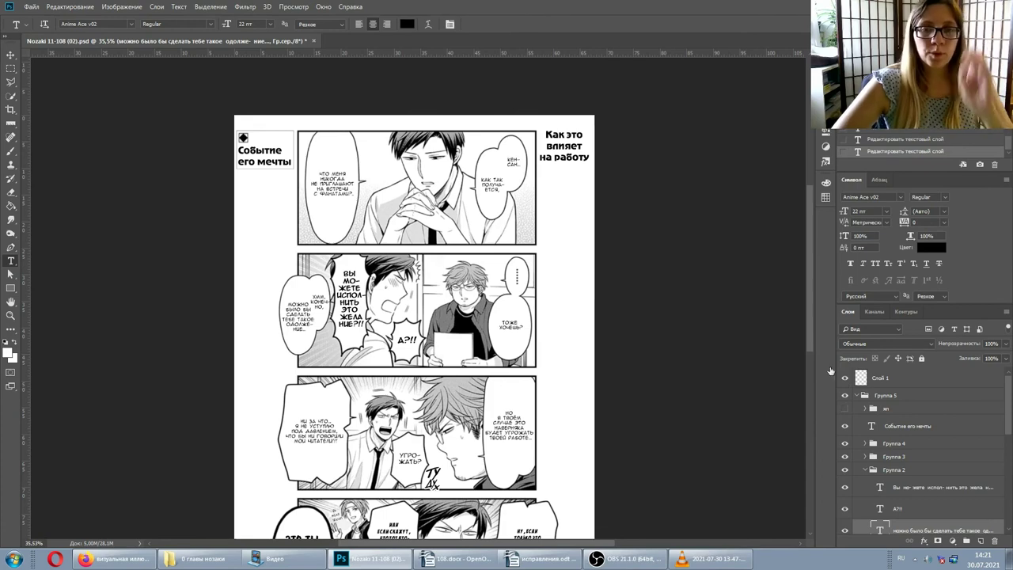
Step: Place horizontal guides at the top and bottom of the left black circle
{"action": "scroll", "coordinate": [558, 313], "scroll_direction": "up", "scroll_amount": 2, "text": "alt"}
{"action": "scroll", "coordinate": [556, 317], "scroll_direction": "up", "scroll_amount": 2, "text": "alt"}
{"action": "scroll", "coordinate": [554, 320], "scroll_direction": "up", "scroll_amount": 4, "text": "alt"}
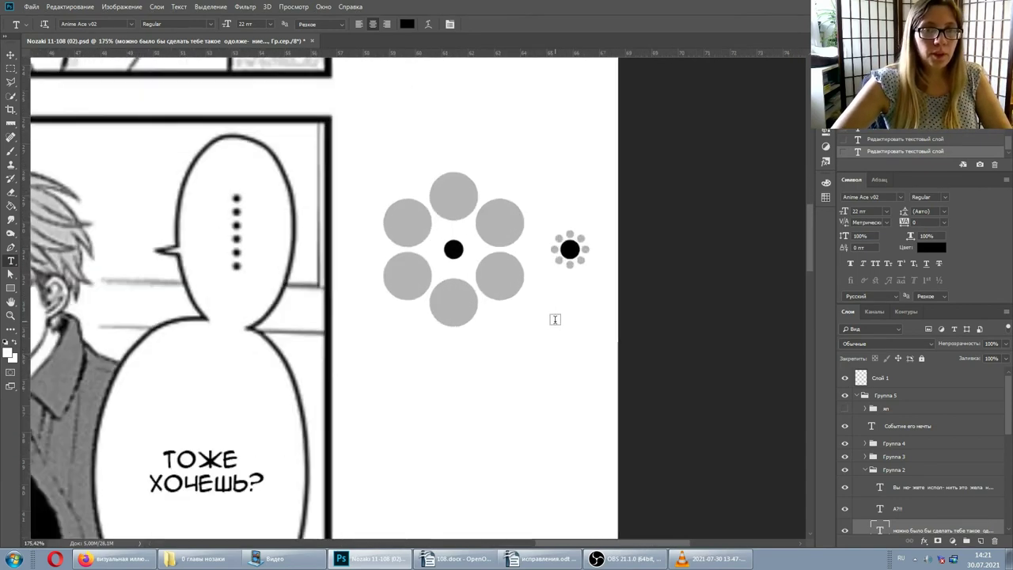
{"action": "scroll", "coordinate": [554, 320], "scroll_direction": "up", "scroll_amount": 2}
{"action": "scroll", "coordinate": [565, 307], "scroll_direction": "up", "scroll_amount": 1}
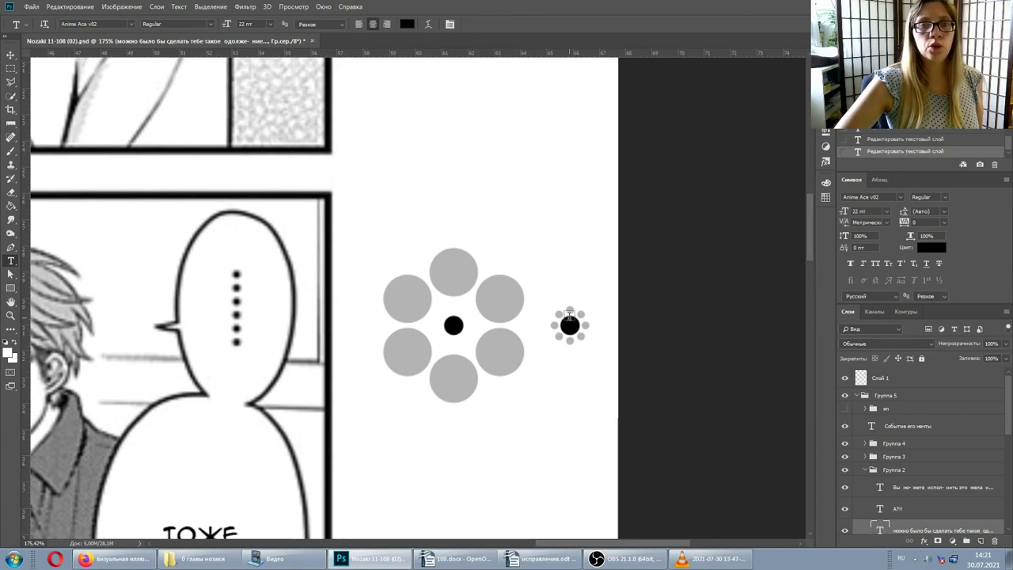
{"action": "scroll", "coordinate": [543, 403], "scroll_direction": "up", "scroll_amount": 6}
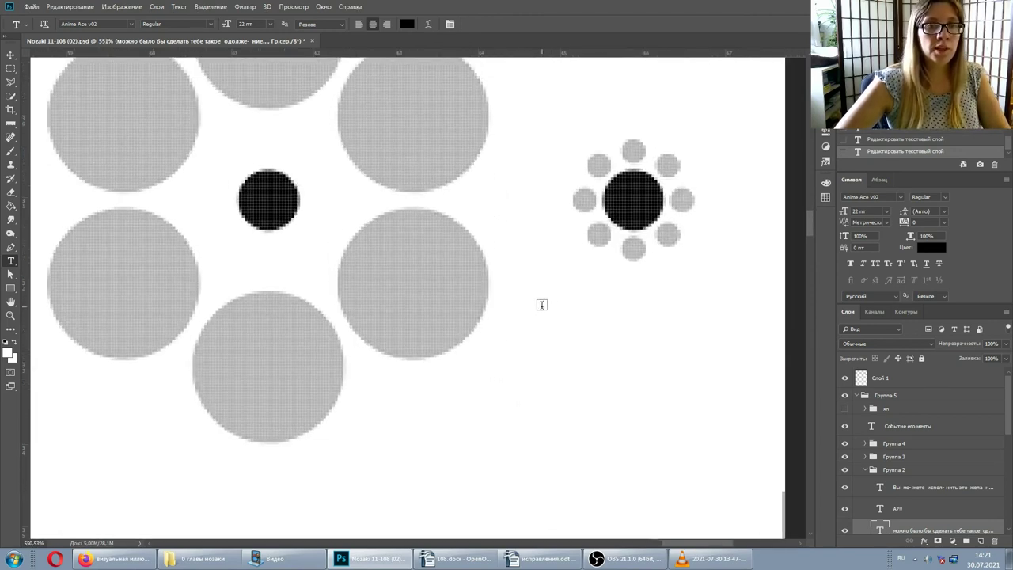
{"action": "scroll", "coordinate": [527, 260], "scroll_direction": "up", "scroll_amount": 2}
{"action": "scroll", "coordinate": [507, 255], "scroll_direction": "up", "scroll_amount": 2}
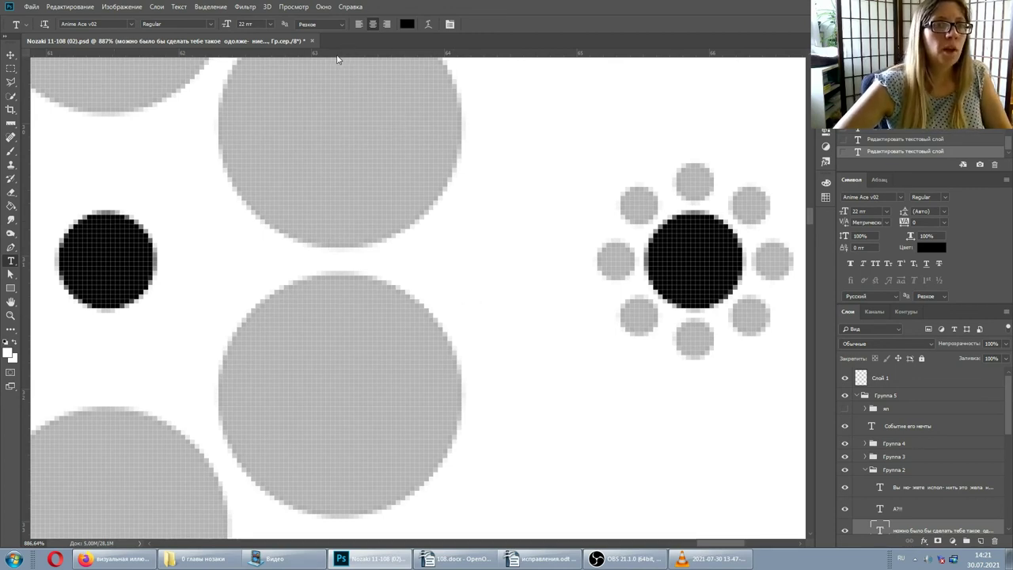
{"action": "left_click_drag", "start_coordinate": [330, 58], "coordinate": [118, 214]}
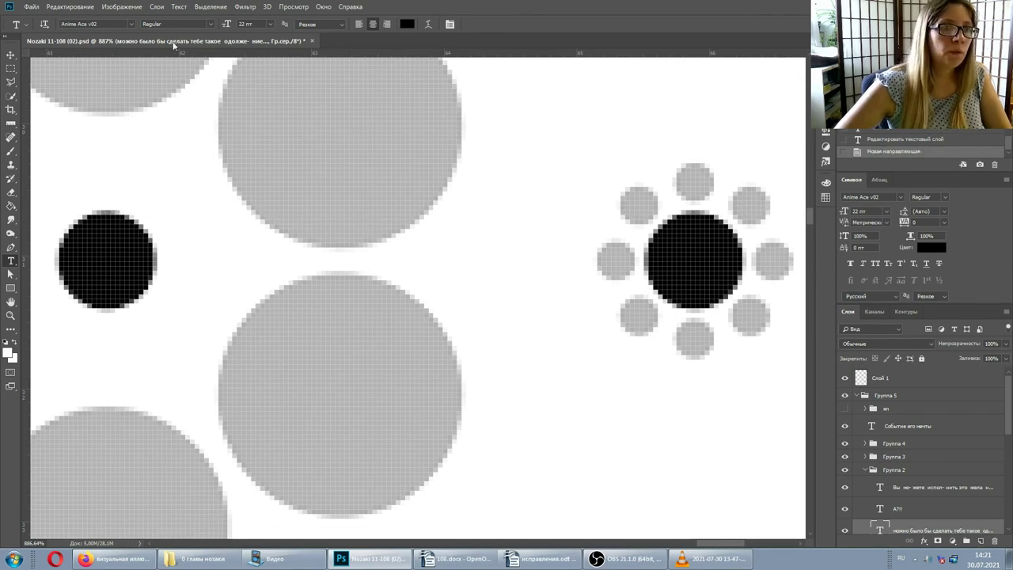
{"action": "left_click_drag", "start_coordinate": [161, 59], "coordinate": [120, 310]}
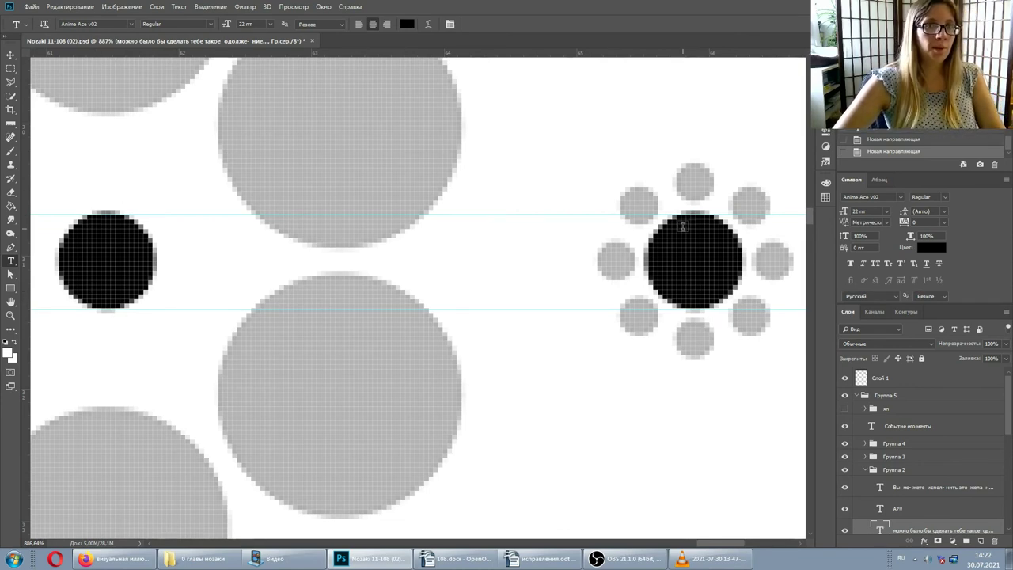
Step: Measure both black circles' heights with the Ruler tool, then remove the guides
{"action": "left_click", "coordinate": [10, 125]}
{"action": "left_click_drag", "start_coordinate": [109, 213], "coordinate": [108, 309]}
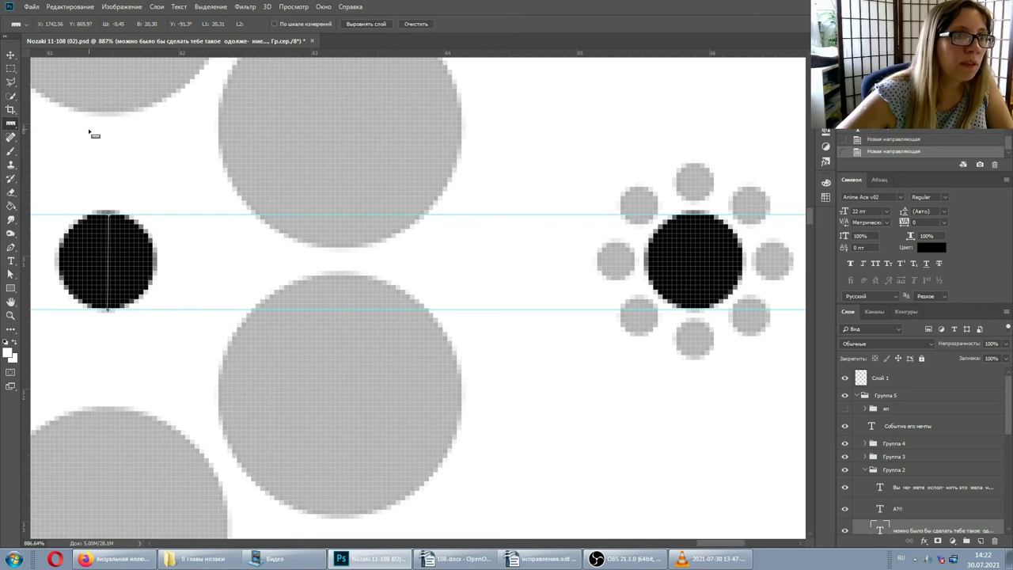
{"action": "left_click_drag", "start_coordinate": [697, 213], "coordinate": [699, 313]}
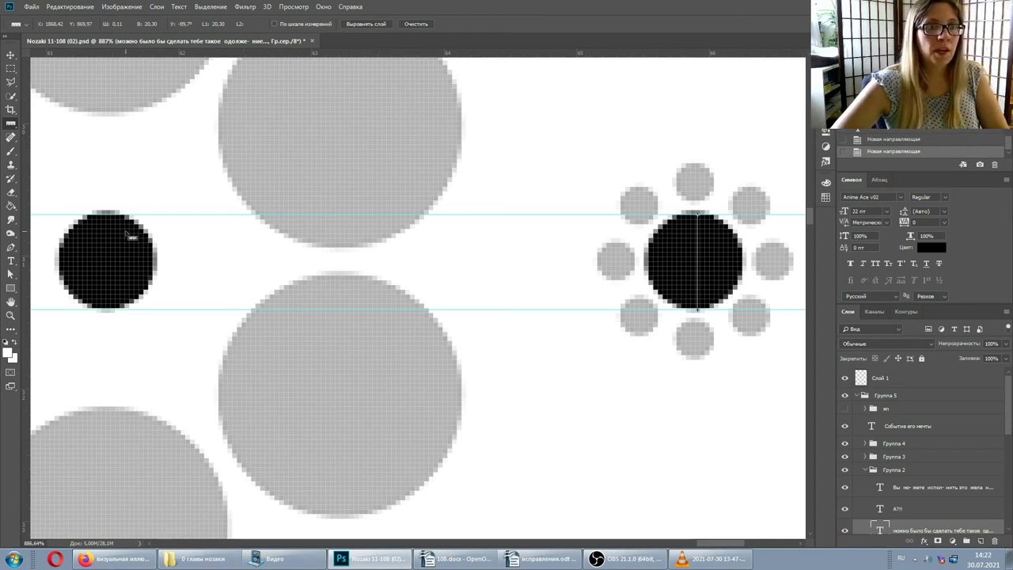
{"action": "left_click", "coordinate": [11, 55]}
{"action": "left_click_drag", "start_coordinate": [225, 215], "coordinate": [301, 52]}
{"action": "left_click_drag", "start_coordinate": [217, 310], "coordinate": [286, 47]}
Step: Try the А?!! shout text in Группа 5 at 32 pt
{"action": "scroll", "coordinate": [283, 126], "scroll_direction": "down", "scroll_amount": 3}
{"action": "scroll", "coordinate": [279, 159], "scroll_direction": "down", "scroll_amount": 2}
{"action": "scroll", "coordinate": [274, 162], "scroll_direction": "down", "scroll_amount": 2}
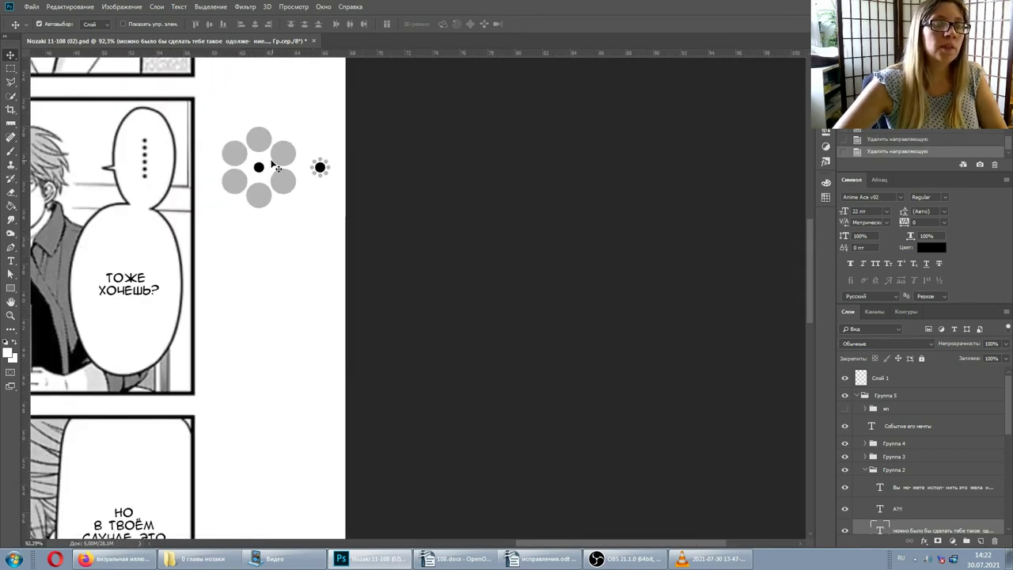
{"action": "scroll", "coordinate": [316, 170], "scroll_direction": "left", "scroll_amount": 2}
{"action": "scroll", "coordinate": [340, 174], "scroll_direction": "left", "scroll_amount": 3}
{"action": "scroll", "coordinate": [368, 180], "scroll_direction": "left", "scroll_amount": 3}
{"action": "scroll", "coordinate": [368, 180], "scroll_direction": "left", "scroll_amount": 3}
{"action": "scroll", "coordinate": [380, 190], "scroll_direction": "left", "scroll_amount": 2}
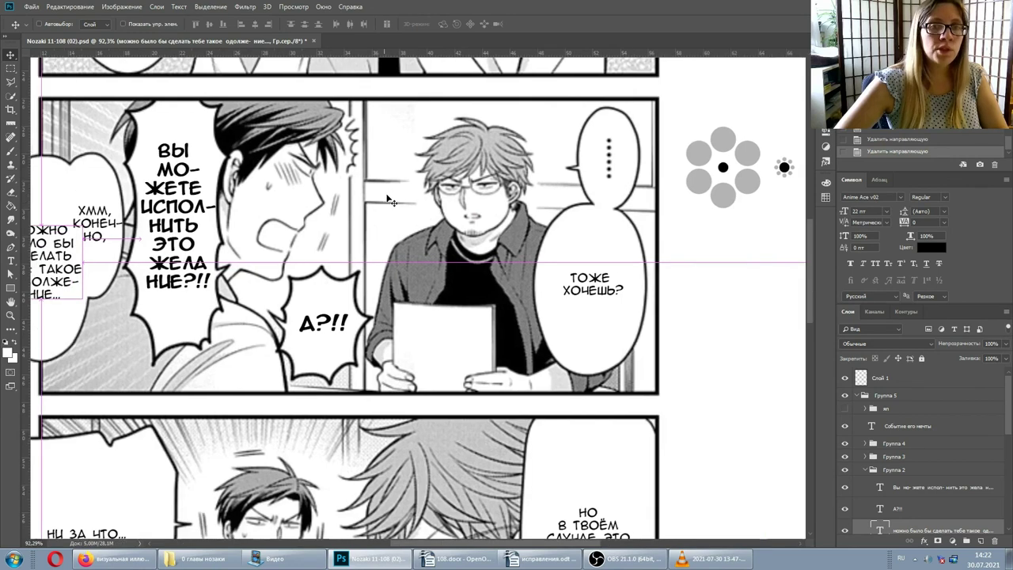
{"action": "scroll", "coordinate": [392, 198], "scroll_direction": "left", "scroll_amount": 1}
{"action": "scroll", "coordinate": [398, 204], "scroll_direction": "down", "scroll_amount": 1}
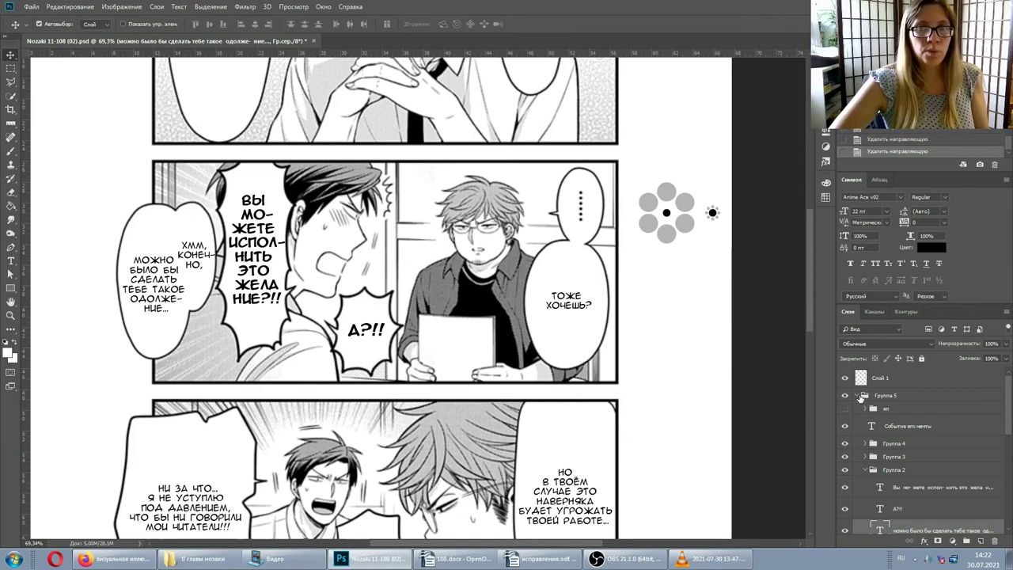
{"action": "left_click", "coordinate": [863, 396]}
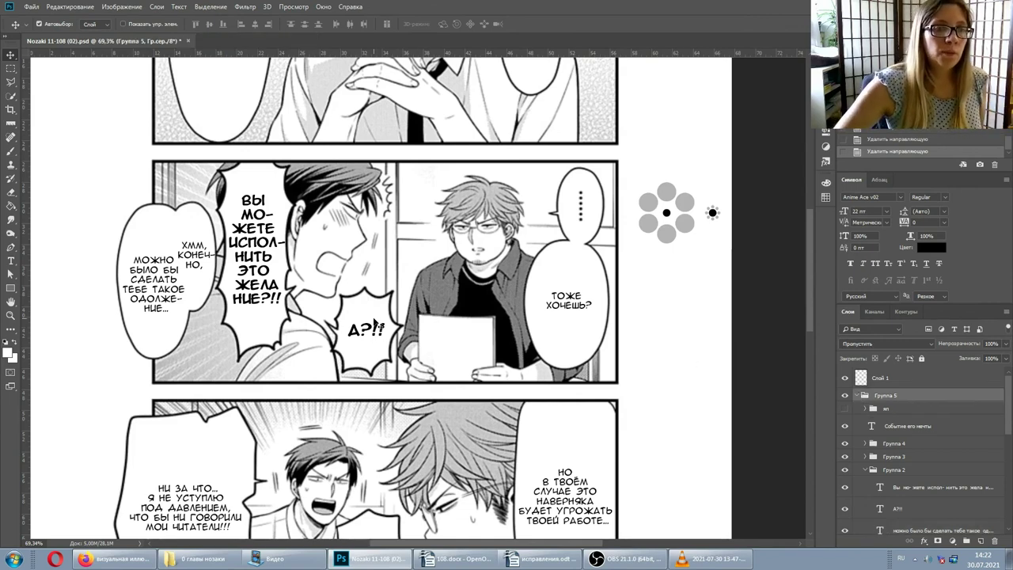
{"action": "key", "text": "t"}
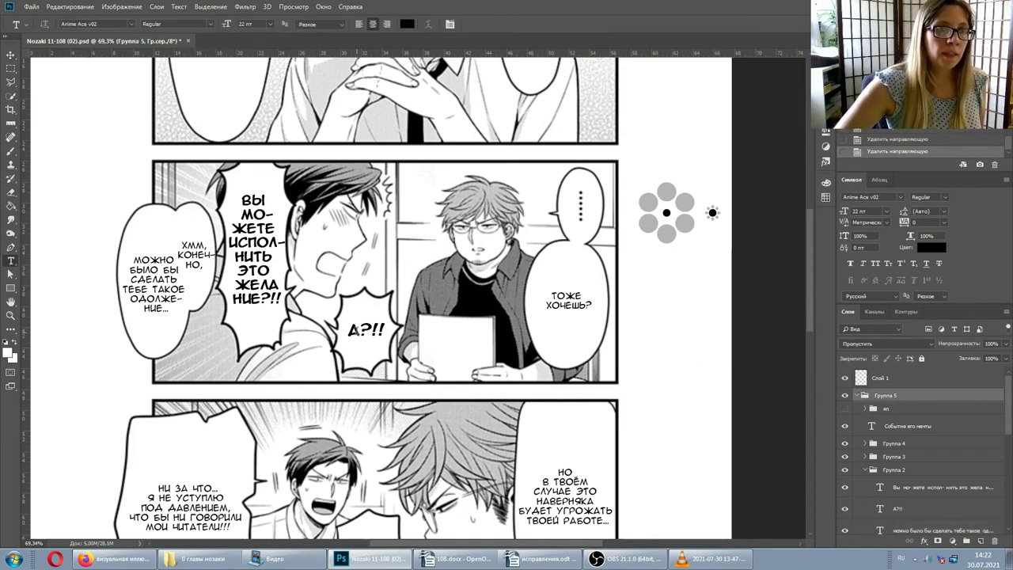
{"action": "left_click", "coordinate": [357, 330]}
{"action": "left_click", "coordinate": [859, 211]}
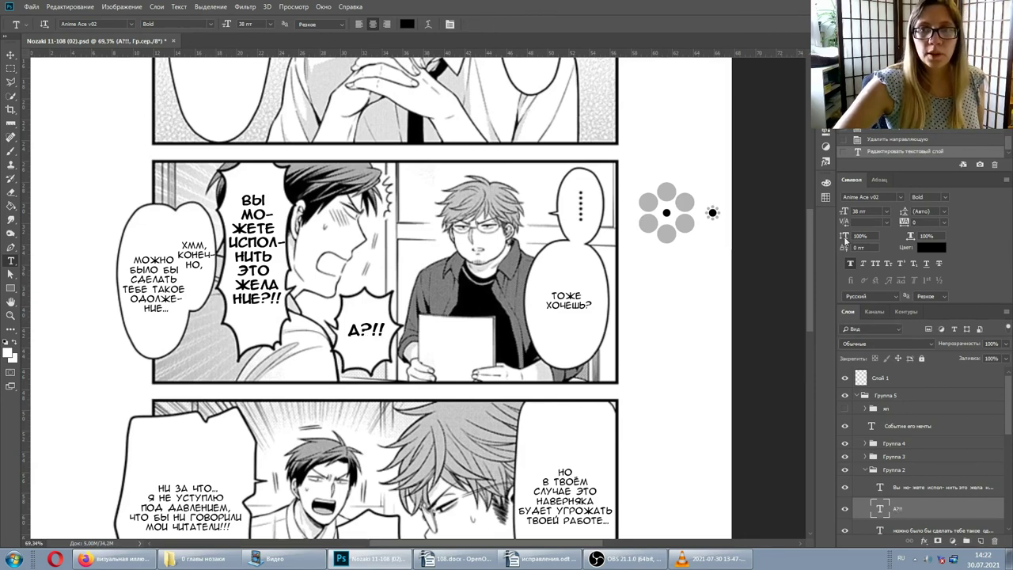
{"action": "type", "text": "32"}
{"action": "key", "text": "Return"}
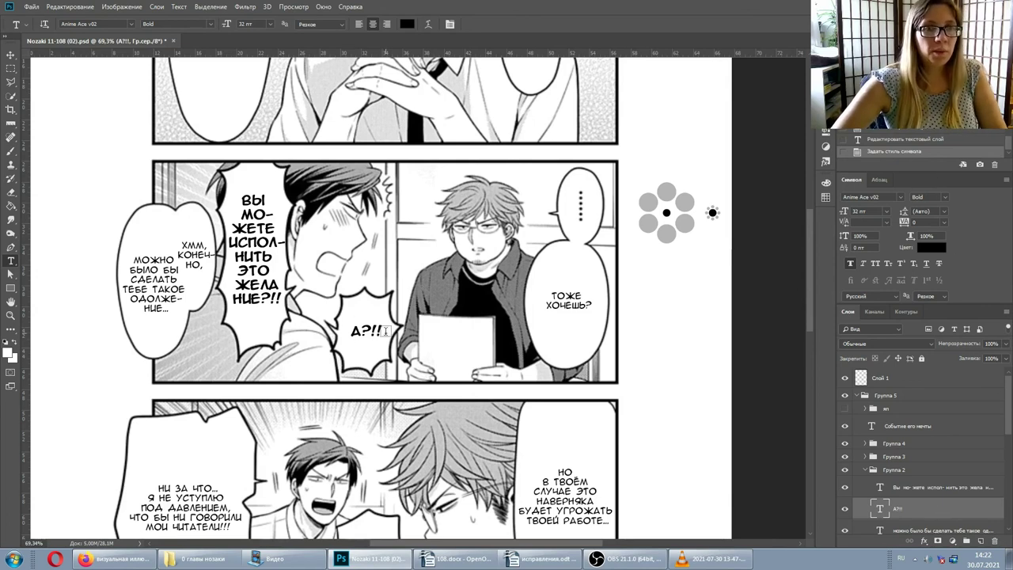
Step: Undo the size change to restore А?!! at 38 pt and review the whole page
{"action": "scroll", "coordinate": [364, 332], "scroll_direction": "down", "scroll_amount": 3}
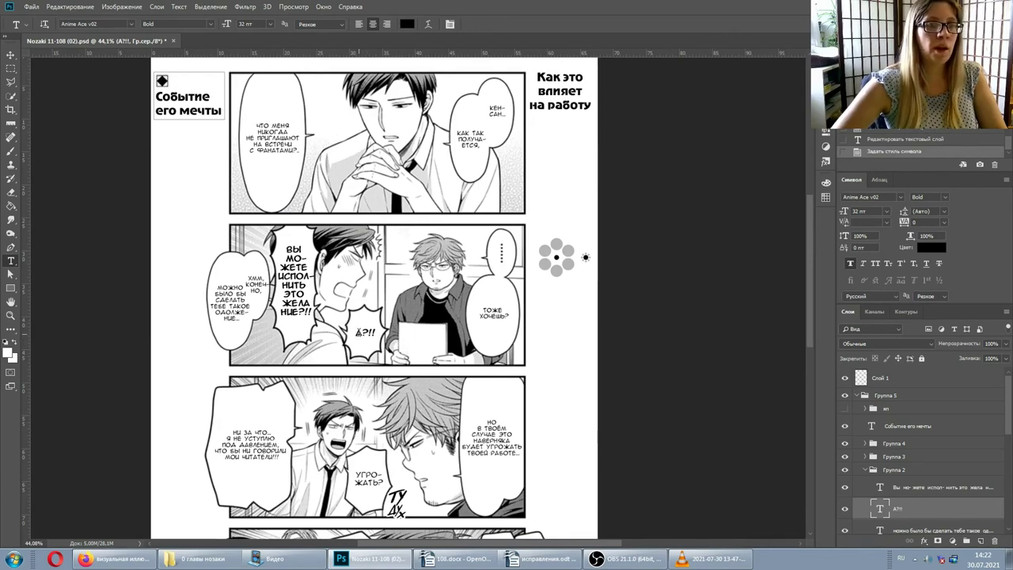
{"action": "scroll", "coordinate": [355, 344], "scroll_direction": "up", "scroll_amount": 3}
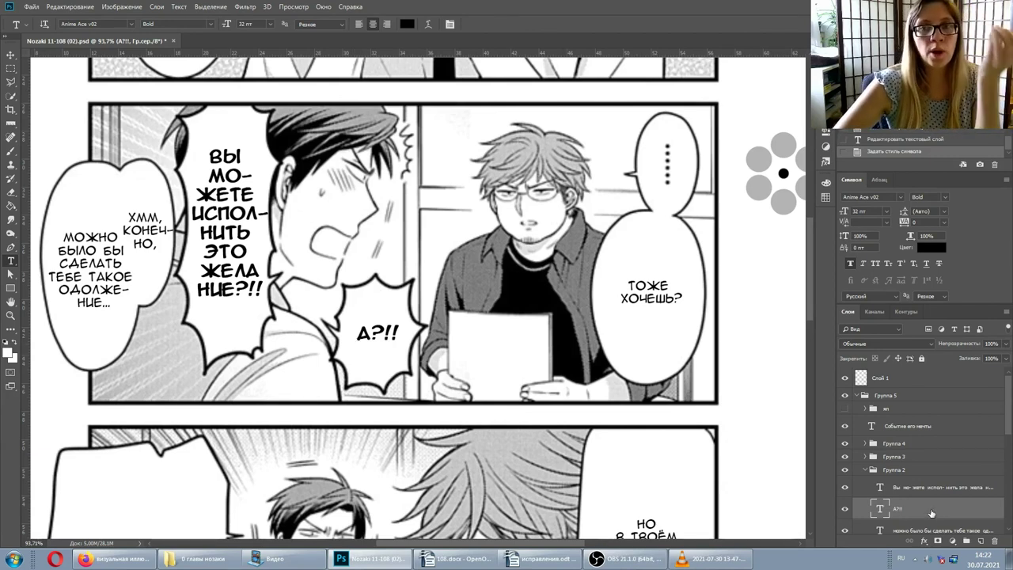
{"action": "key", "text": "ctrl+z"}
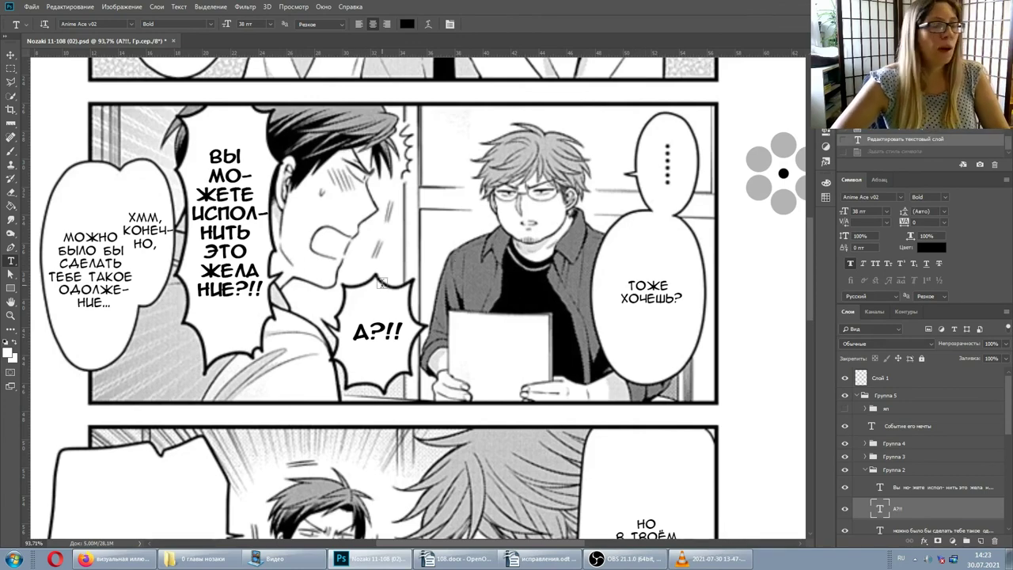
{"action": "scroll", "coordinate": [358, 314], "scroll_direction": "down", "scroll_amount": 5}
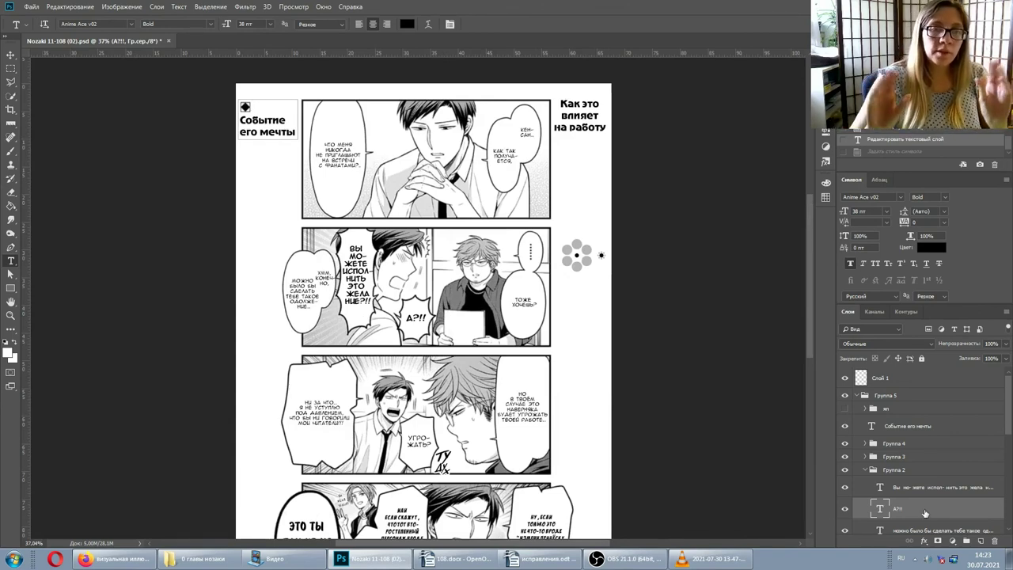
{"action": "scroll", "coordinate": [534, 356], "scroll_direction": "down", "scroll_amount": 1}
{"action": "scroll", "coordinate": [533, 357], "scroll_direction": "down", "scroll_amount": 2}
{"action": "scroll", "coordinate": [533, 356], "scroll_direction": "down", "scroll_amount": 2}
{"action": "scroll", "coordinate": [533, 356], "scroll_direction": "down", "scroll_amount": 2}
{"action": "scroll", "coordinate": [502, 366], "scroll_direction": "up", "scroll_amount": 2}
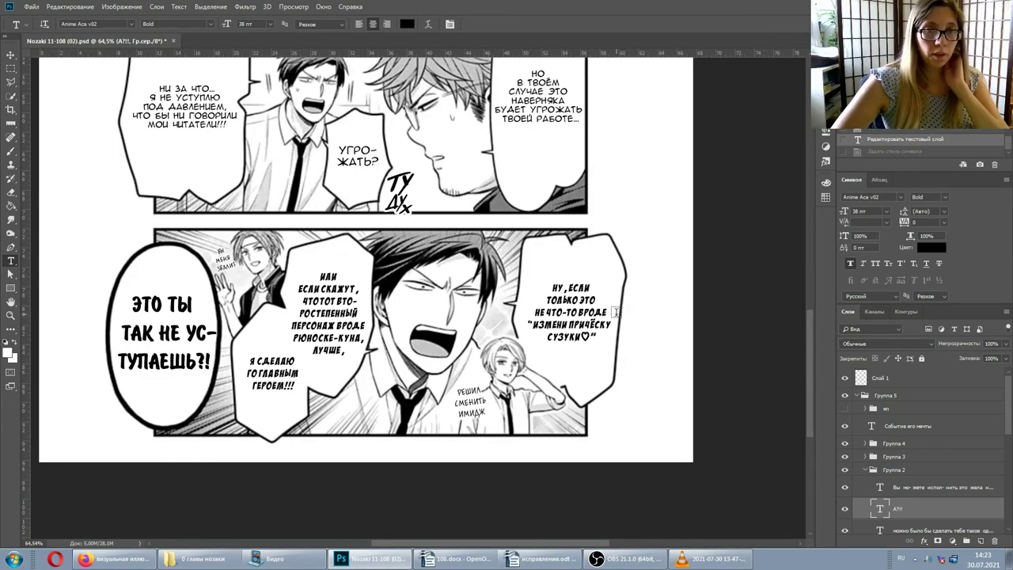
{"action": "left_click", "coordinate": [559, 295]}
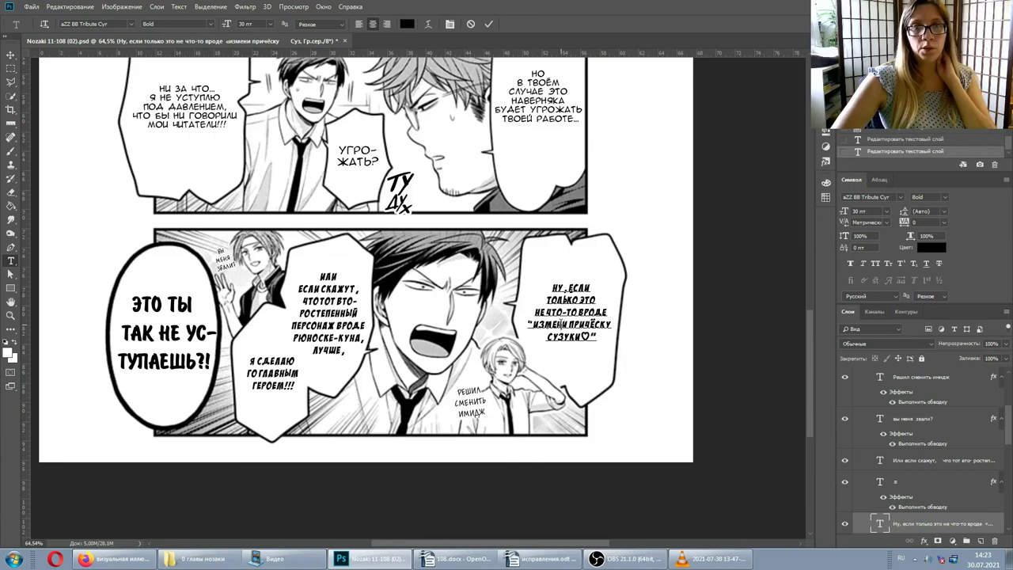
{"action": "scroll", "coordinate": [546, 317], "scroll_direction": "up", "scroll_amount": 2}
{"action": "scroll", "coordinate": [484, 287], "scroll_direction": "up", "scroll_amount": 3}
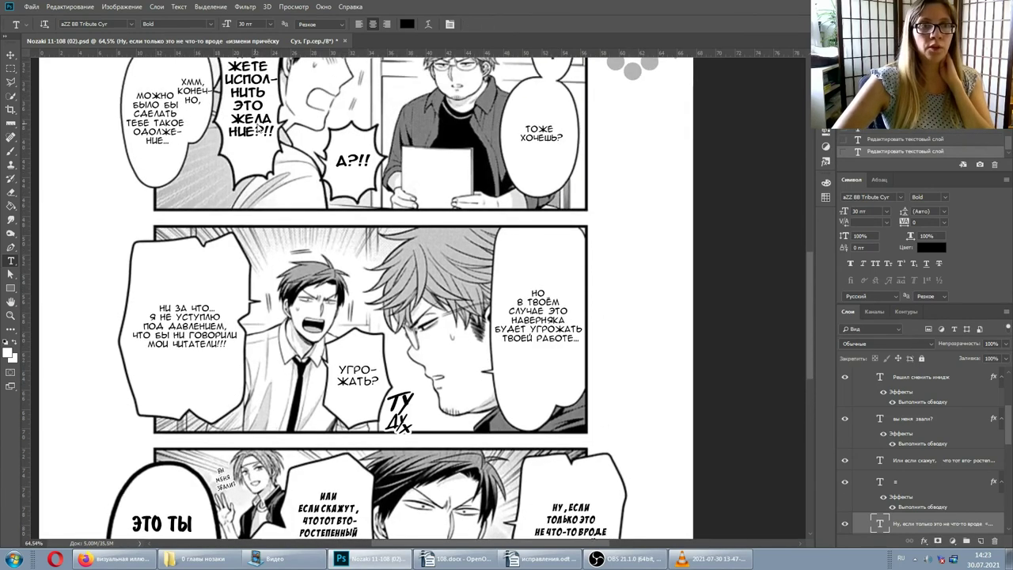
{"action": "left_click", "coordinate": [261, 105]}
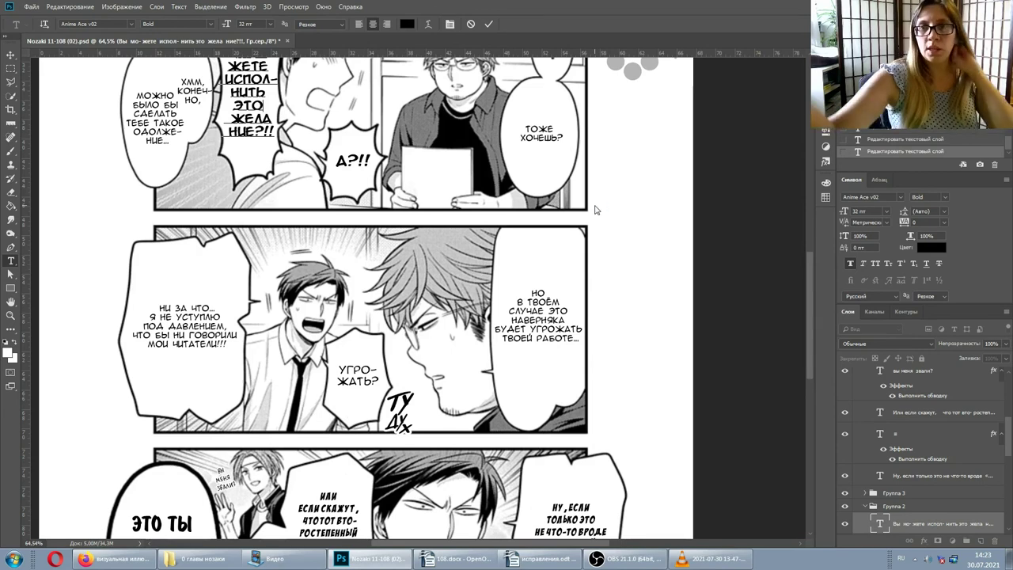
{"action": "scroll", "coordinate": [528, 226], "scroll_direction": "down", "scroll_amount": 1}
{"action": "scroll", "coordinate": [528, 226], "scroll_direction": "down", "scroll_amount": 3}
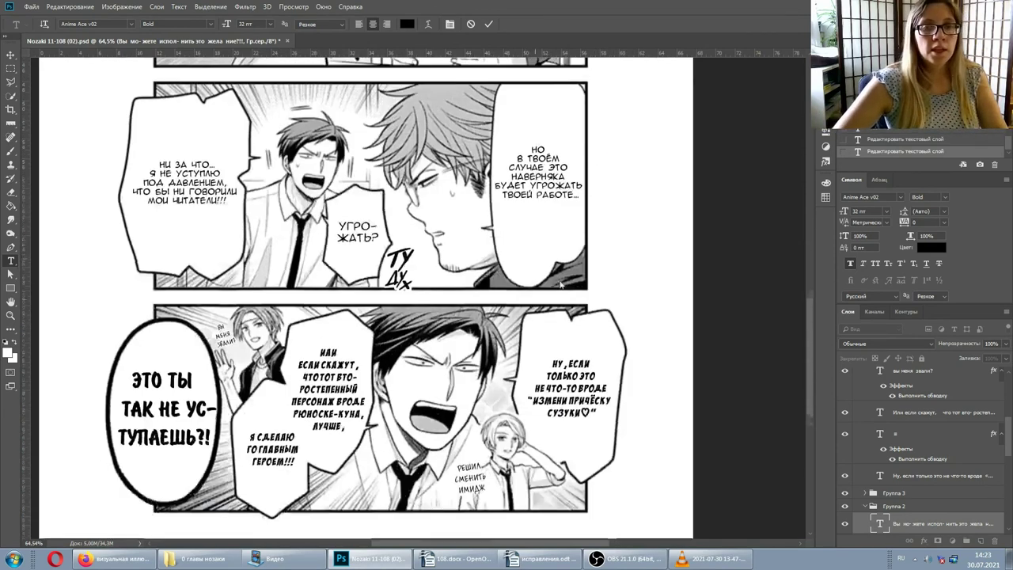
{"action": "scroll", "coordinate": [527, 225], "scroll_direction": "down", "scroll_amount": 1}
{"action": "left_click", "coordinate": [567, 354]}
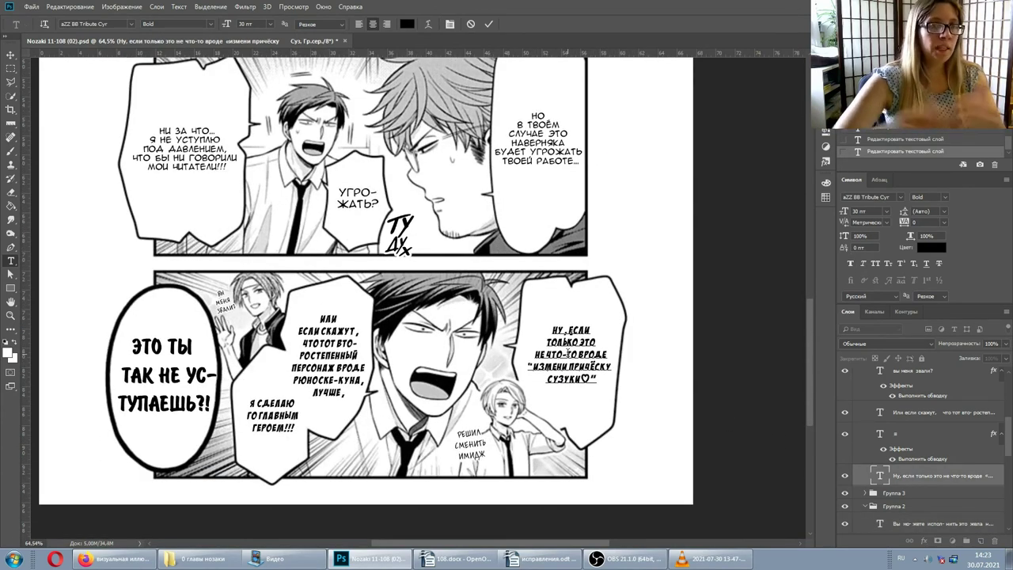
{"action": "left_click", "coordinate": [323, 340]}
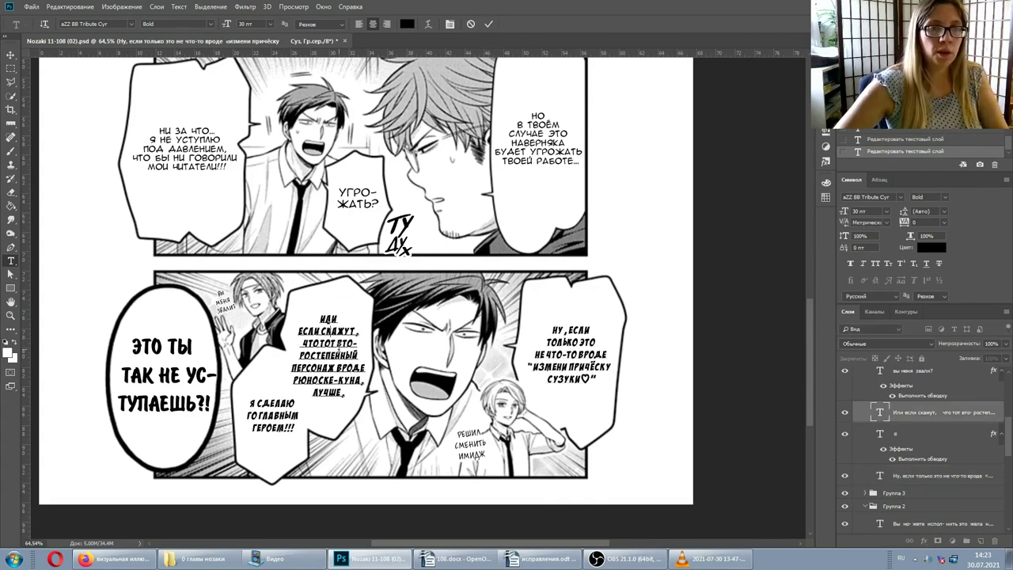
{"action": "left_click", "coordinate": [592, 346]}
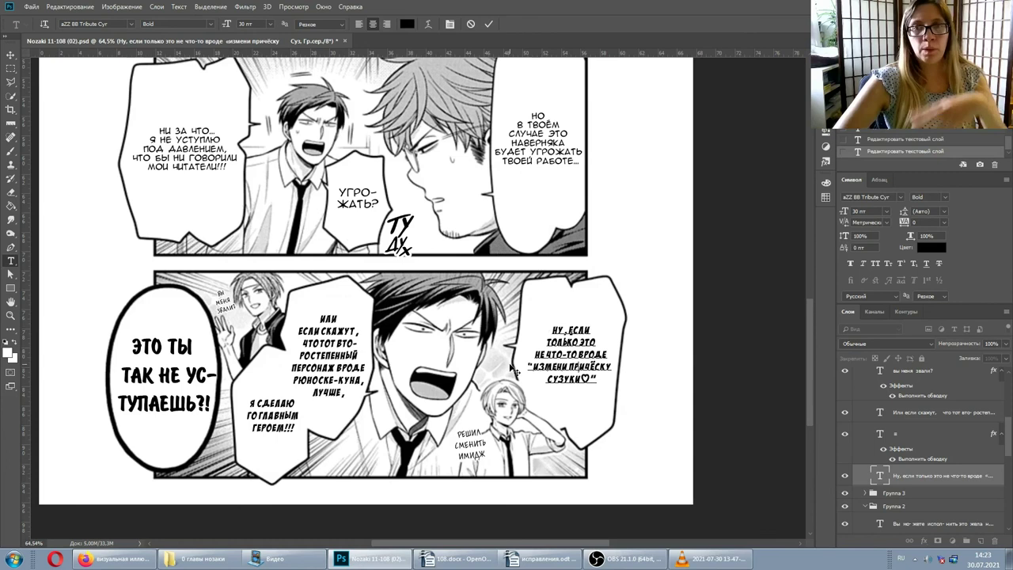
{"action": "key", "text": "ctrl+Return"}
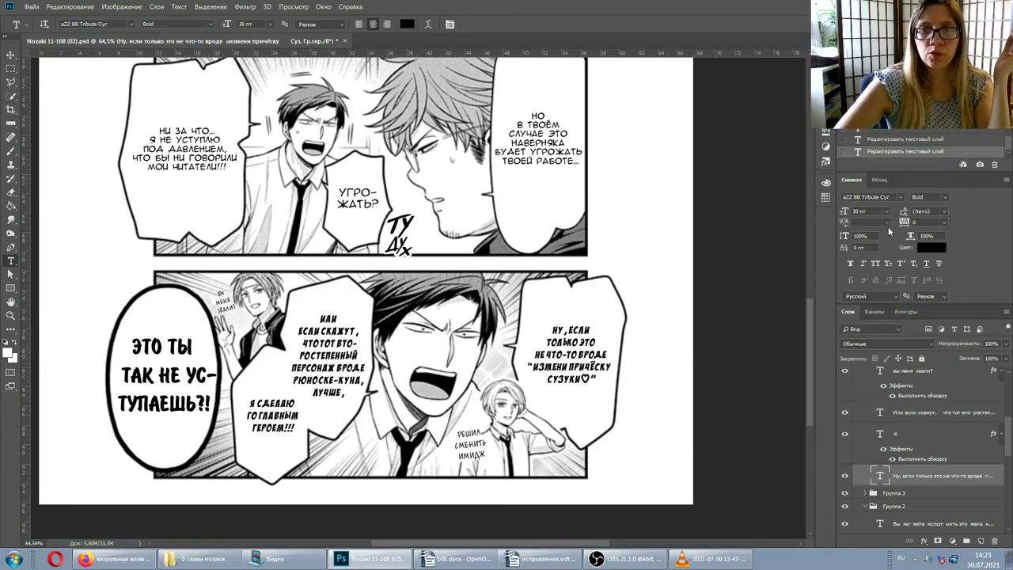
{"action": "left_click", "coordinate": [860, 212]}
Step: Apply 36 pt to the НУ, ЕСЛИ ТОЛЬКО ЭТО bubble text and commit
{"action": "type", "text": "36"}
{"action": "key", "text": "Return"}
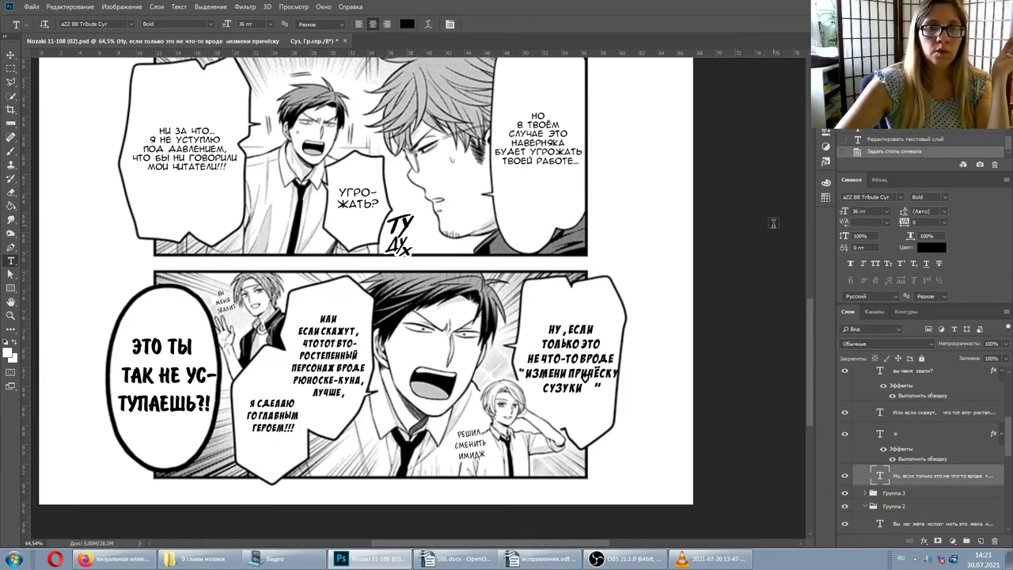
{"action": "left_click", "coordinate": [537, 375]}
{"action": "left_click_drag", "start_coordinate": [586, 320], "coordinate": [583, 311]}
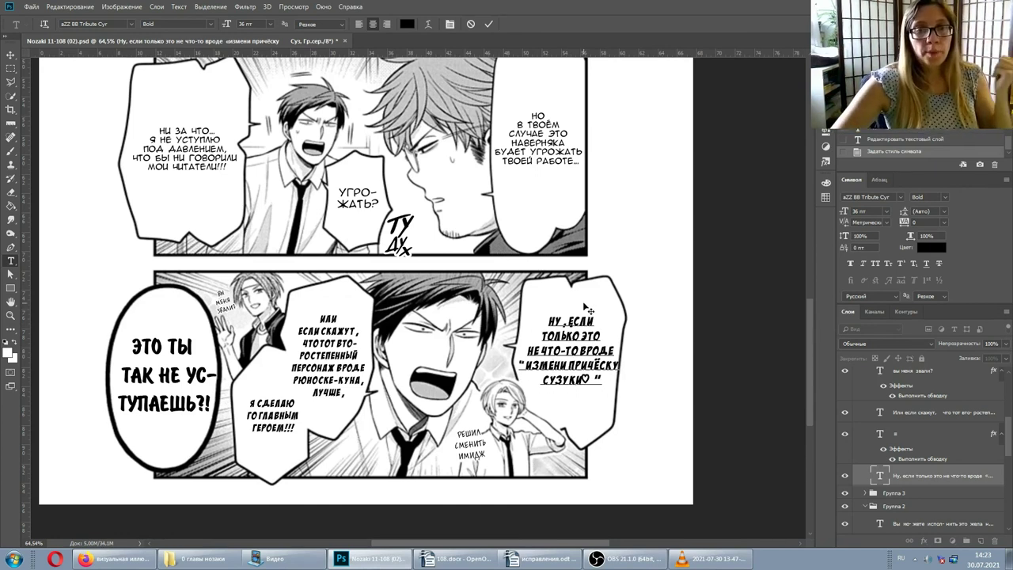
{"action": "left_click", "coordinate": [902, 475]}
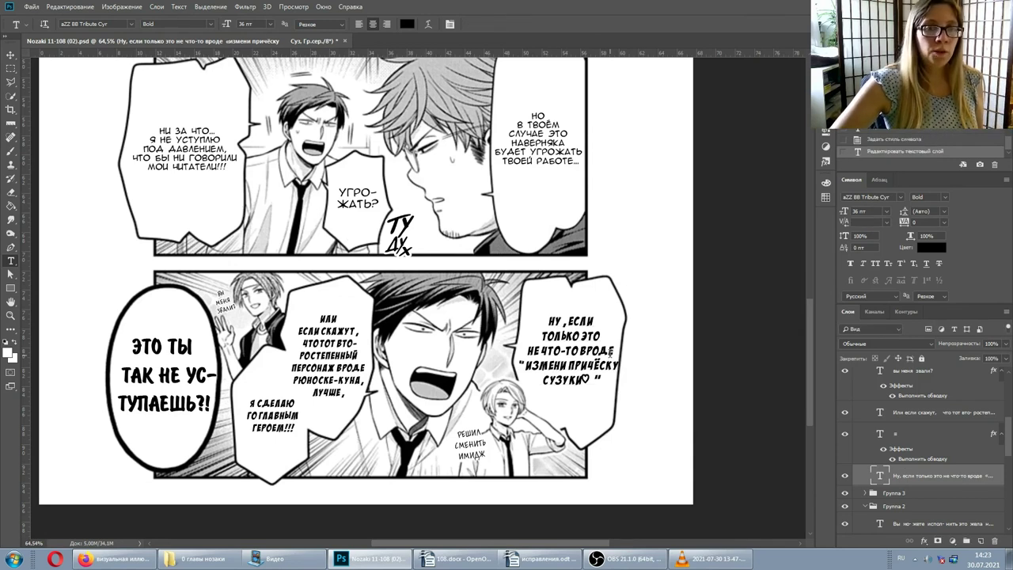
Step: Check the 30 pt ИЛИ ЕСЛИ СКАЖУТ and 32 pt ВЫ МОЖЕТЕ ИСПОЛНИТЬ sizes, then revisit the НУ bubble
{"action": "left_click", "coordinate": [327, 340]}
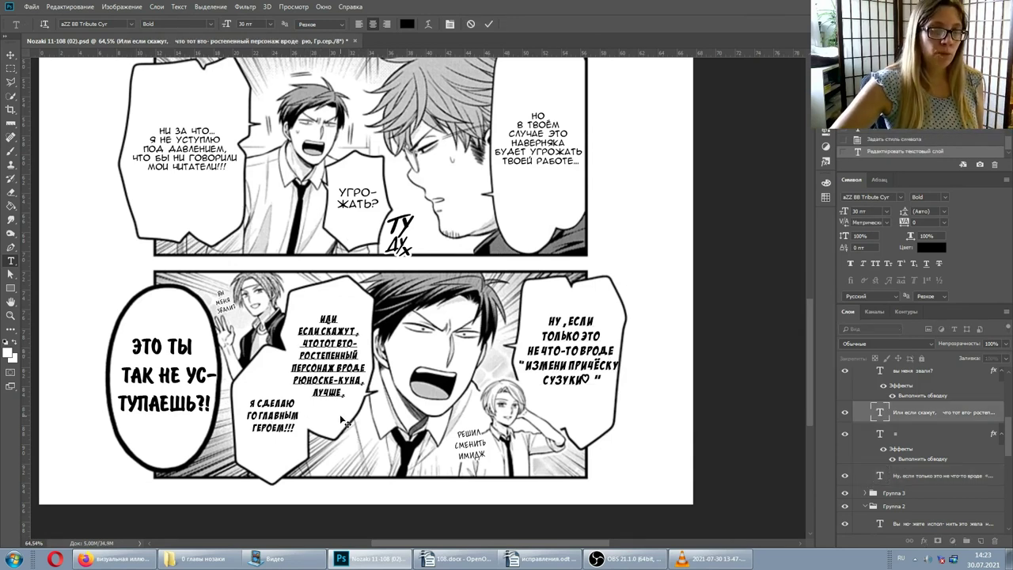
{"action": "left_click", "coordinate": [837, 406]}
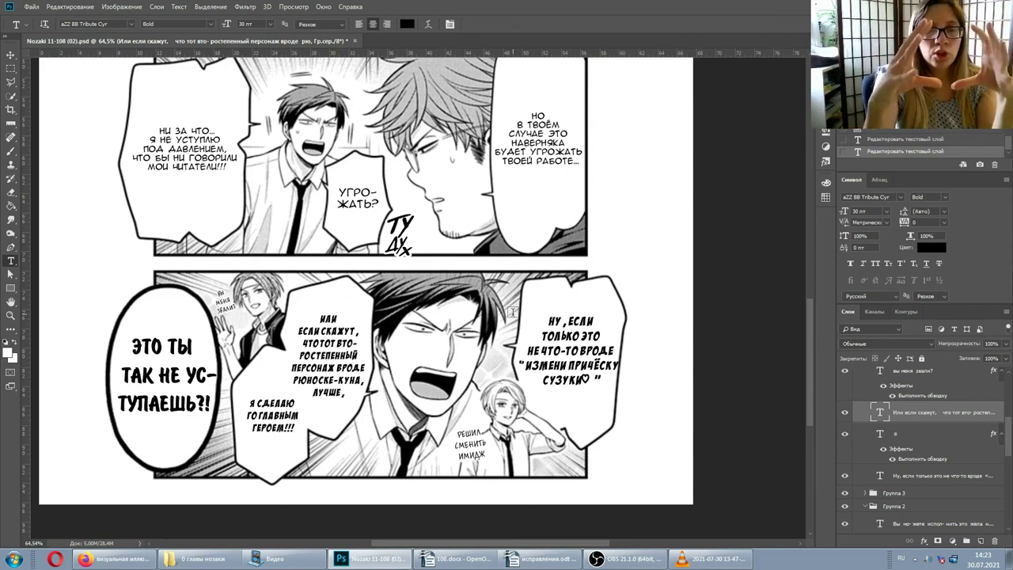
{"action": "scroll", "coordinate": [512, 310], "scroll_direction": "up", "scroll_amount": 2}
{"action": "scroll", "coordinate": [511, 311], "scroll_direction": "up", "scroll_amount": 5}
{"action": "left_click", "coordinate": [251, 147]}
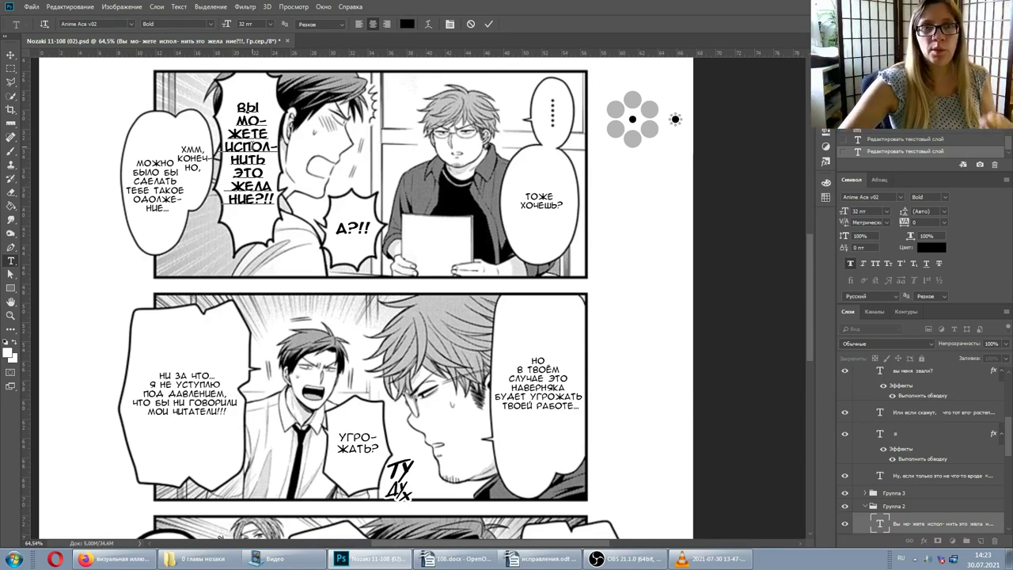
{"action": "scroll", "coordinate": [278, 162], "scroll_direction": "down", "scroll_amount": 2}
{"action": "scroll", "coordinate": [281, 166], "scroll_direction": "down", "scroll_amount": 2}
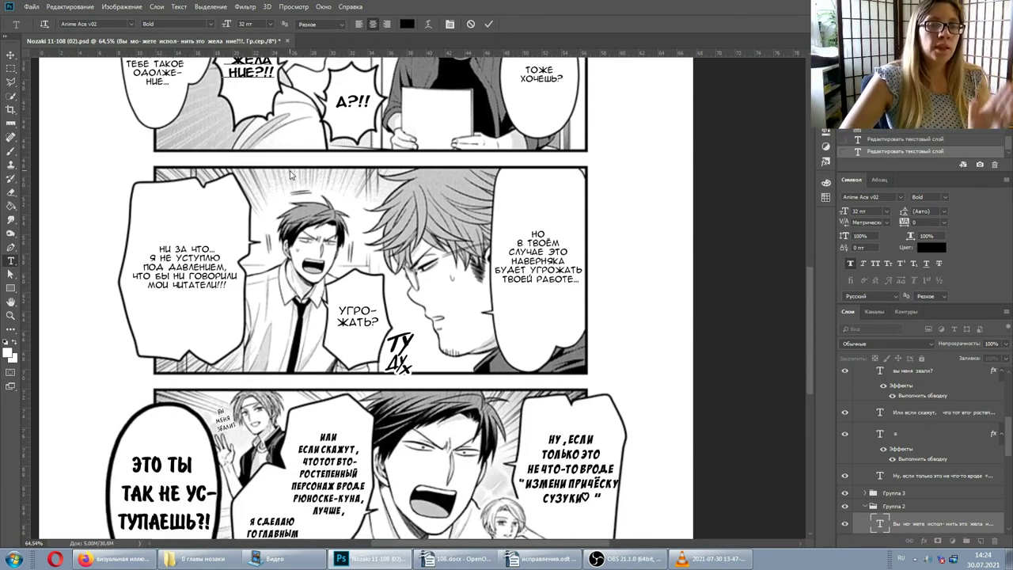
{"action": "scroll", "coordinate": [409, 265], "scroll_direction": "down", "scroll_amount": 3}
{"action": "scroll", "coordinate": [408, 265], "scroll_direction": "down", "scroll_amount": 1}
{"action": "left_click", "coordinate": [552, 327]}
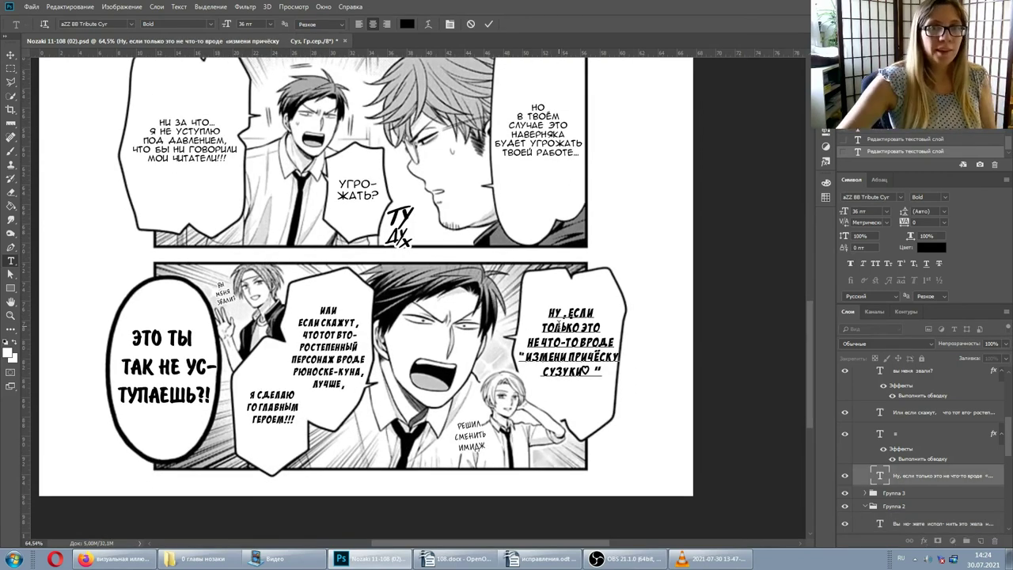
{"action": "left_click", "coordinate": [887, 413]}
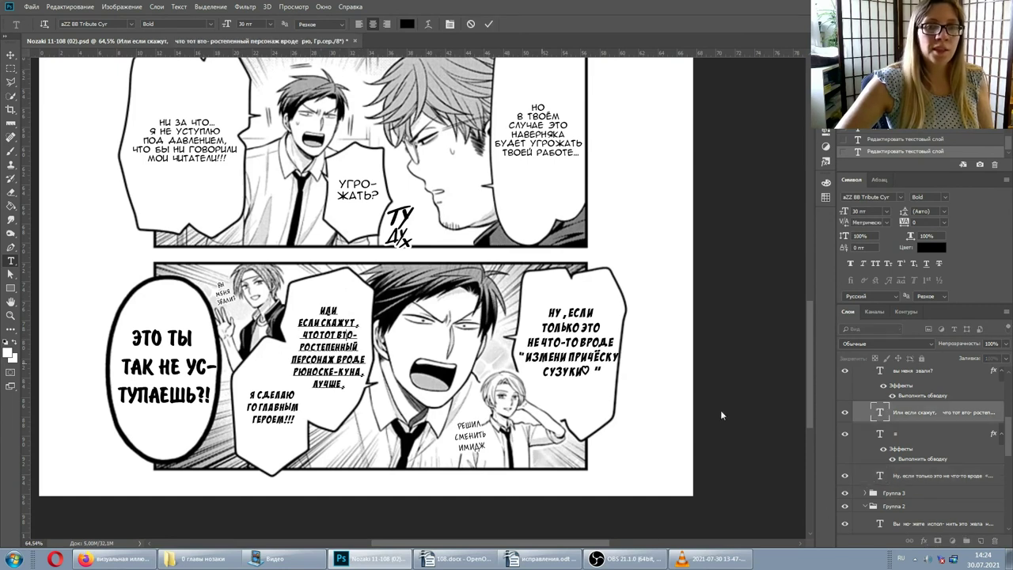
Step: Set the ИЛИ ЕСЛИ СКАЖУТ middle bubble text to 36 pt
{"action": "left_click", "coordinate": [861, 212]}
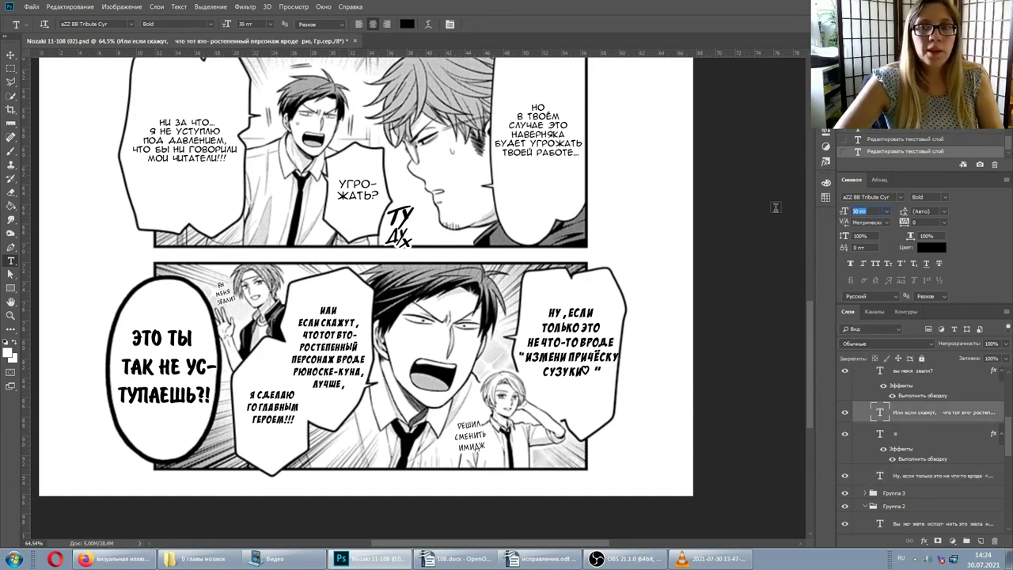
{"action": "type", "text": "36"}
{"action": "key", "text": "Return"}
{"action": "left_click", "coordinate": [323, 360]}
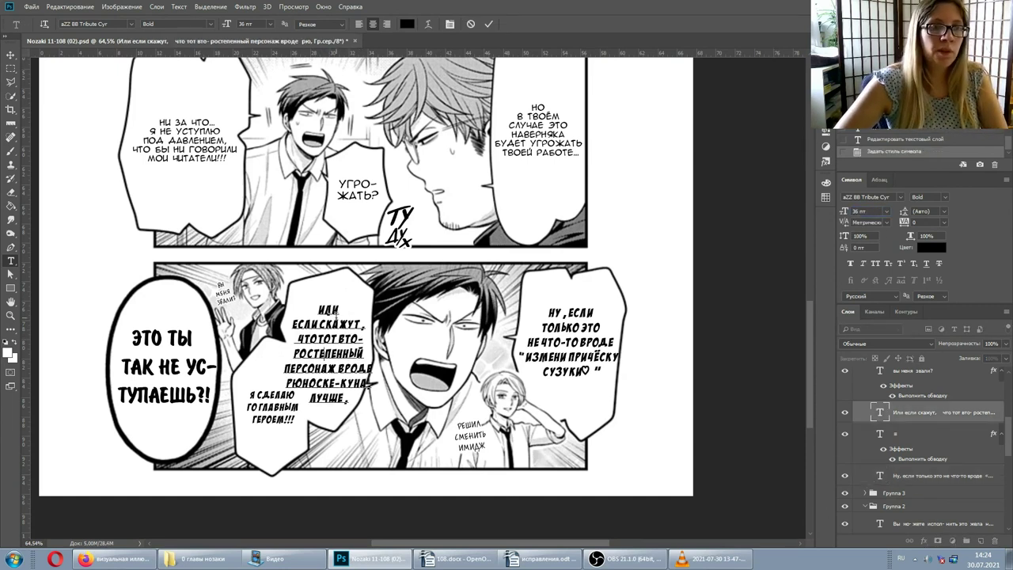
{"action": "key", "text": "ctrl+a"}
{"action": "left_click", "coordinate": [886, 416]}
Step: Enlarge the Я СДЕЛАЮ ГО ГЛАВНЫМ ГЕРОЕМ!!! text to 36 pt
{"action": "scroll", "coordinate": [910, 396], "scroll_direction": "up", "scroll_amount": 3}
{"action": "left_click", "coordinate": [918, 377]}
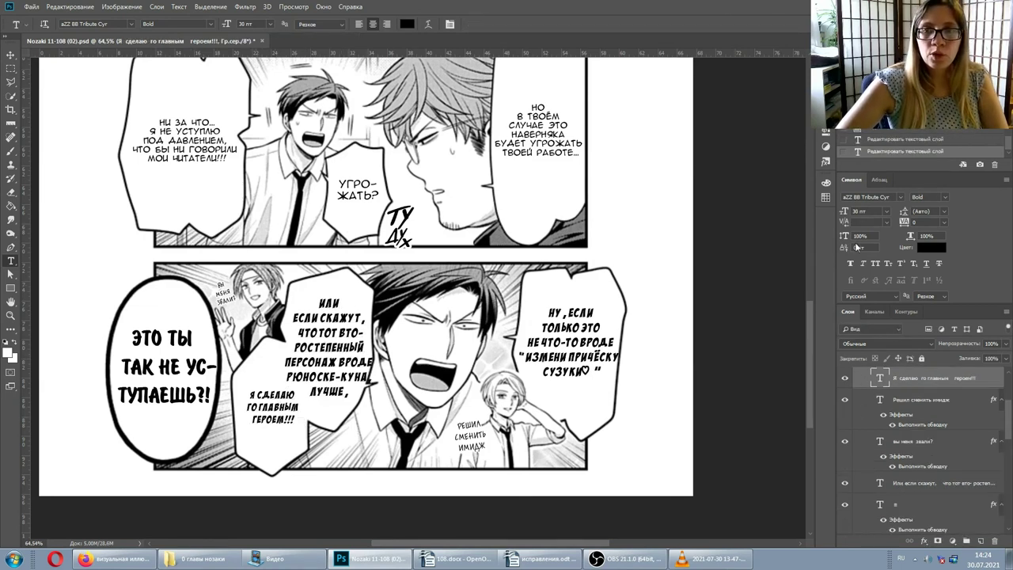
{"action": "left_click", "coordinate": [861, 212]}
{"action": "type", "text": "36"}
{"action": "key", "text": "Return"}
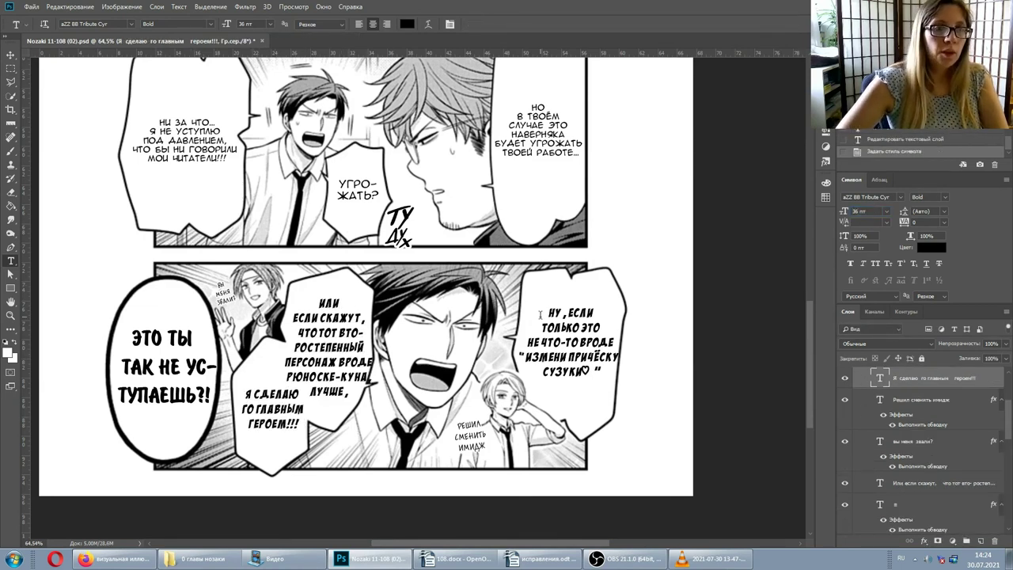
Step: Reduce the ИЛИ ЕСЛИ СКАЖУТ middle bubble text to 34 pt
{"action": "left_click", "coordinate": [306, 331]}
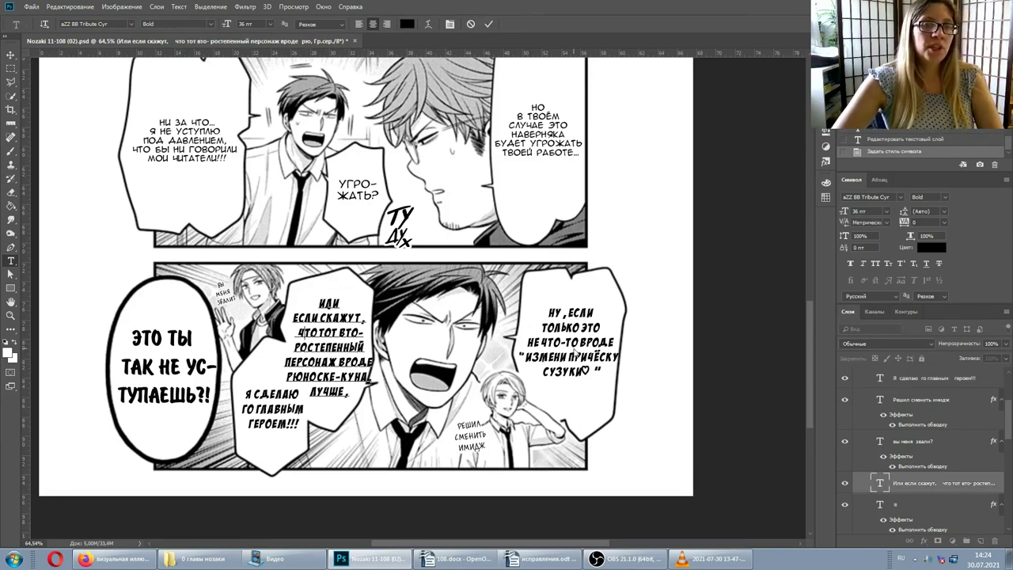
{"action": "left_click", "coordinate": [873, 211]}
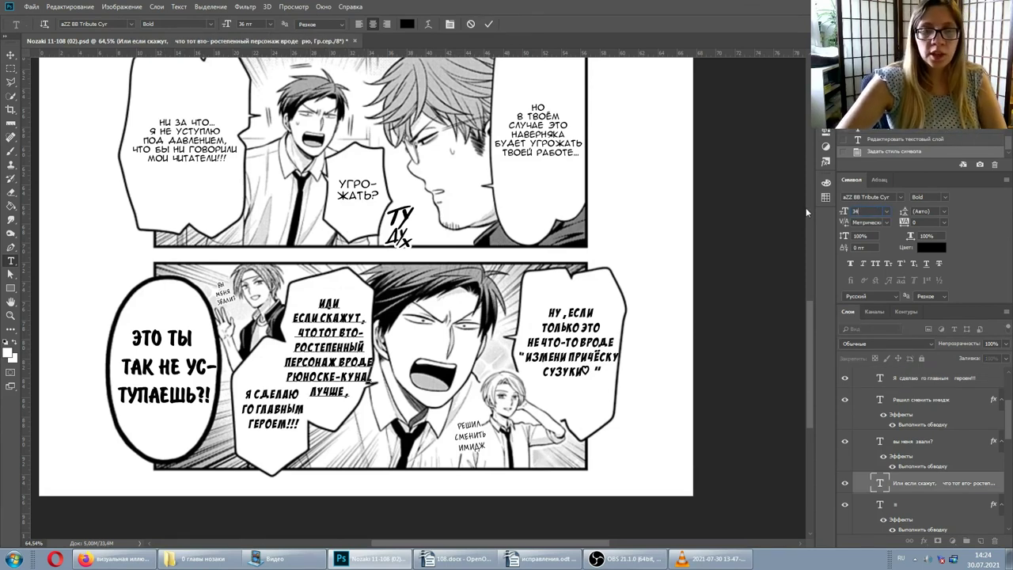
{"action": "key", "text": "ctrl+Return"}
{"action": "left_click", "coordinate": [870, 211]}
{"action": "type", "text": "34"}
{"action": "key", "text": "Return"}
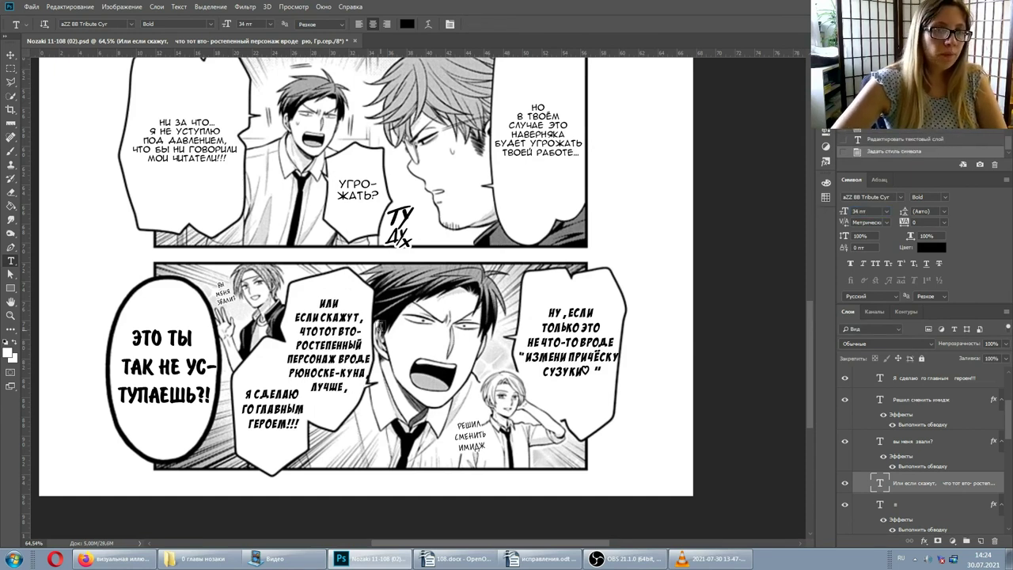
{"action": "left_click", "coordinate": [345, 288]}
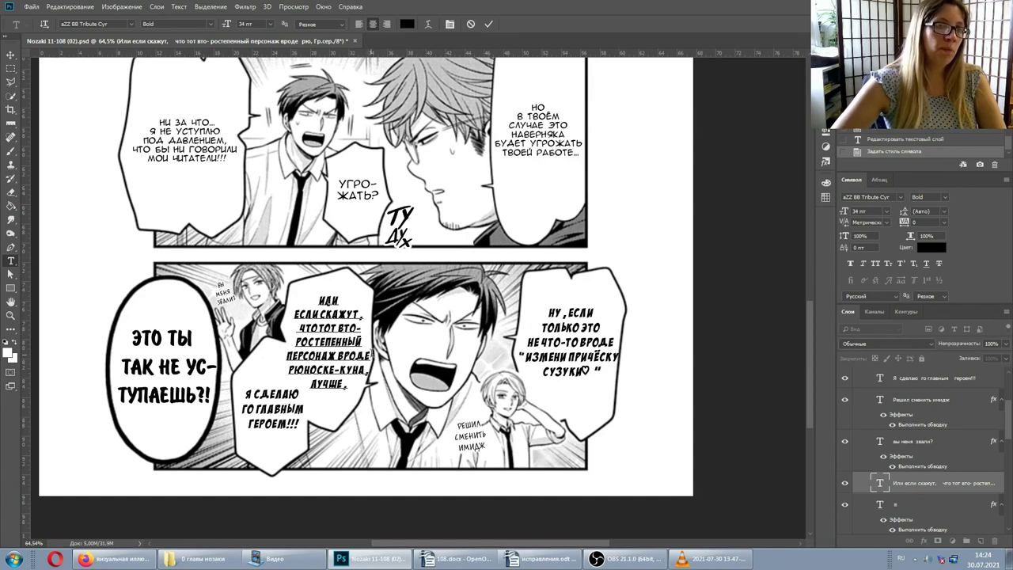
{"action": "key", "text": "ctrl+Return"}
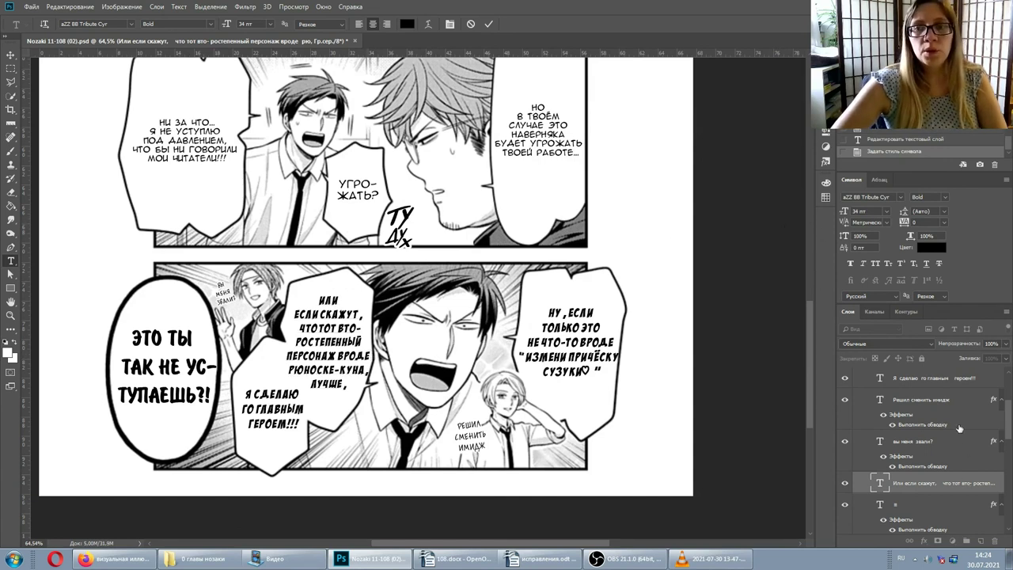
Step: Settle the ИЛИ ЕСЛИ СКАЖУТ text at 32 pt, nudged slightly down
{"action": "left_click", "coordinate": [865, 211]}
{"action": "type", "text": "32"}
{"action": "key", "text": "Return"}
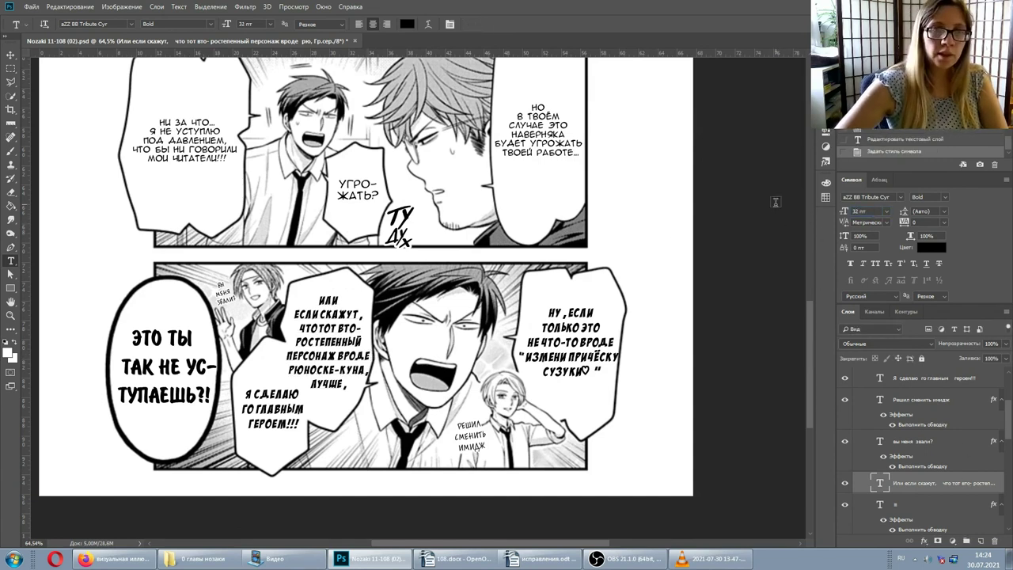
{"action": "left_click", "coordinate": [307, 325]}
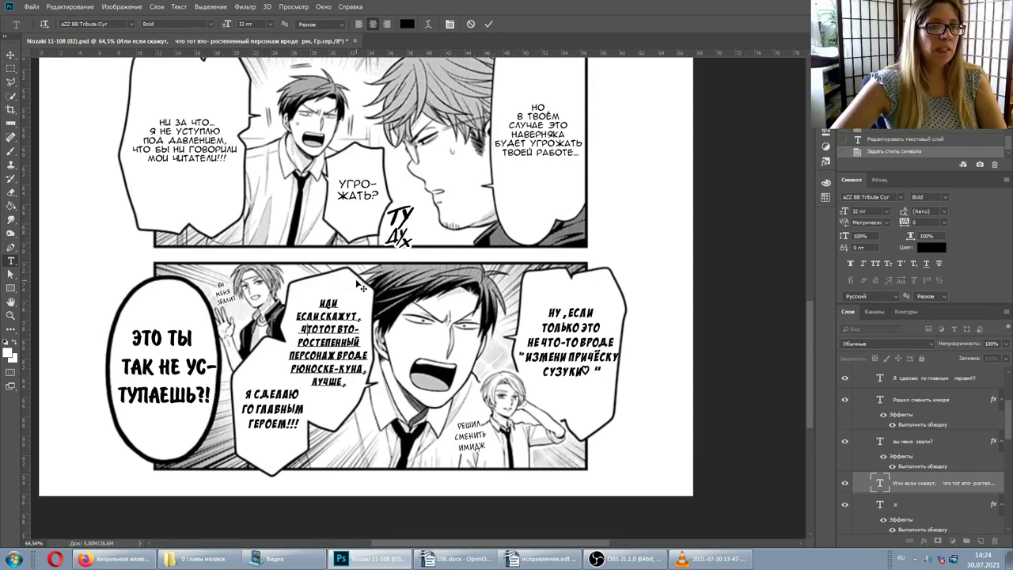
{"action": "left_click_drag", "start_coordinate": [358, 283], "coordinate": [361, 288]}
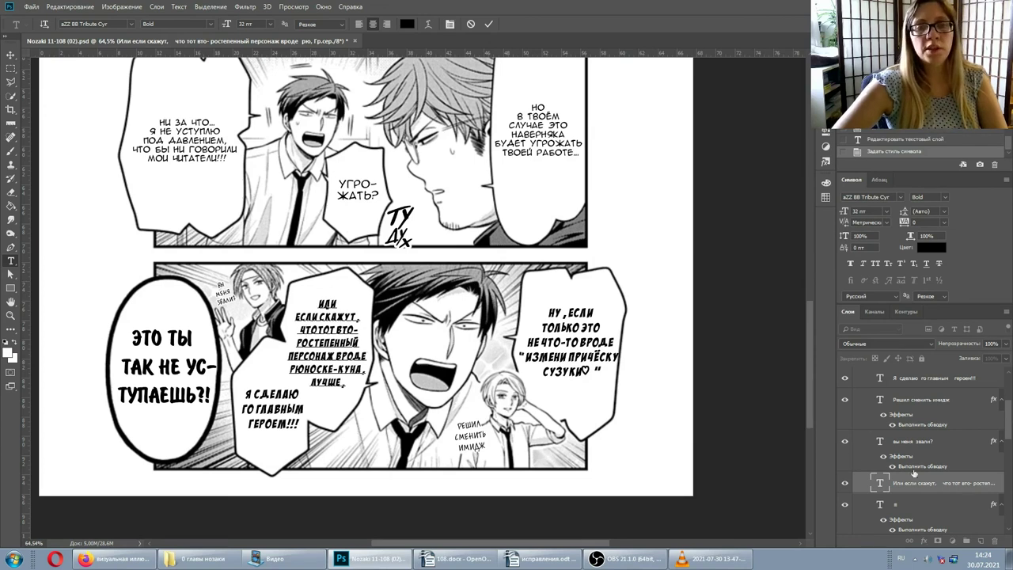
{"action": "left_click", "coordinate": [966, 486]}
{"action": "left_click", "coordinate": [333, 315]}
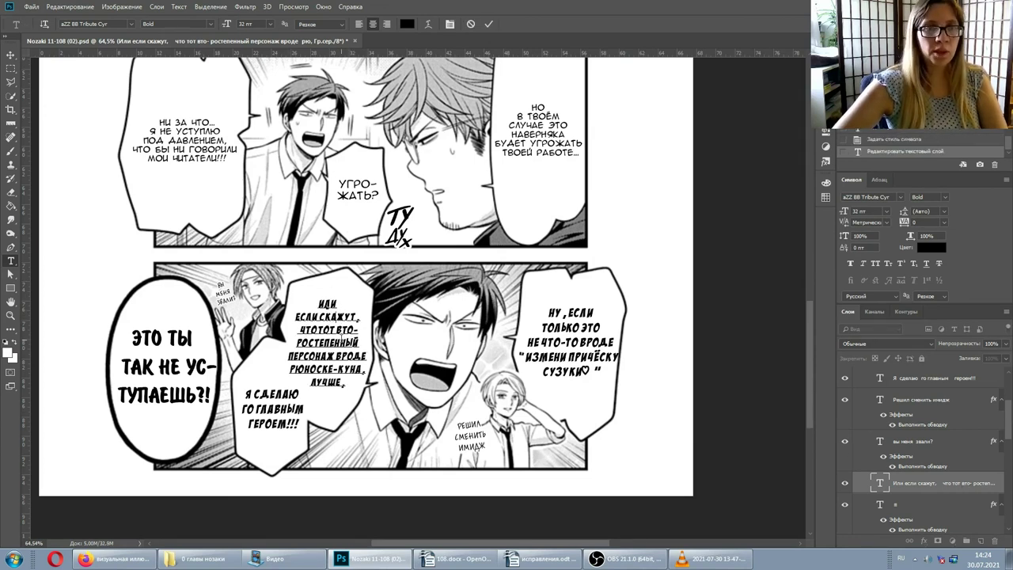
{"action": "left_click", "coordinate": [572, 332]}
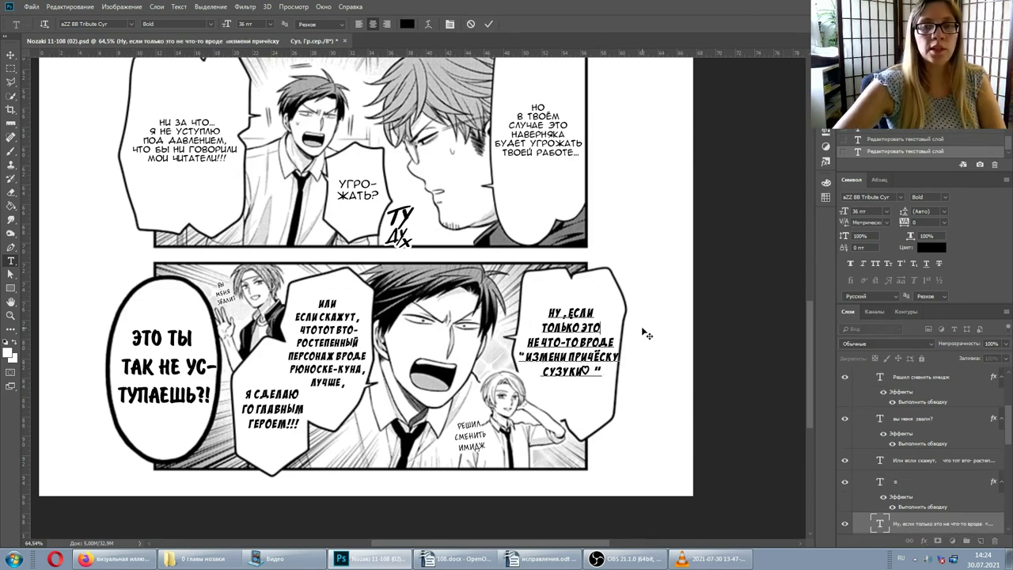
Step: Set the right bubble text and the Я СДЕЛАЮ ГО ГЛАВНЫМ ГЕРОЕМ!!! text to 32 pt
{"action": "left_click", "coordinate": [942, 519]}
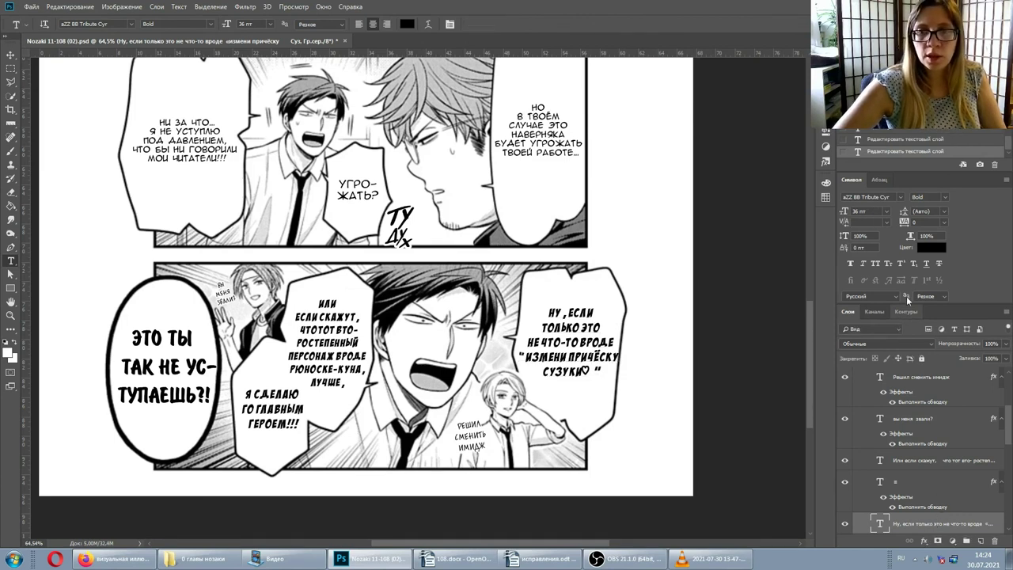
{"action": "double_click", "coordinate": [859, 210]}
{"action": "type", "text": "32"}
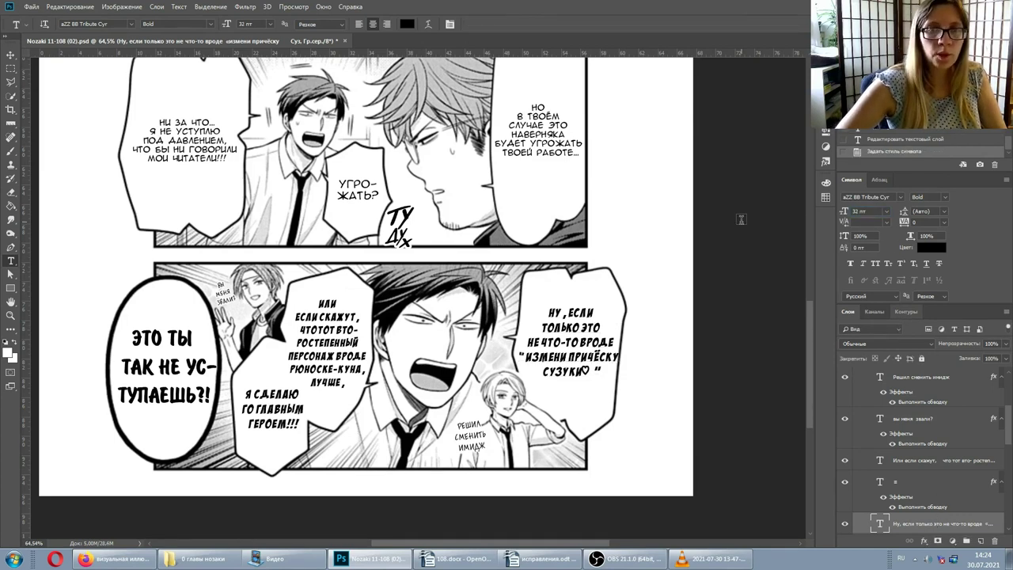
{"action": "key", "text": "Return"}
{"action": "left_click", "coordinate": [209, 417]}
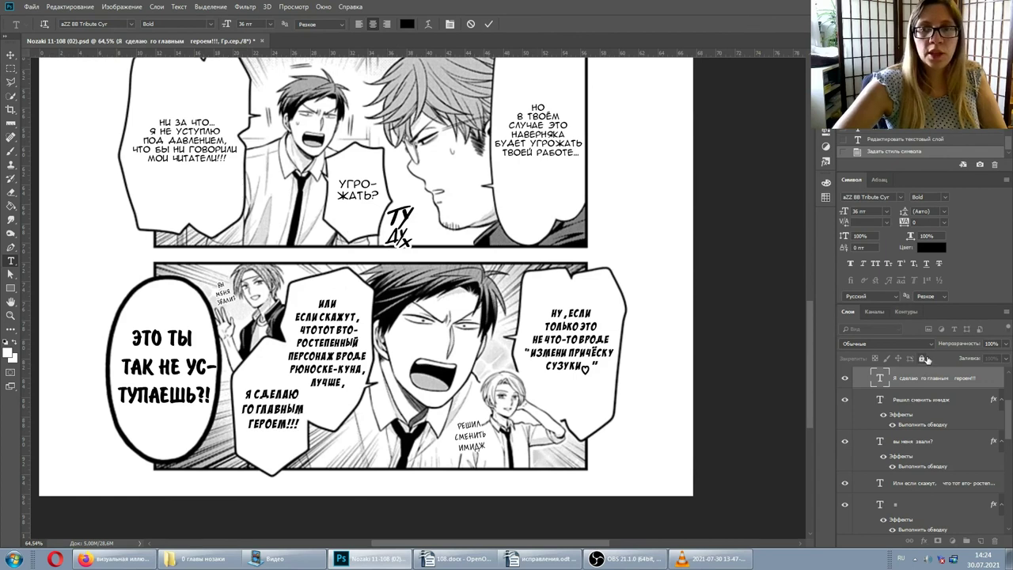
{"action": "double_click", "coordinate": [860, 210]}
{"action": "type", "text": "32"}
{"action": "key", "text": "Return"}
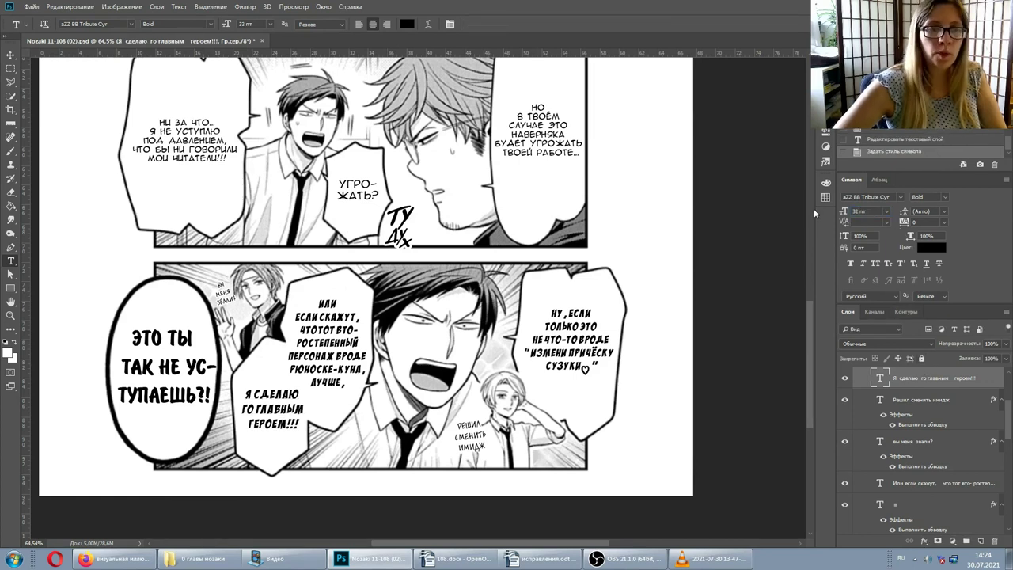
Step: Nudge the right bubble text slightly up and left
{"action": "left_click", "coordinate": [608, 326]}
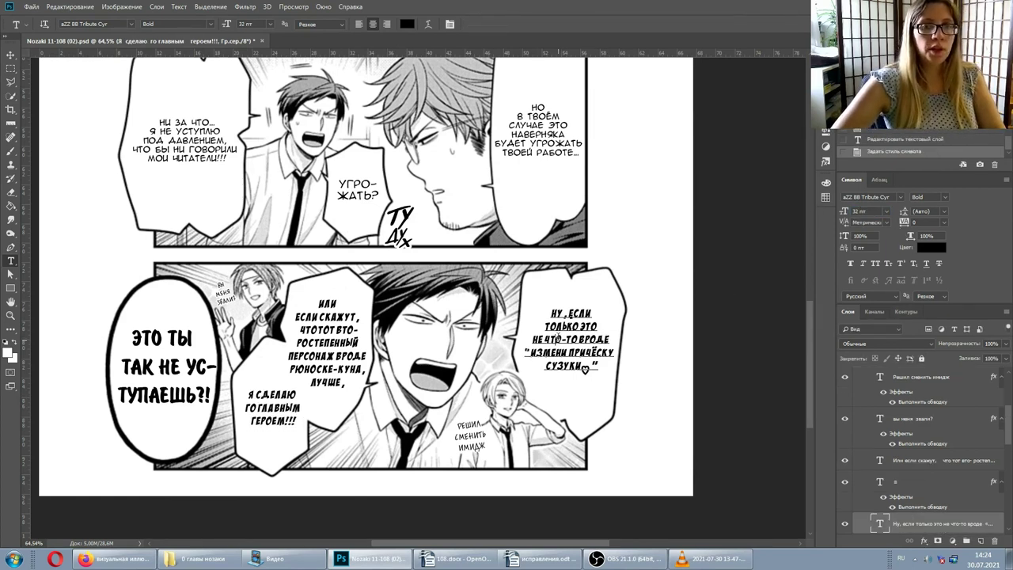
{"action": "left_click_drag", "start_coordinate": [602, 296], "coordinate": [600, 293]}
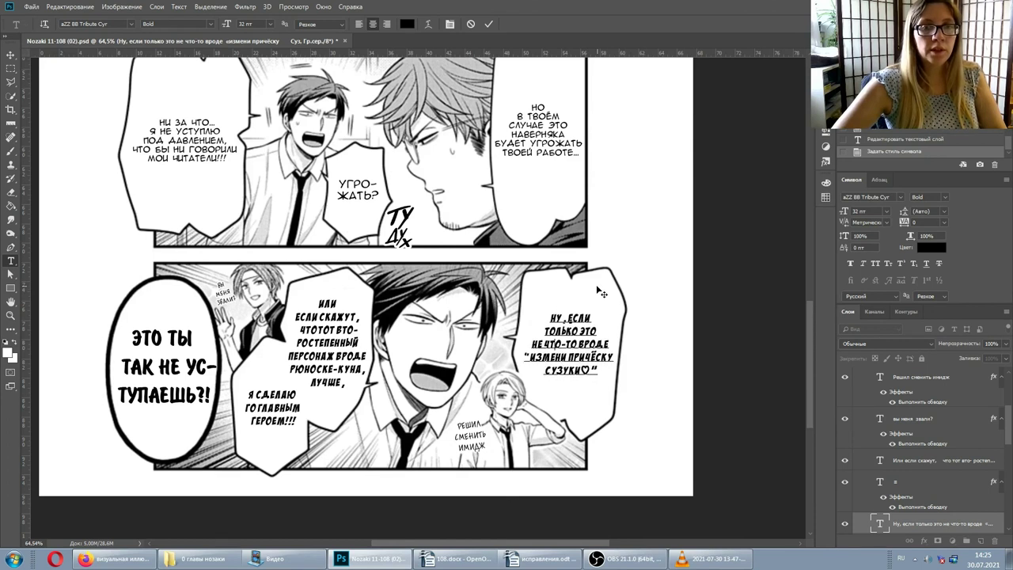
{"action": "key", "text": "ctrl+Return"}
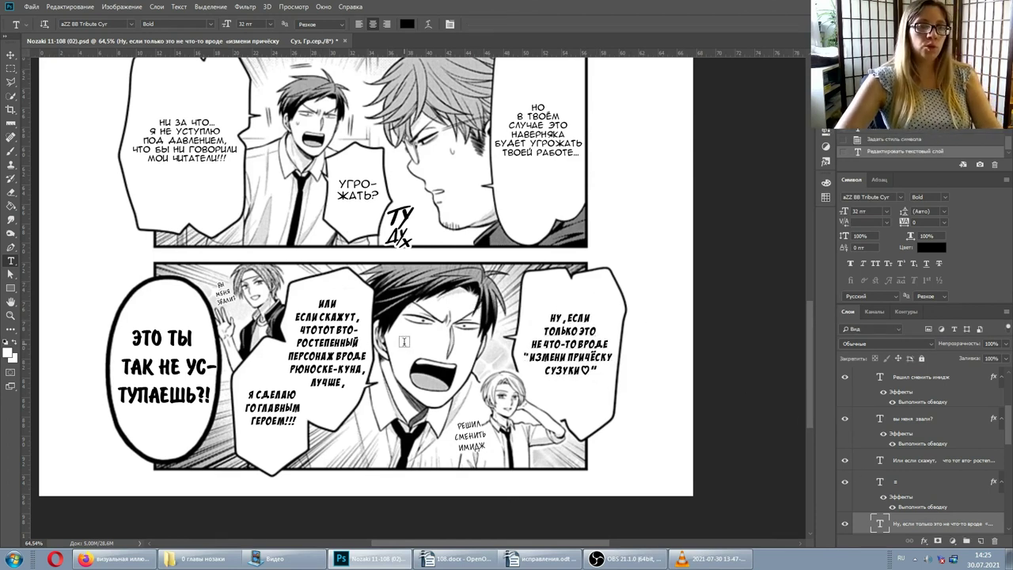
{"action": "scroll", "coordinate": [447, 335], "scroll_direction": "down", "scroll_amount": 1}
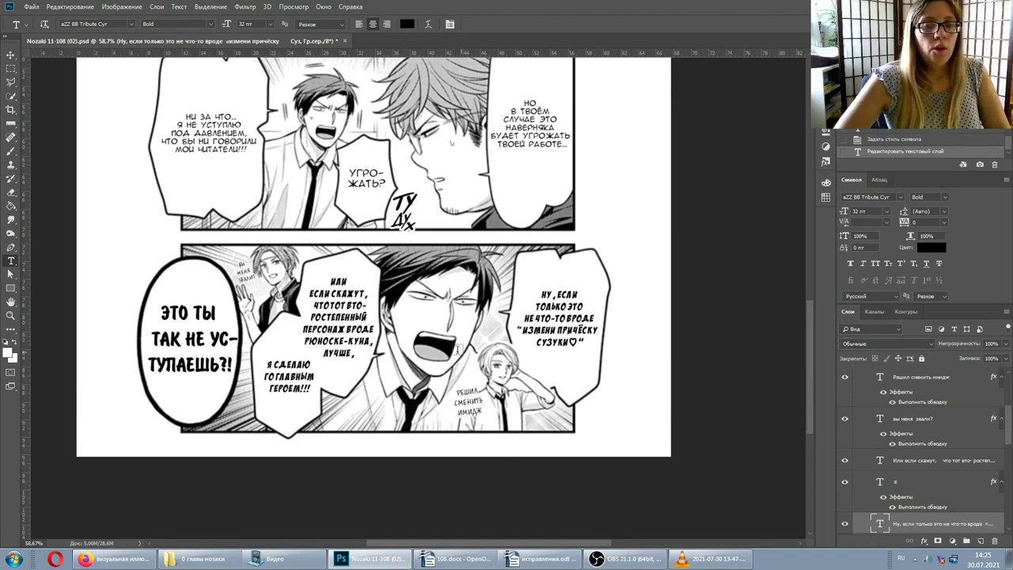
Step: Review the whole page and delete the stray Слой 1 layer
{"action": "scroll", "coordinate": [375, 178], "scroll_direction": "down", "scroll_amount": 3}
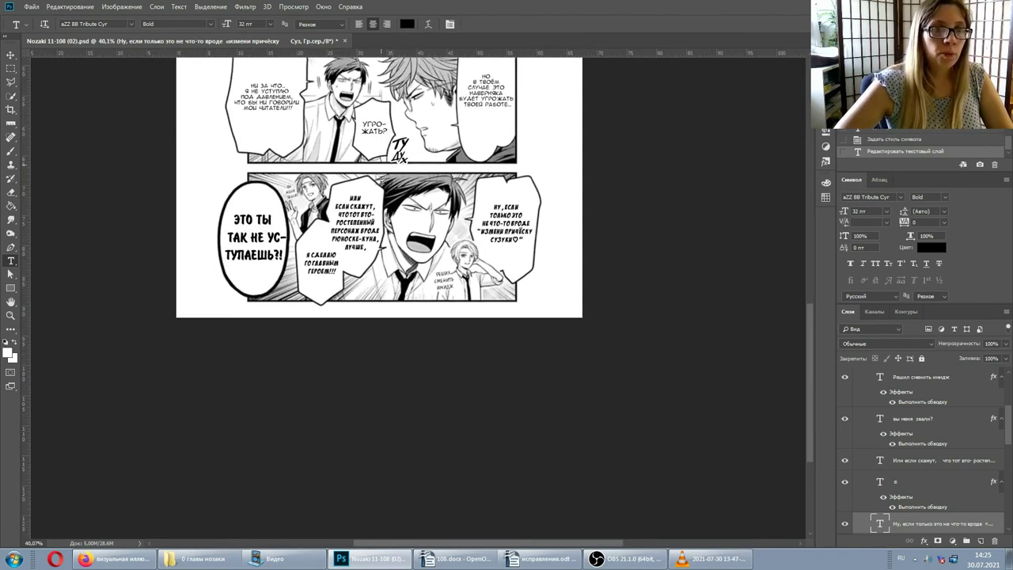
{"action": "scroll", "coordinate": [375, 178], "scroll_direction": "up", "scroll_amount": 3}
{"action": "scroll", "coordinate": [375, 178], "scroll_direction": "up", "scroll_amount": 2}
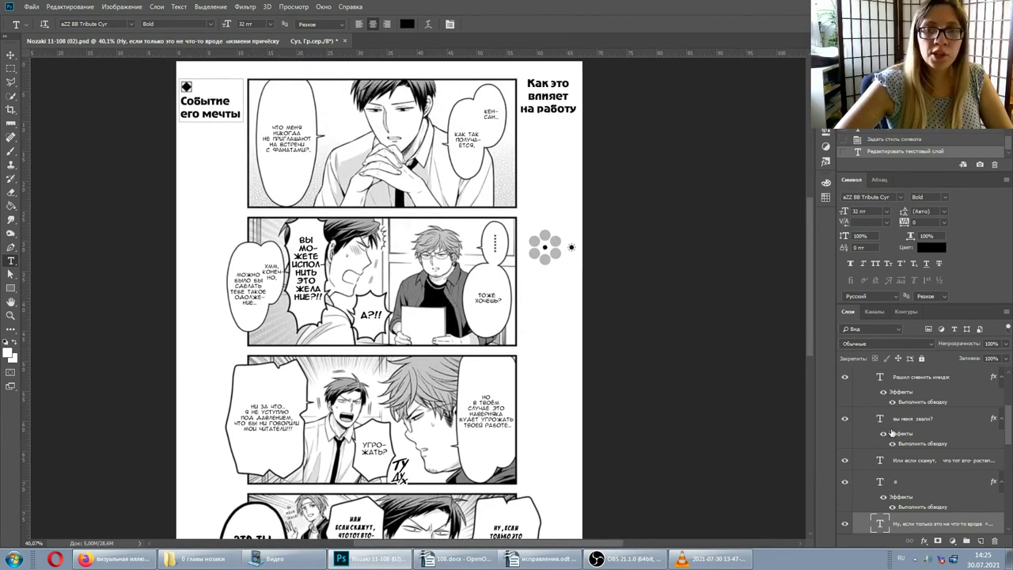
{"action": "scroll", "coordinate": [894, 435], "scroll_direction": "up", "scroll_amount": 3}
{"action": "key", "text": "Delete"}
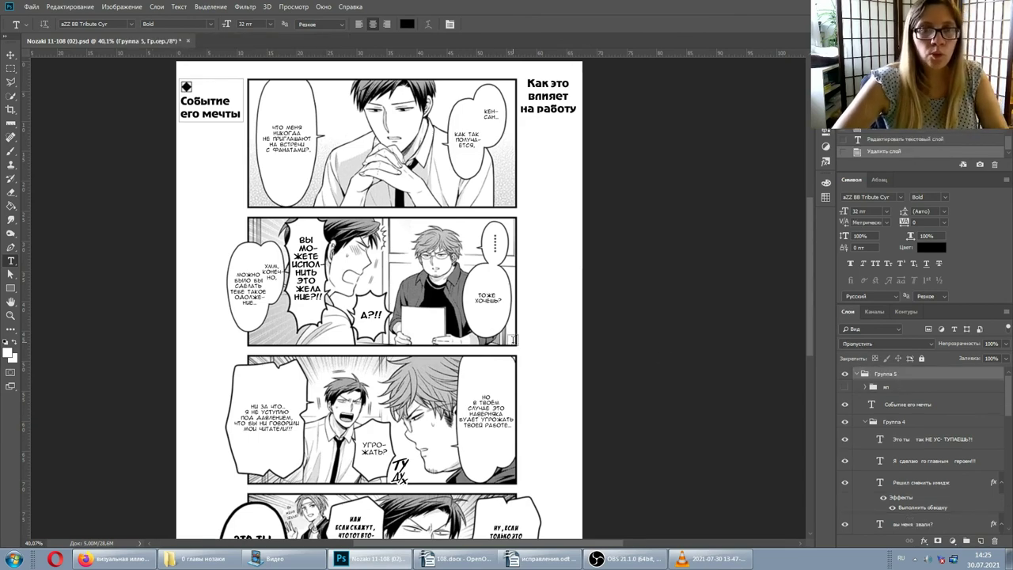
Step: Check the НО В ТВОЁМ СЛУЧАЕ bubble, then bring OBS Studio to the front
{"action": "scroll", "coordinate": [543, 343], "scroll_direction": "down", "scroll_amount": 2}
{"action": "left_click", "coordinate": [486, 321]}
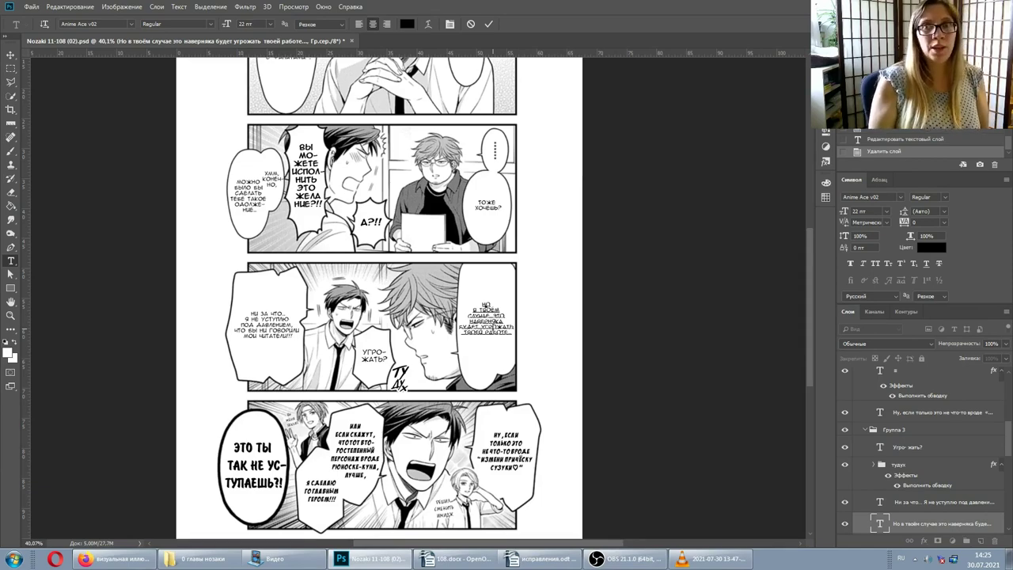
{"action": "left_click", "coordinate": [617, 558]}
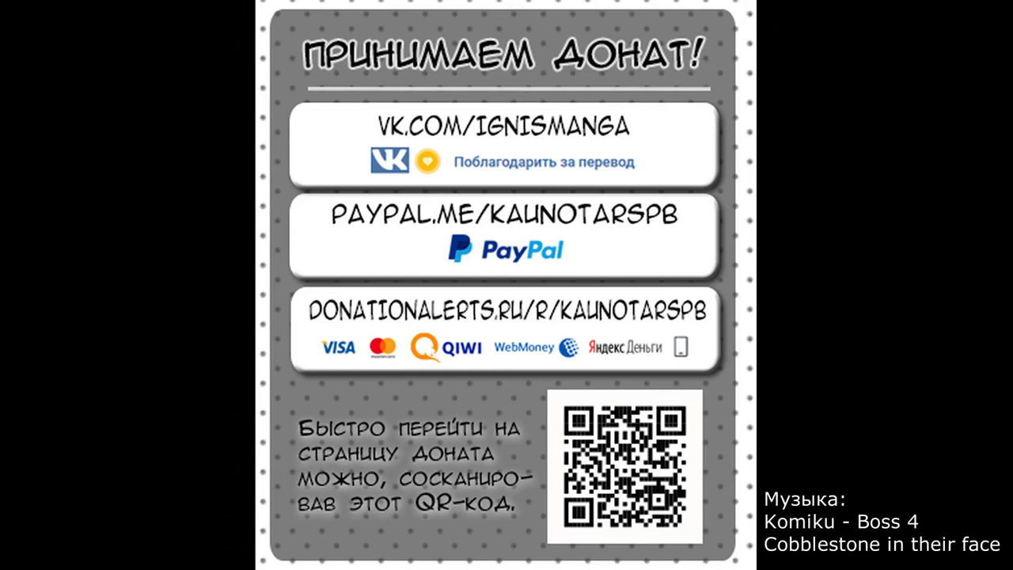